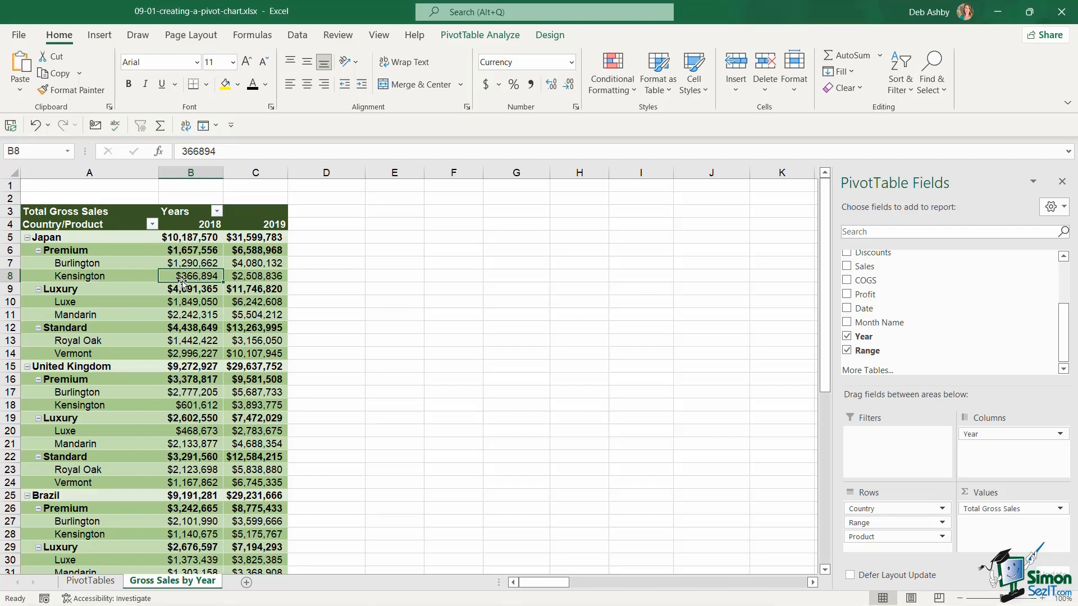
Step: Start a PivotChart from the Gross Sales by Year pivot table and preview the Line and Pie chart types
left_click(496, 36)
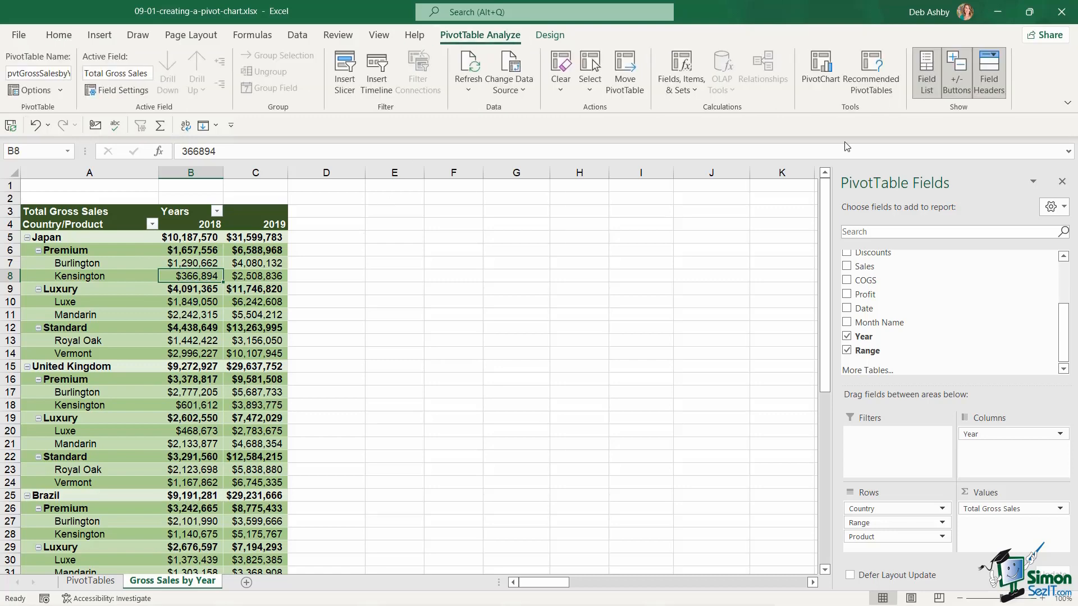
left_click(815, 67)
left_click_drag(558, 108, 566, 89)
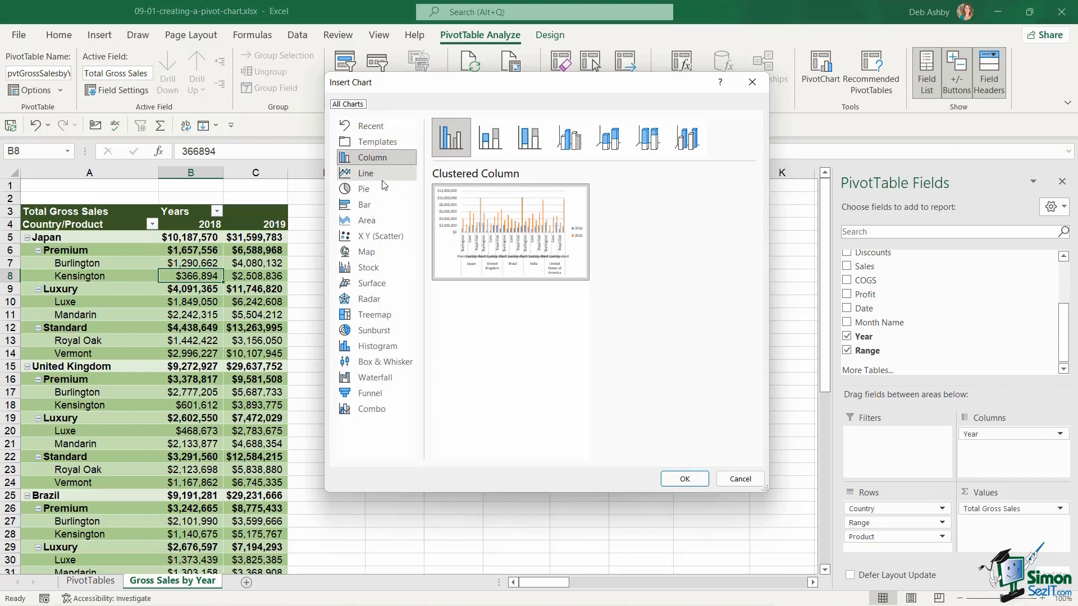
left_click(363, 175)
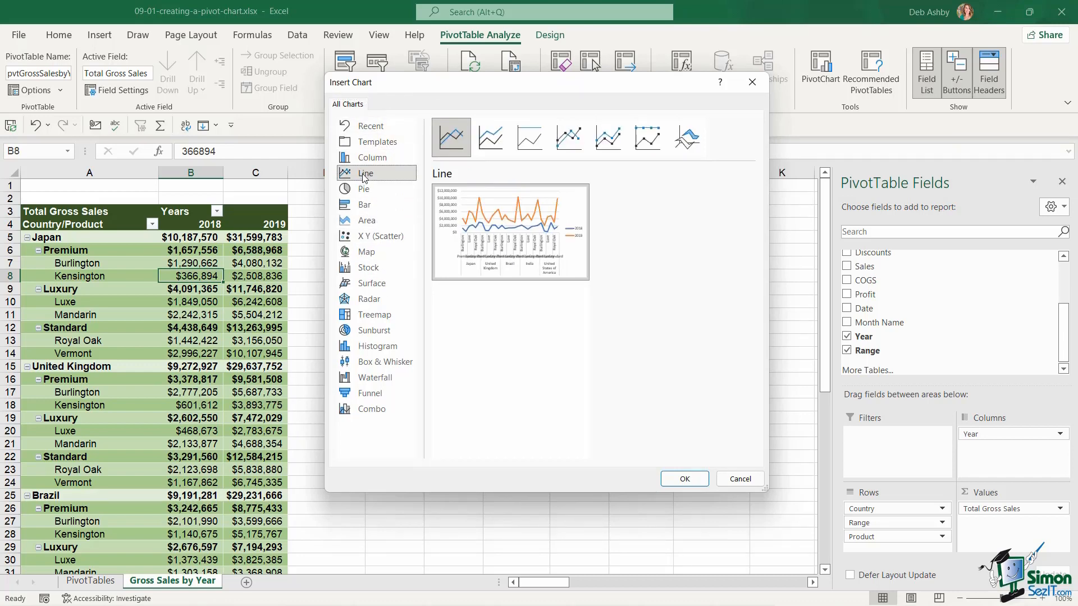
left_click(365, 193)
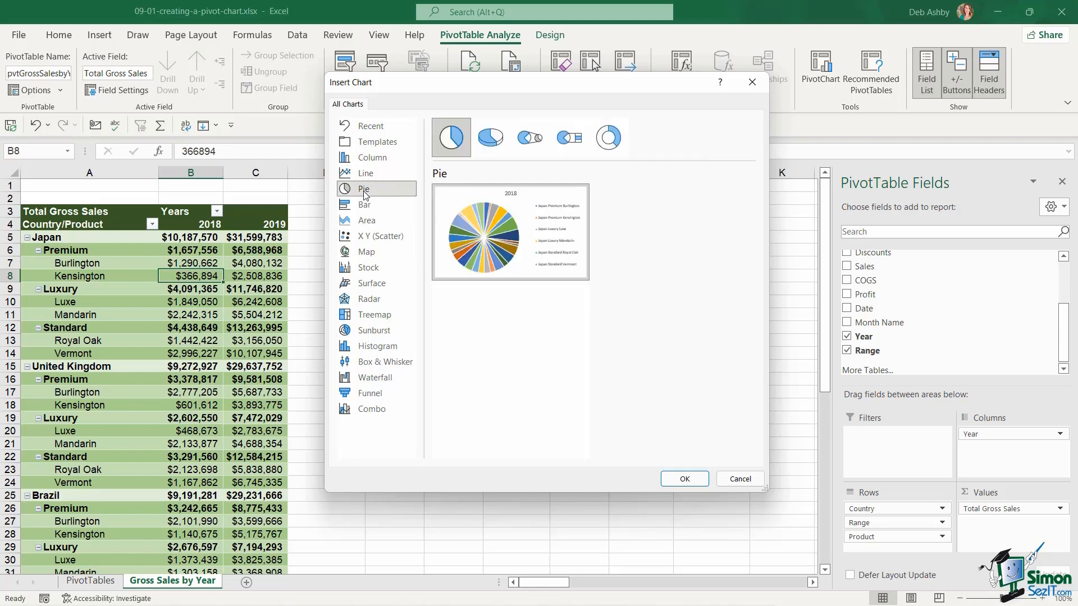
Step: Preview the line chart subtypes from Stacked Line to 100% Stacked Line with Markers, plus the Treemap type
left_click(365, 174)
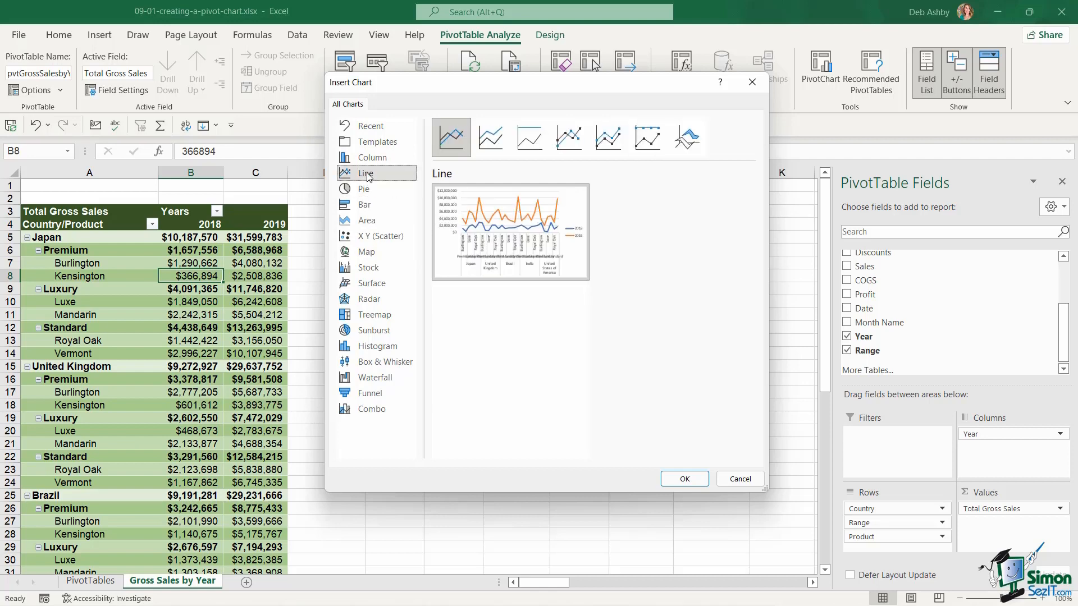
left_click(497, 143)
left_click(534, 147)
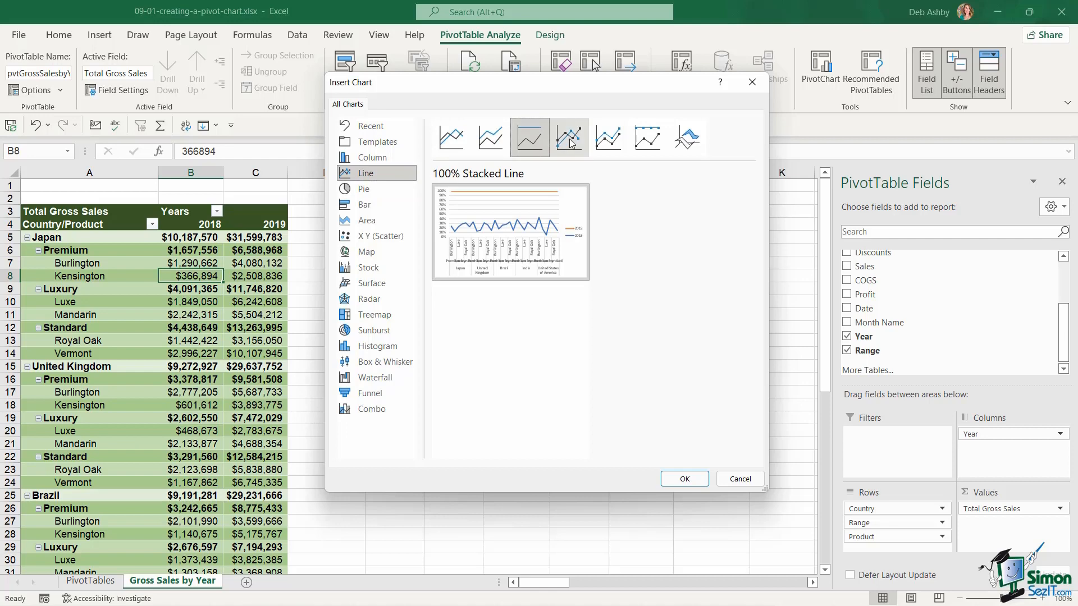
left_click(571, 144)
left_click(607, 140)
left_click(647, 147)
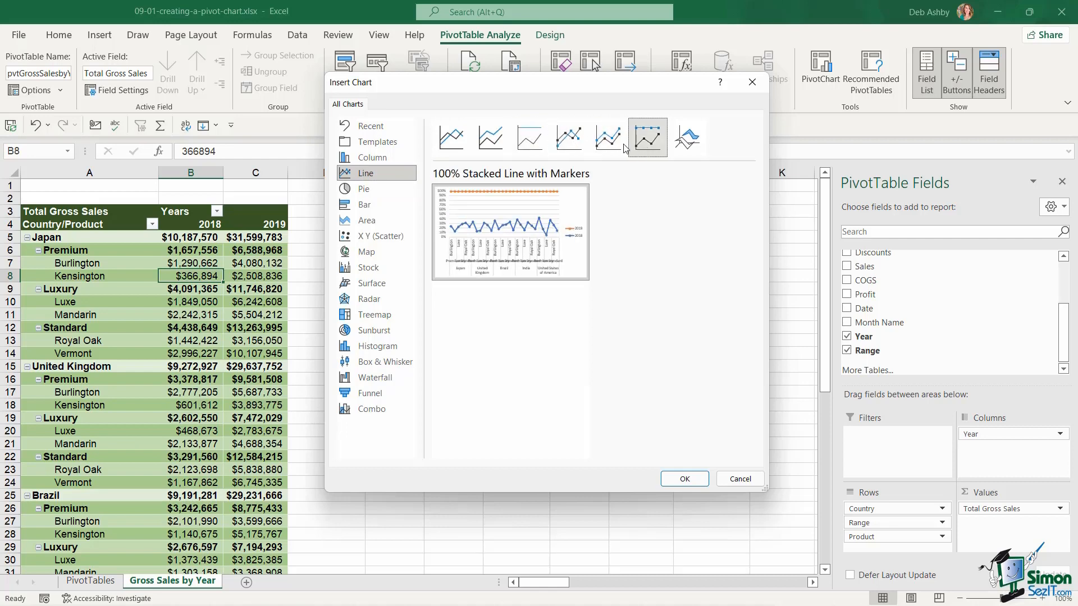
left_click(451, 138)
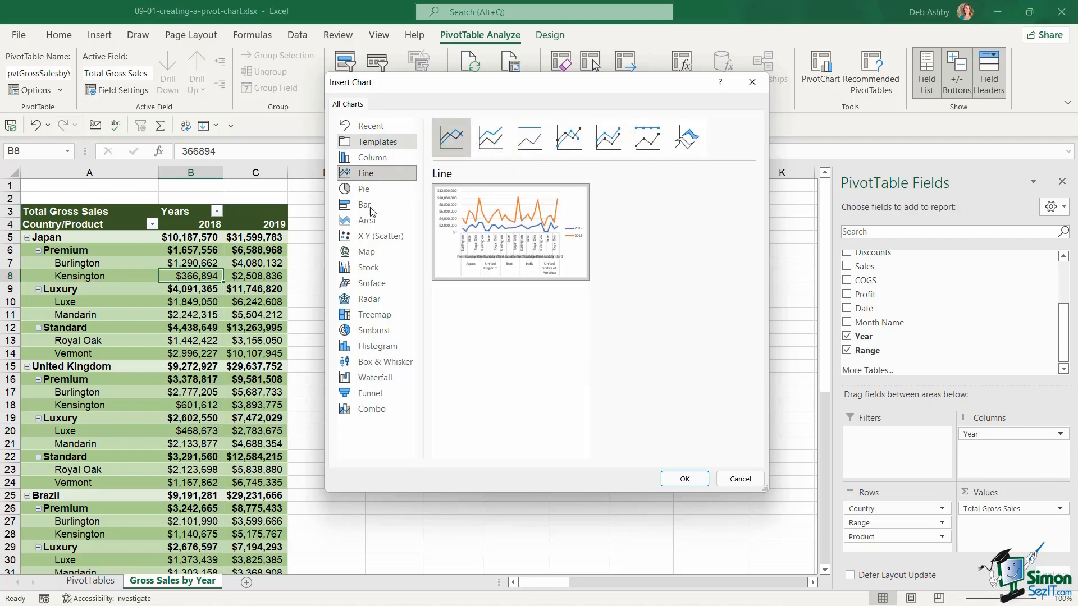
left_click(373, 319)
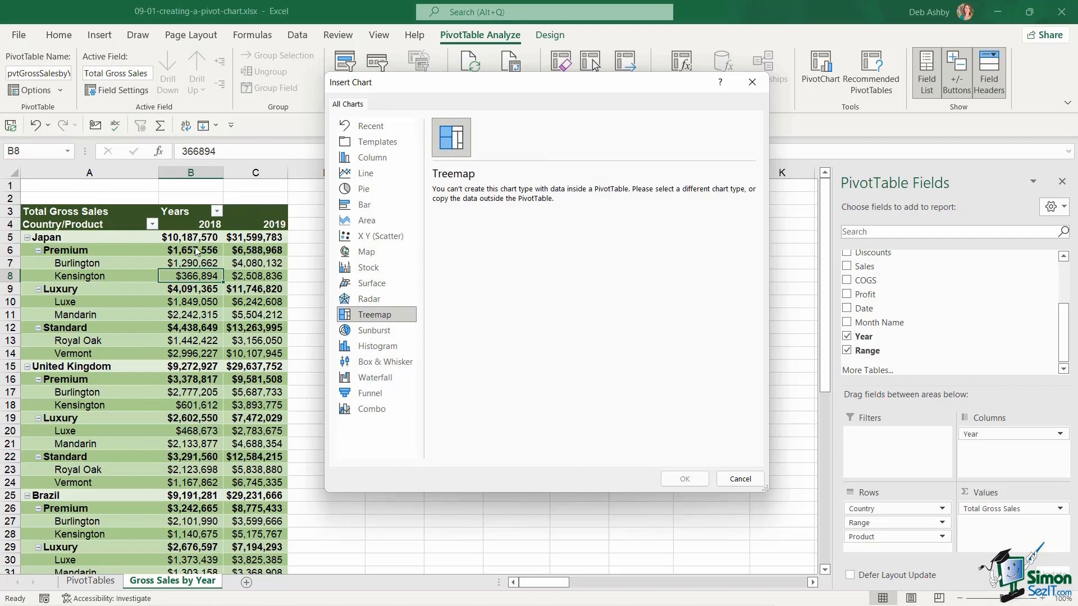
Step: Insert a basic line PivotChart, move it over the pivot table and widen it to about 10.57 inches
left_click(372, 176)
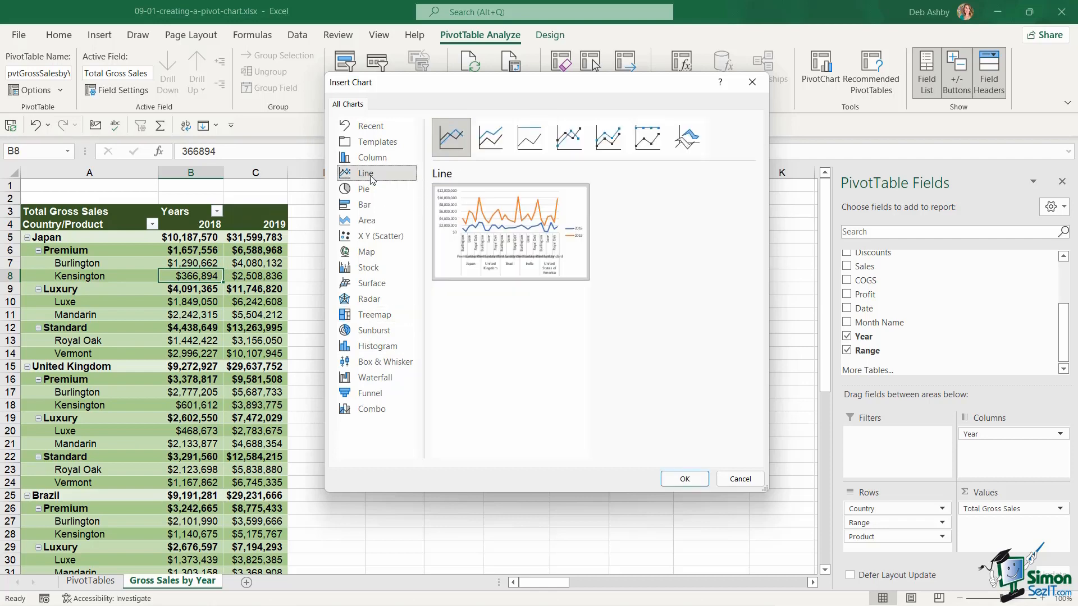
left_click(684, 478)
left_click_drag(480, 273, 315, 216)
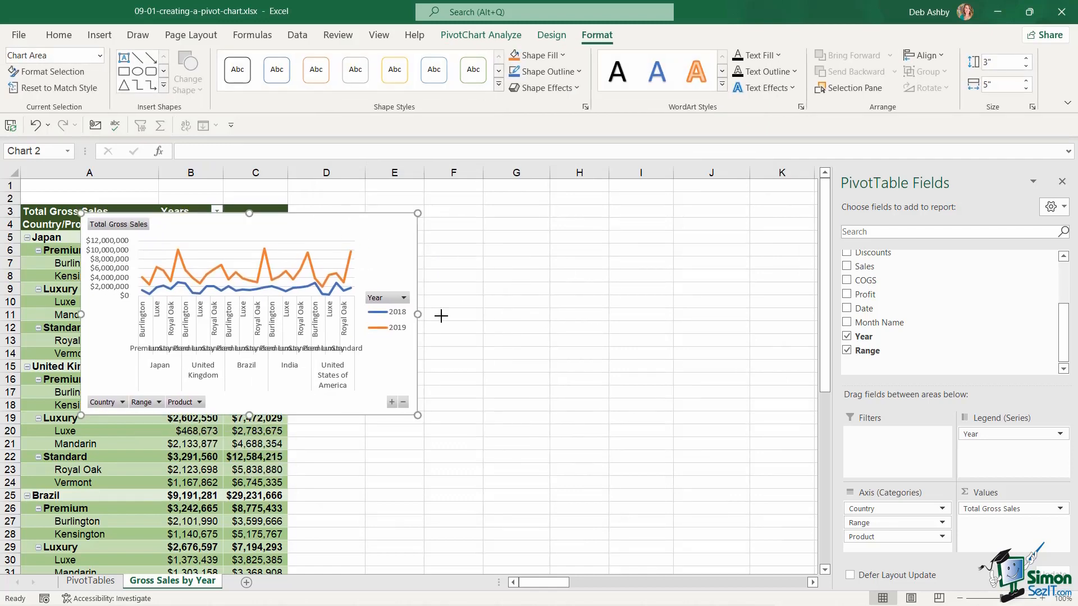
left_click_drag(418, 314, 793, 314)
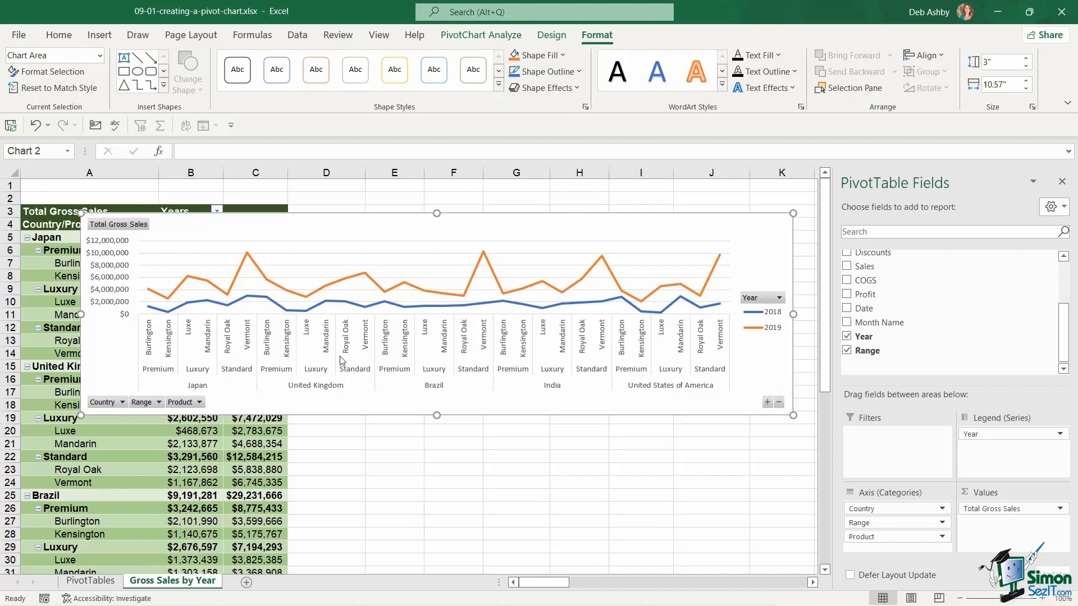
mouse_move(291, 317)
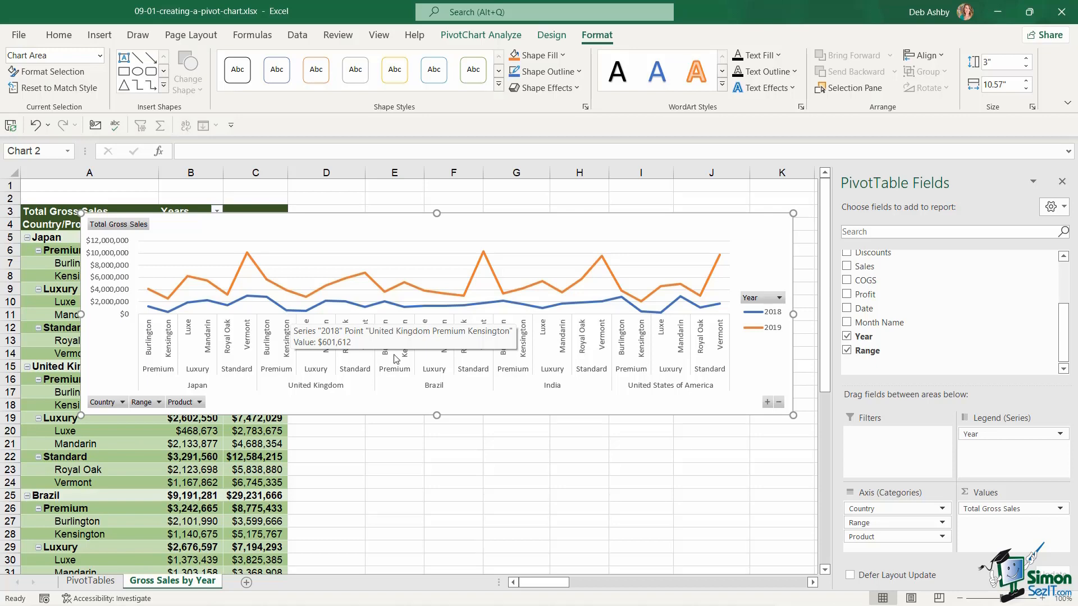
Step: Resize the line PivotChart to about 6.49 inches wide and place it beside the pivot table
left_click_drag(793, 315, 804, 315)
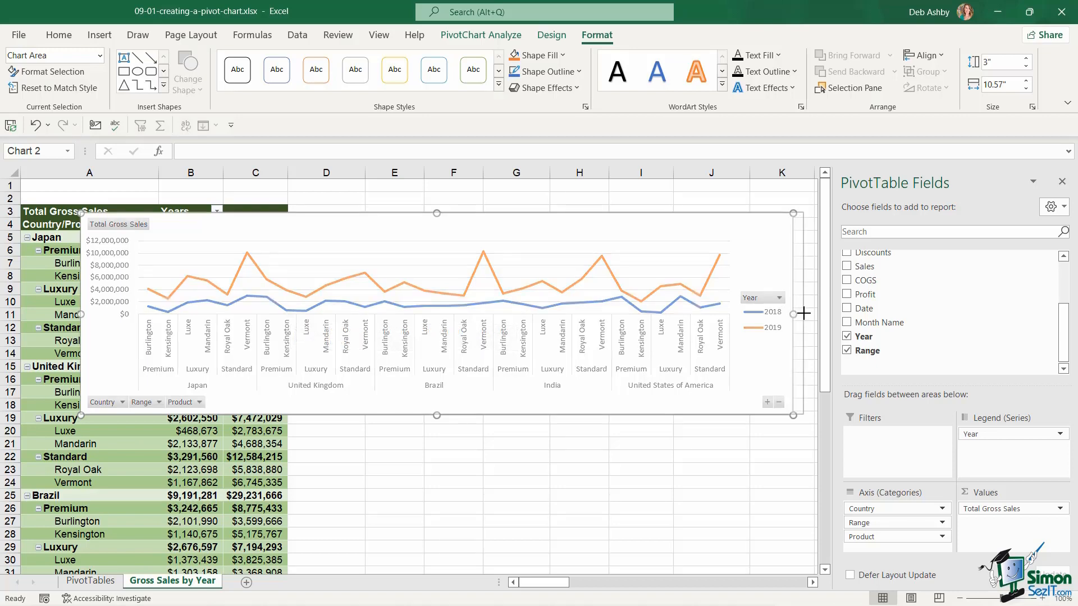
left_click_drag(597, 315, 517, 314)
left_click_drag(388, 219, 626, 218)
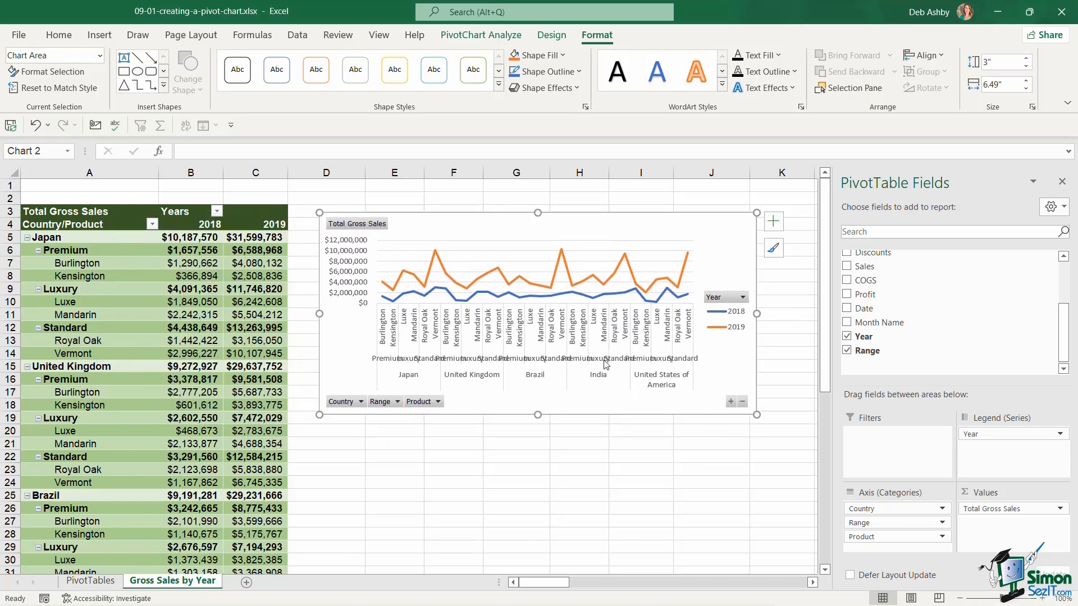
Step: Move the line PivotChart back over the pivot table, widen it to about 10.98 inches, and delete it
left_click_drag(488, 216, 226, 210)
left_click_drag(719, 308, 797, 308)
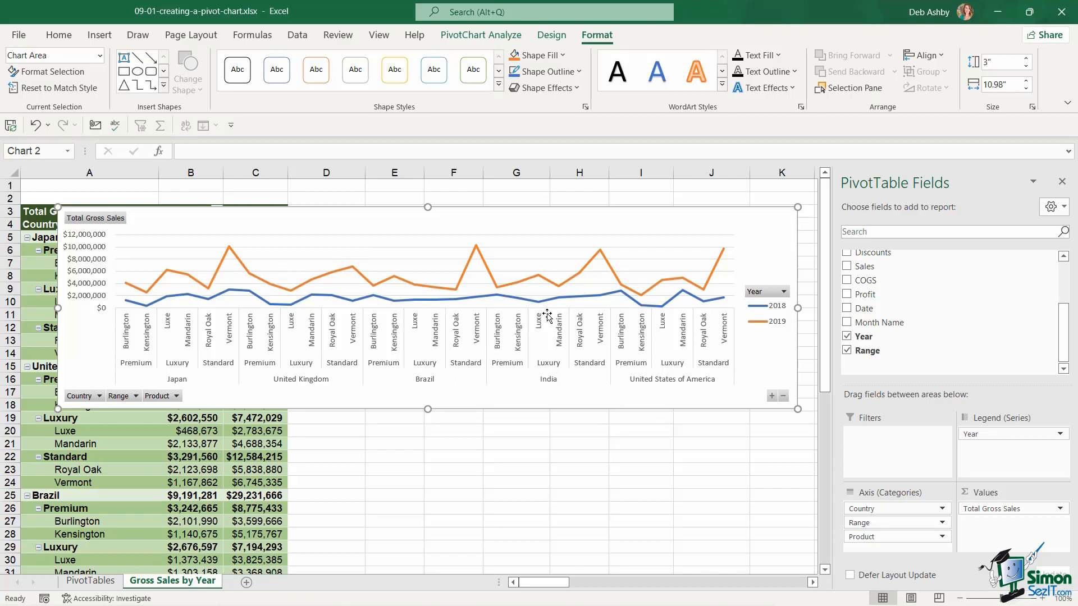
left_click_drag(525, 217, 532, 246)
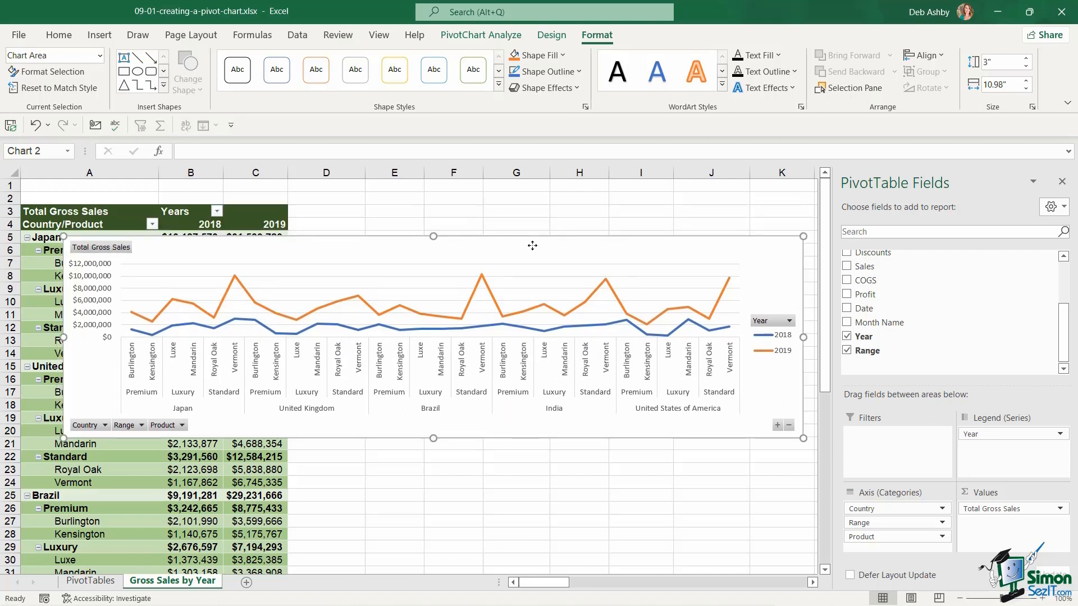
key("Delete")
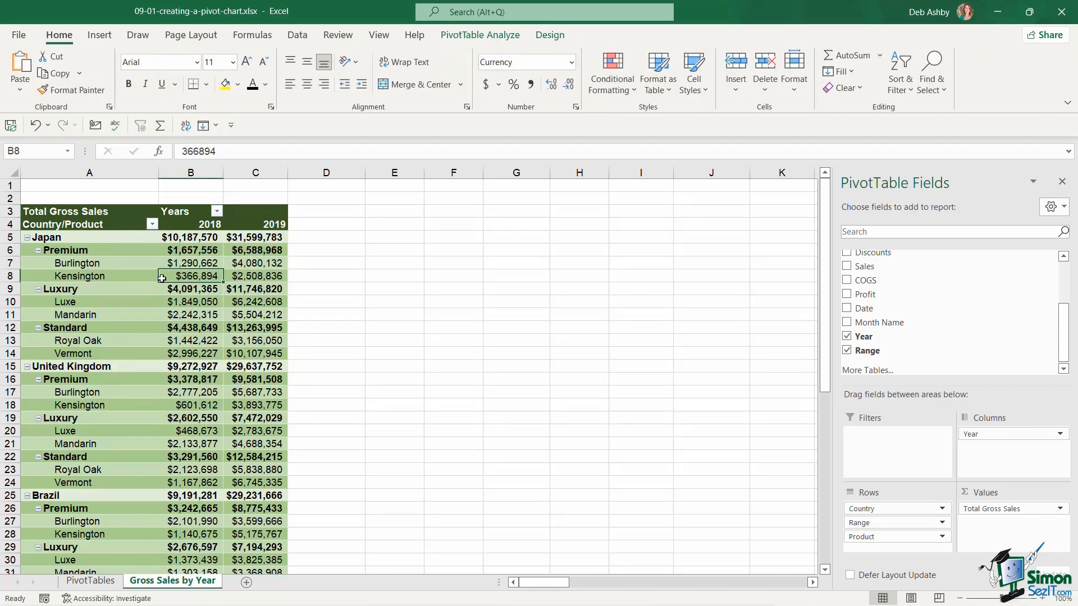
Step: Remove the Product and Range fields from the pivot table's Rows area, keeping only Country
left_click(95, 251)
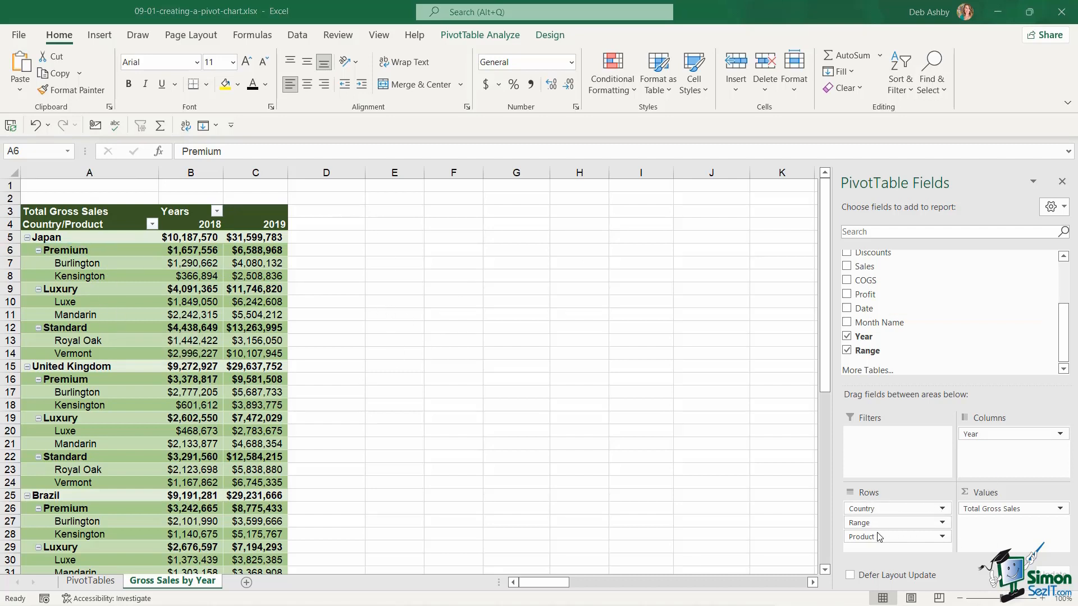
left_click_drag(880, 537, 729, 449)
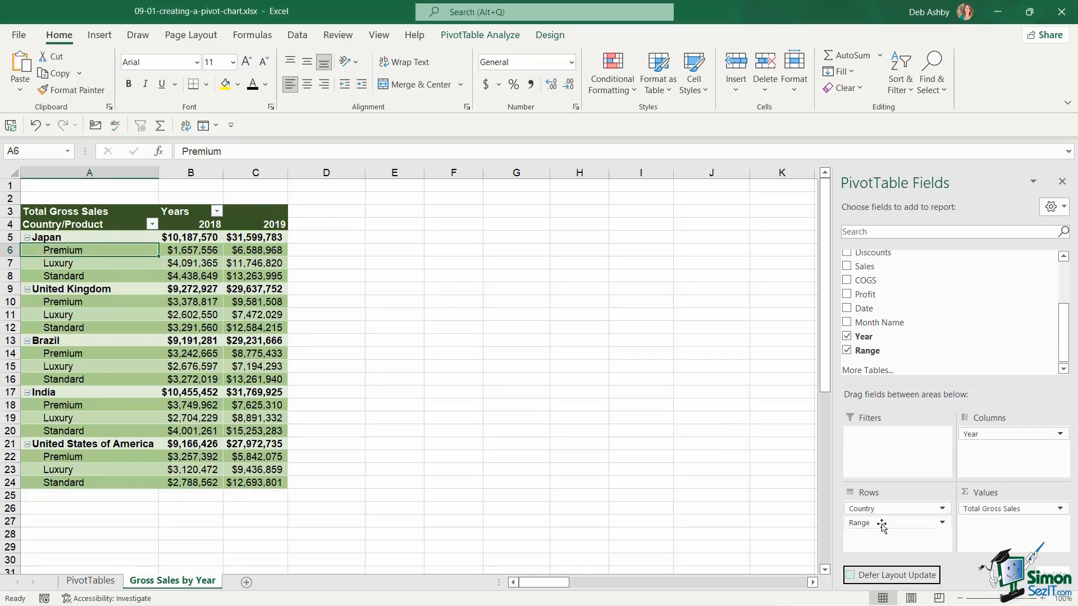
left_click_drag(880, 524, 716, 438)
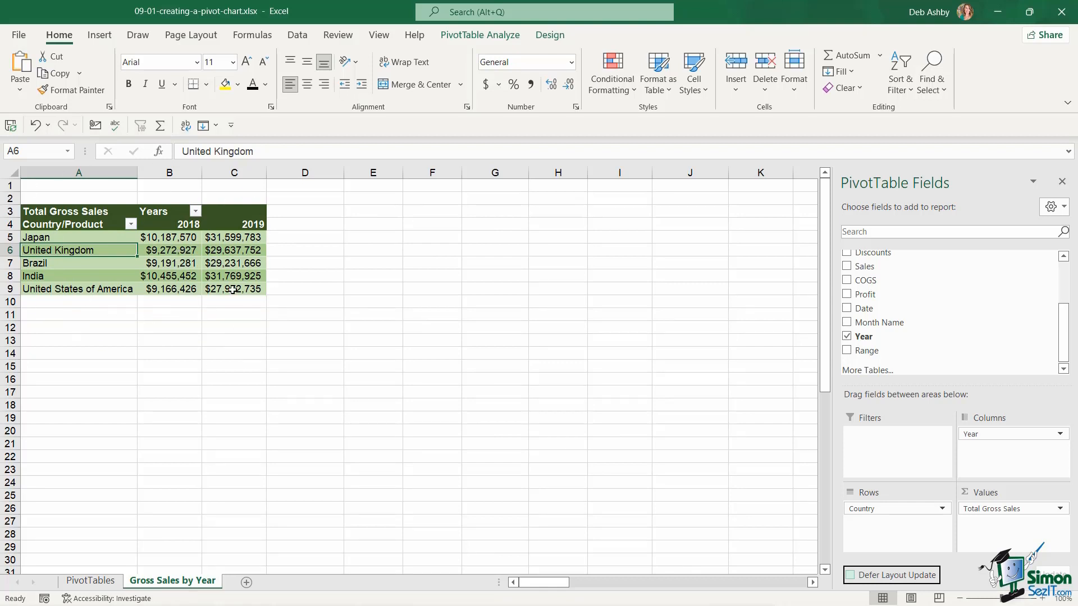
Step: Start a PivotChart from the simplified country table and preview the Clustered Column and Line types
left_click(478, 36)
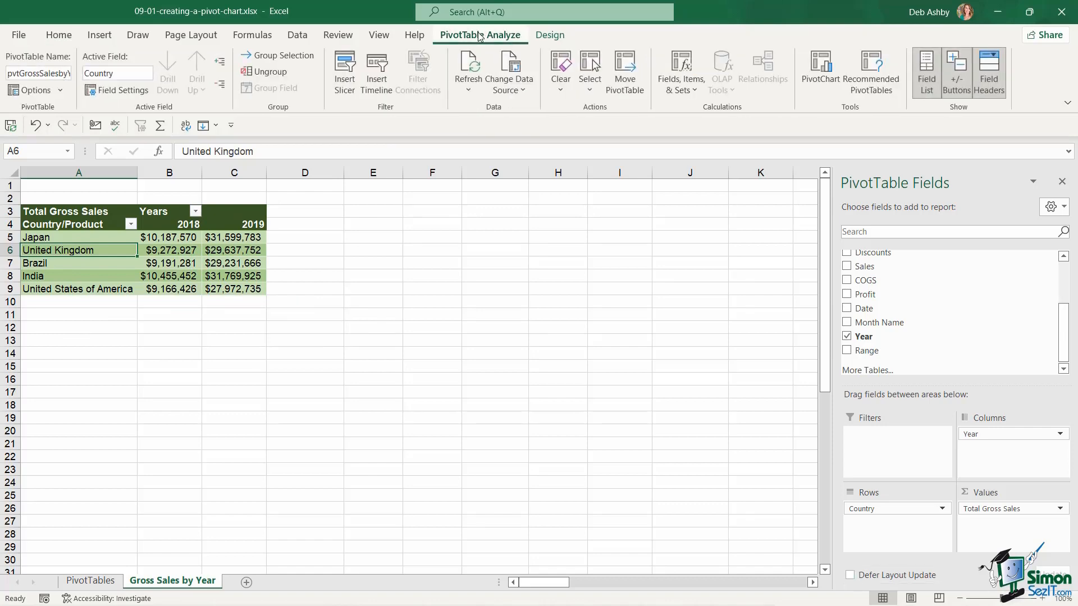
left_click(820, 68)
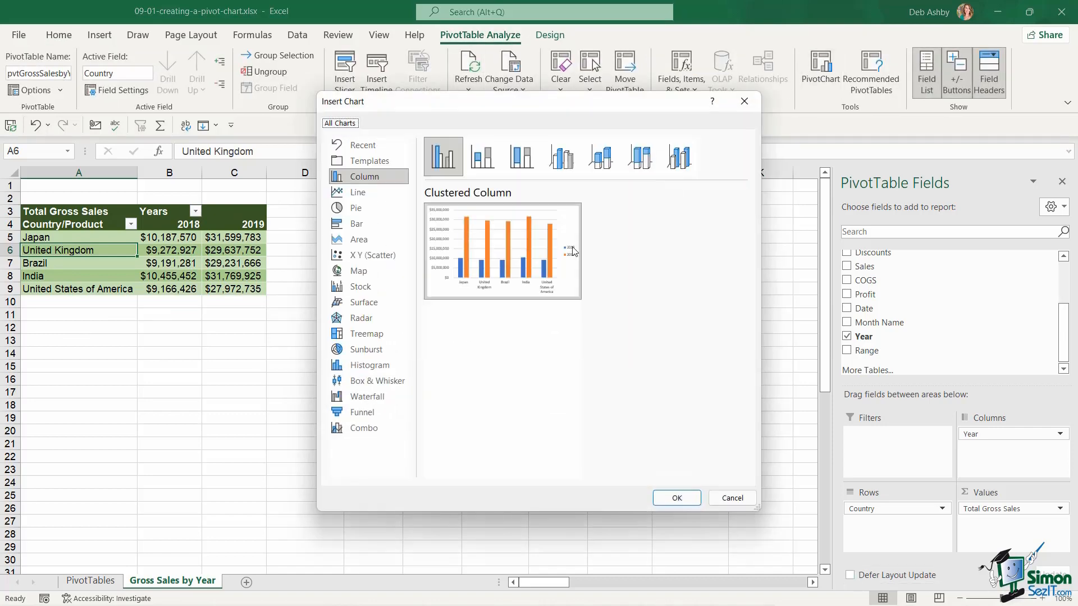
mouse_move(510, 250)
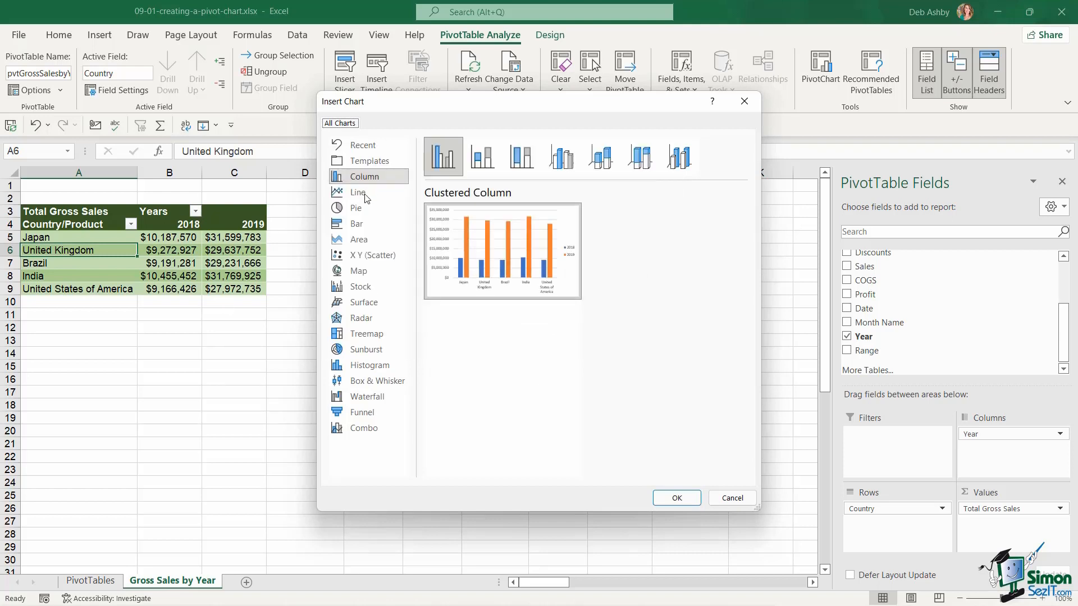
left_click(359, 195)
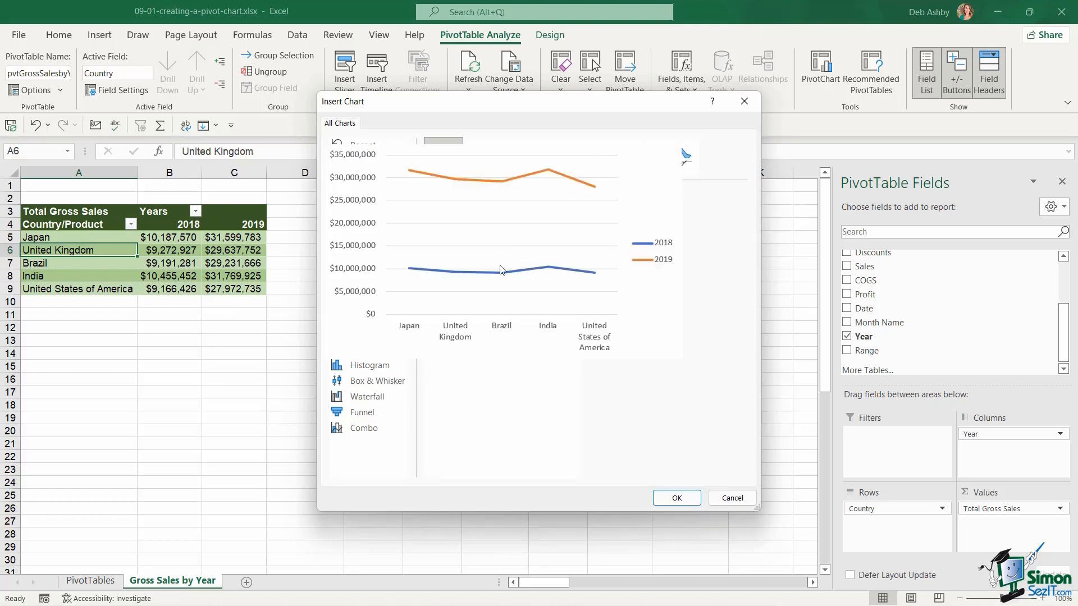
mouse_move(491, 211)
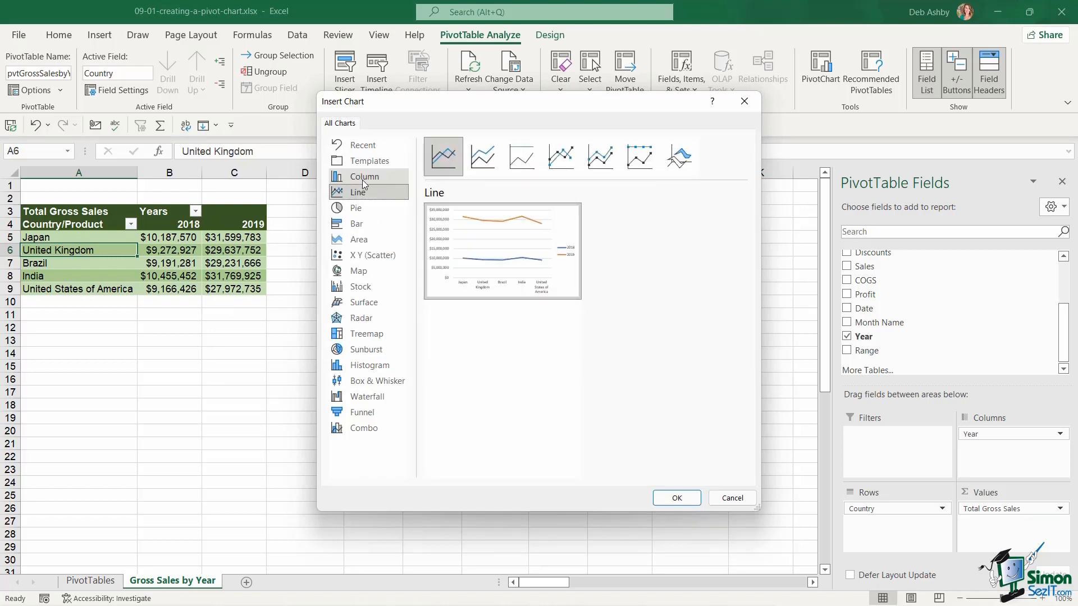
Step: Insert a Clustered Column PivotChart about 3.04 by 7 inches beside the pivot table, and delete it
left_click(362, 177)
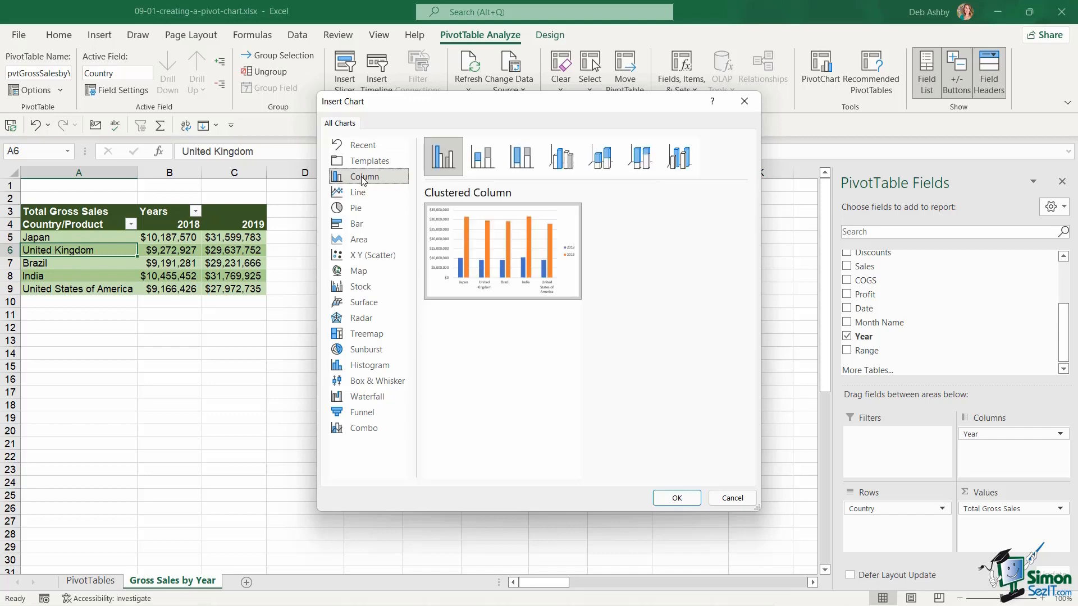
left_click(676, 499)
left_click_drag(474, 289, 518, 211)
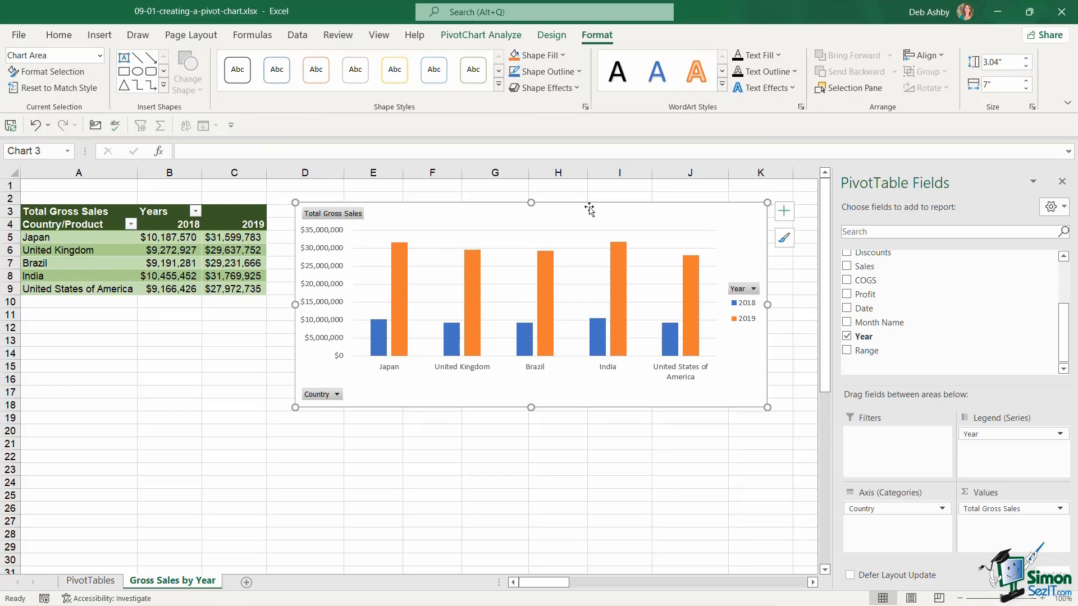
key("Delete")
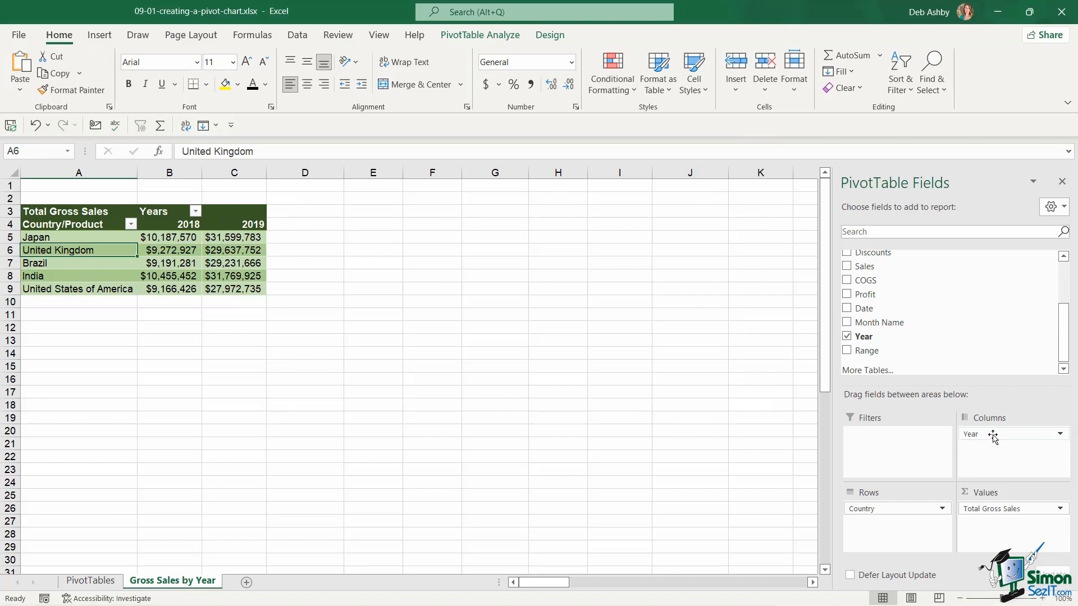
Step: Rearrange the pivot table by removing Year, placing Country in Columns and adding Month Name to Rows
left_click_drag(969, 435, 785, 450)
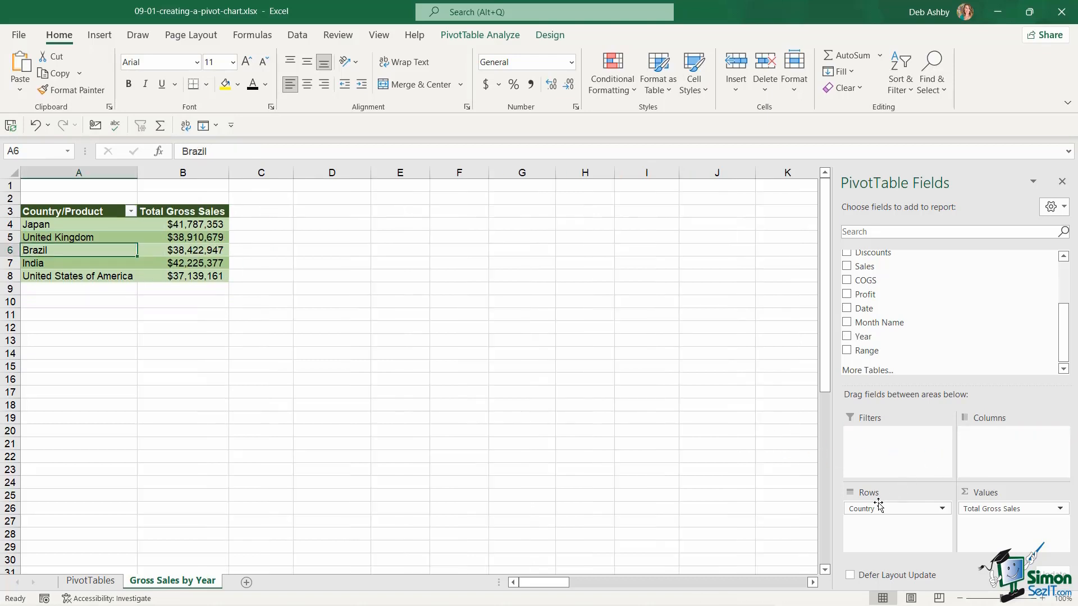
left_click_drag(859, 510, 1002, 455)
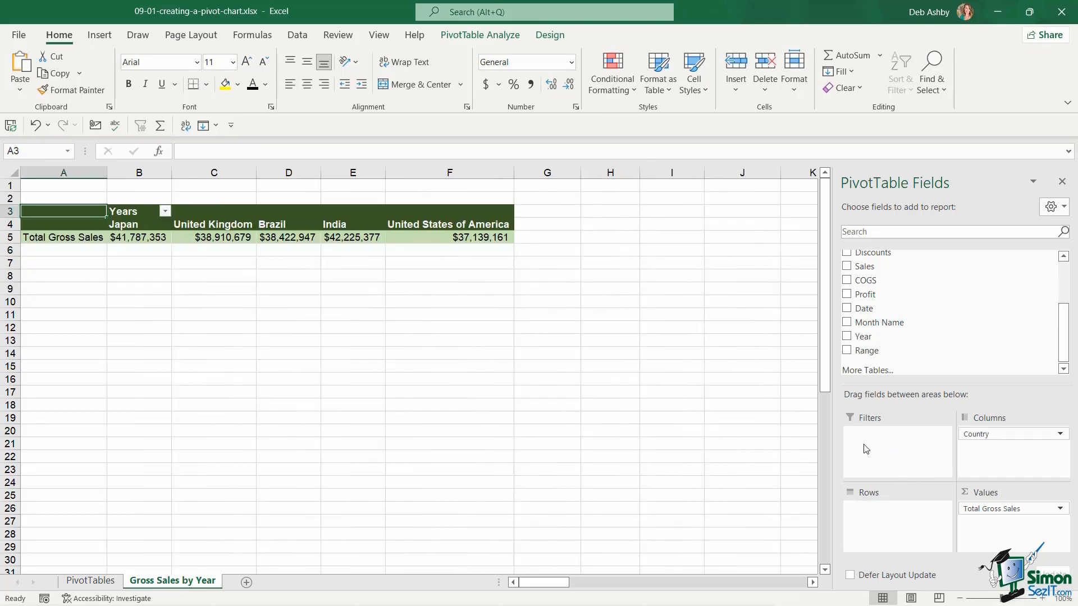
left_click_drag(881, 325, 896, 532)
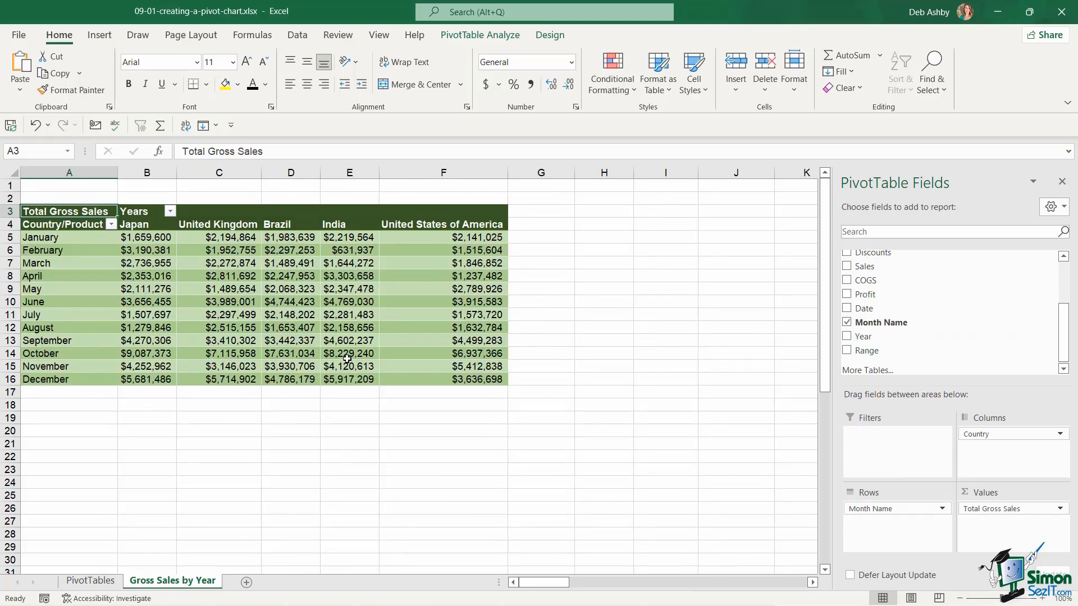
Step: Filter the pivot table's month rows to the top 5 items by Total Gross Sales
left_click(145, 302)
mouse_move(145, 238)
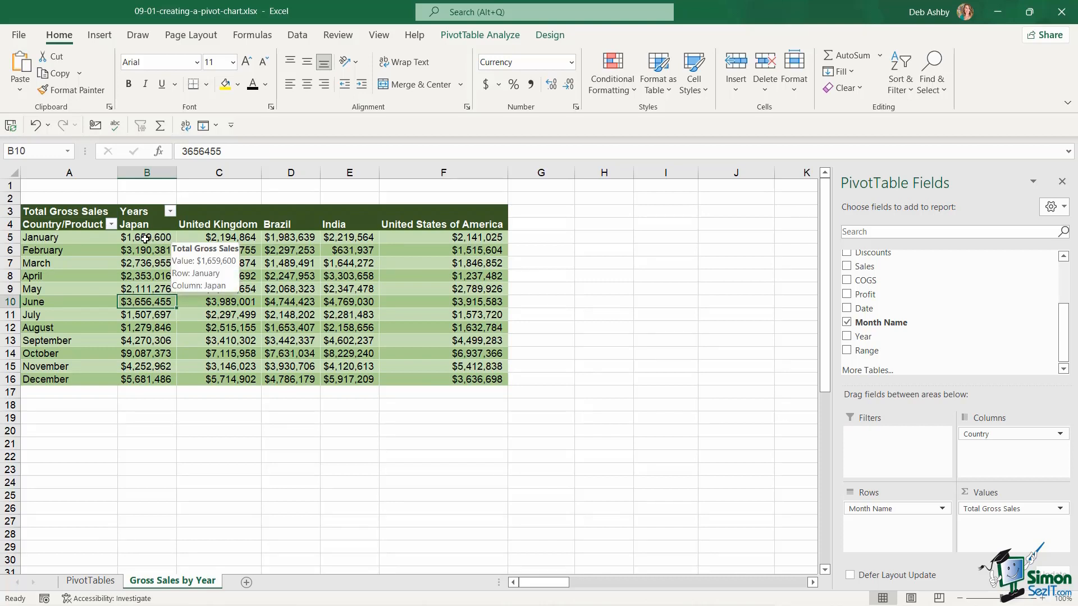
mouse_move(50, 295)
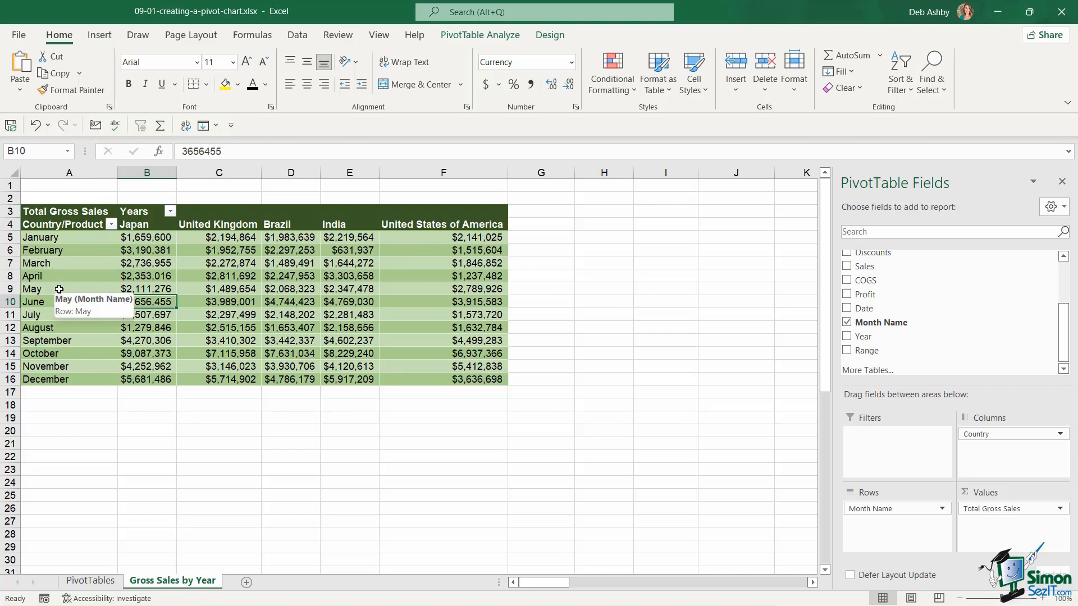
right_click(63, 250)
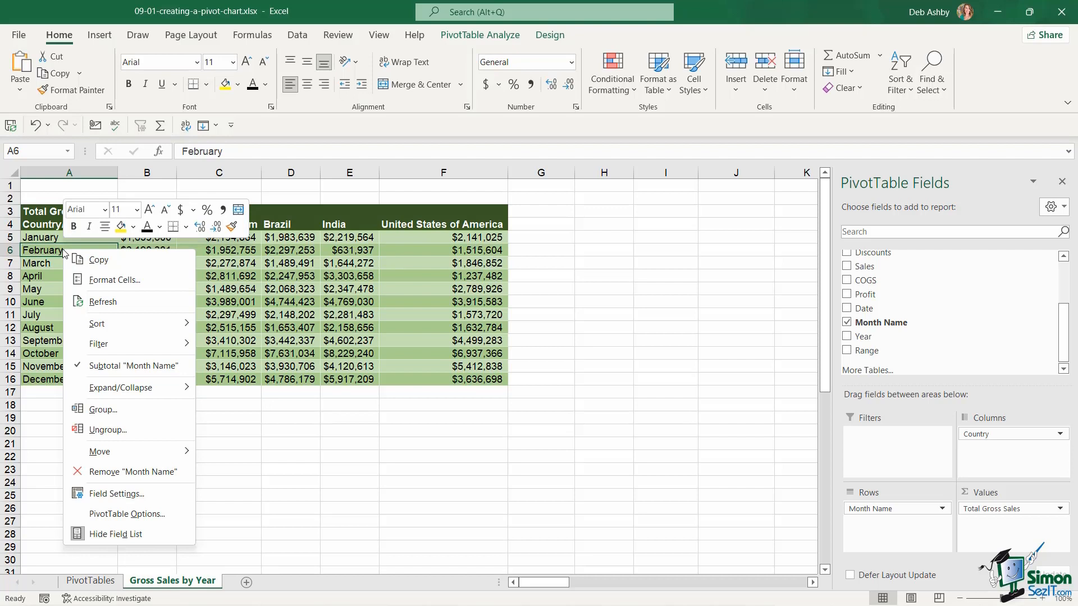
mouse_move(104, 344)
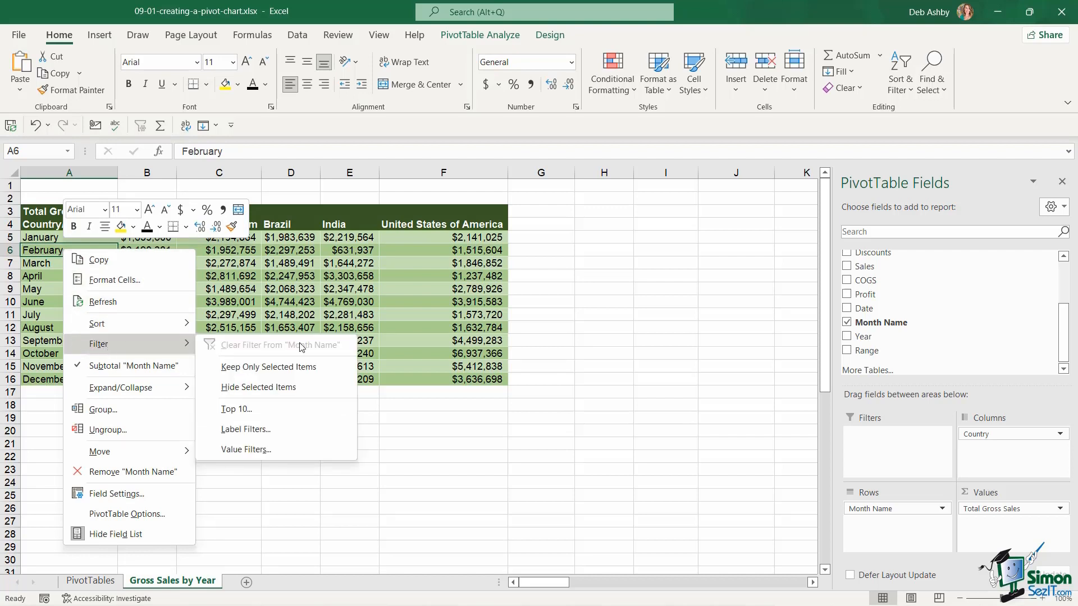
left_click(281, 407)
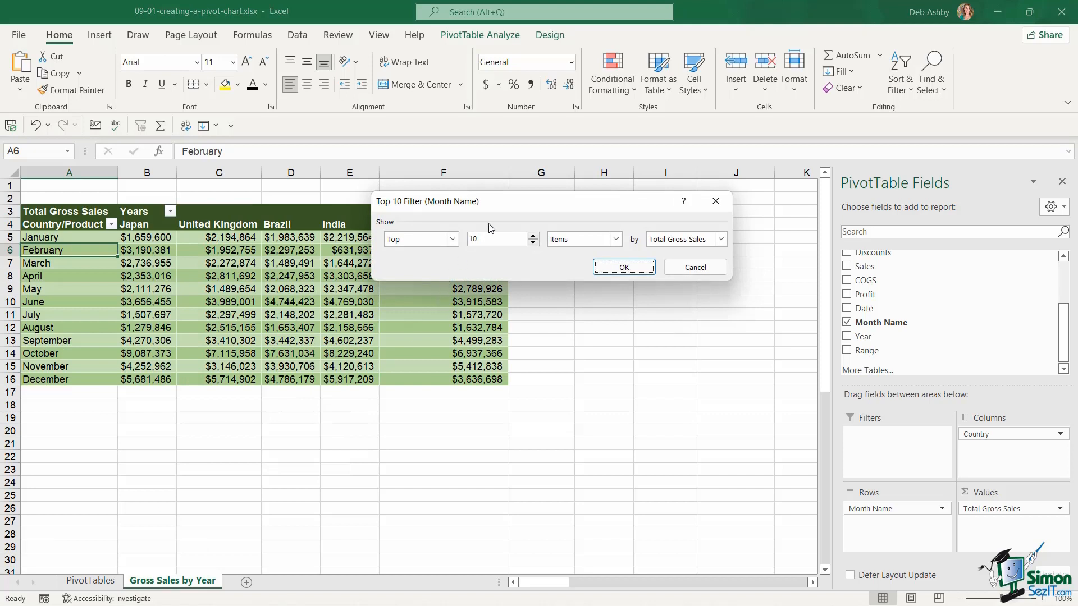
left_click_drag(506, 201, 440, 174)
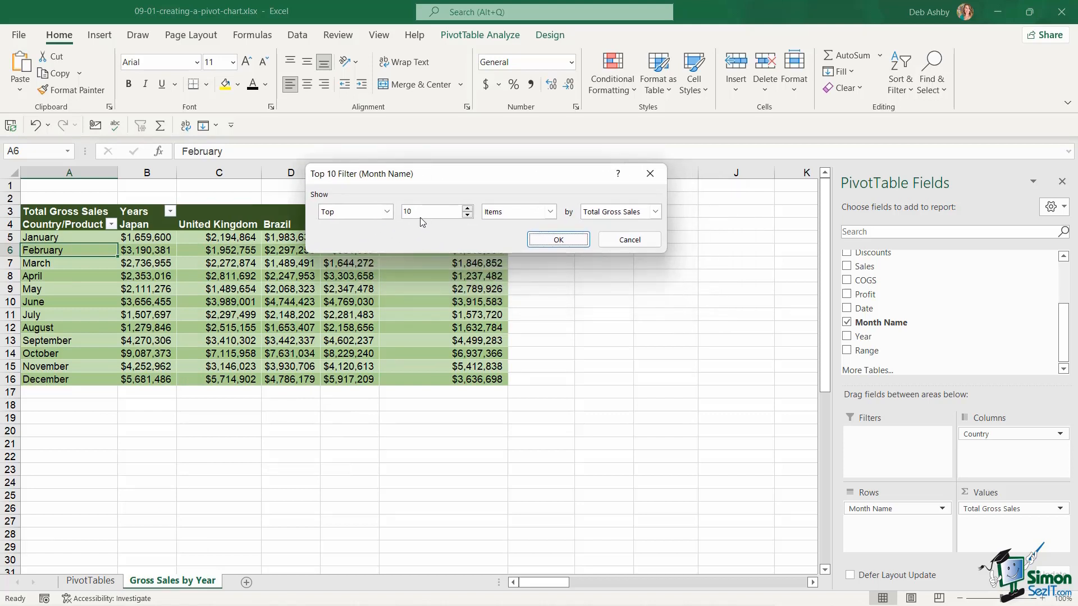
left_click(467, 215)
left_click(559, 240)
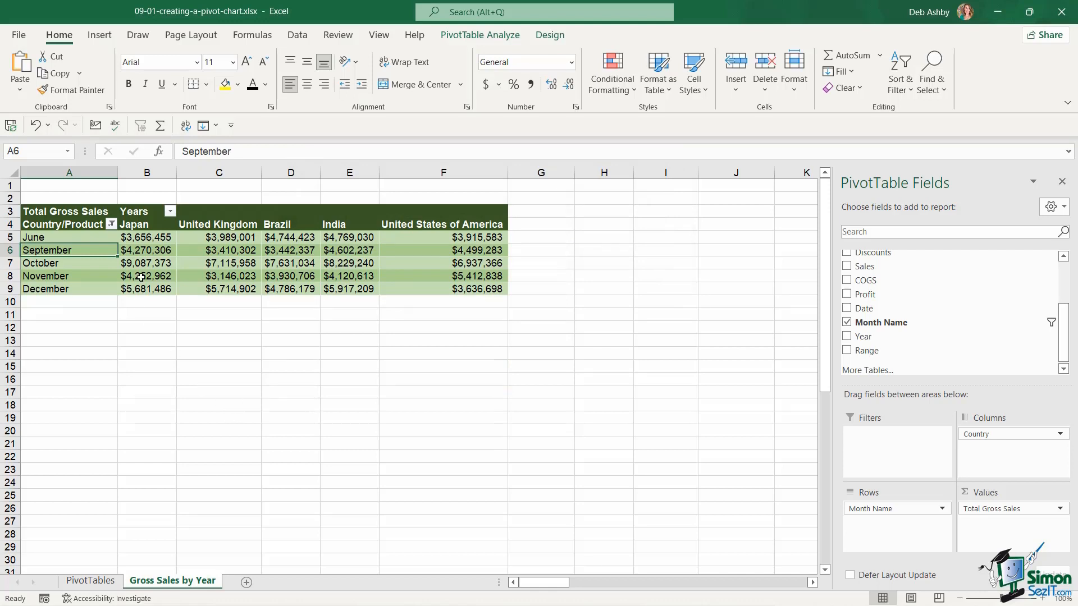
Step: Insert a Line PivotChart from the filtered monthly table, widen it to about 9.52 inches and increase its height
left_click(240, 262)
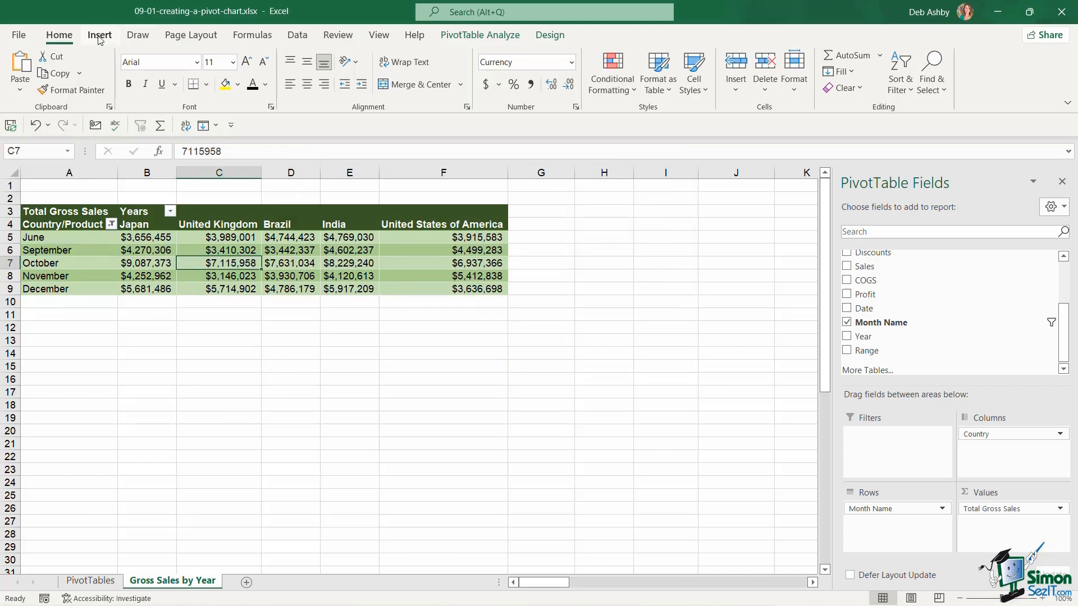
left_click(465, 37)
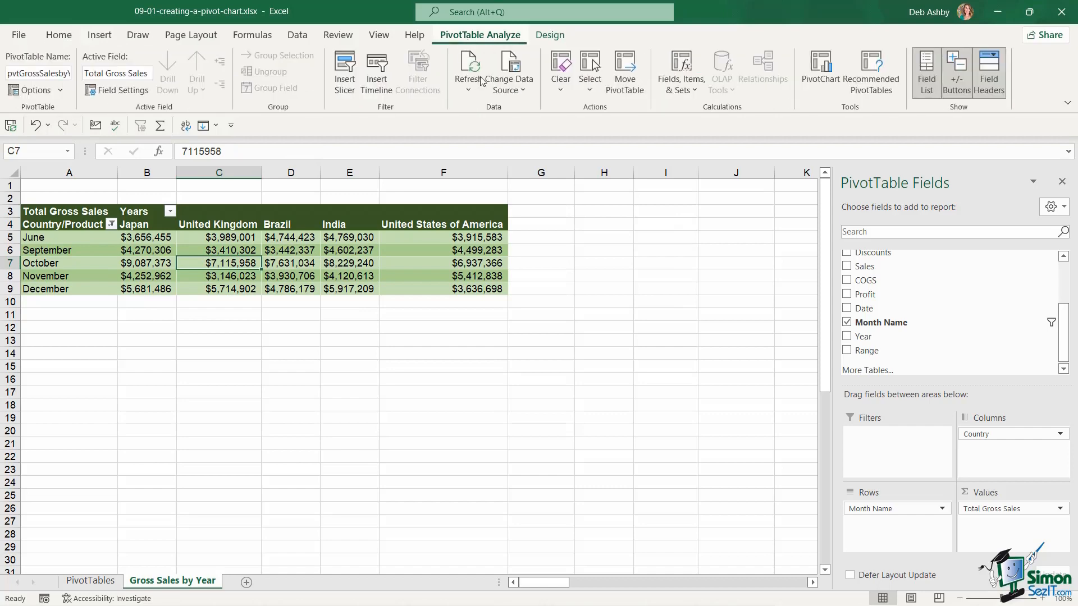
left_click(822, 76)
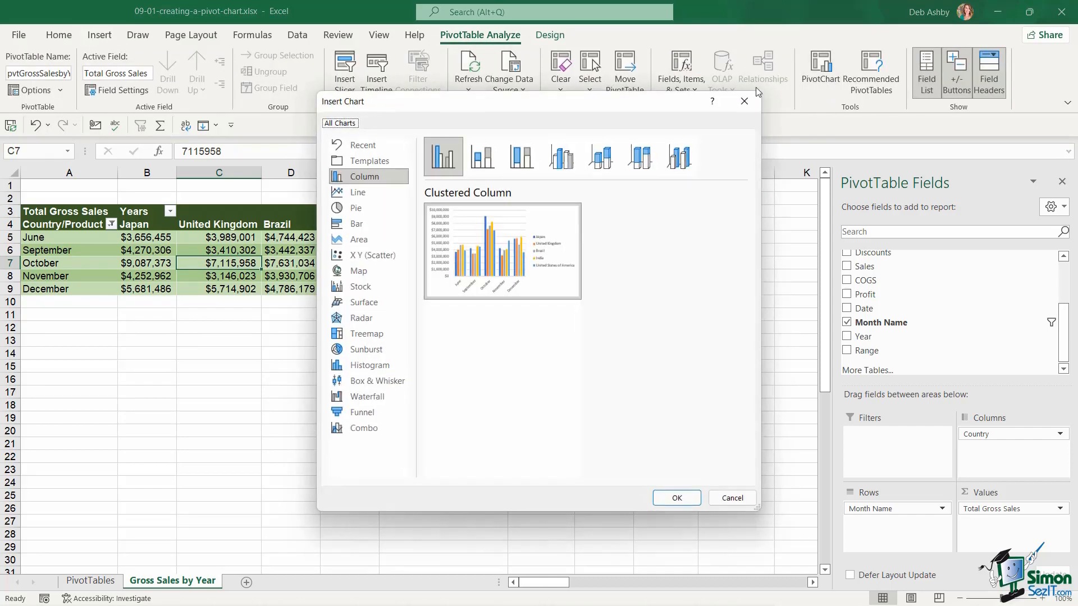
left_click(358, 192)
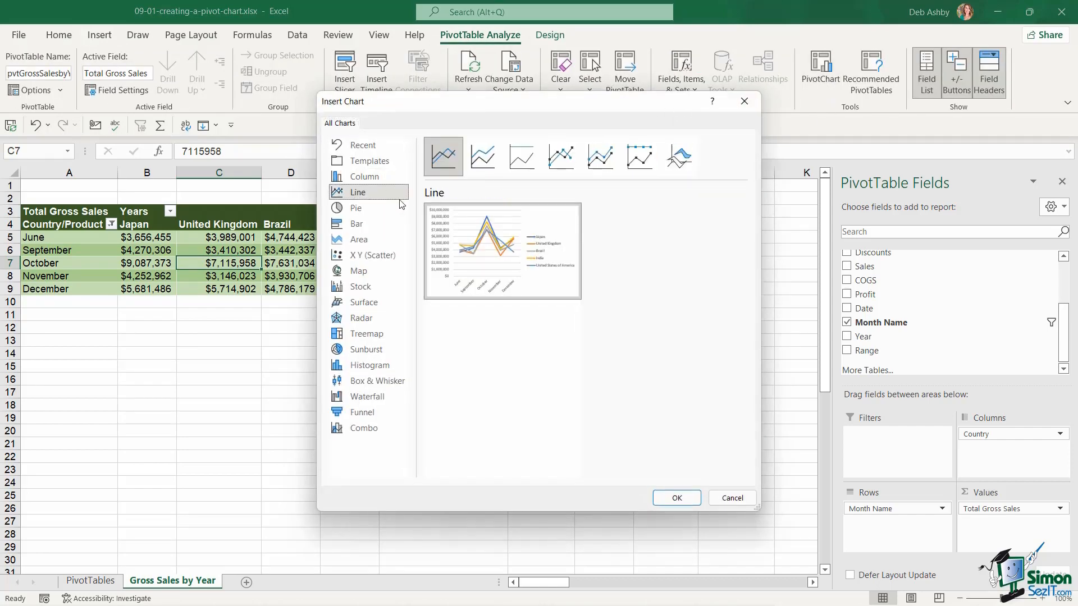
left_click(677, 497)
left_click_drag(586, 368, 741, 348)
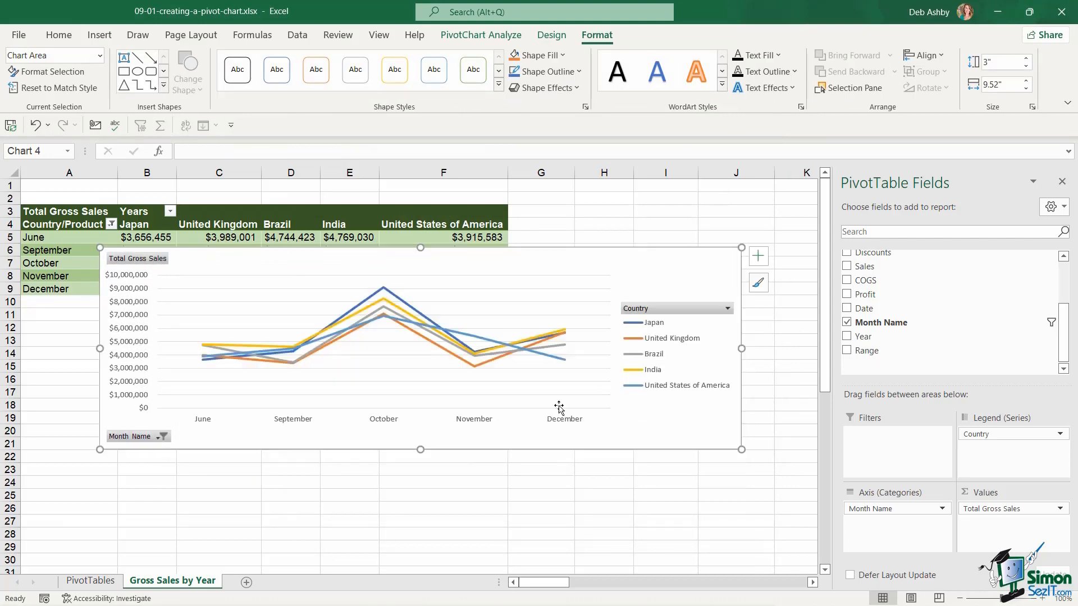
left_click_drag(420, 450, 419, 505)
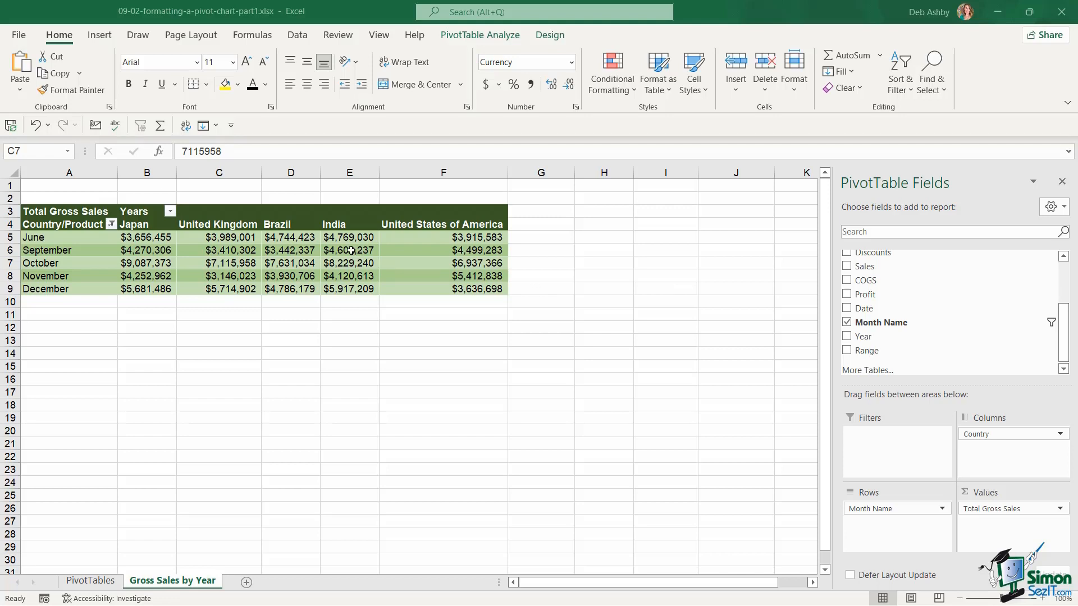
Step: In the 09-02-formatting-a-pivot-chart-part1 workbook, remove Month Name from the pivot table and move Country from Columns to Rows
left_click(366, 262)
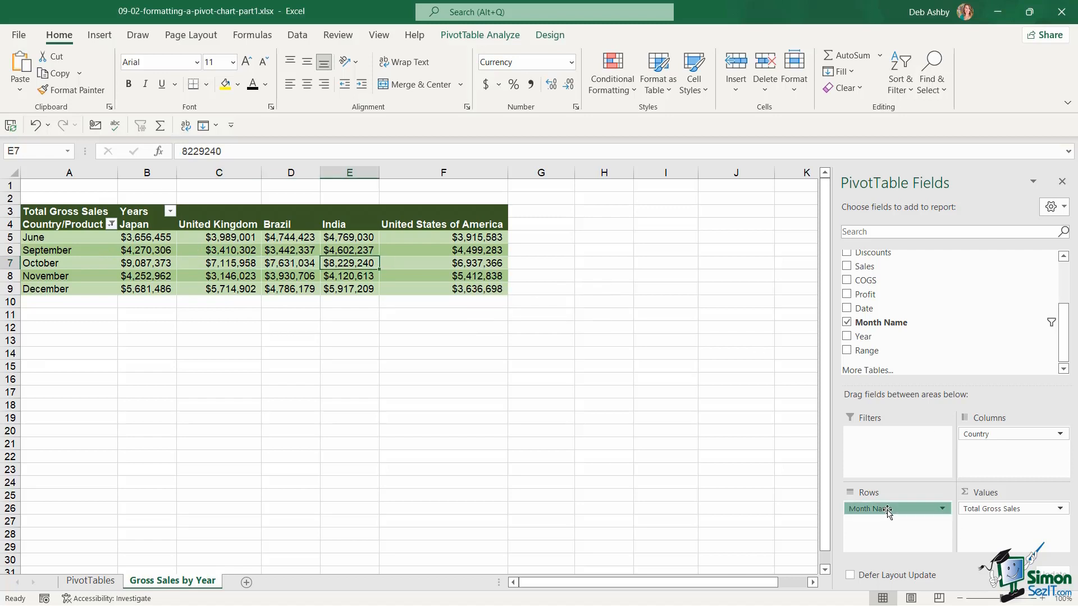
left_click_drag(888, 512, 783, 426)
left_click_drag(977, 434, 876, 532)
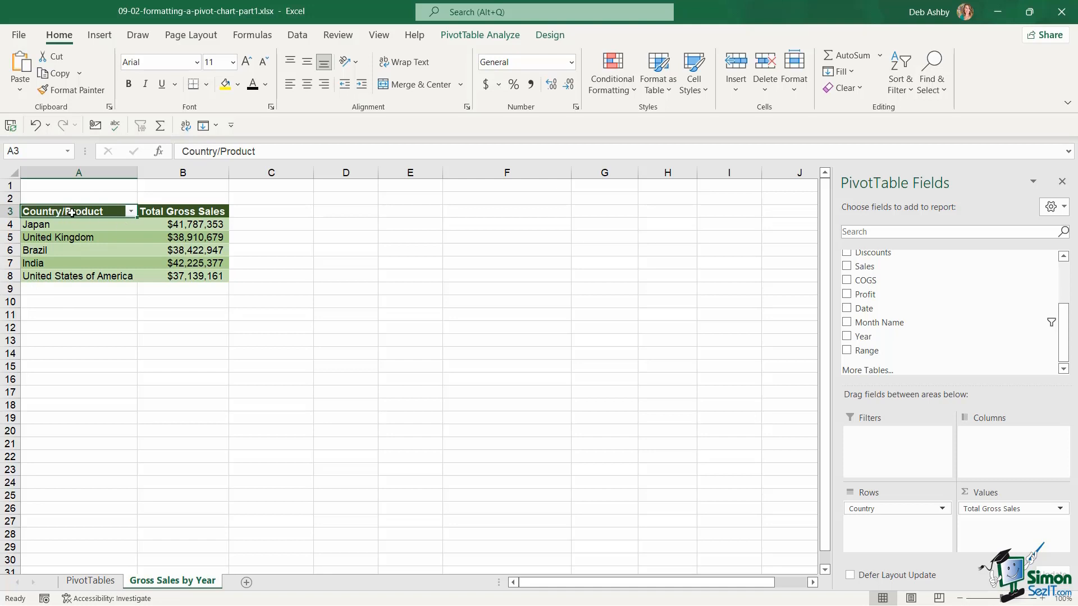
Step: Rename the pivot table's row header in cell A3 as Country
double_click(105, 211)
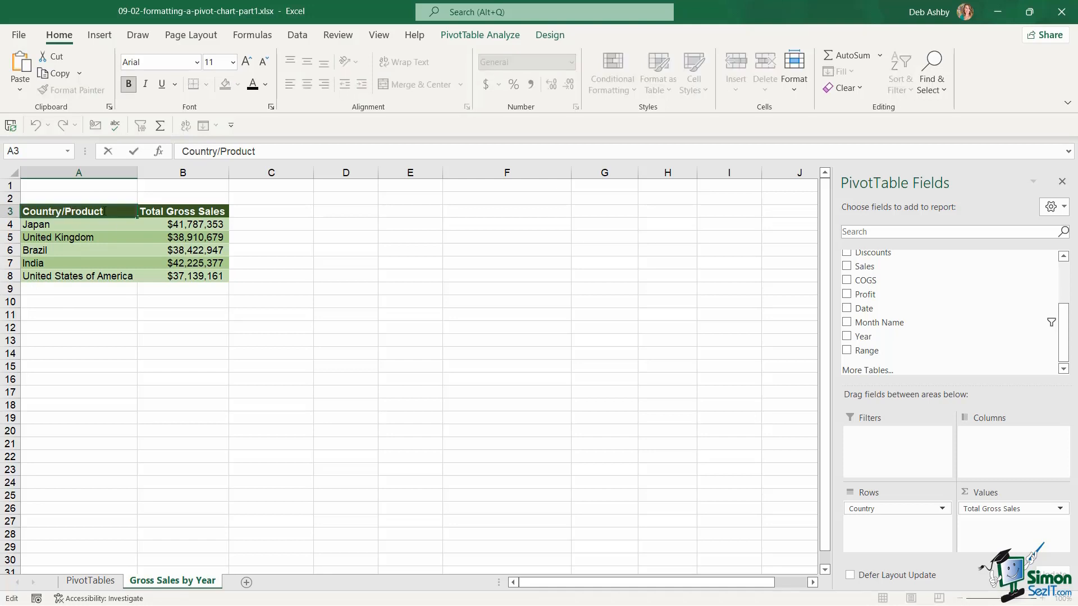
left_click_drag(103, 211, 65, 211)
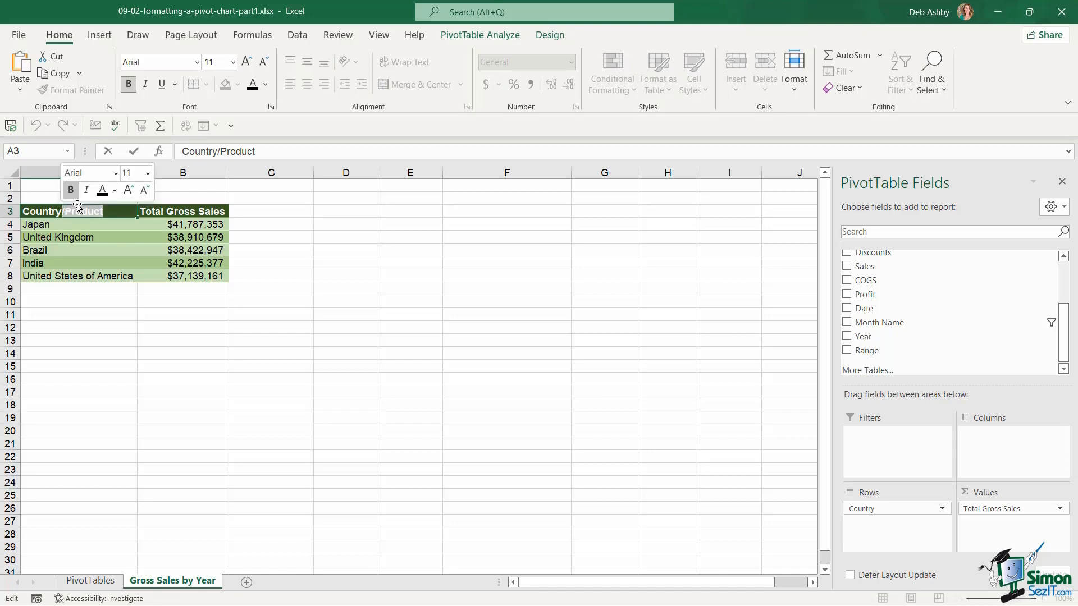
key("BackSpace")
key("Return")
left_click(186, 251)
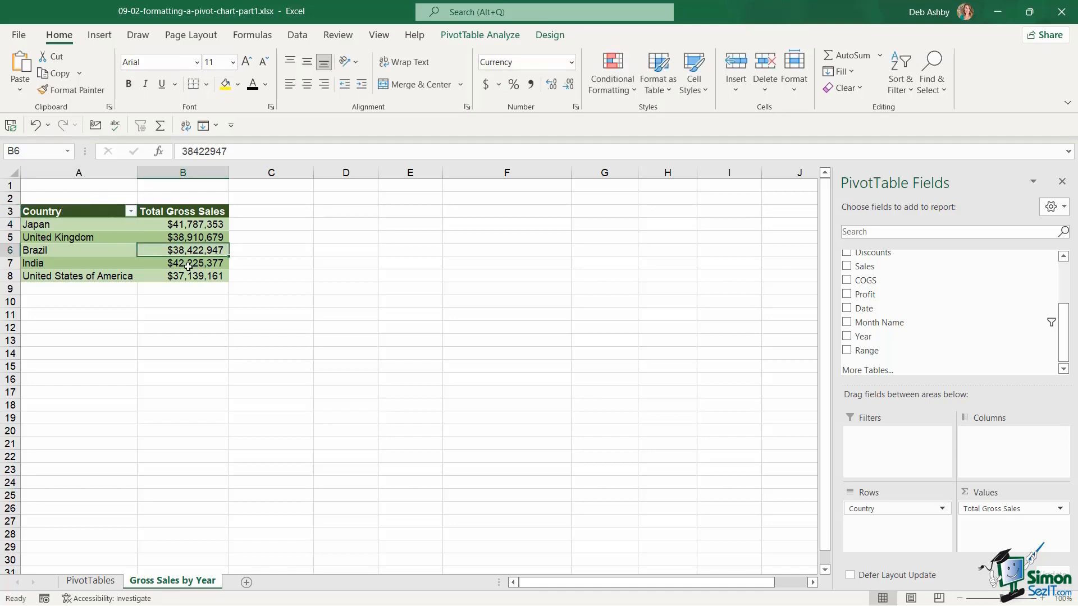
Step: Sort the countries by Total Gross Sales from largest to smallest
left_click_drag(173, 223, 178, 276)
left_click(177, 263)
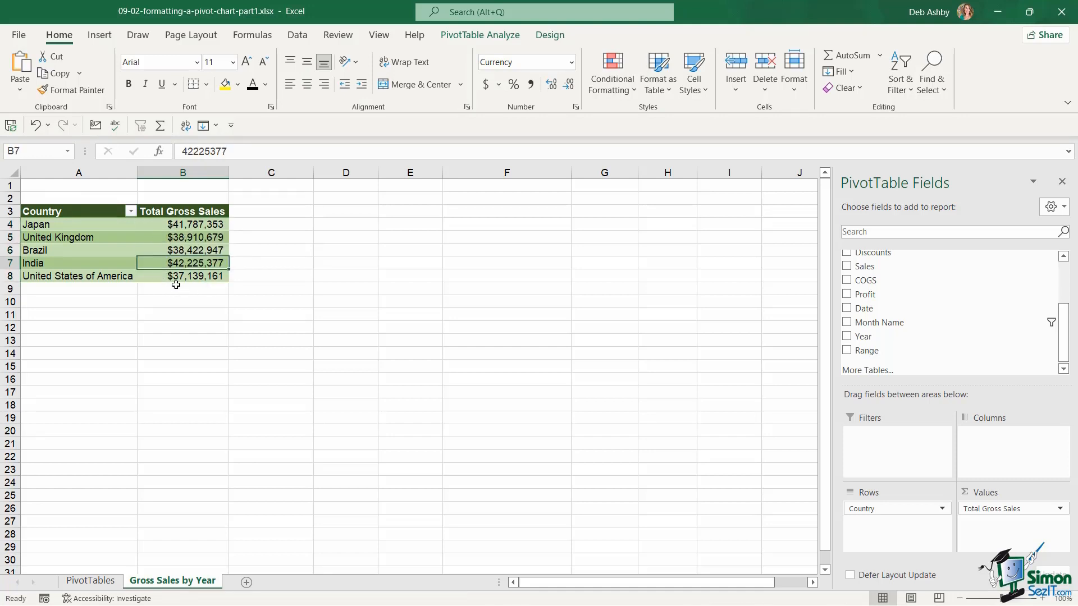
left_click(175, 224)
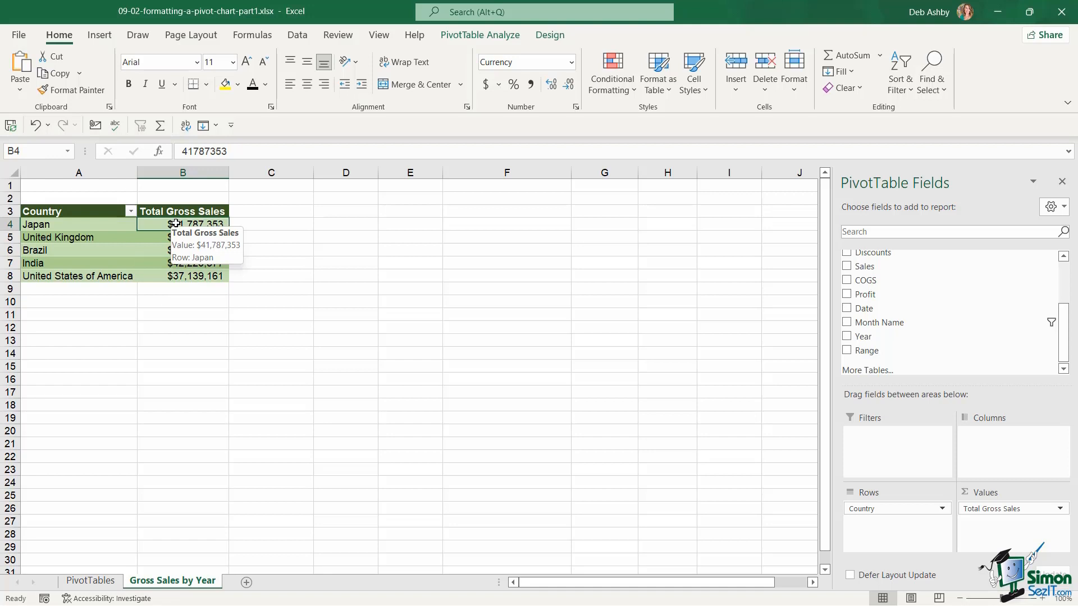
right_click(175, 223)
mouse_move(260, 317)
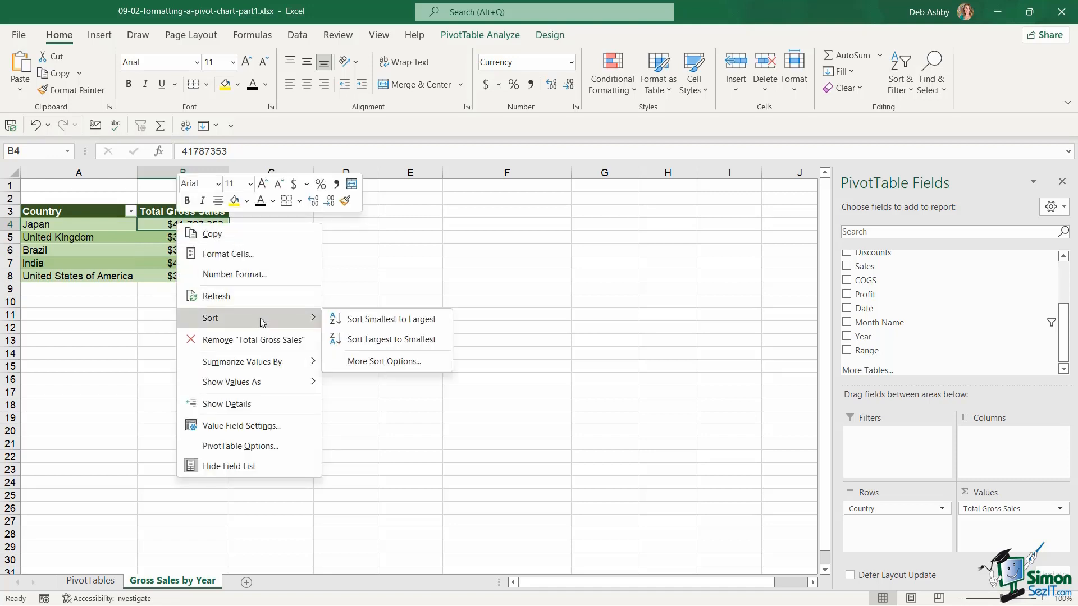
left_click(403, 341)
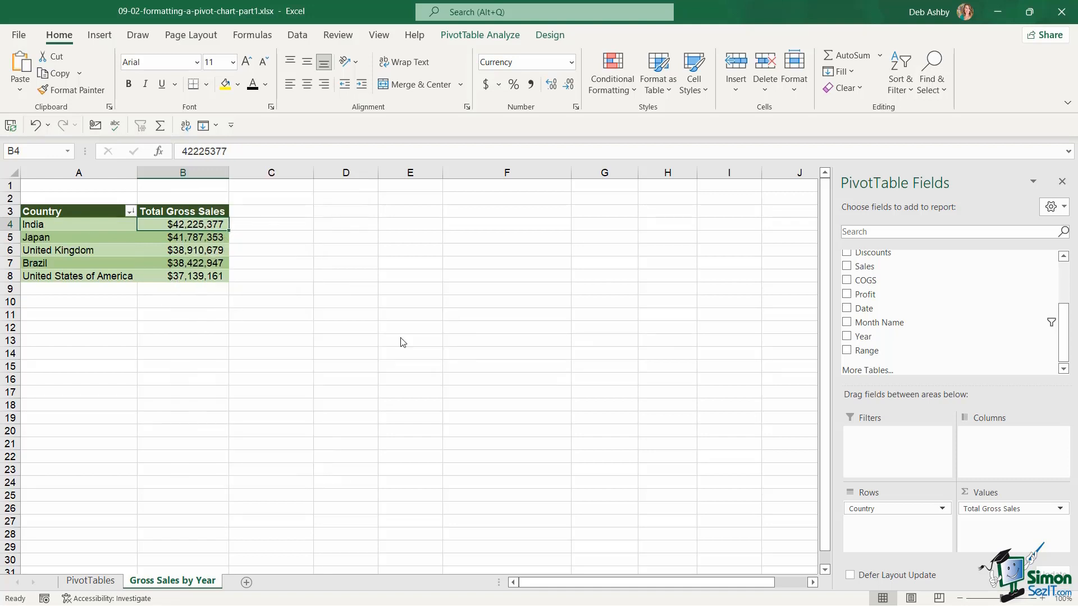
Step: Start a PivotChart from the sorted country table and preview the Column subtypes from Stacked Column through 3-D Column
left_click(183, 233)
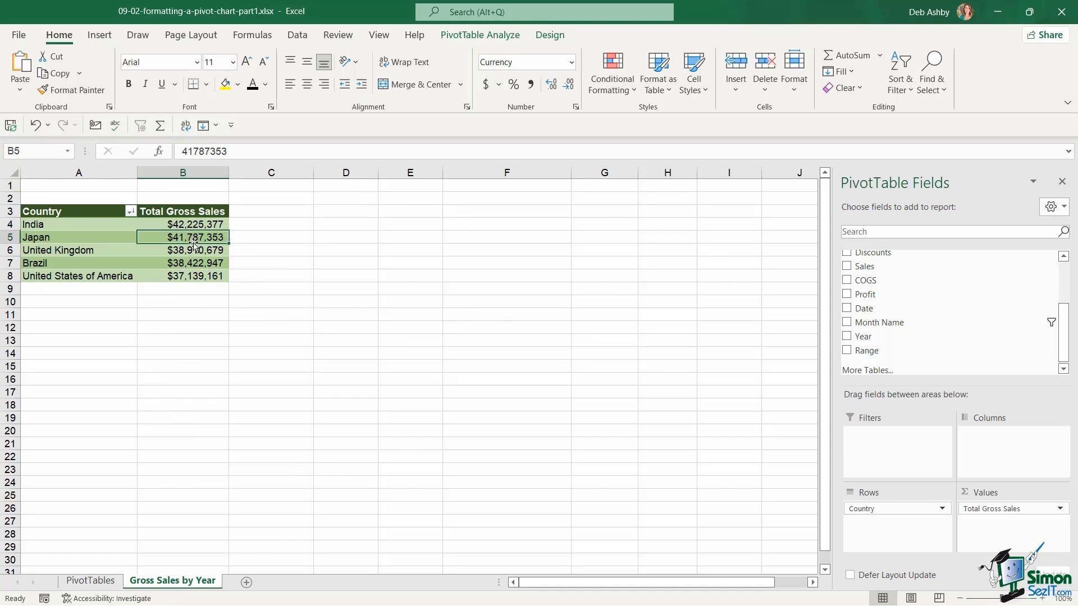
left_click(477, 36)
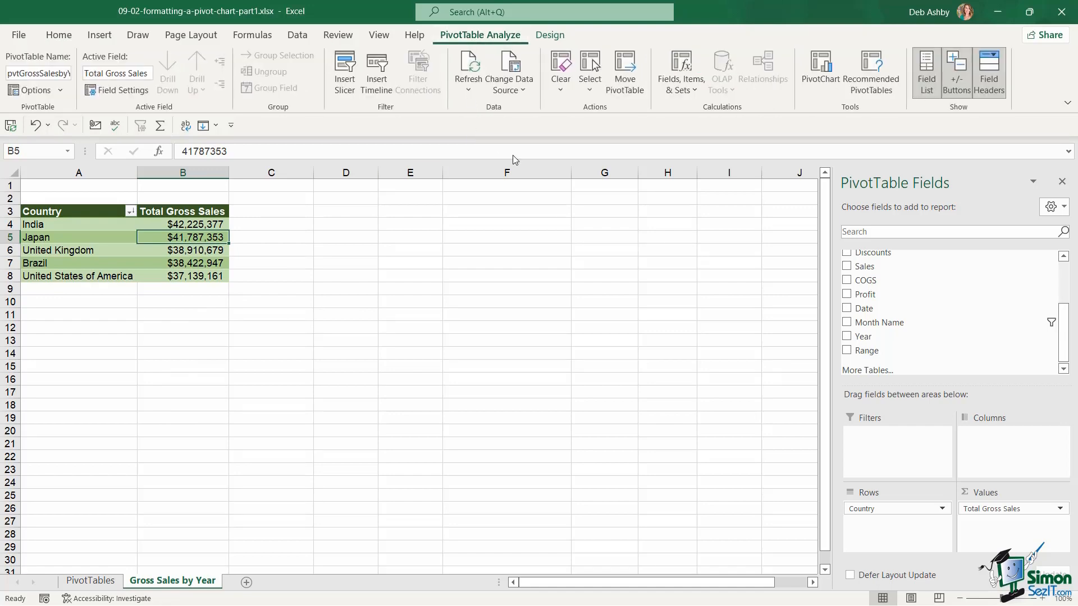
left_click(821, 70)
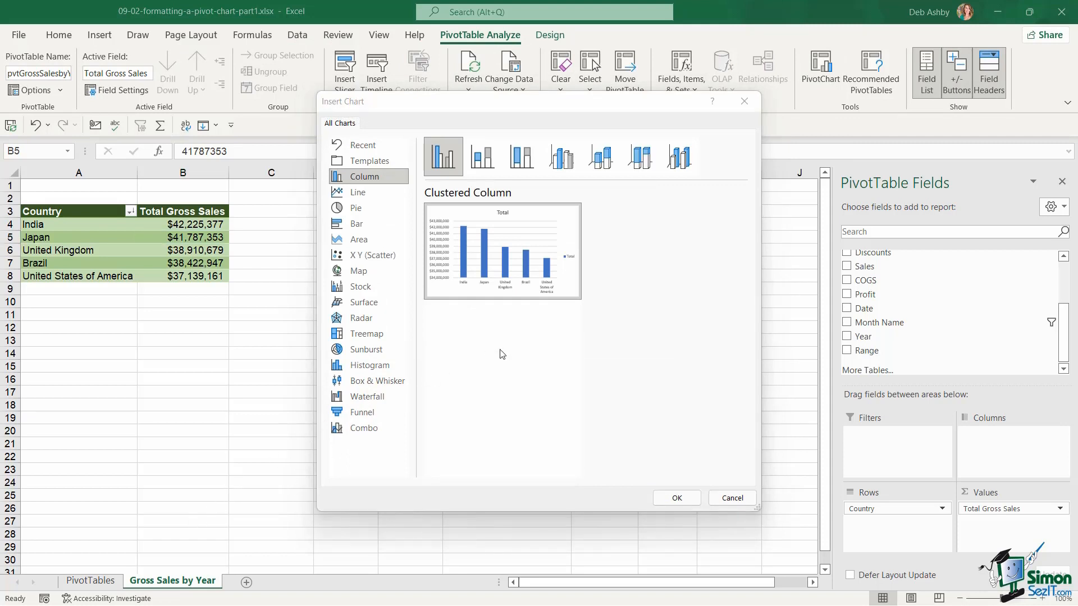
mouse_move(522, 203)
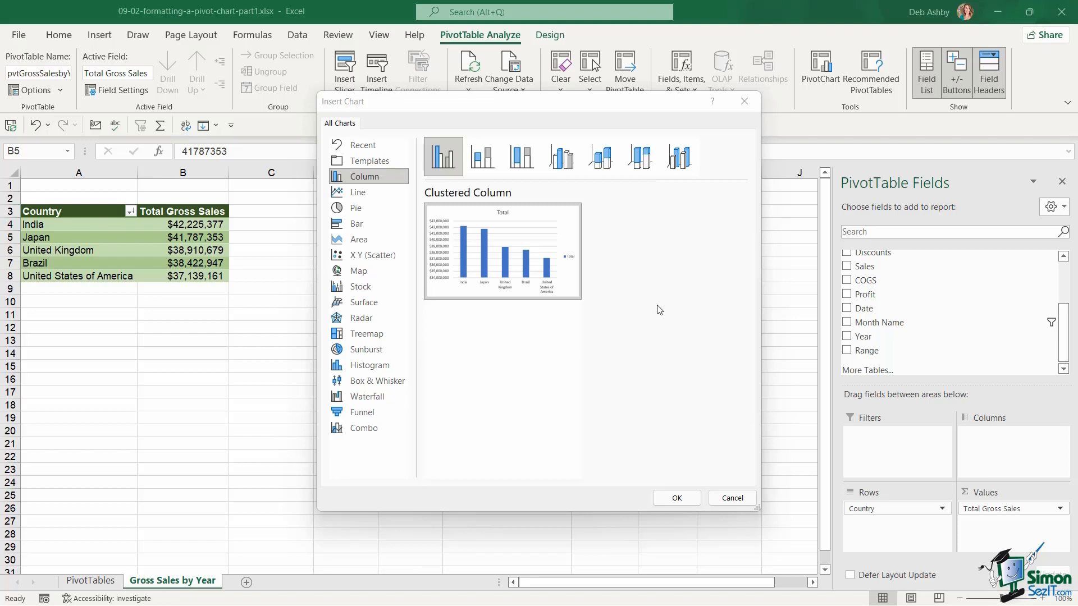
left_click(486, 160)
left_click(524, 158)
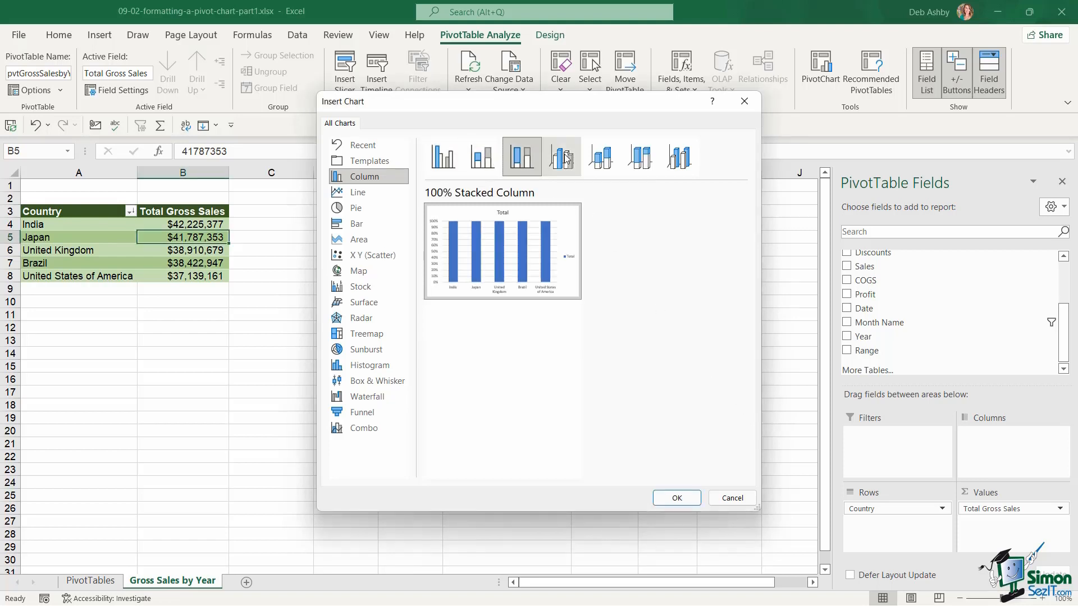
left_click(563, 158)
left_click(601, 159)
left_click(640, 158)
left_click(680, 159)
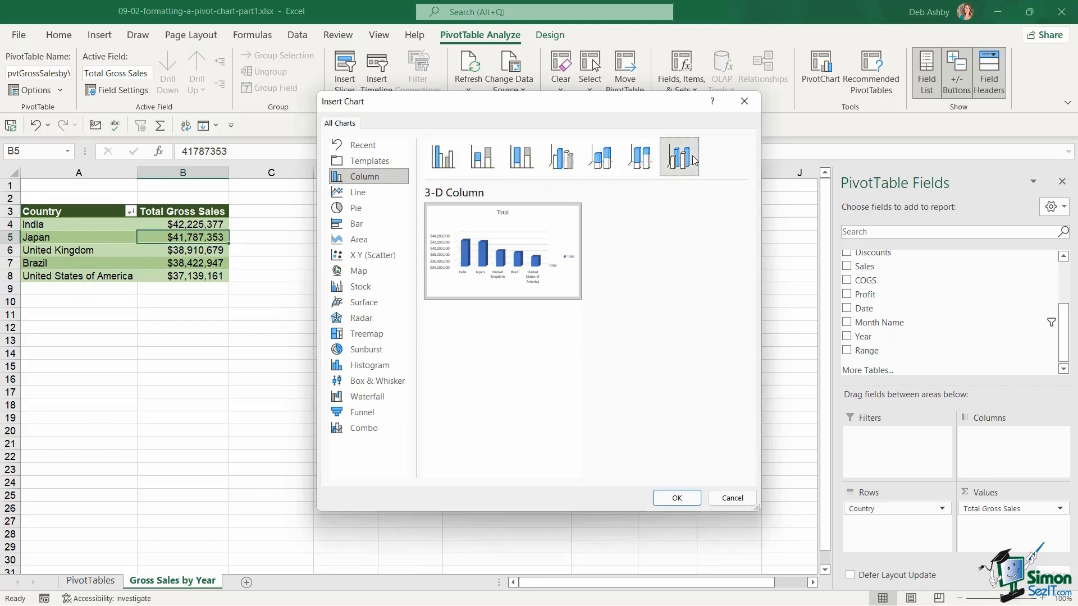
Step: Insert a Clustered Column PivotChart and place it beside the pivot table at about 3.65 by 7.1 inches
left_click(450, 158)
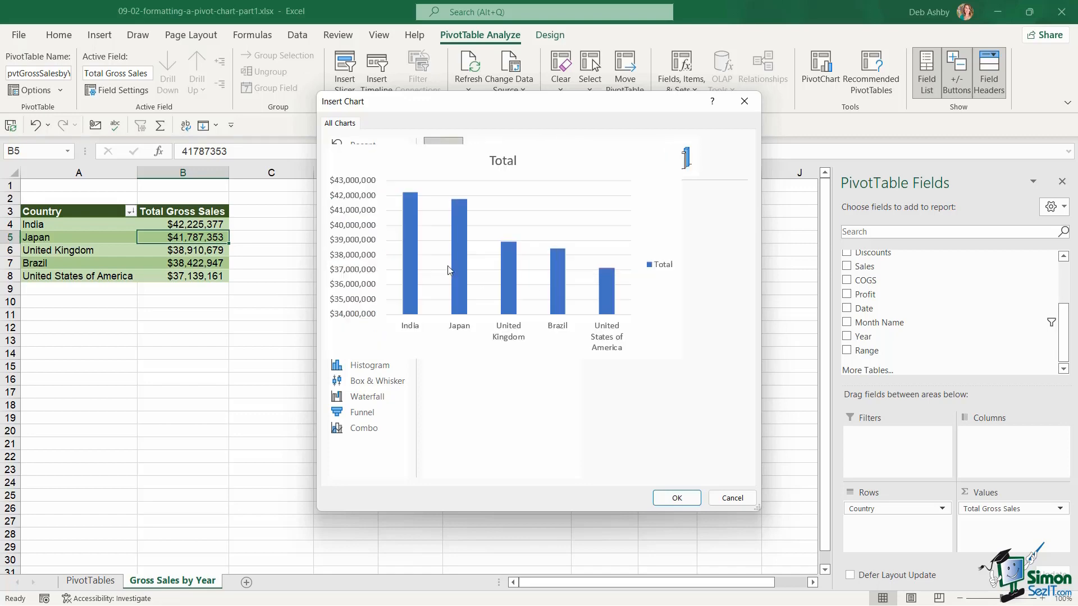
left_click(675, 498)
left_click_drag(469, 284, 490, 216)
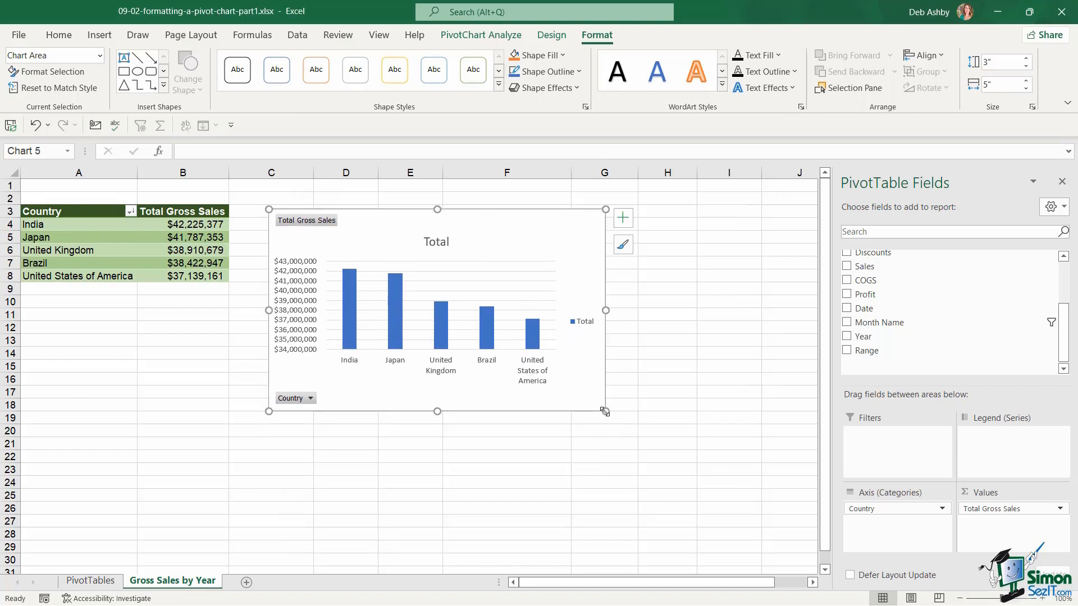
left_click_drag(605, 411, 748, 454)
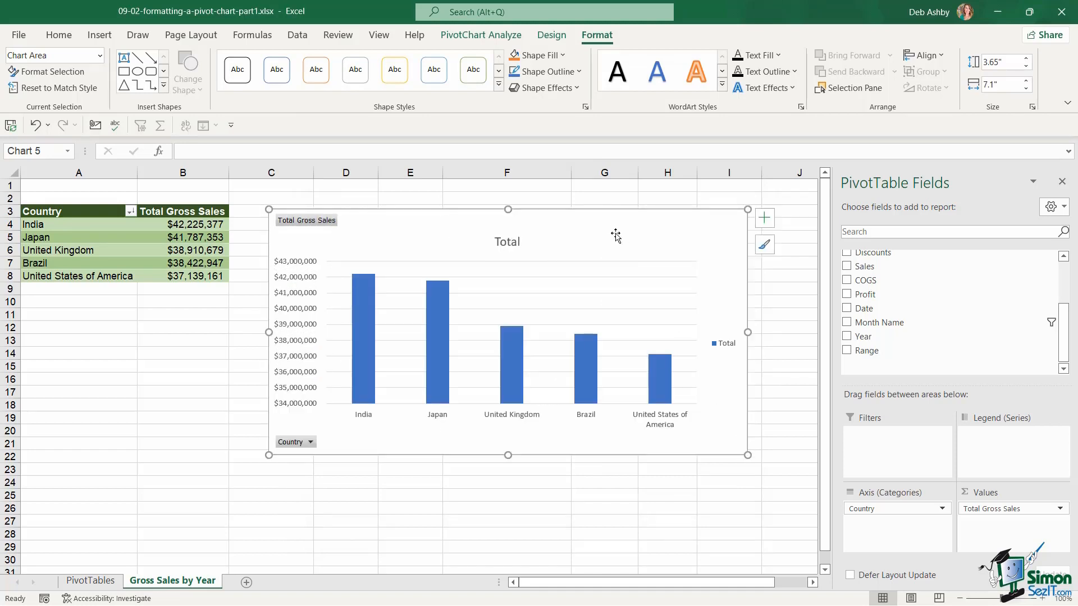
left_click_drag(573, 211, 565, 200)
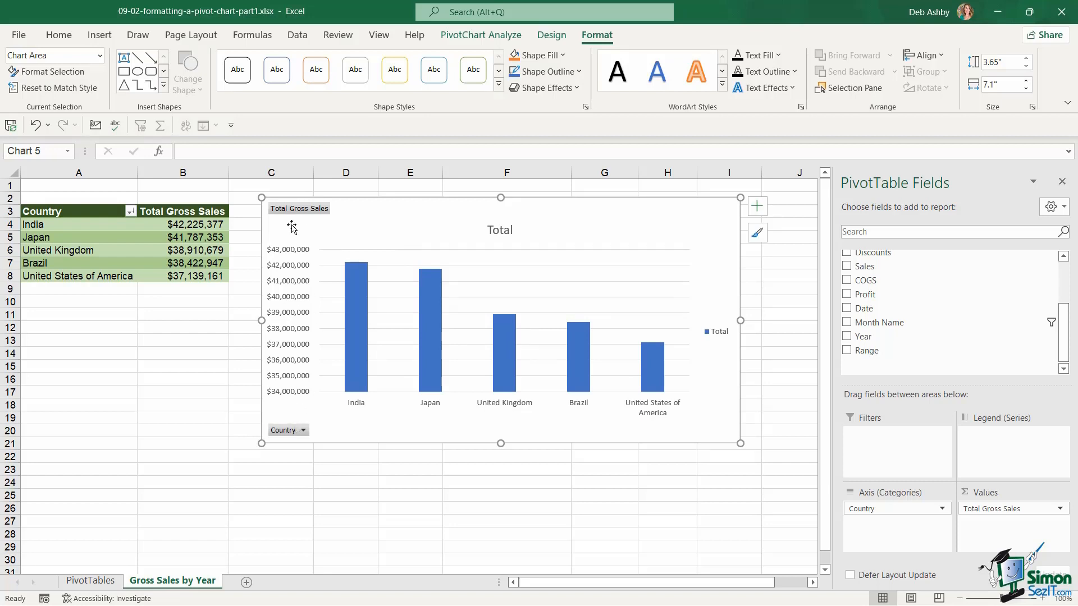
Step: Filter the PivotChart from its own Country field so that only Japan and United Kingdom are included
left_click(303, 432)
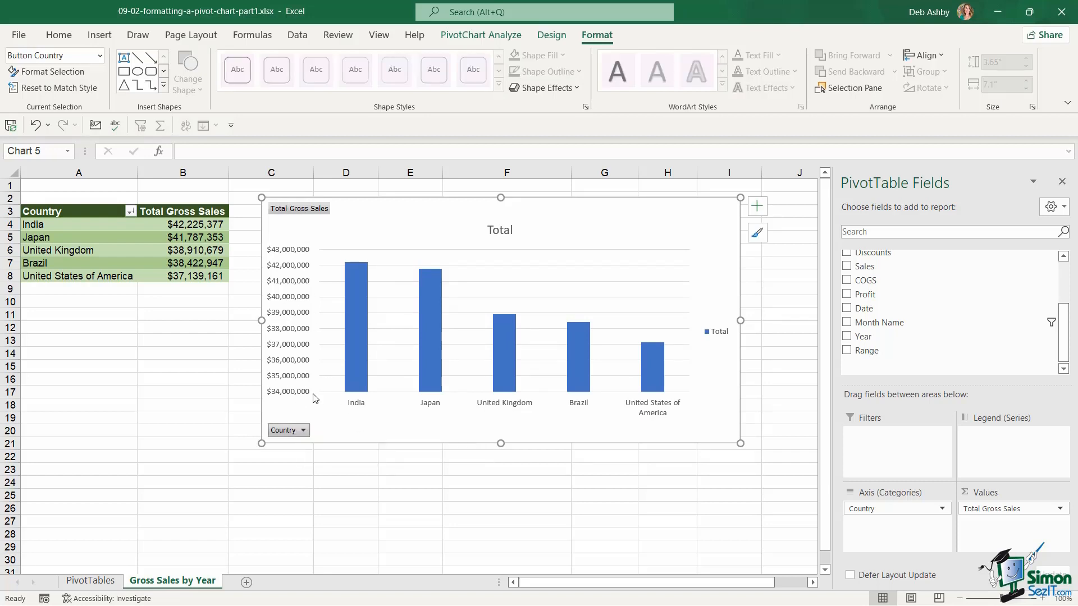
left_click(304, 431)
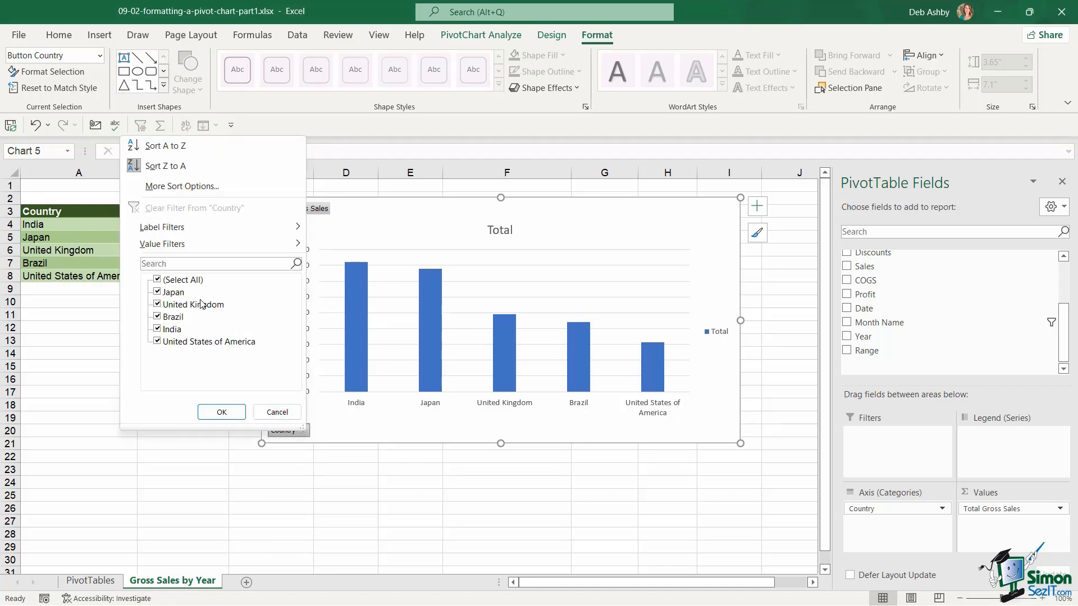
left_click(158, 279)
left_click(157, 292)
left_click(158, 304)
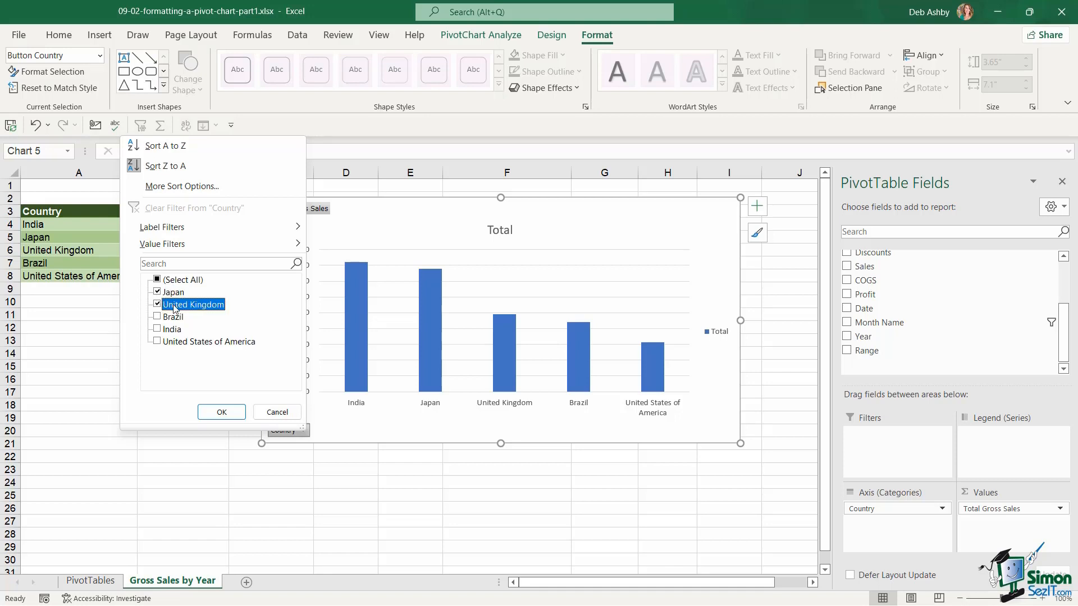
left_click(230, 412)
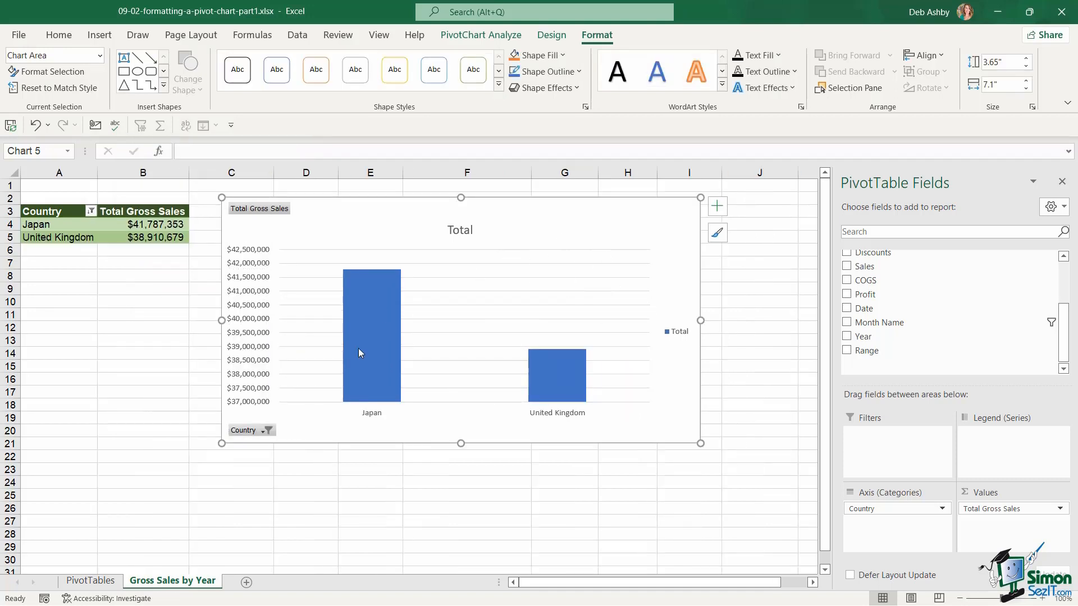
Step: Clear the Country filter from the PivotChart and move the chart slightly away from the pivot table
left_click(266, 432)
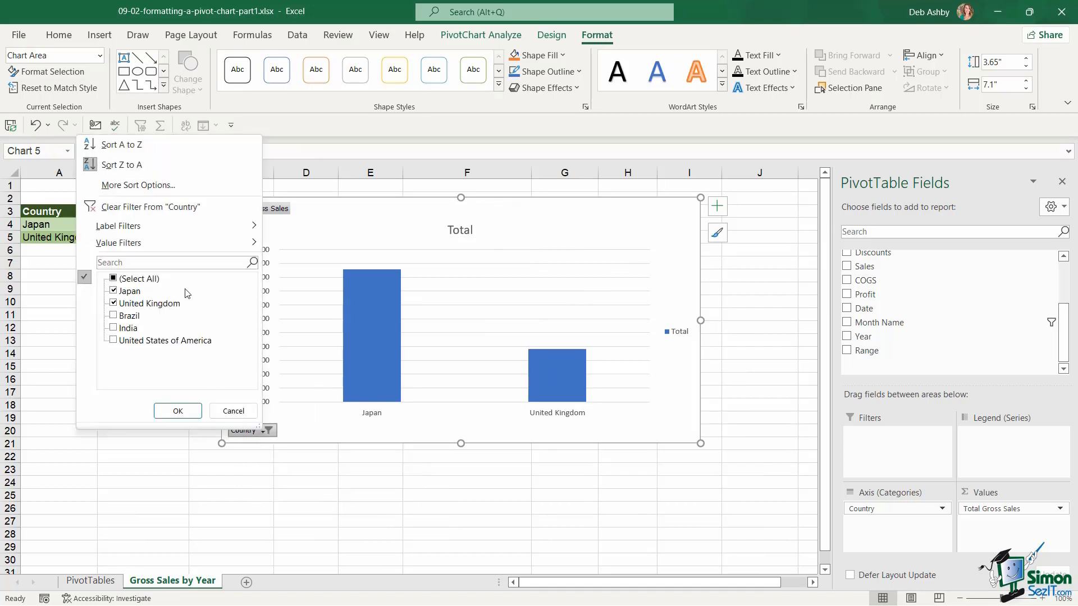
left_click(138, 207)
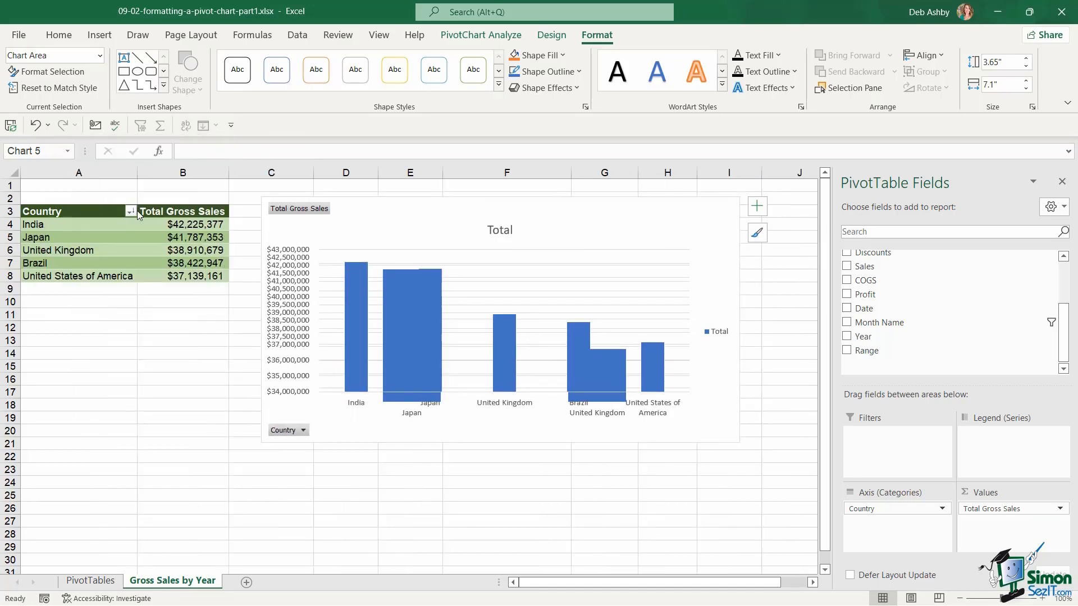
left_click_drag(427, 218, 439, 221)
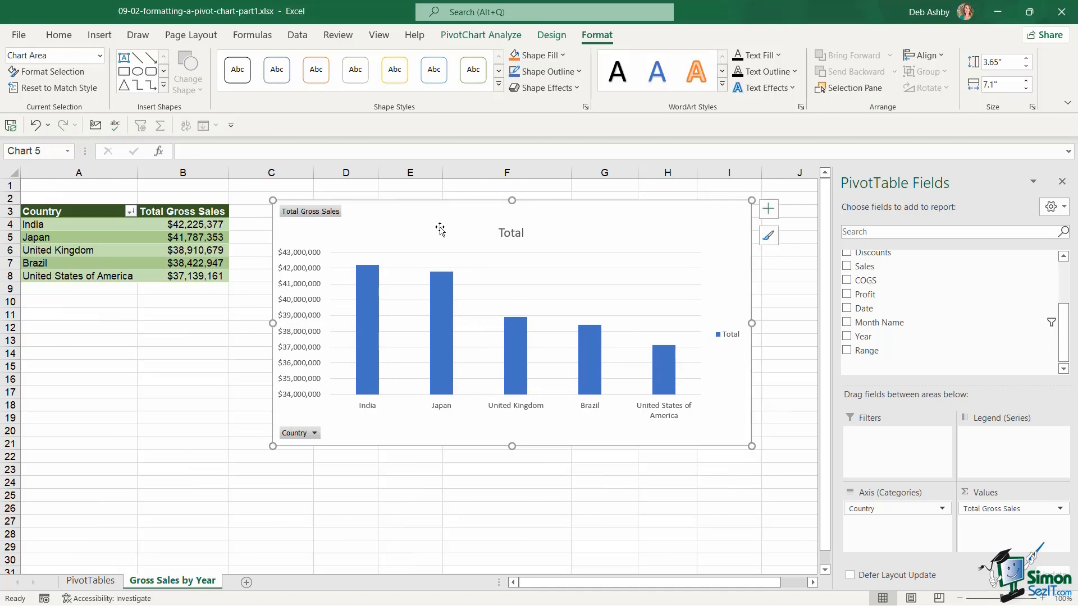
Step: Filter the pivot table's Country column to Japan and United Kingdom, and clear that filter again
left_click(94, 237)
left_click(131, 211)
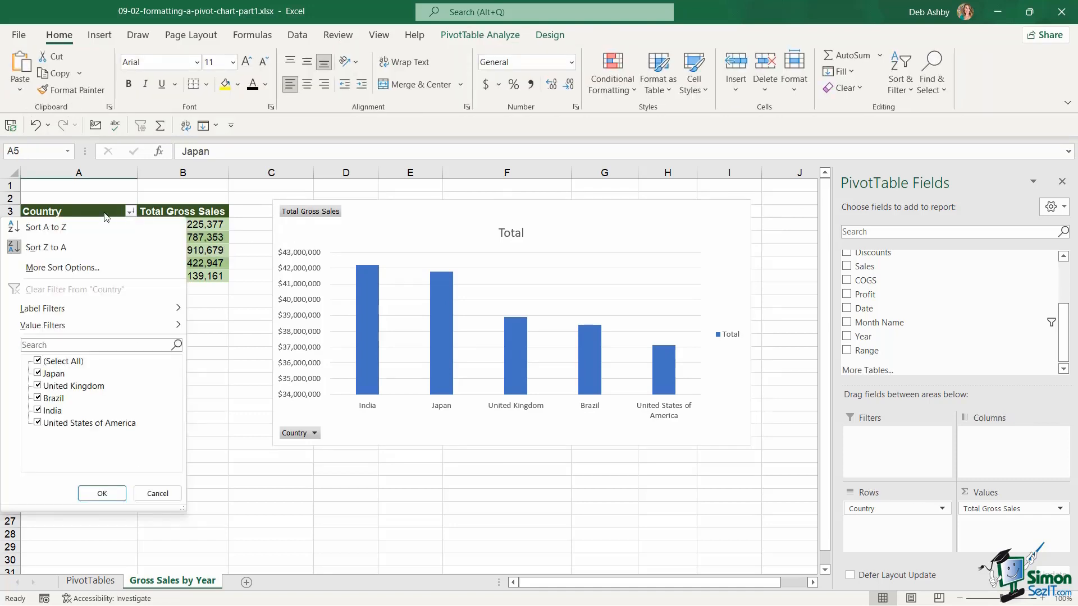
left_click(38, 361)
left_click(38, 373)
left_click(37, 386)
left_click(102, 494)
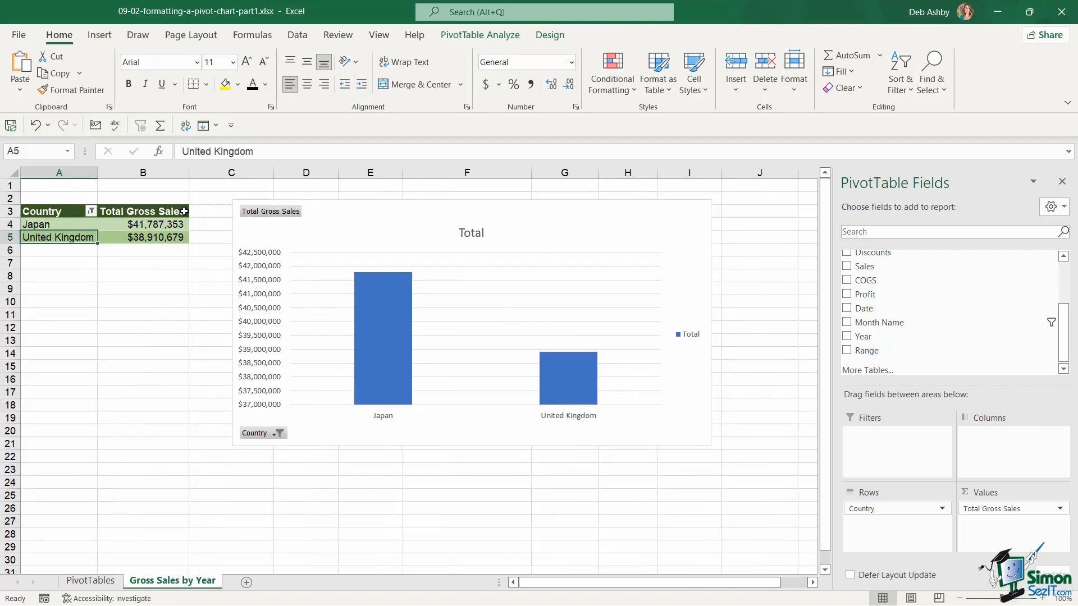
left_click(91, 212)
left_click(73, 293)
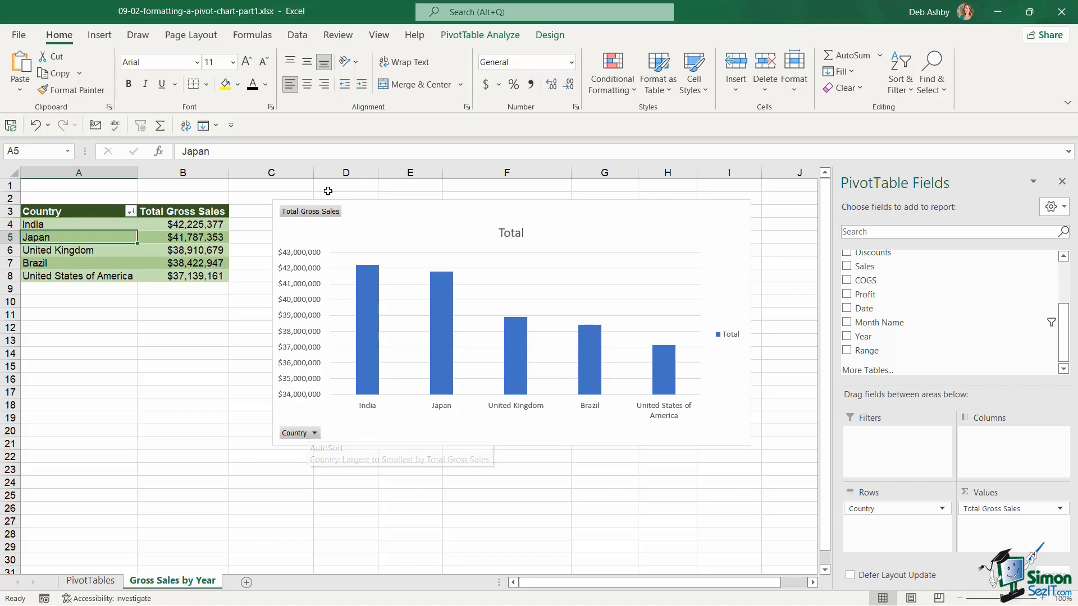
Step: Hide all field buttons on the PivotChart and nudge the chart slightly closer to the pivot table
right_click(308, 215)
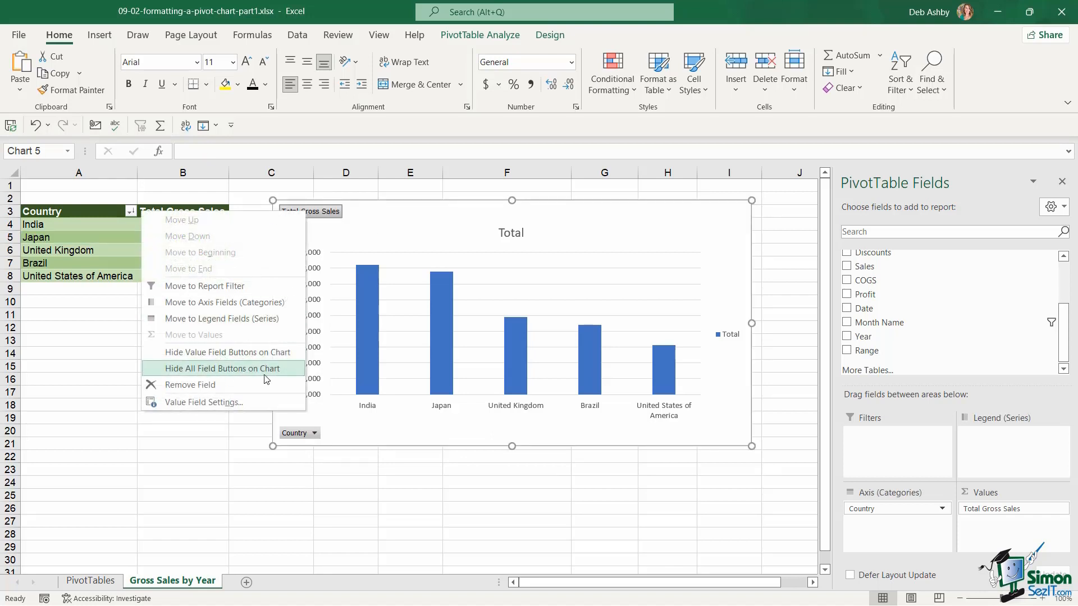
left_click(279, 370)
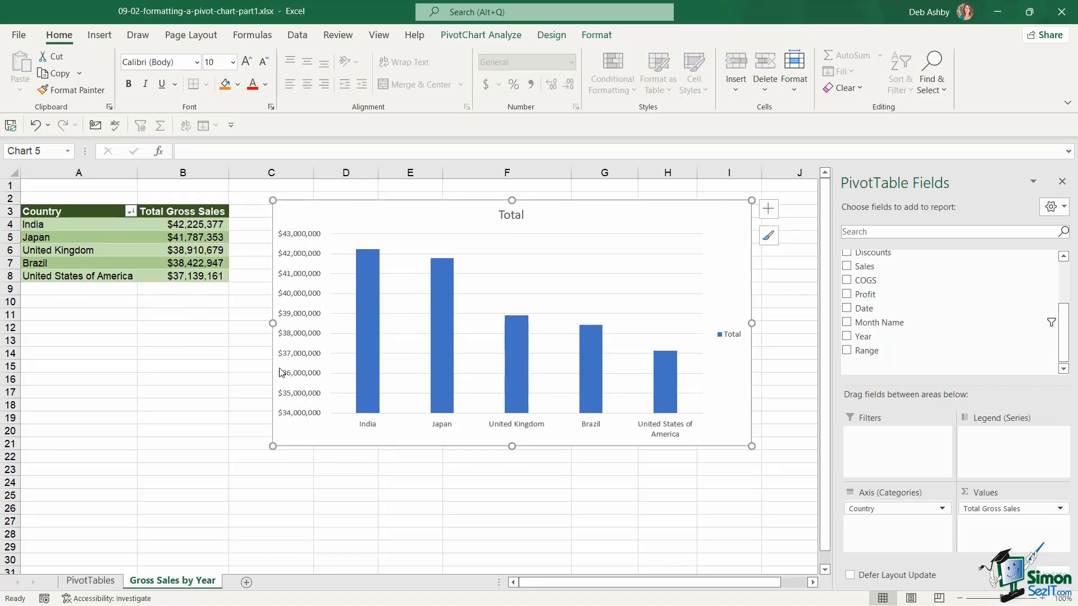
left_click_drag(591, 206, 585, 207)
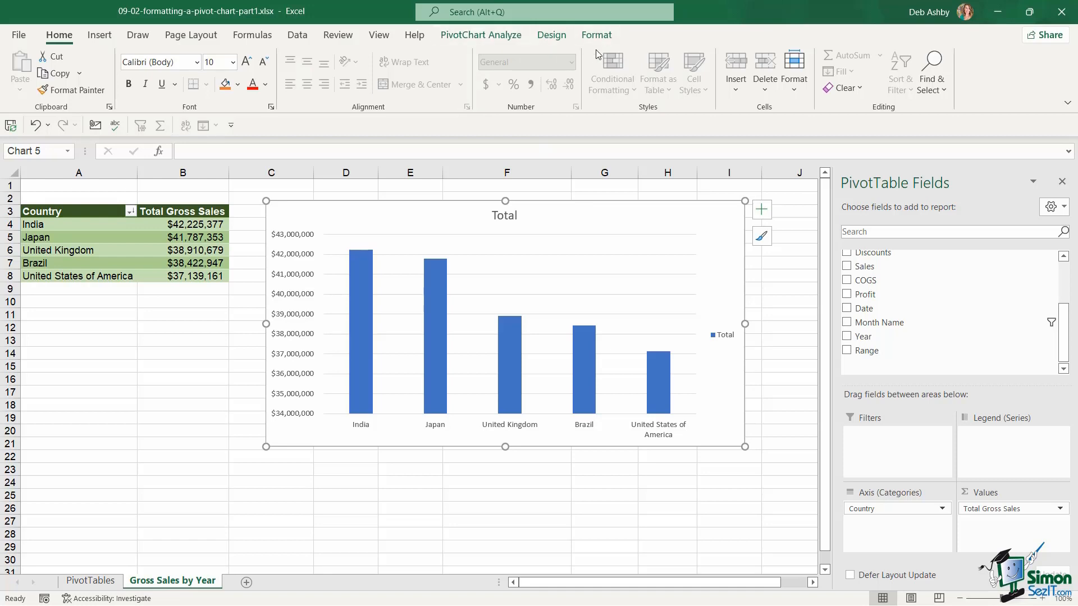
Step: Examine the selected chart's analysis, design and formatting options, its list of chart elements, and the commands for the chart area
left_click(479, 36)
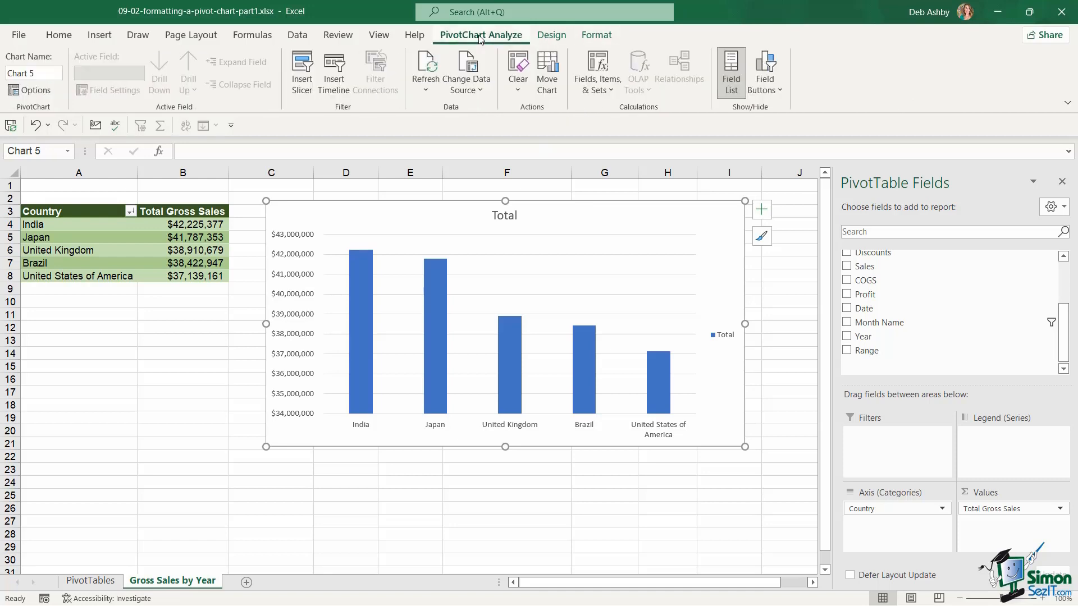
left_click(547, 36)
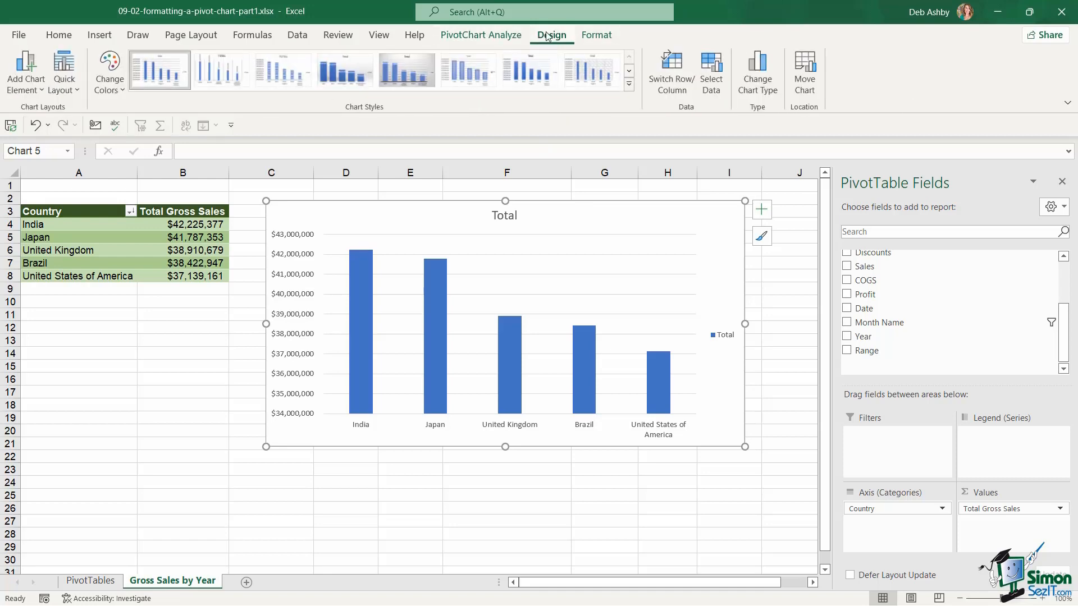
left_click(604, 41)
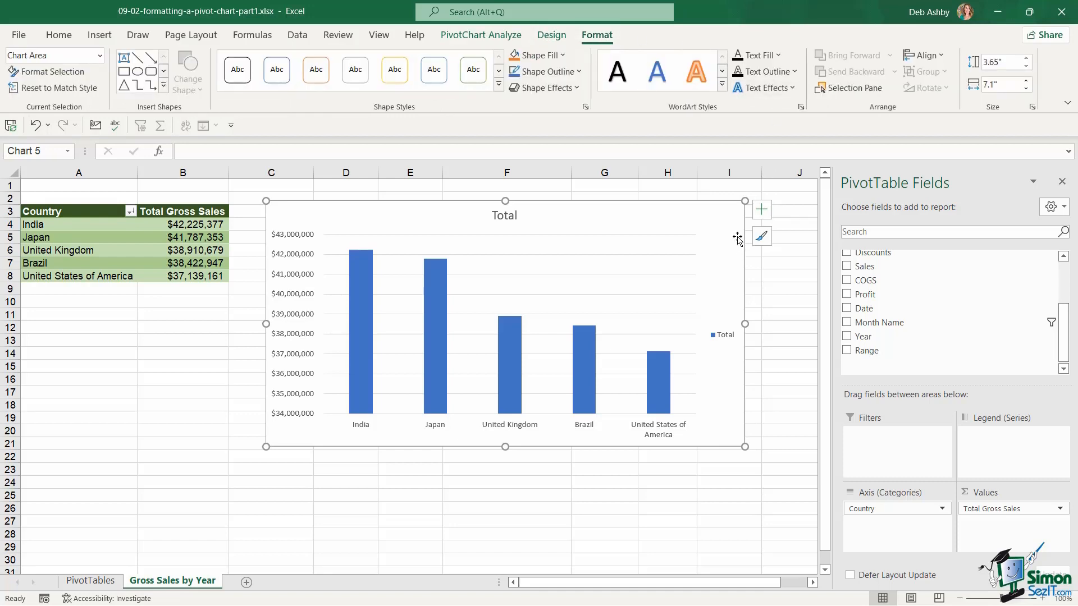
left_click(762, 210)
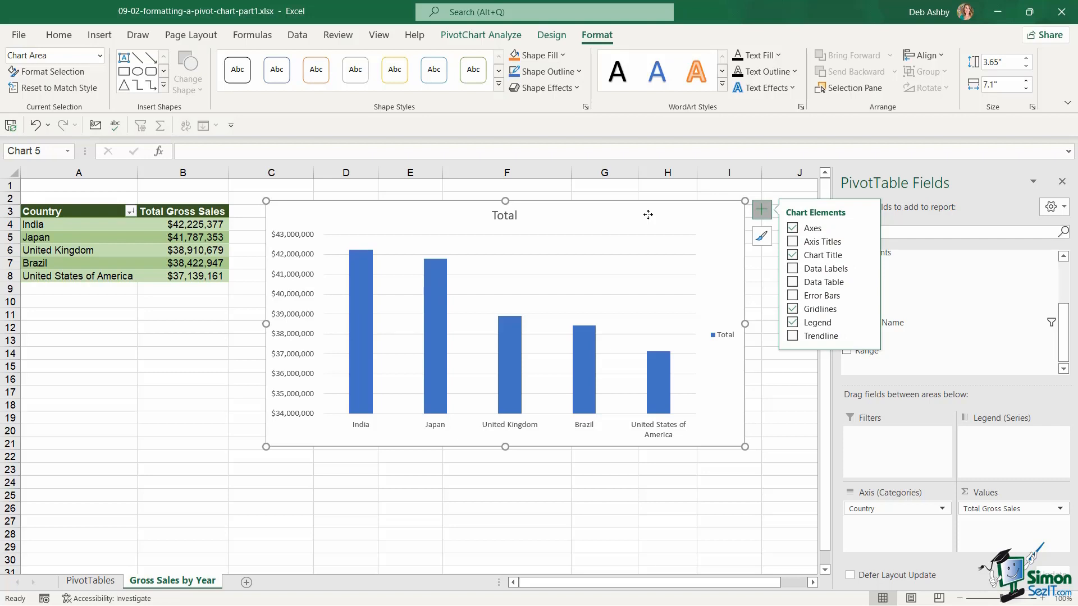
right_click(607, 216)
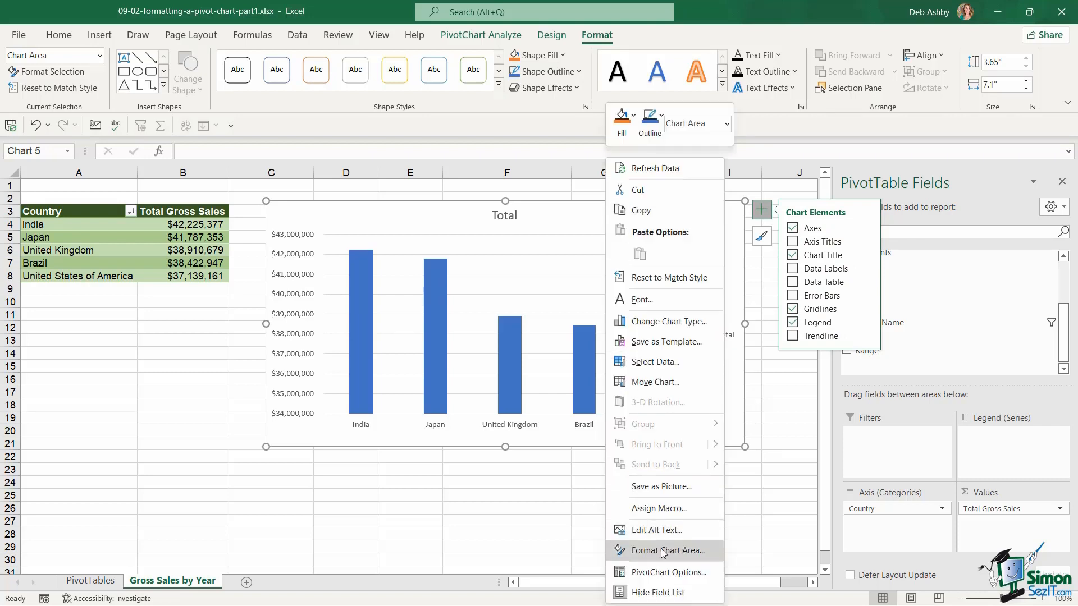
left_click(560, 211)
Step: Hide the PivotTable field list and remove the legend from the chart
left_click(1061, 181)
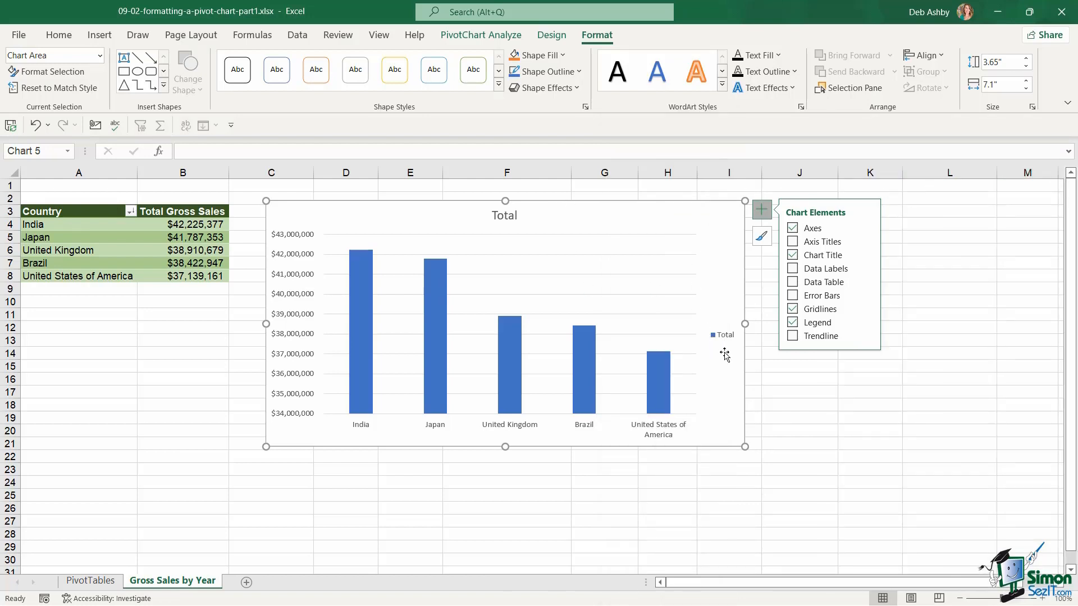
left_click(763, 212)
left_click(763, 213)
left_click(793, 322)
left_click(724, 336)
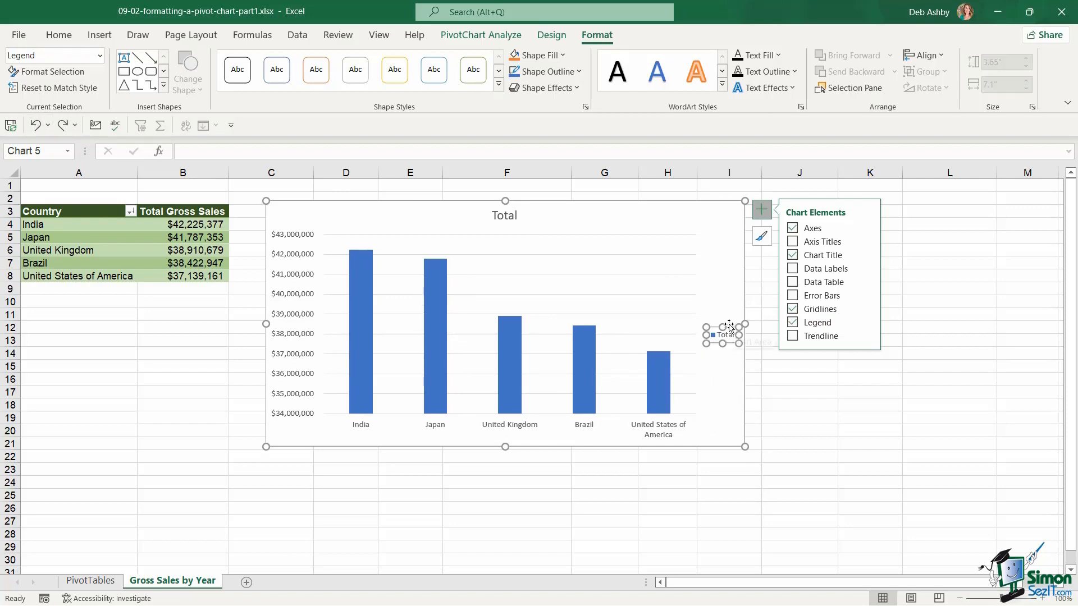
key("Delete")
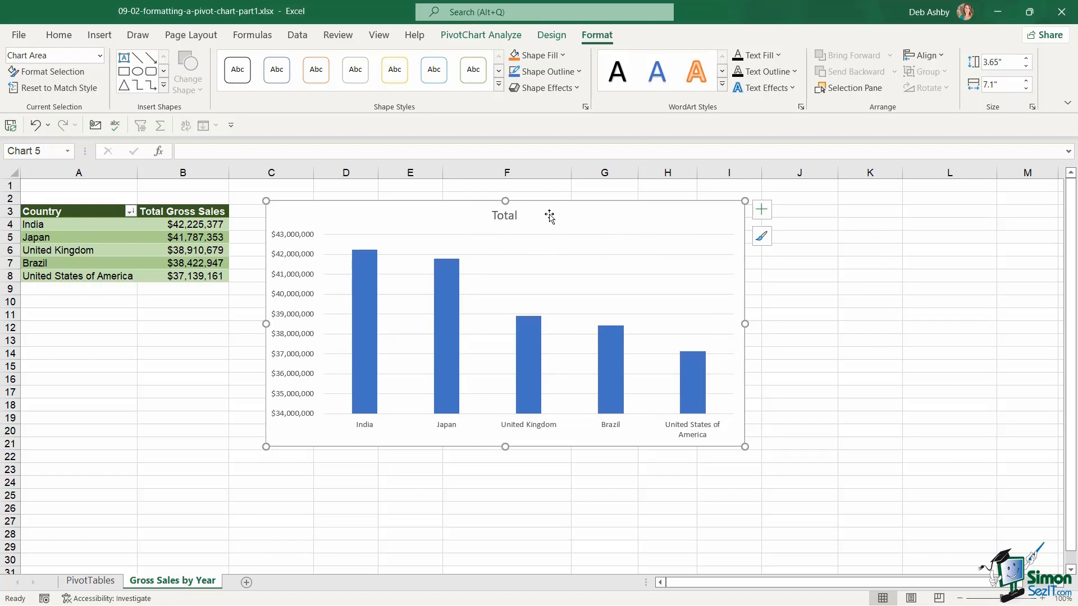
Step: Change the chart title to Total Gross Sales by Country
left_click(503, 215)
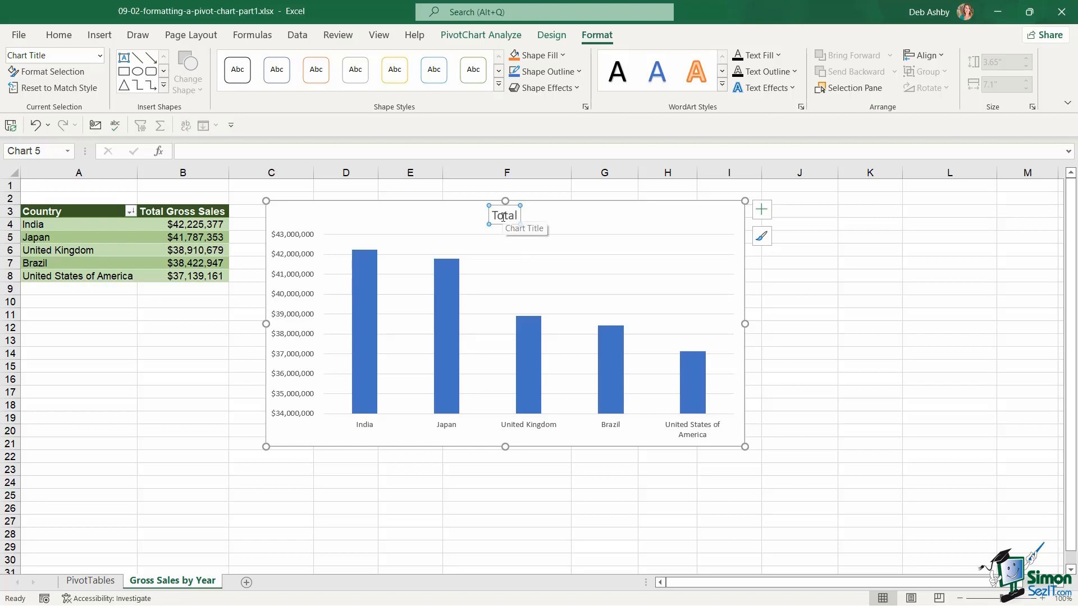
double_click(503, 215)
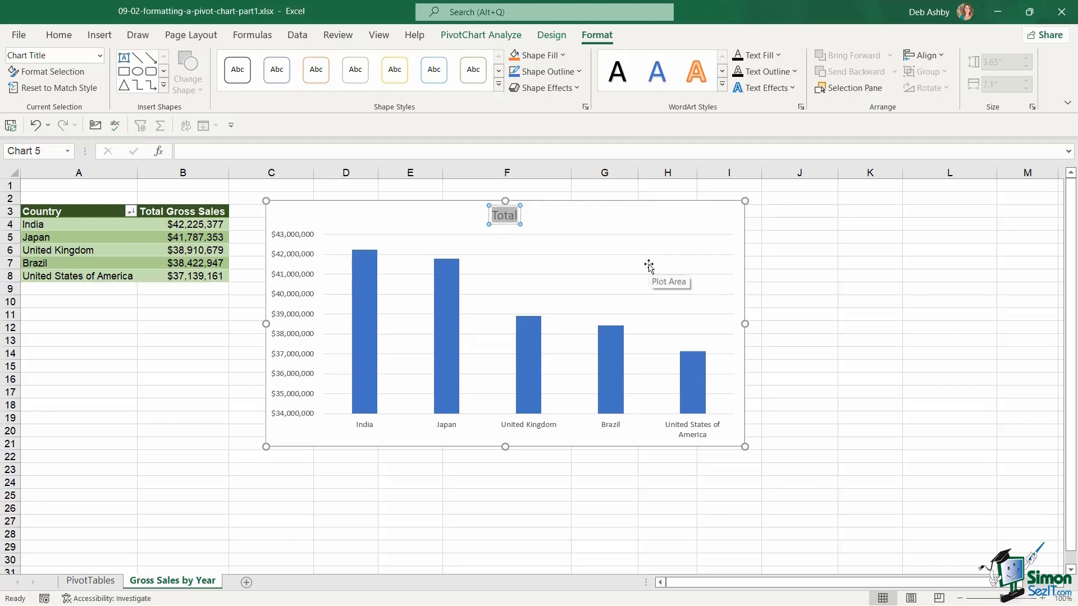
type("Tots")
key("BackSpace")
type("al G")
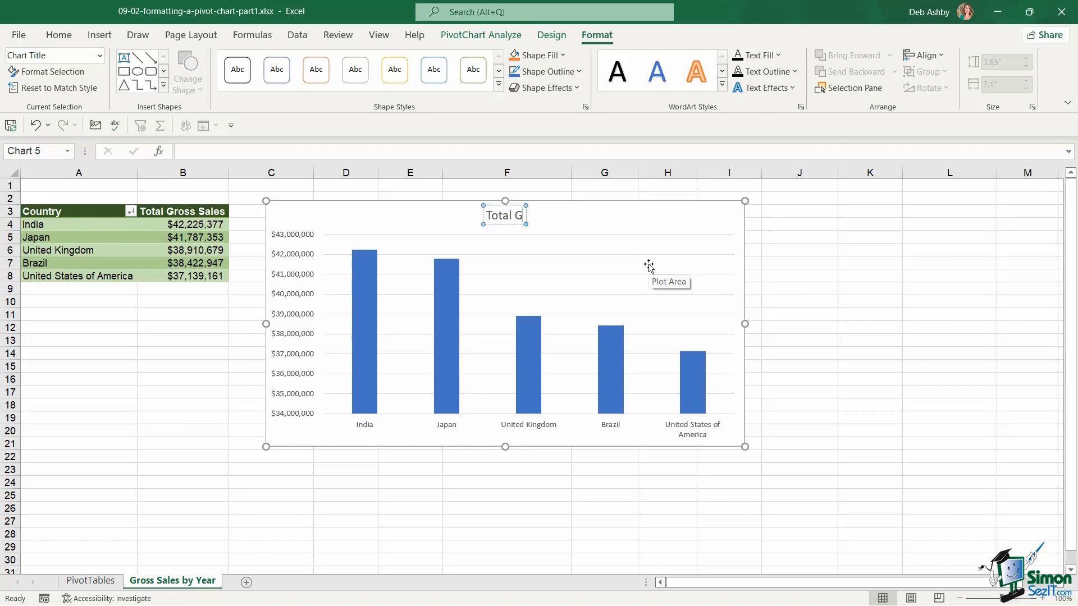
type("ross Sales by")
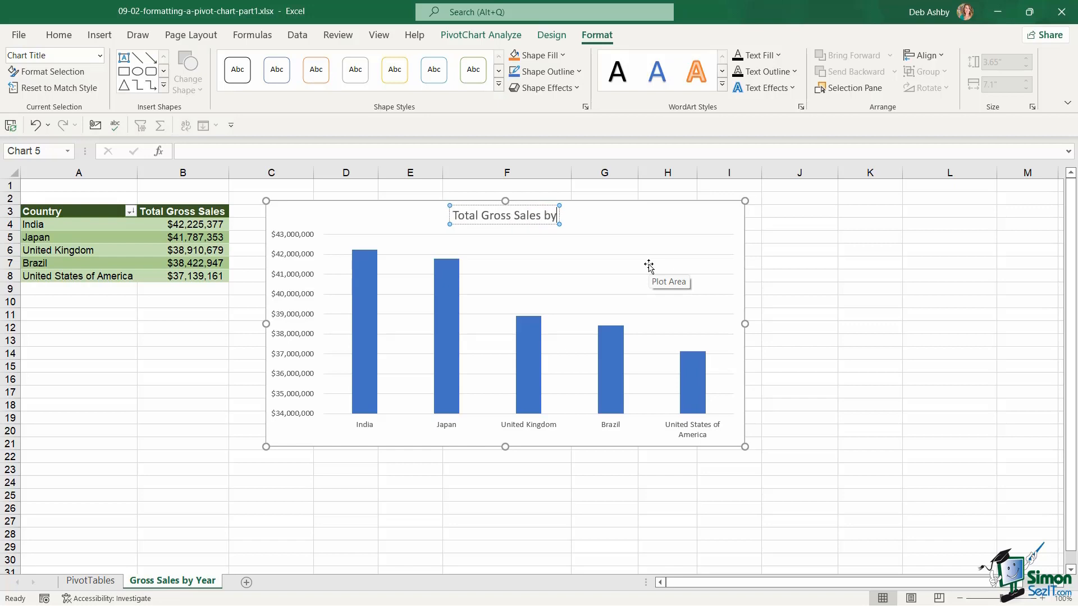
type(" Country")
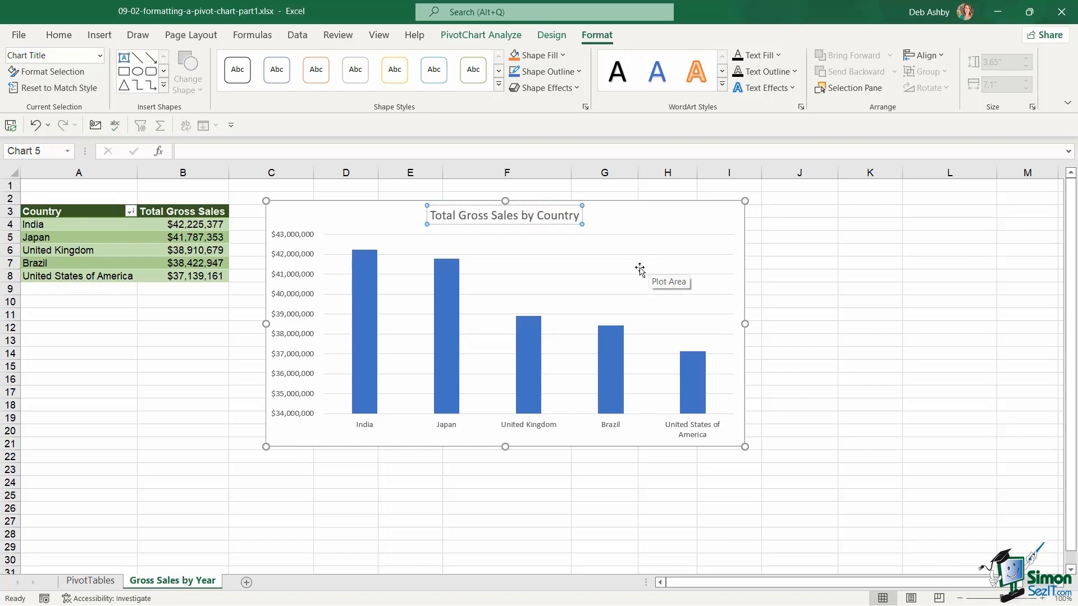
Step: Format the chart title as bold, dark blue text at size 16
left_click(524, 224)
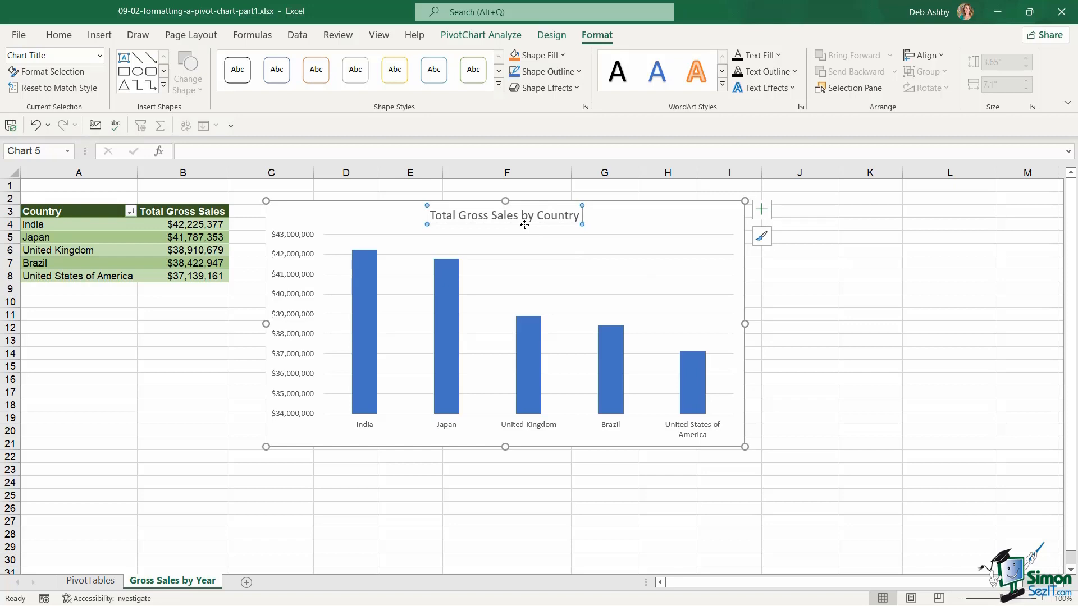
left_click(59, 35)
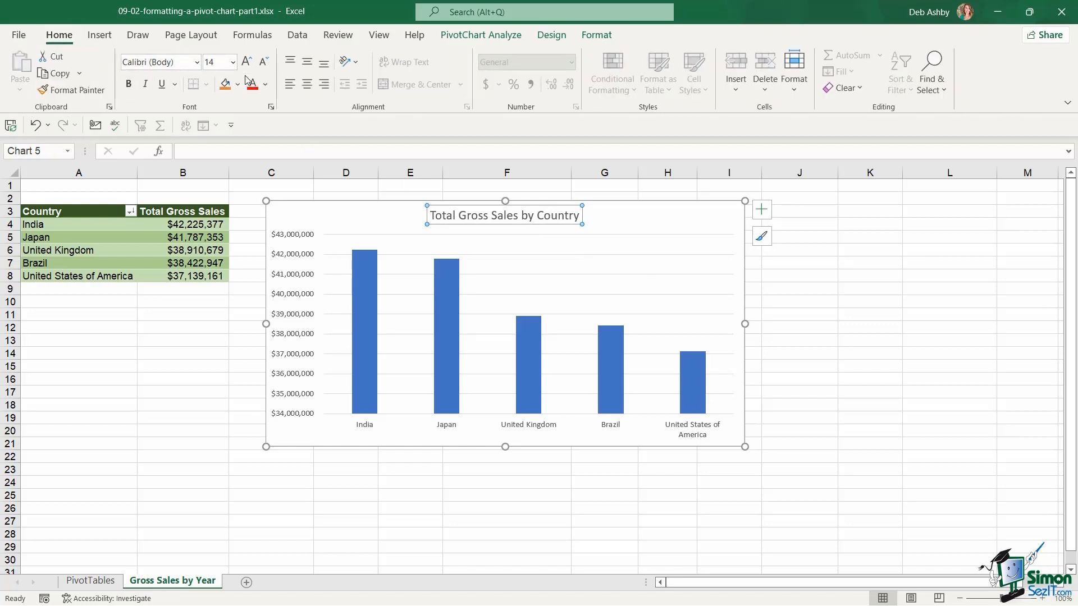
left_click(128, 84)
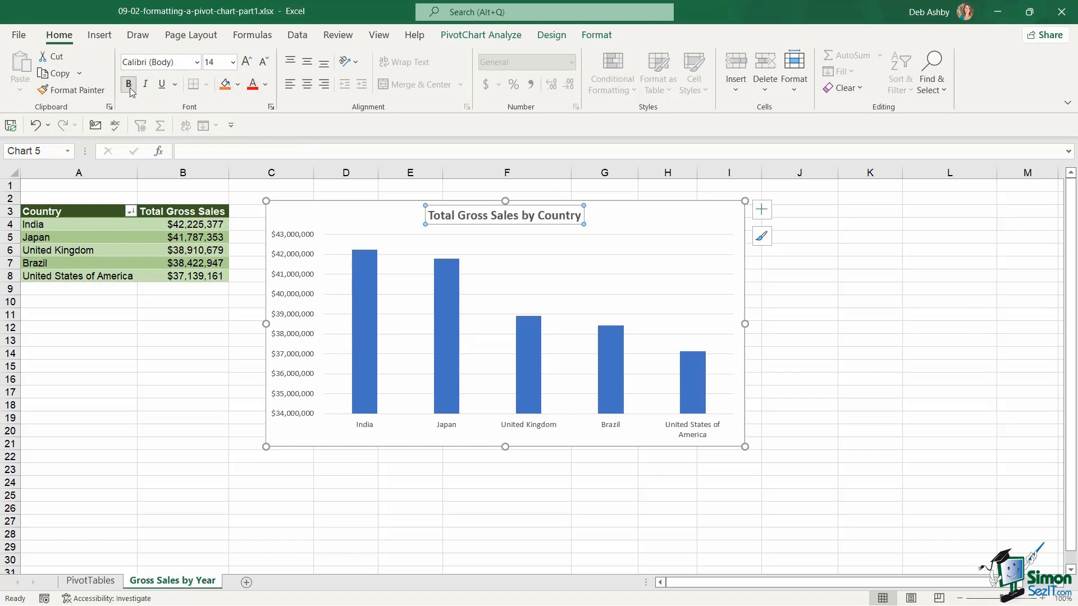
left_click(265, 85)
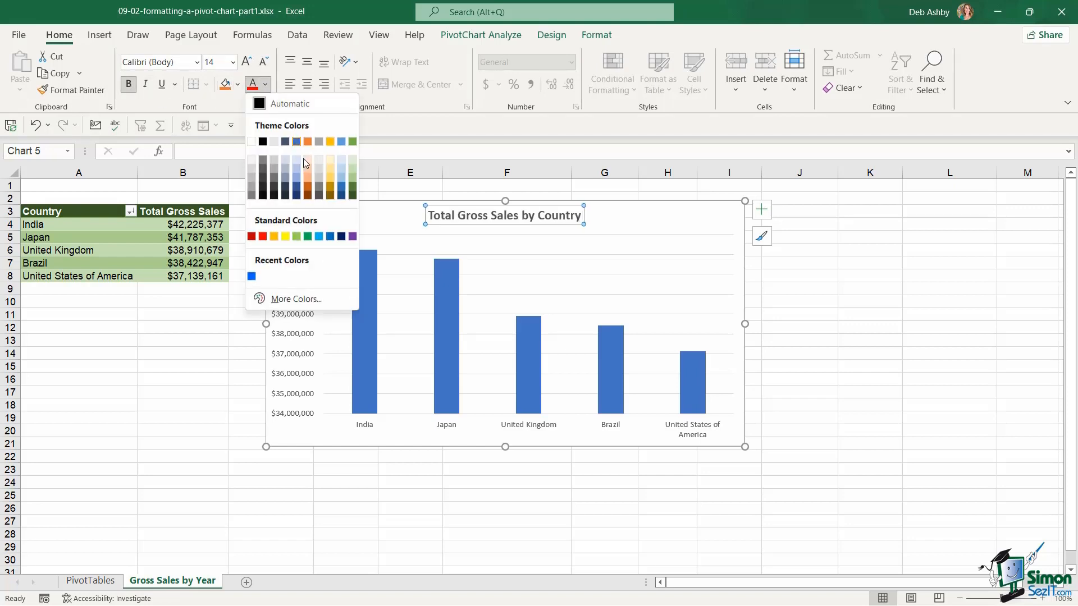
left_click(341, 195)
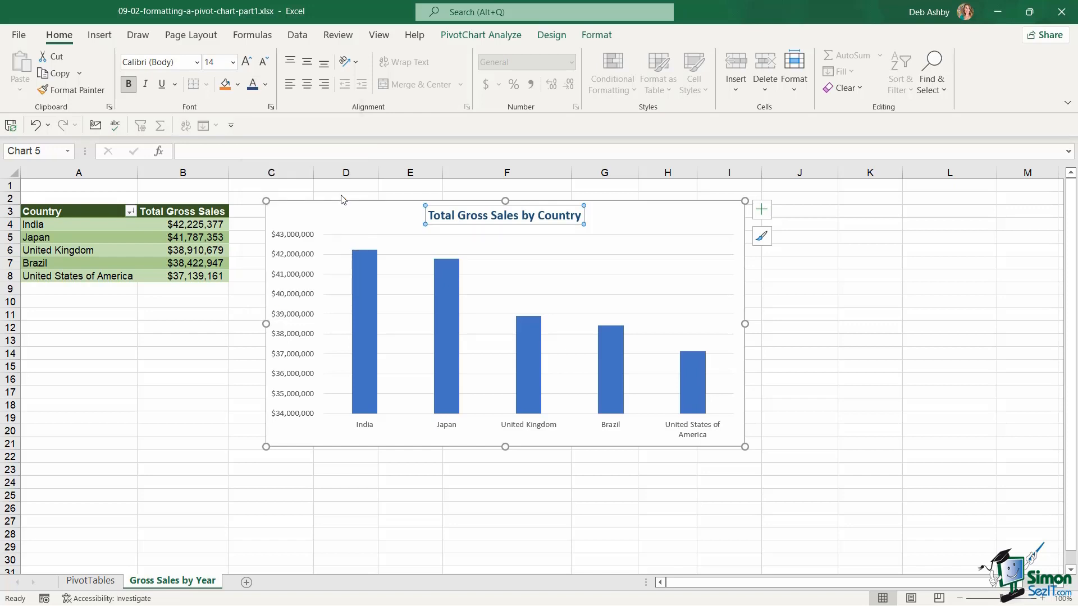
left_click(247, 63)
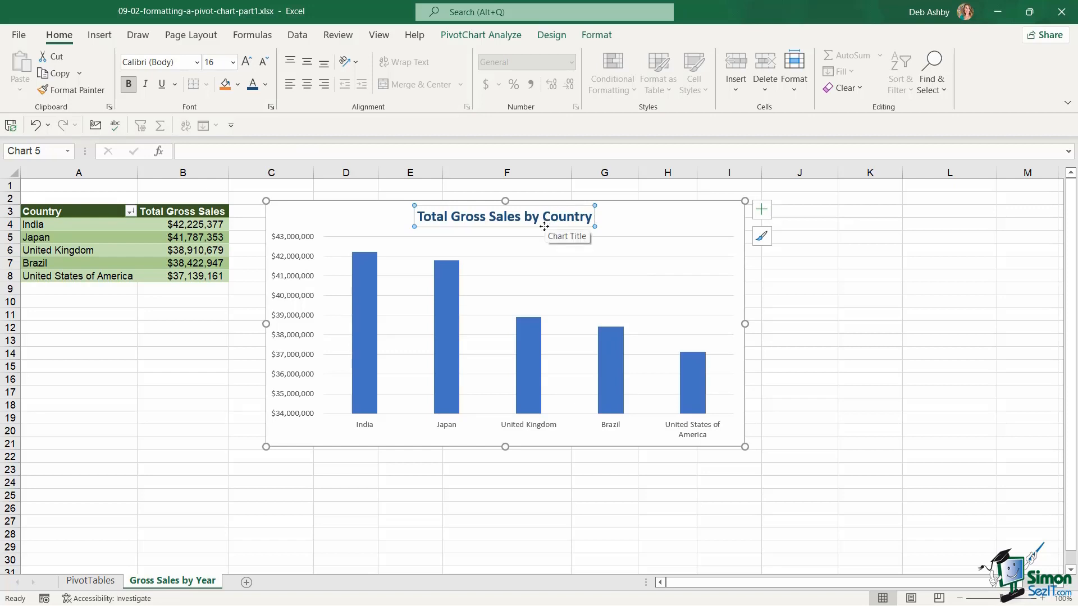
Step: Move the chart title straight across to the chart's left edge, above the value axis labels
key("shift")
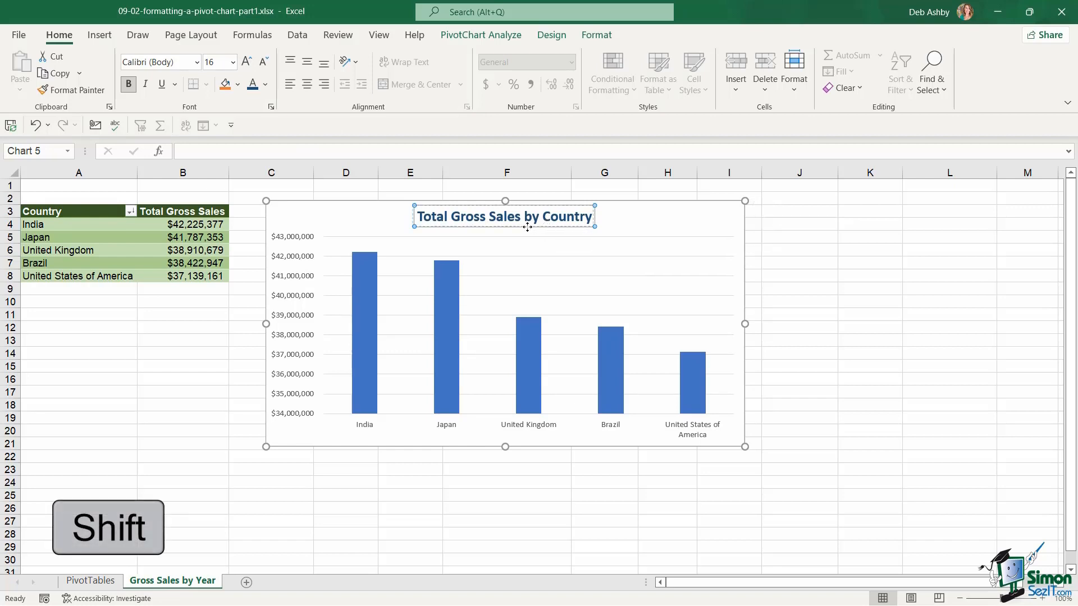
left_click_drag(481, 229, 400, 250)
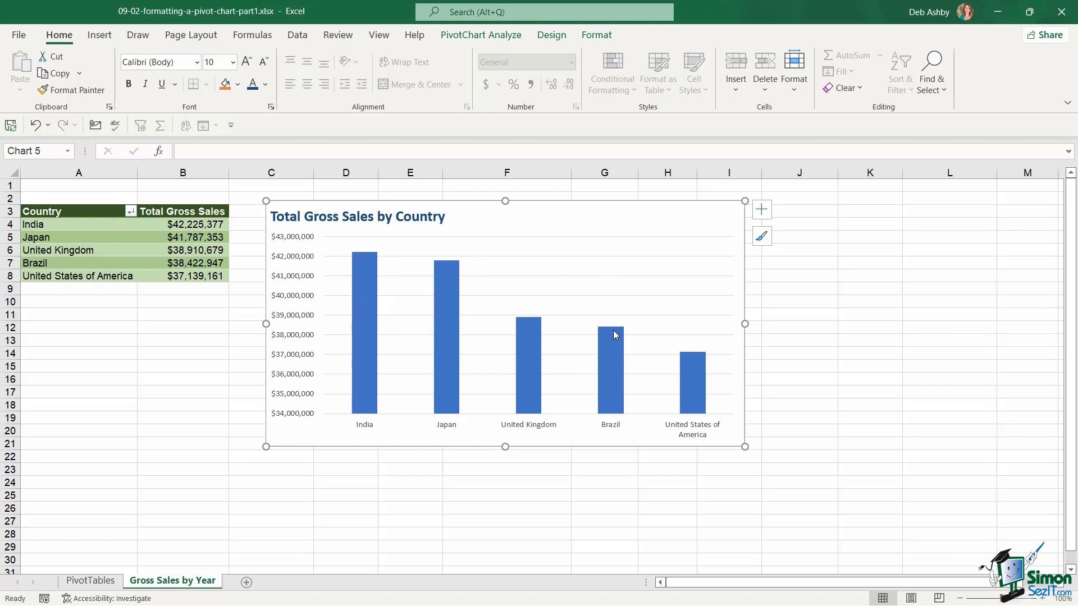
Step: Preview the available color palettes on the chart, including Colorful Palette 3, without applying one
left_click(480, 35)
left_click(549, 36)
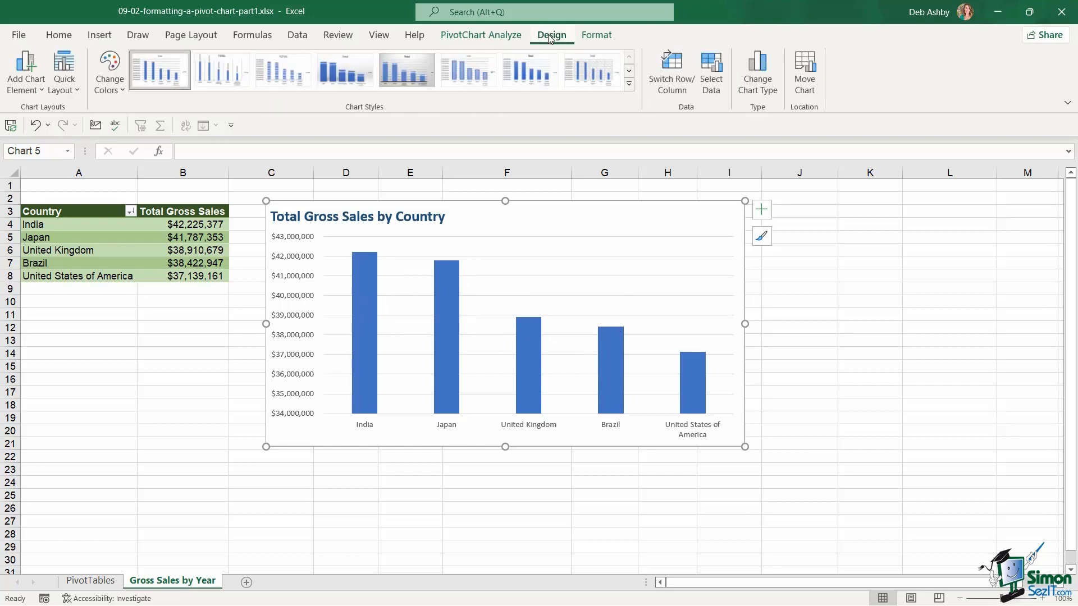
left_click(119, 88)
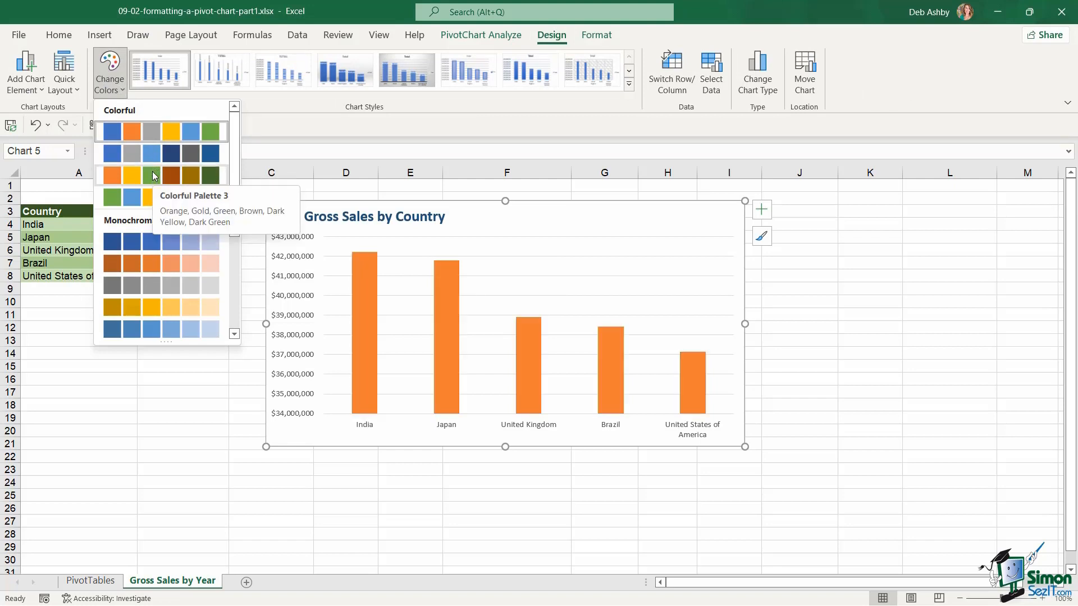
mouse_move(236, 137)
left_mouse_down()
mouse_move(236, 236)
mouse_move(236, 147)
left_mouse_up()
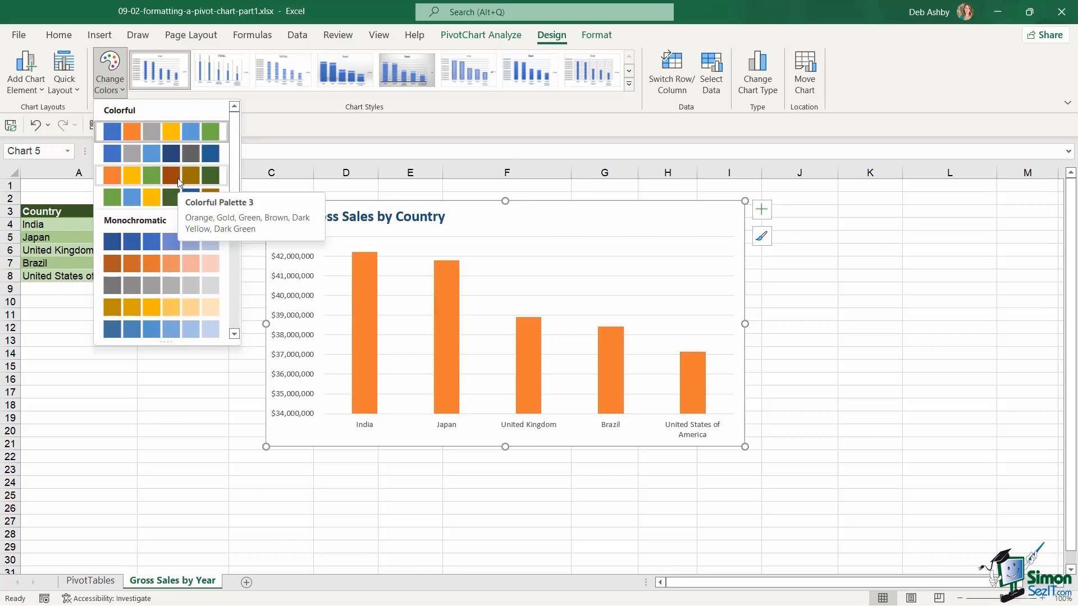
left_click(365, 287)
Step: Fill all the chart columns with a dark teal picked from the standard colors under More Fill Colors
left_click(366, 286)
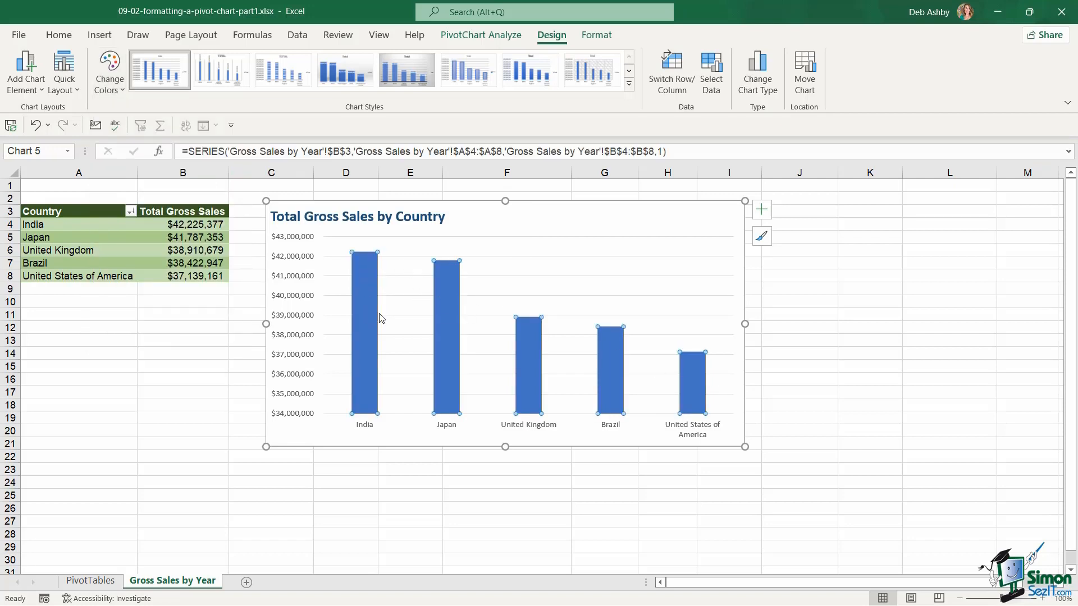
left_click(601, 35)
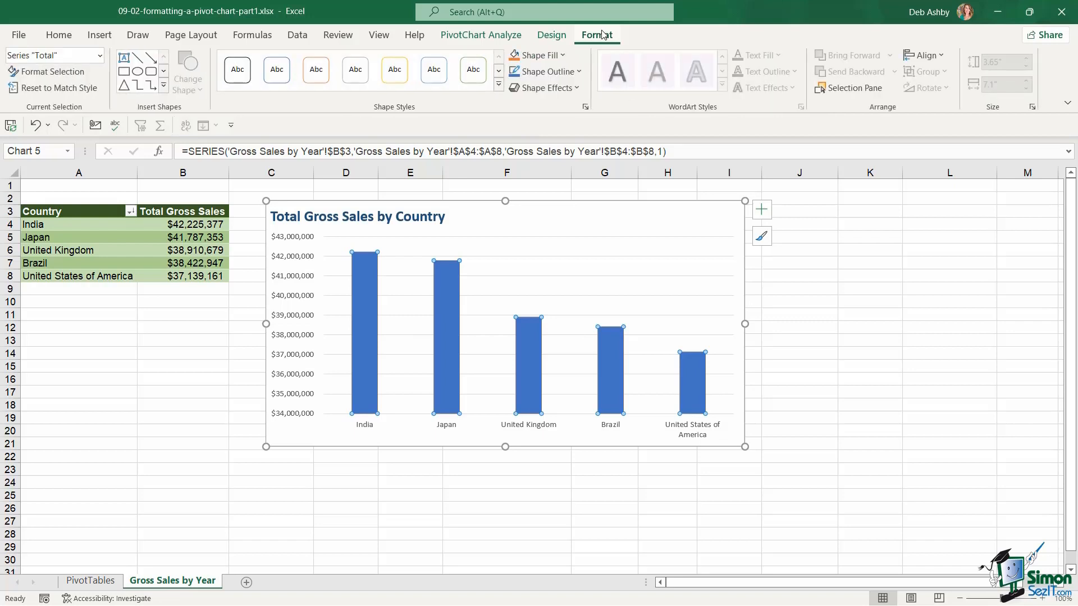
left_click(565, 59)
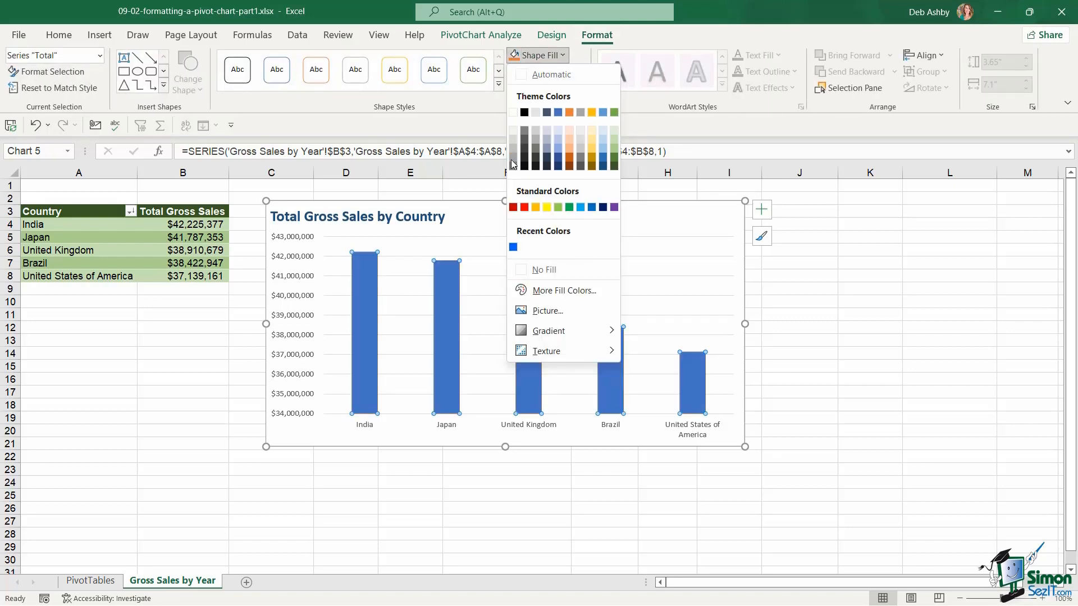
left_click(560, 290)
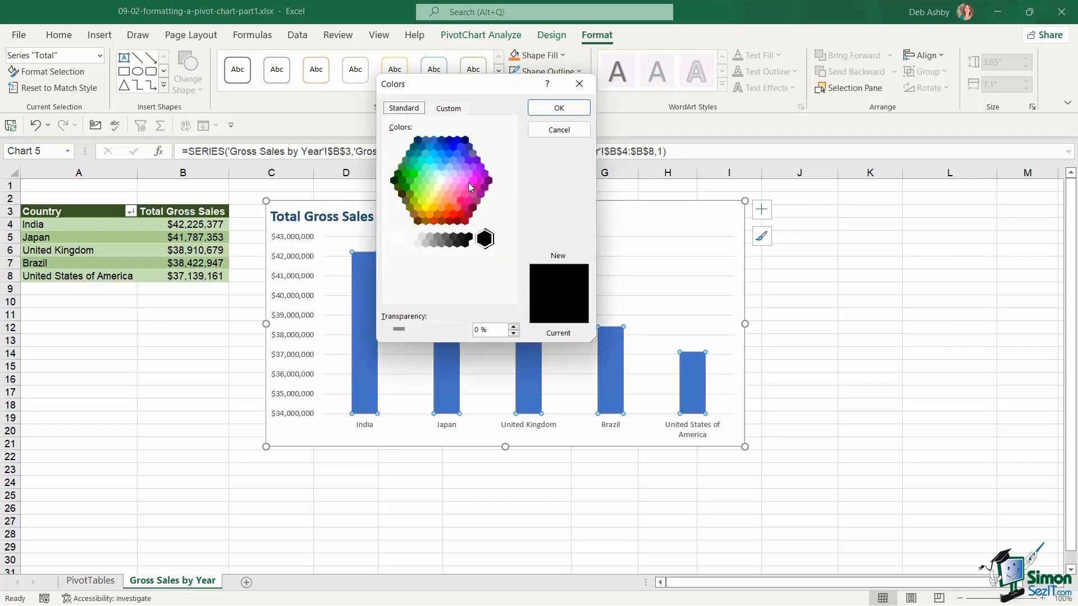
left_click(418, 152)
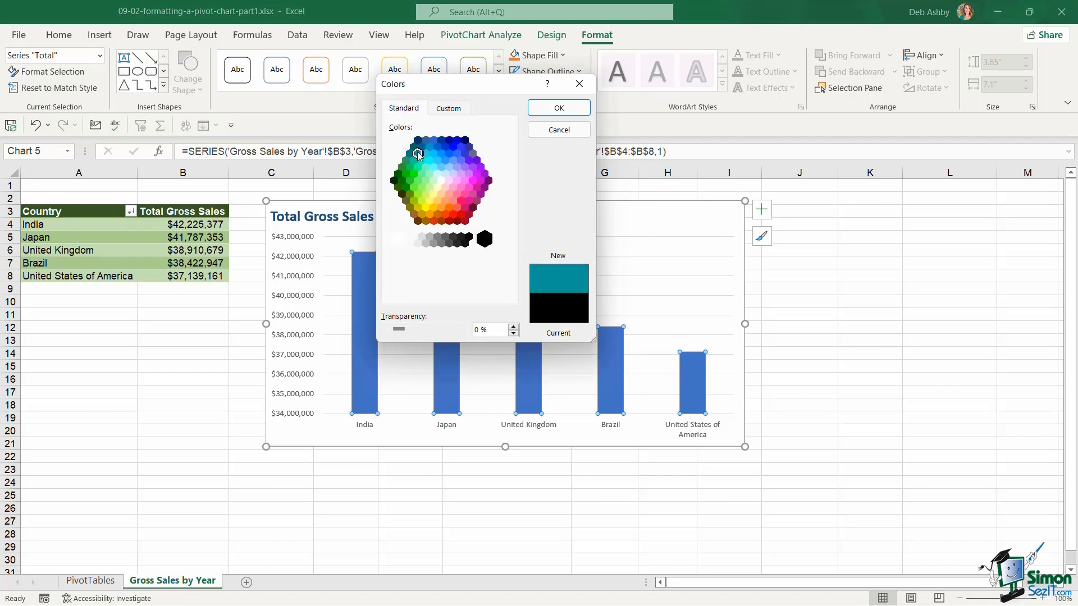
left_click(558, 109)
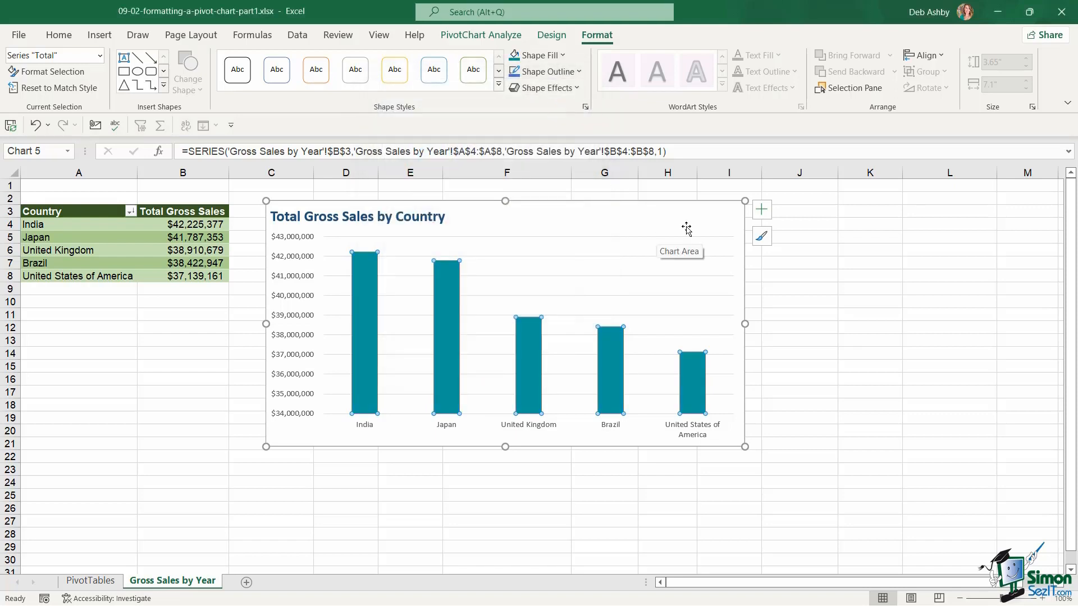
Step: Add data labels to the columns in the Inside End position
left_click(766, 215)
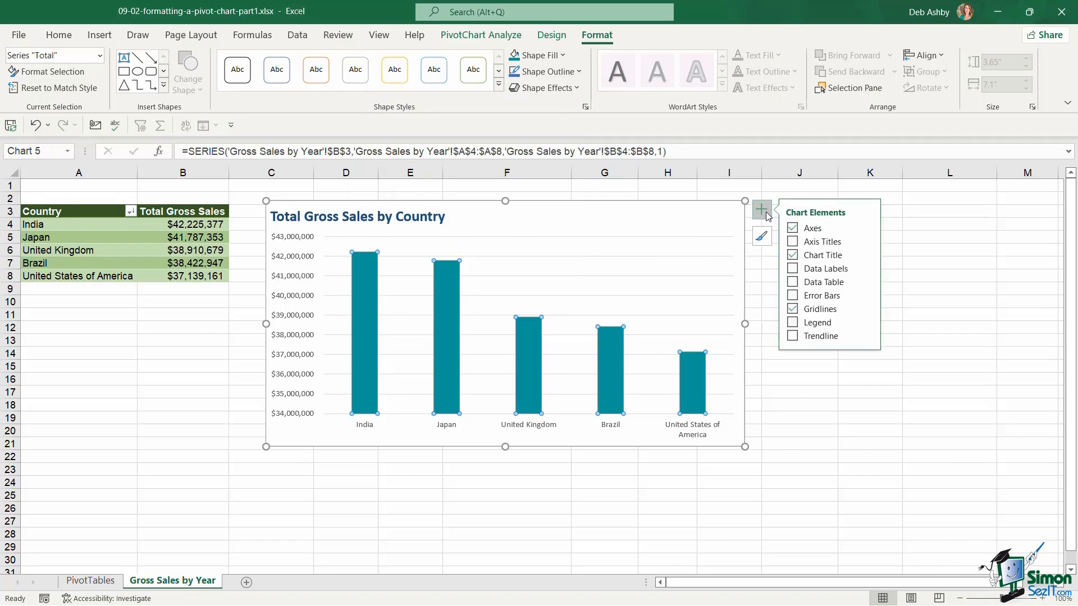
left_click(867, 269)
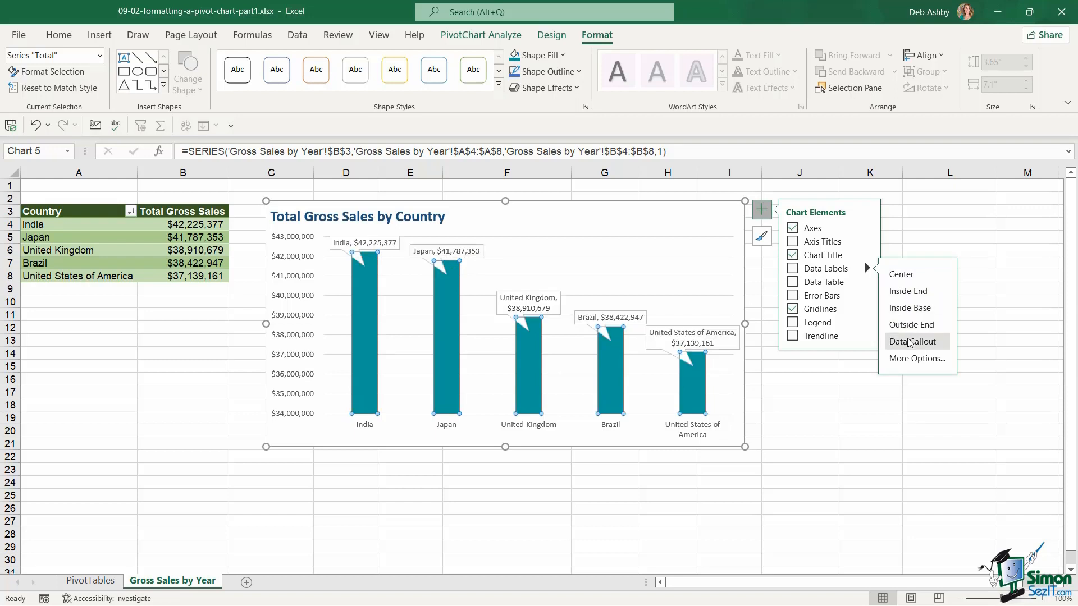
left_click(907, 295)
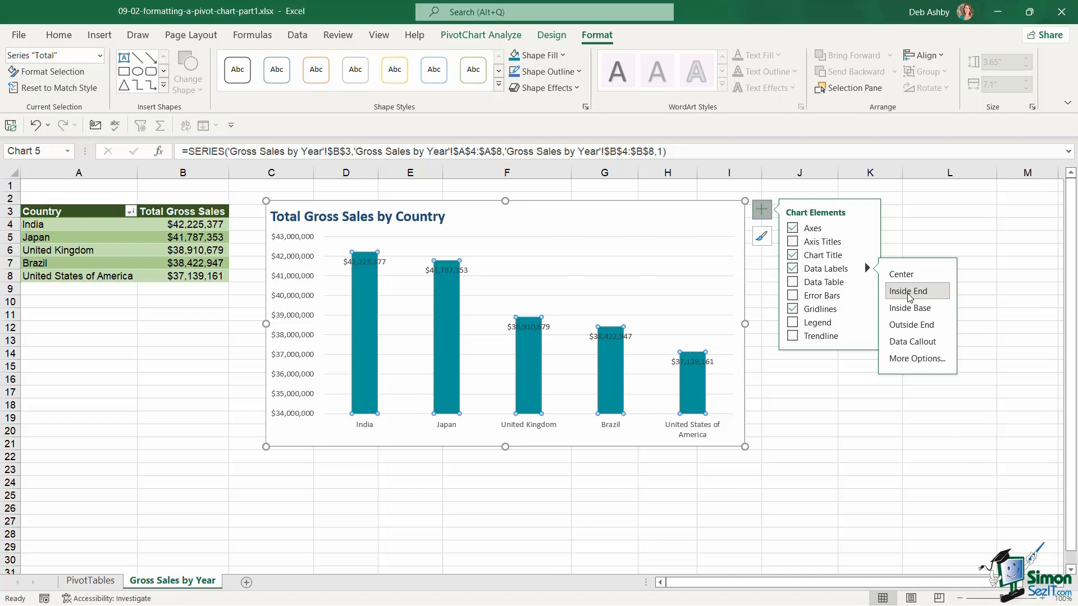
left_click(978, 263)
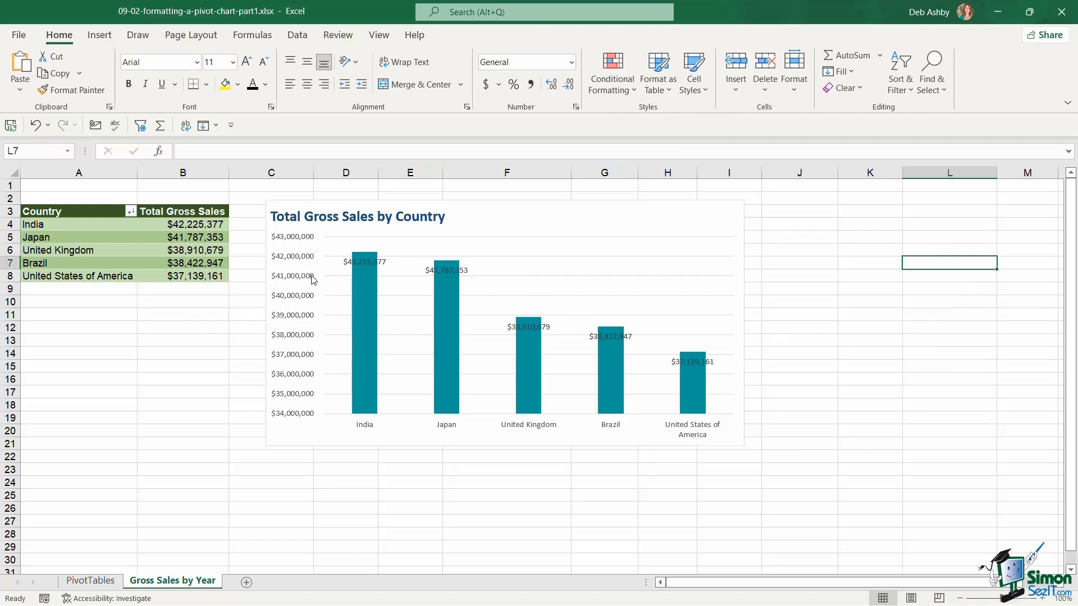
Step: Delete the vertical value axis from the chart
left_click(300, 258)
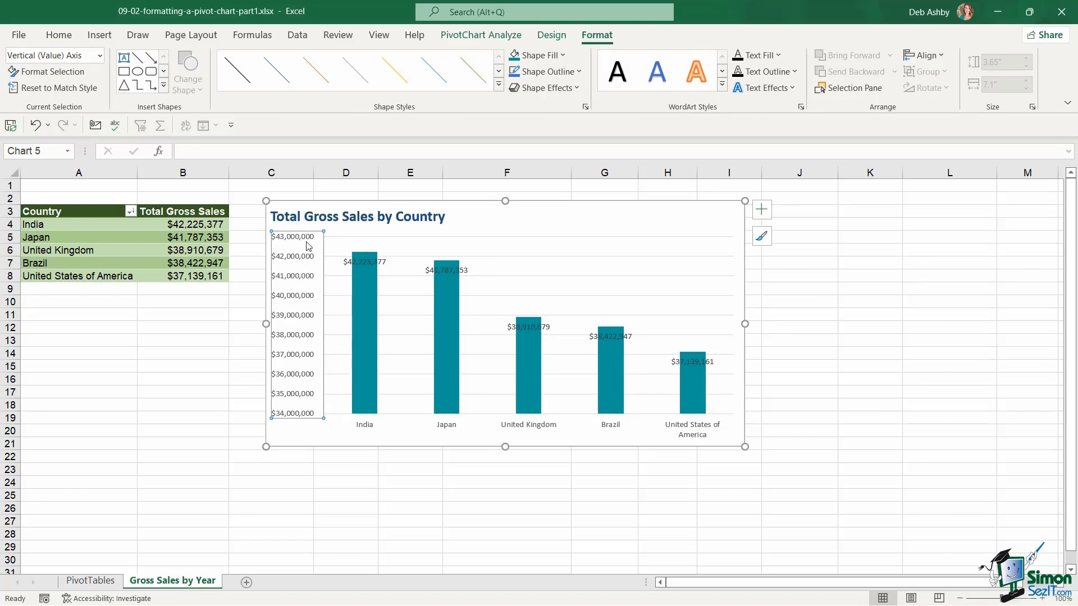
key("Delete")
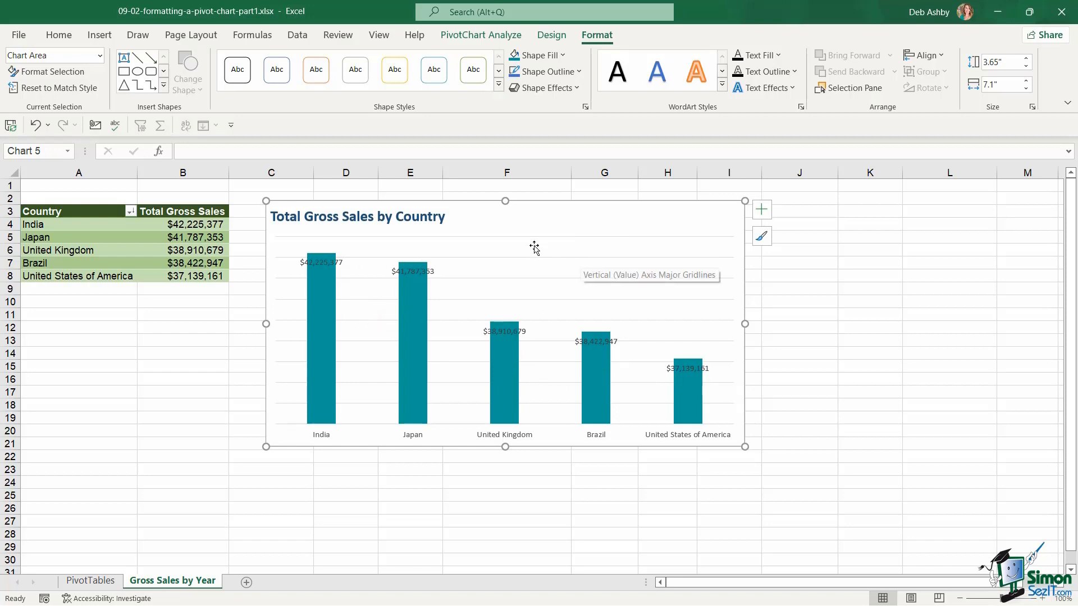
Step: Widen the columns by setting the data series gap width to 80%, and close the formatting pane
left_click(318, 405)
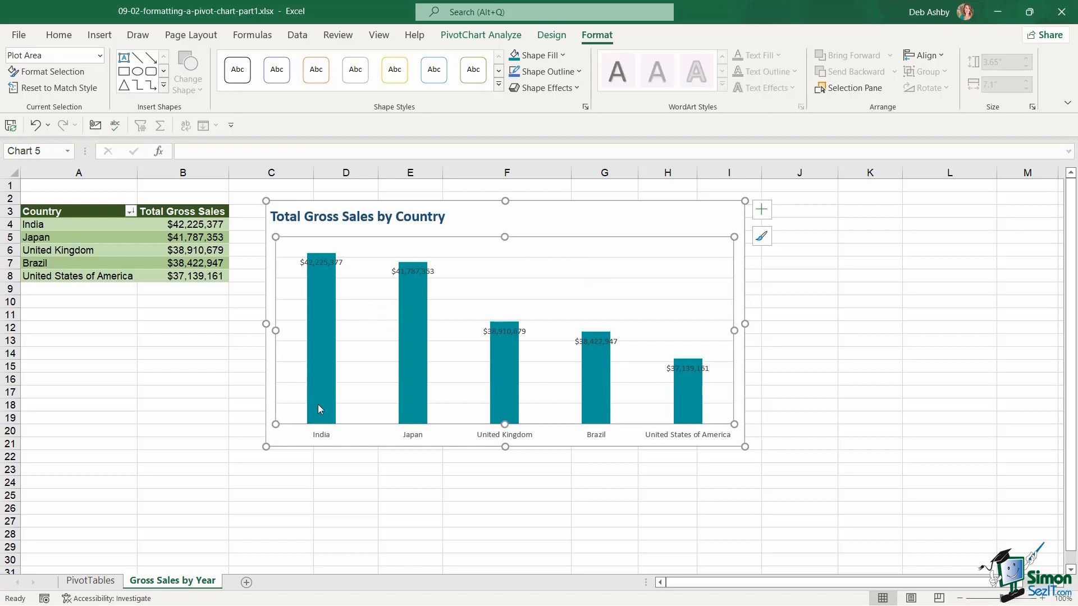
right_click(321, 371)
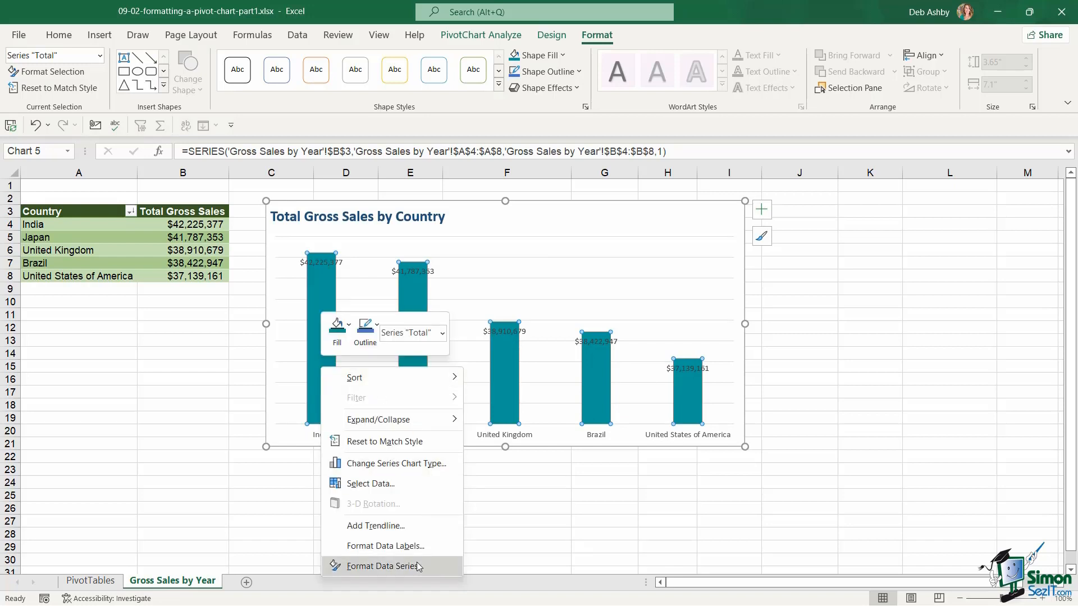
left_click(398, 567)
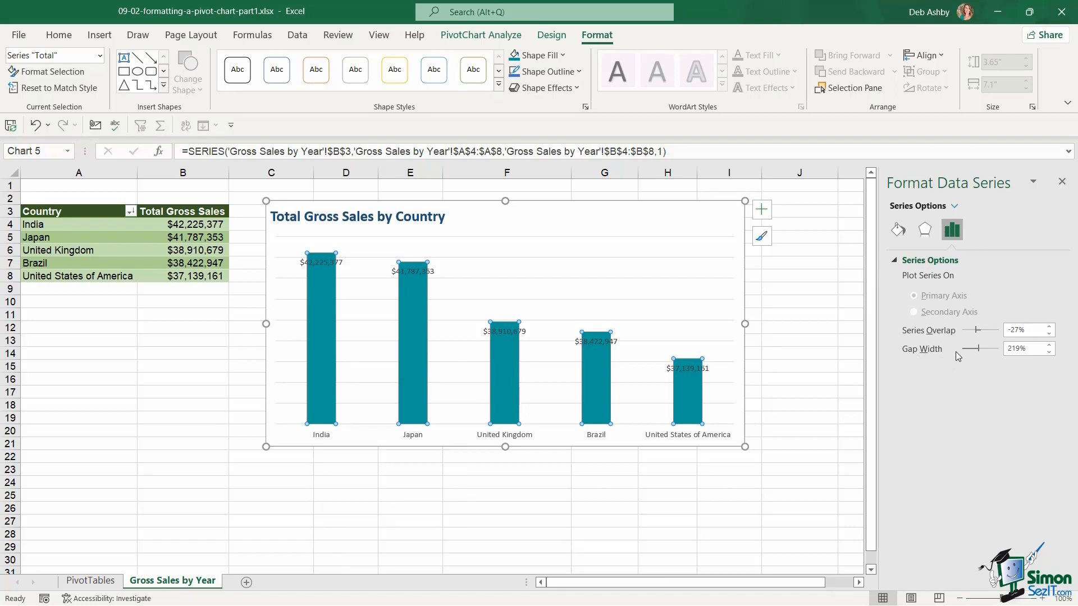
mouse_move(981, 352)
left_mouse_down()
mouse_move(993, 352)
mouse_move(971, 349)
left_mouse_up()
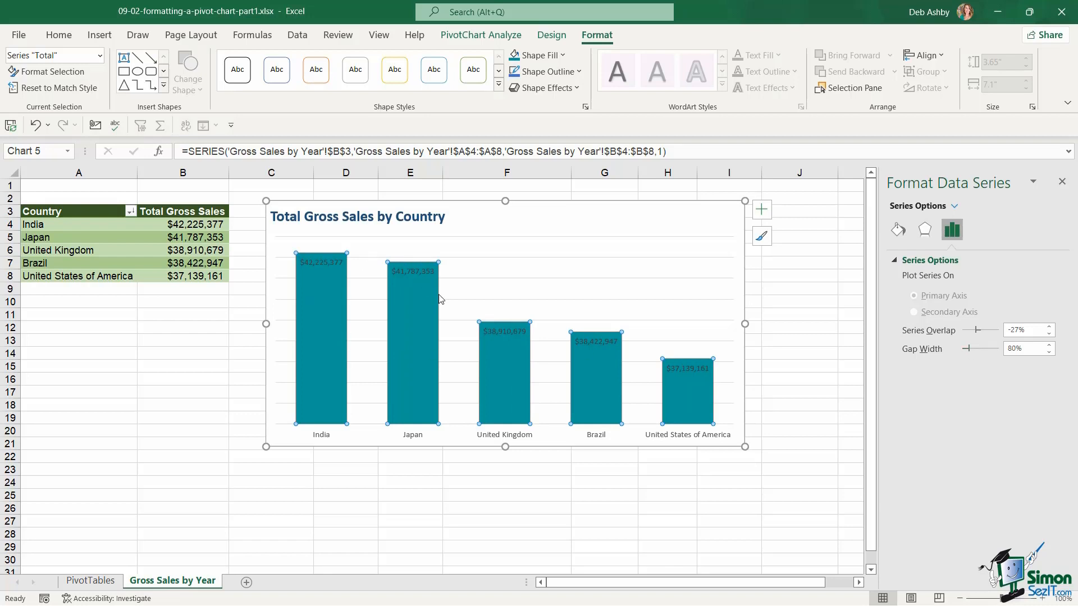
left_click(1062, 183)
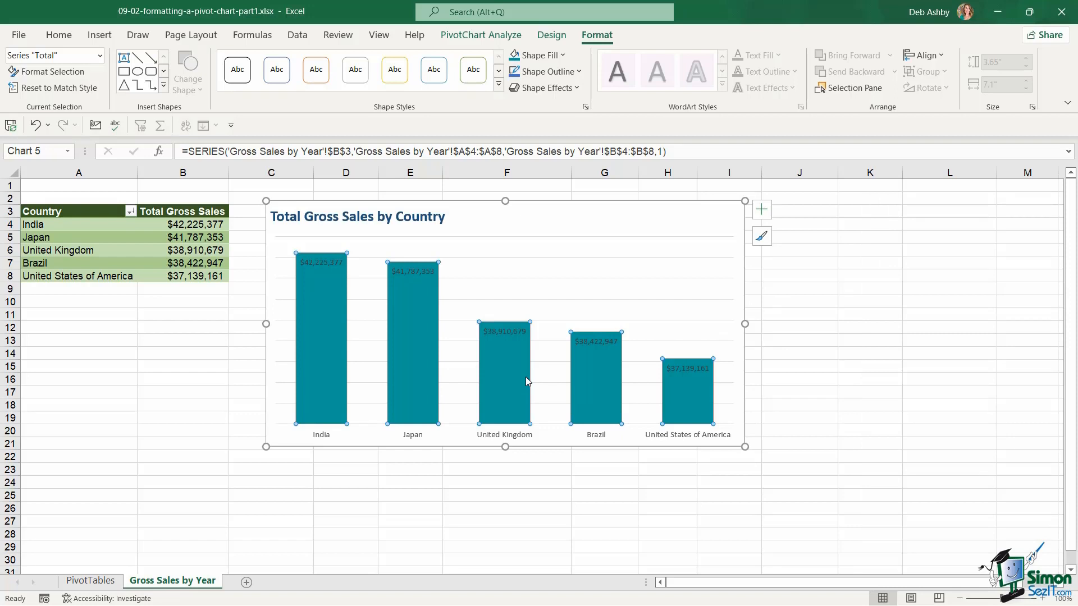
Step: Format the column data labels as bold white text
left_click(314, 262)
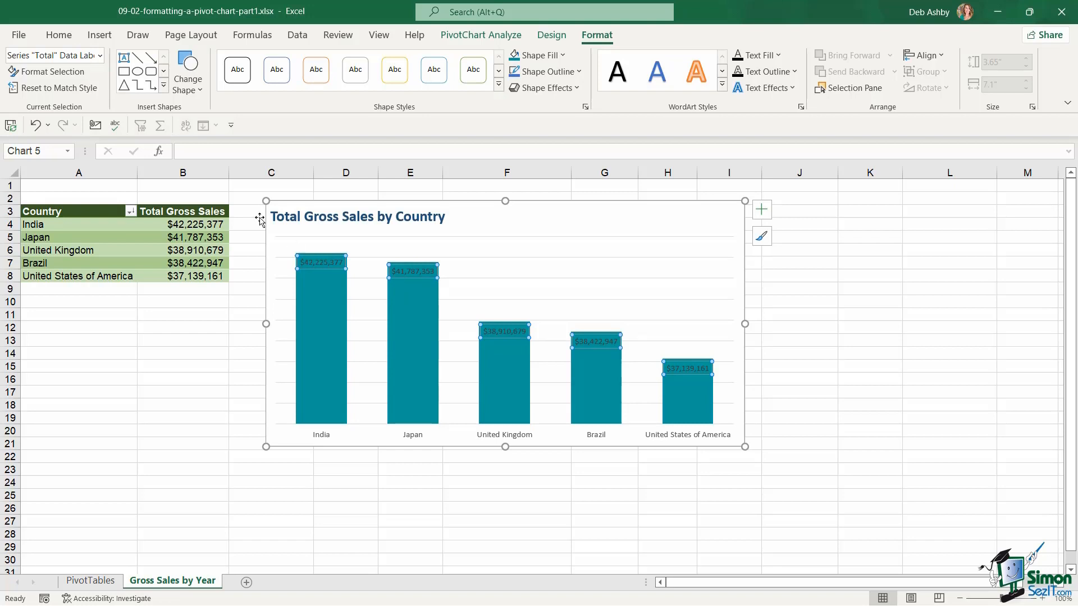
left_click(66, 40)
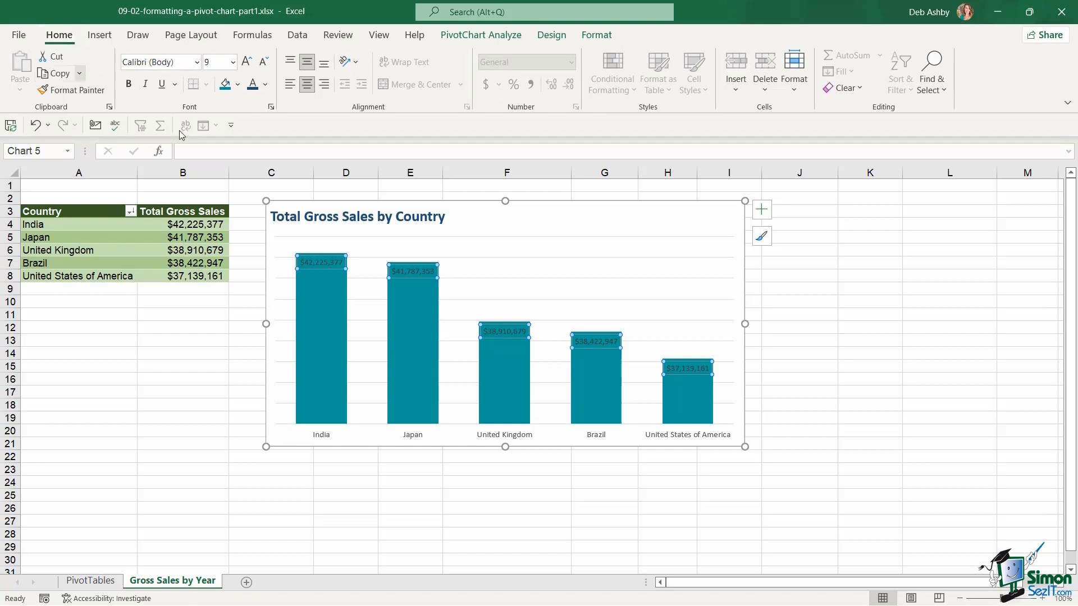
left_click(128, 85)
left_click(266, 84)
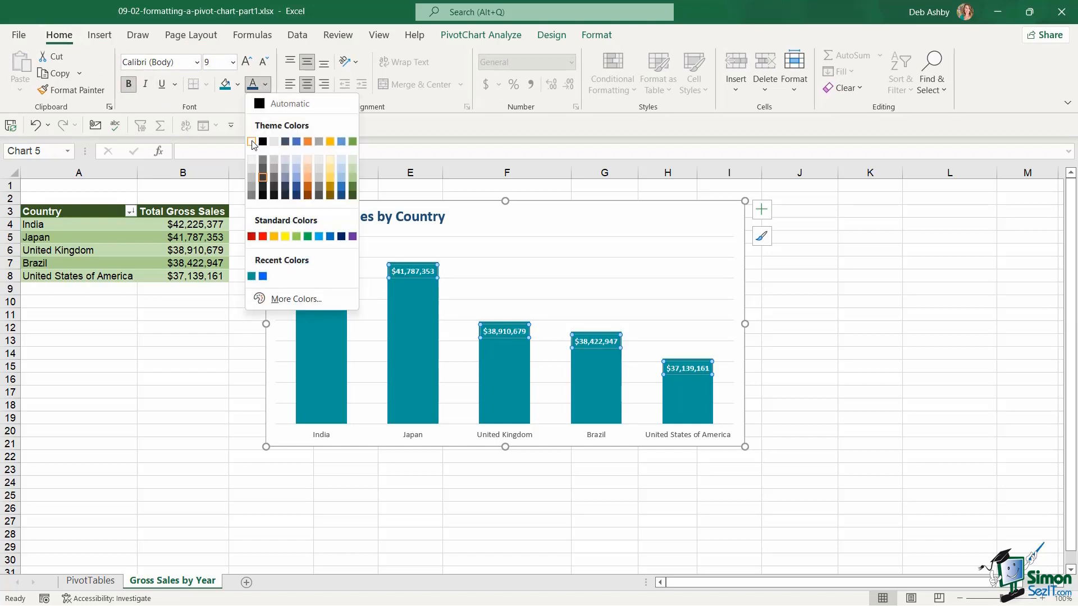
left_click(252, 142)
left_click(649, 233)
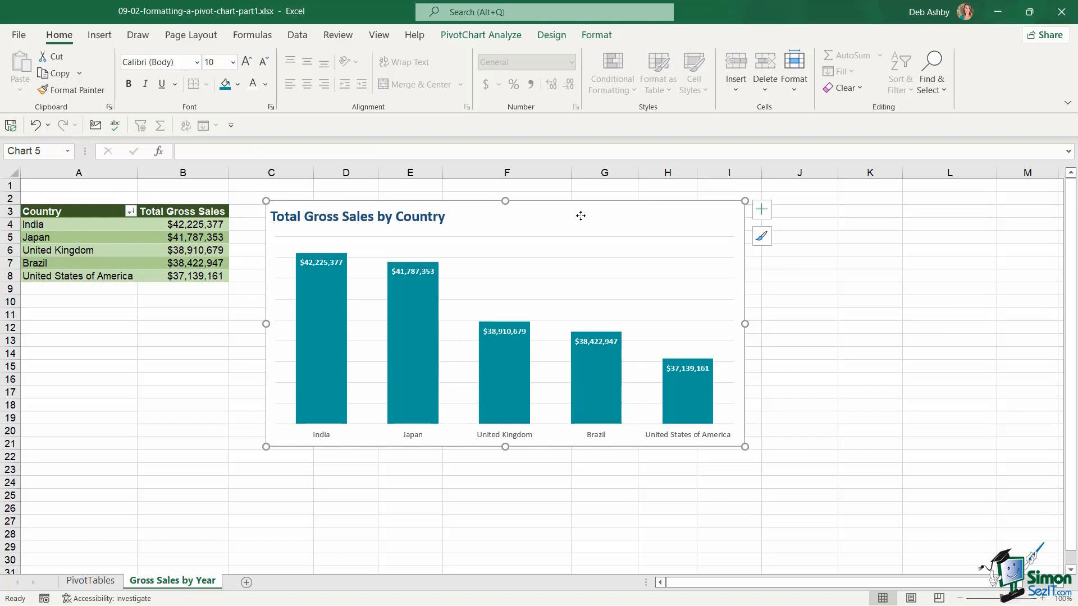
Step: Examine which chart elements can be selected individually, such as the title, plot area, columns, data labels and category axis
left_click(422, 326)
left_click(540, 235)
left_click(406, 216)
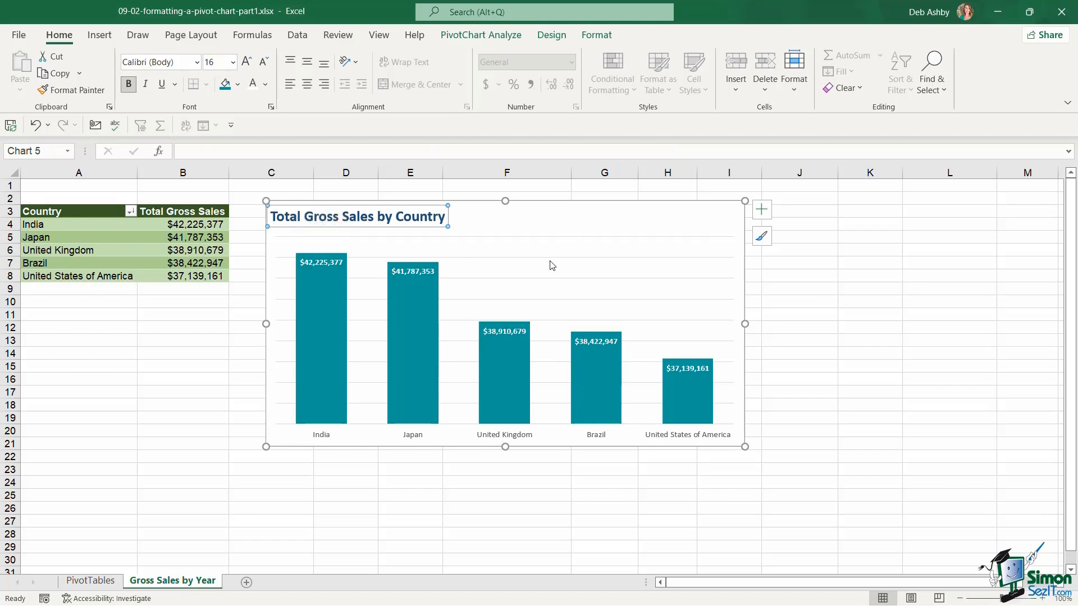
left_click(504, 248)
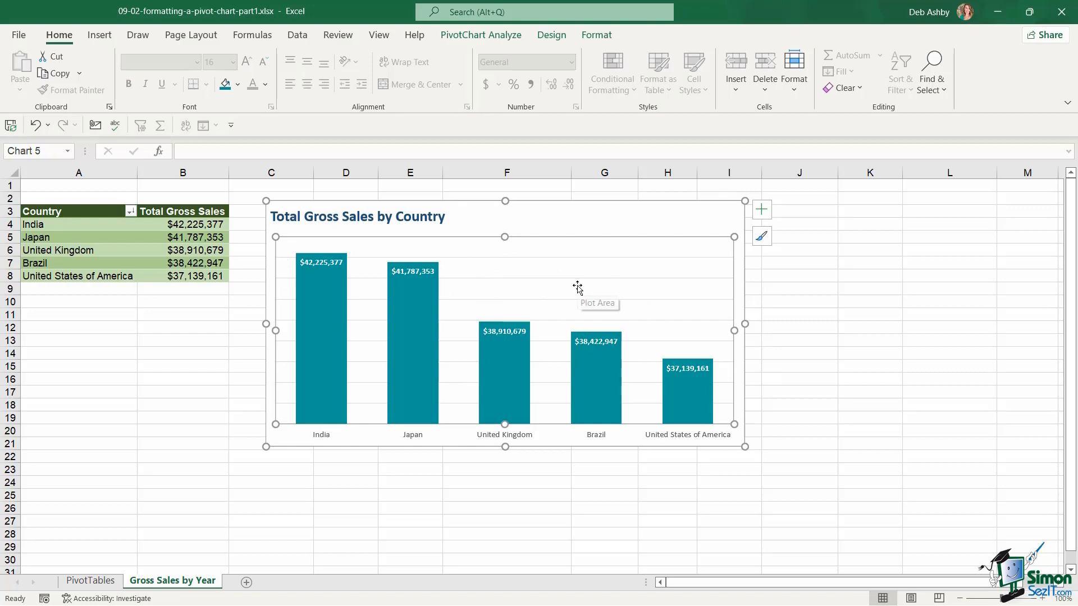
left_click(399, 346)
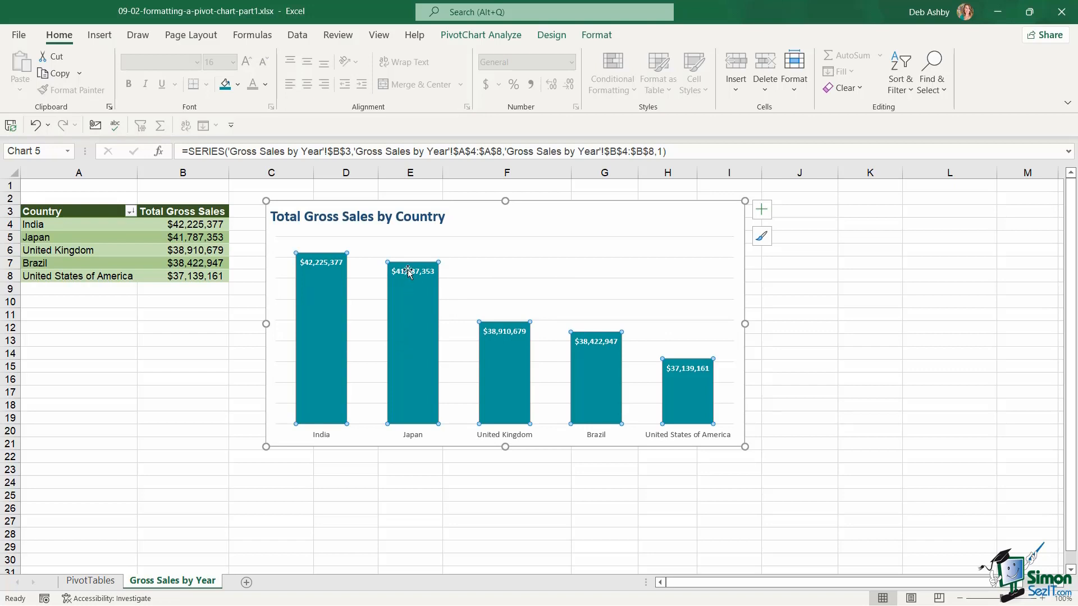
left_click(408, 273)
left_click(415, 438)
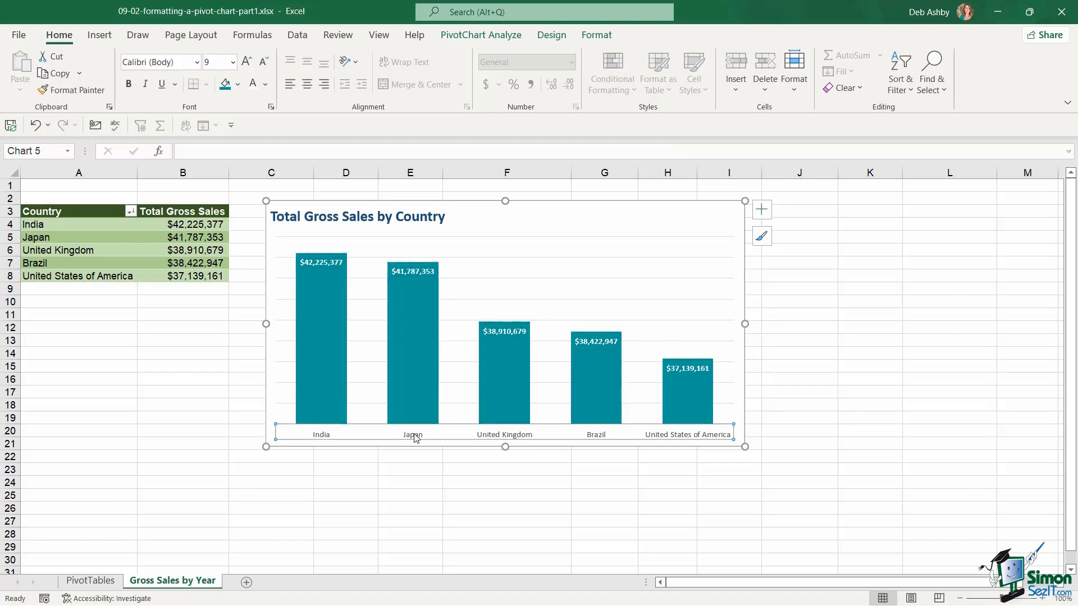
left_click(632, 225)
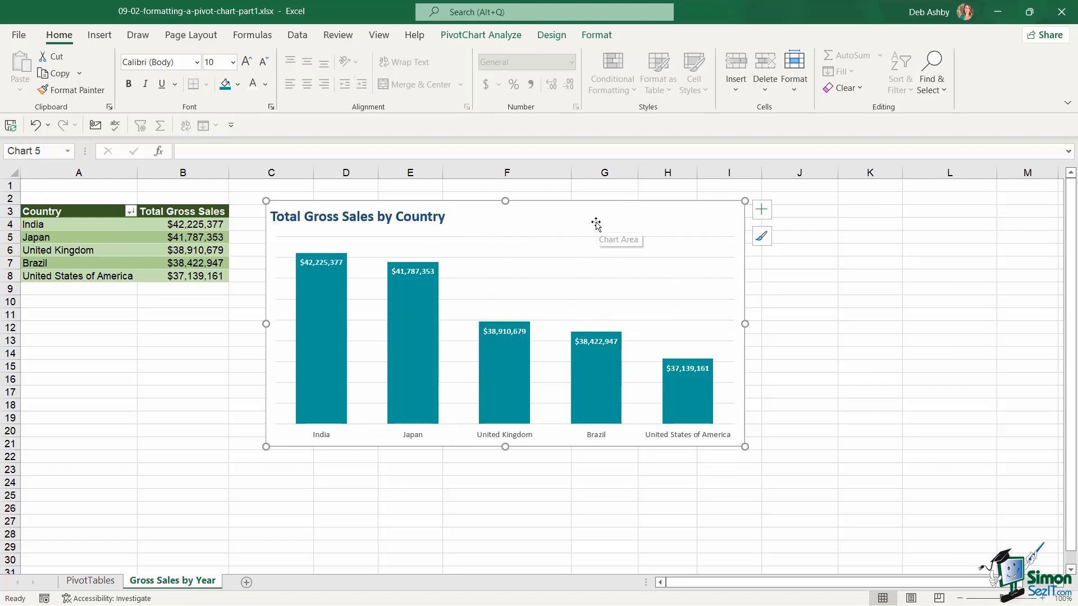
Step: Select the Plot Area from the list of chart elements and fill it with the light gray theme color
left_click(597, 35)
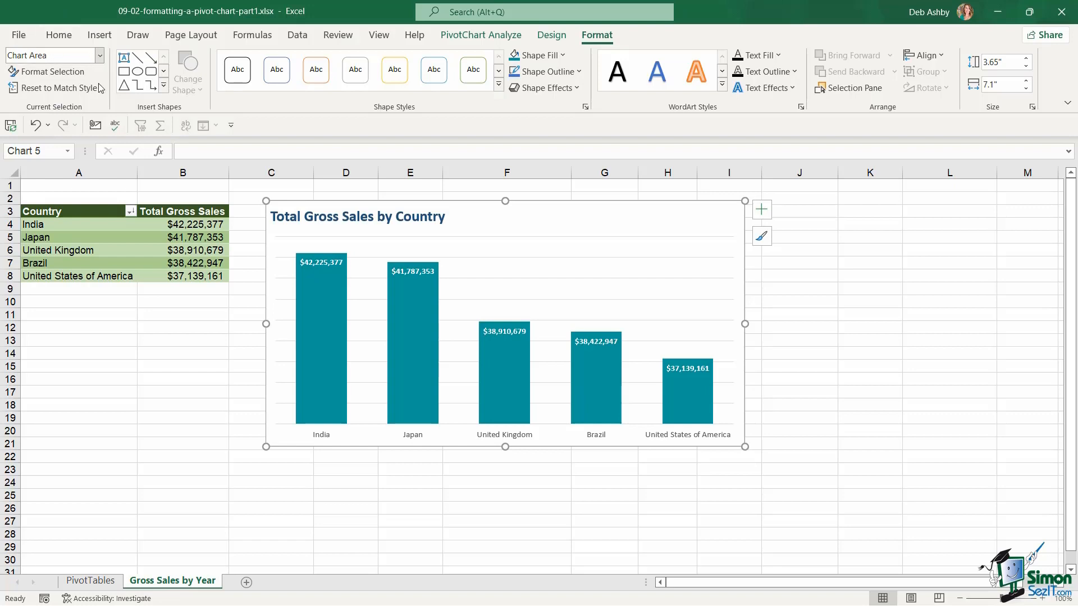
left_click(100, 55)
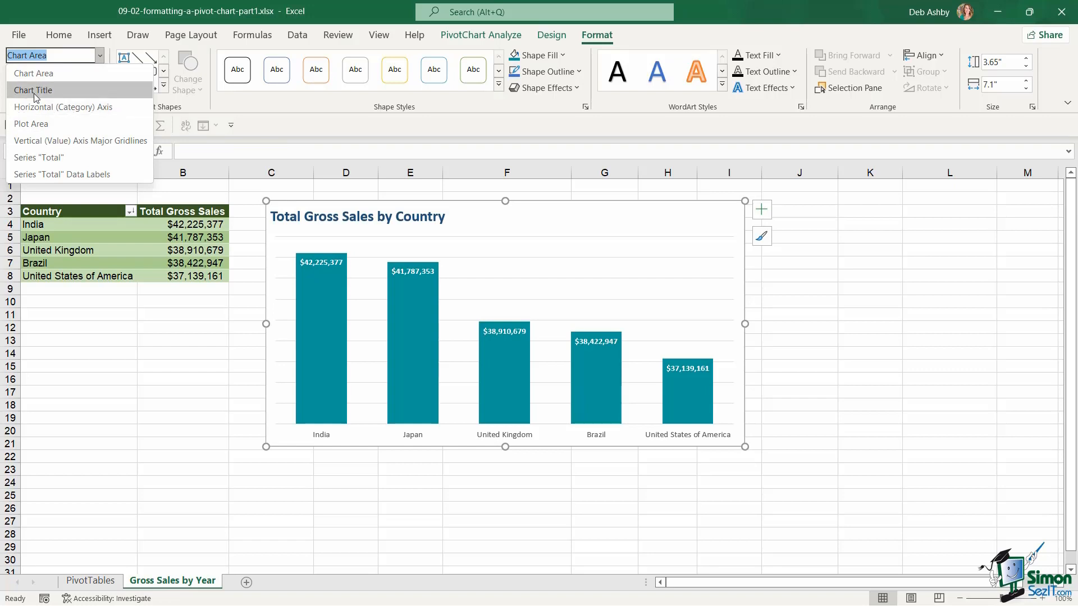
left_click(95, 128)
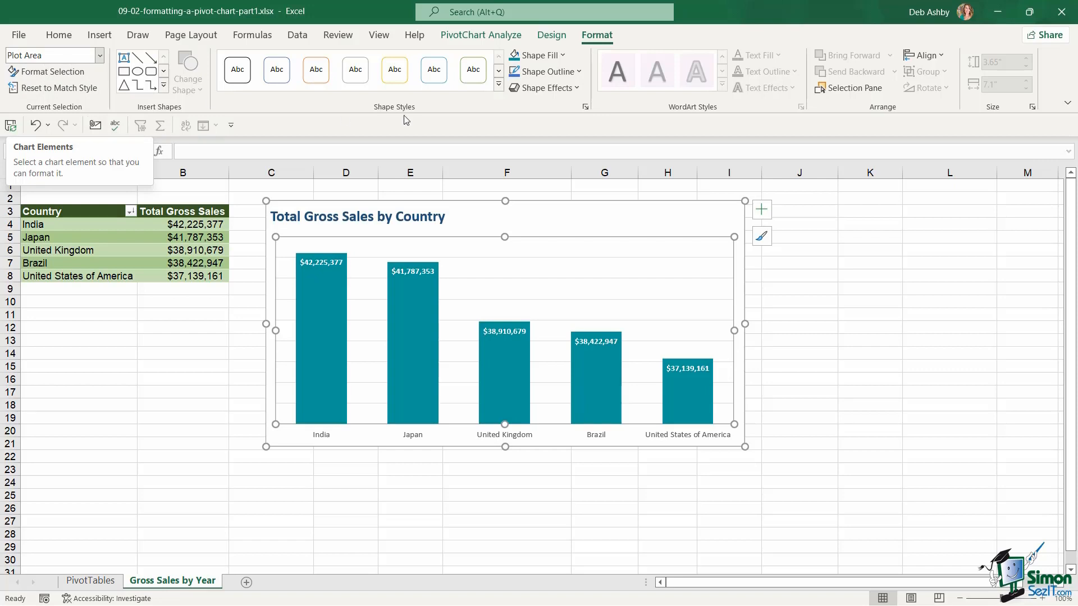
left_click(562, 56)
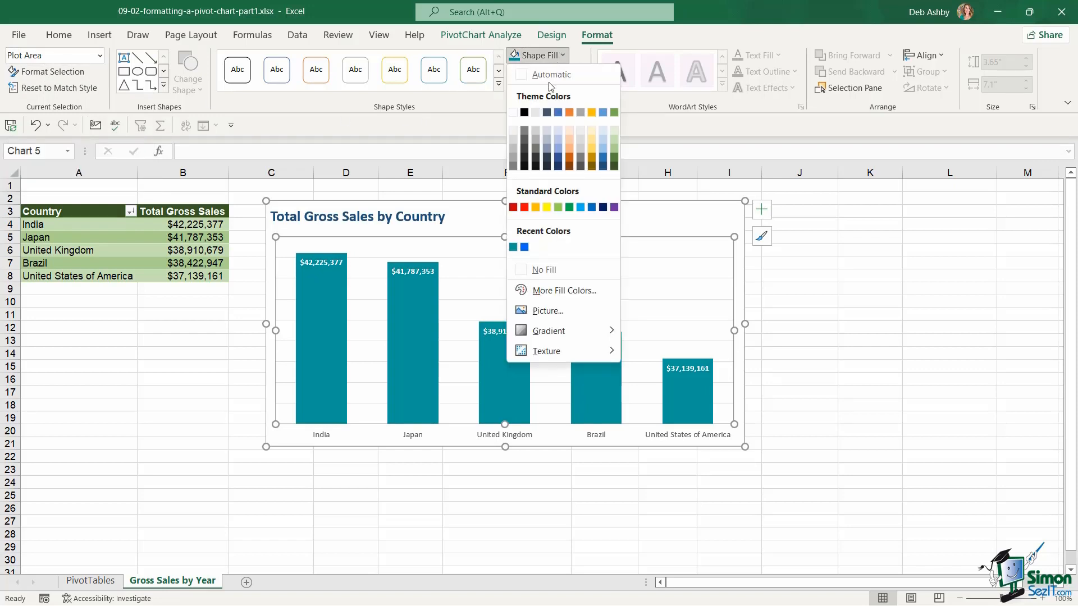
left_click(535, 112)
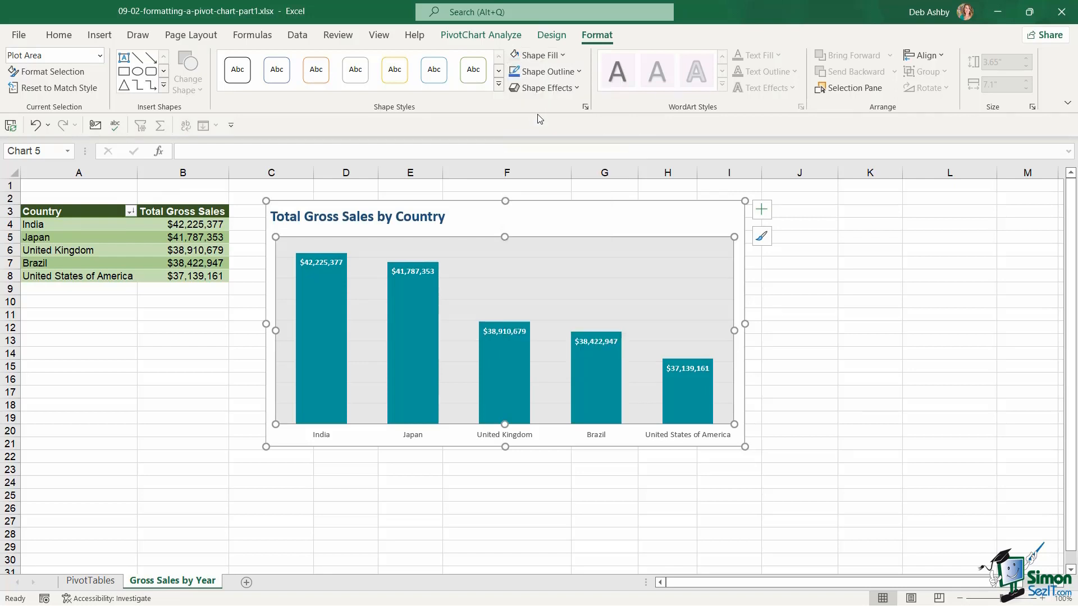
left_click(886, 315)
left_click(599, 221)
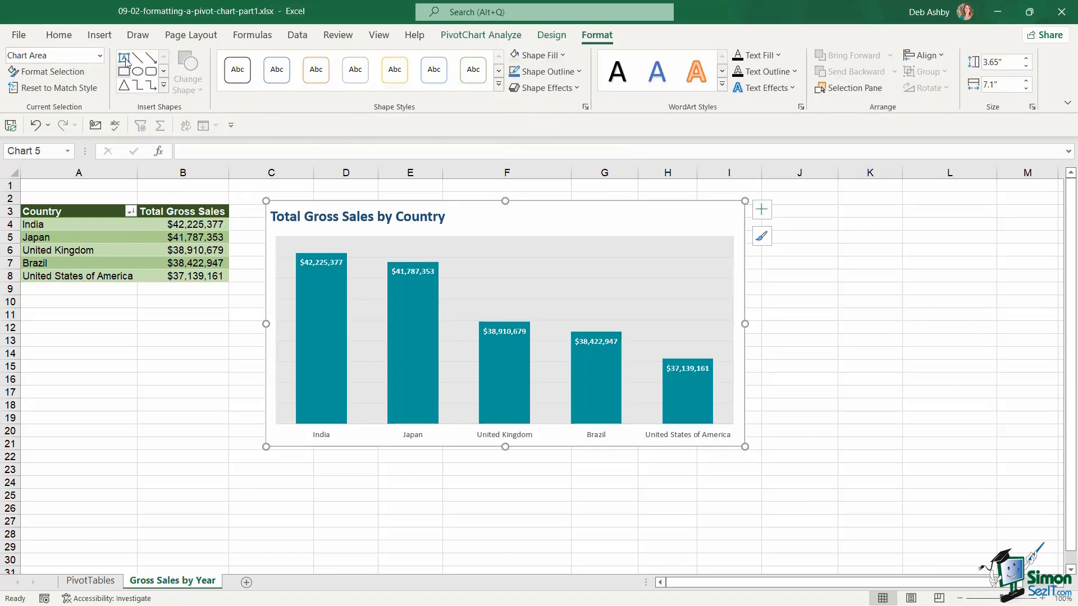
left_click(99, 55)
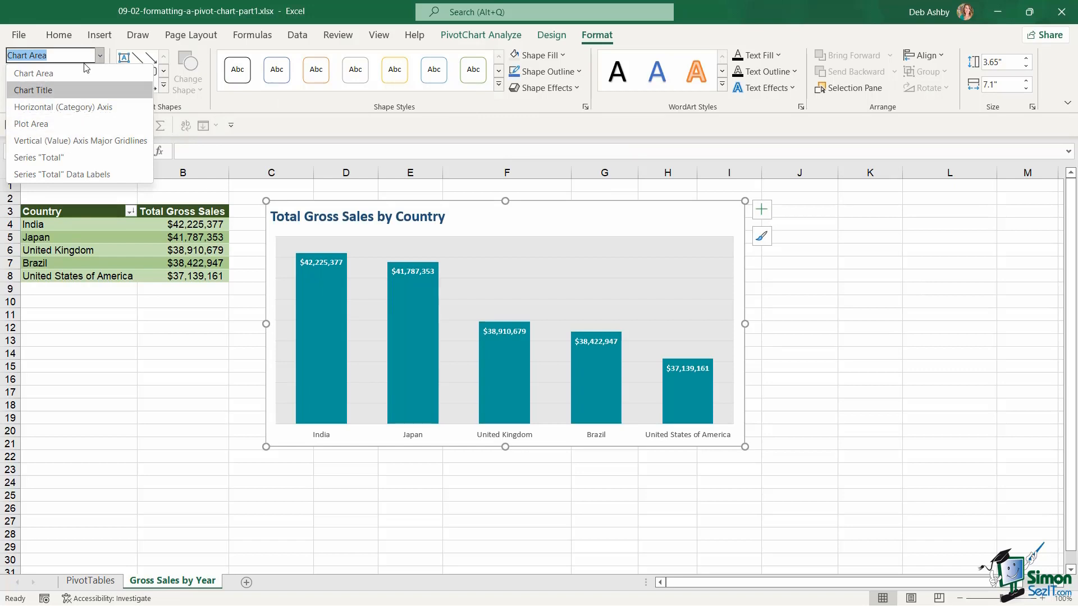
left_click(591, 218)
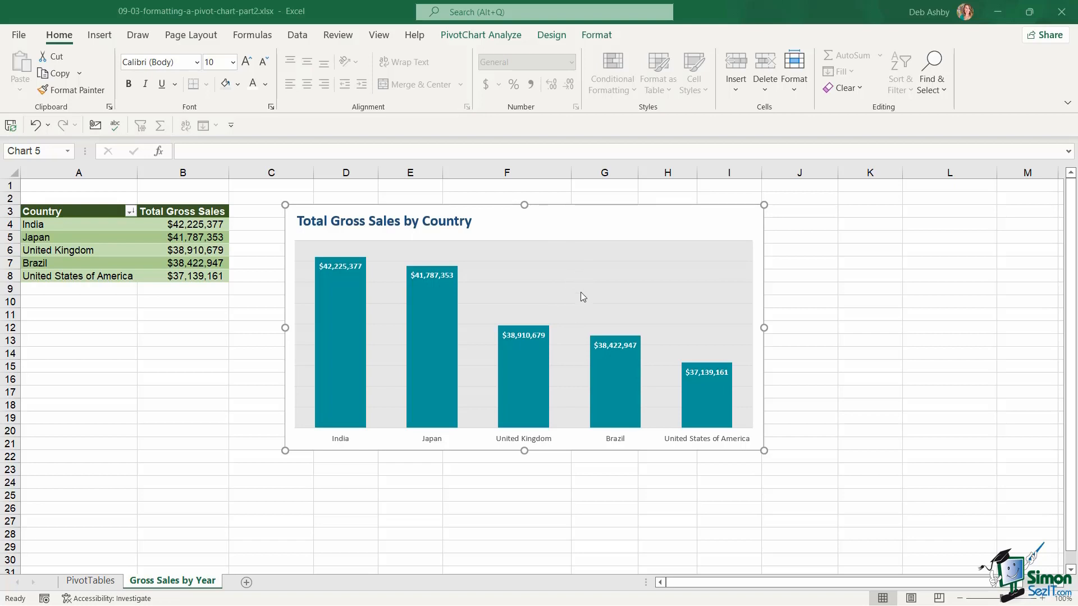
Step: Select the Vertical (Value) Axis Major Gridlines, outline them in a darker gray theme color, and deselect the chart
left_click(605, 35)
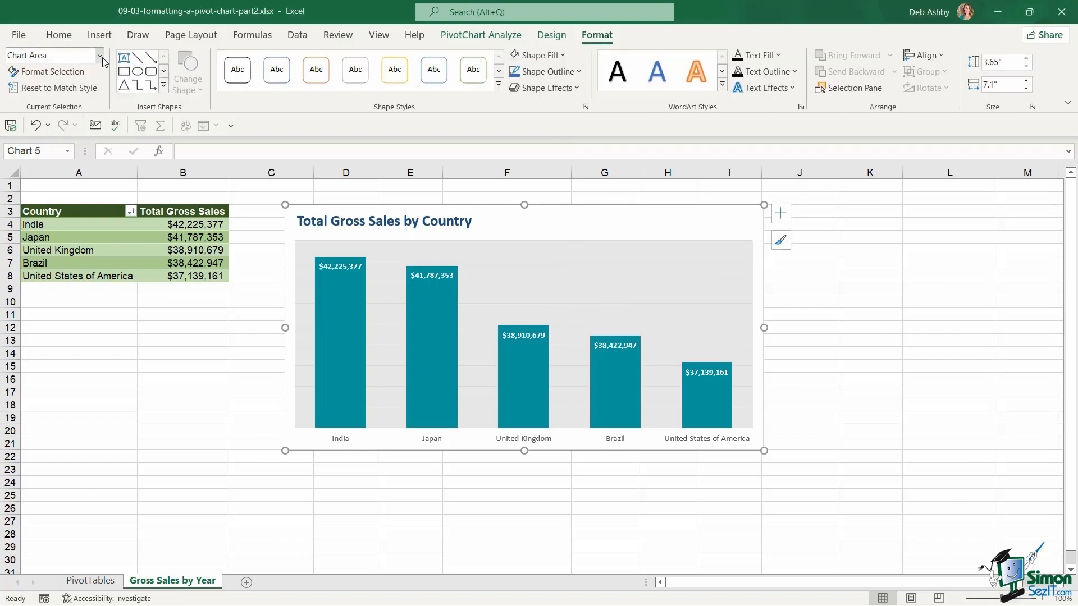
left_click(101, 56)
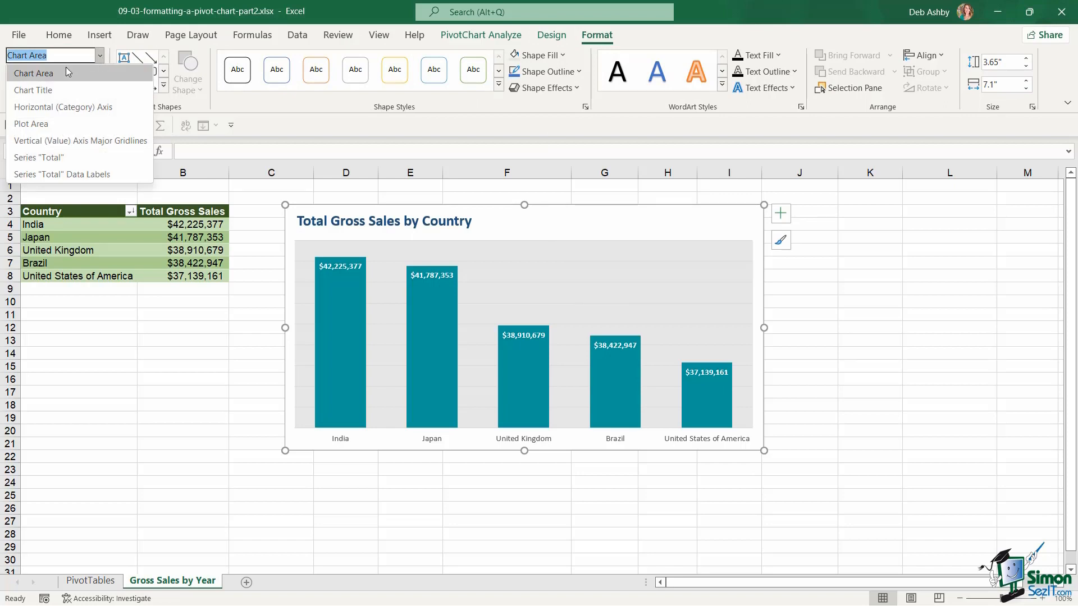
left_click(134, 140)
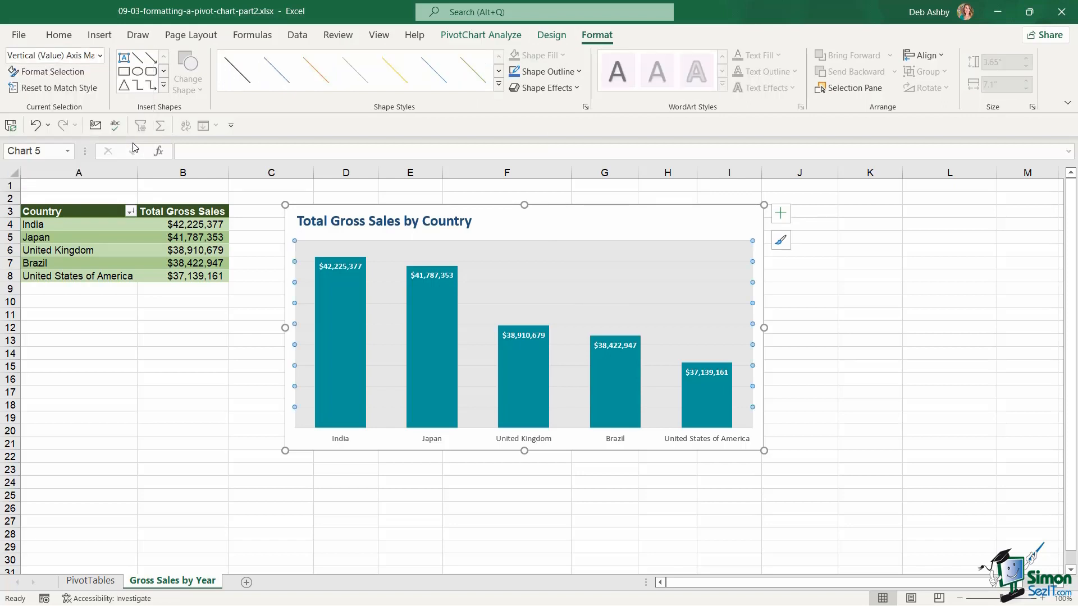
left_click(578, 71)
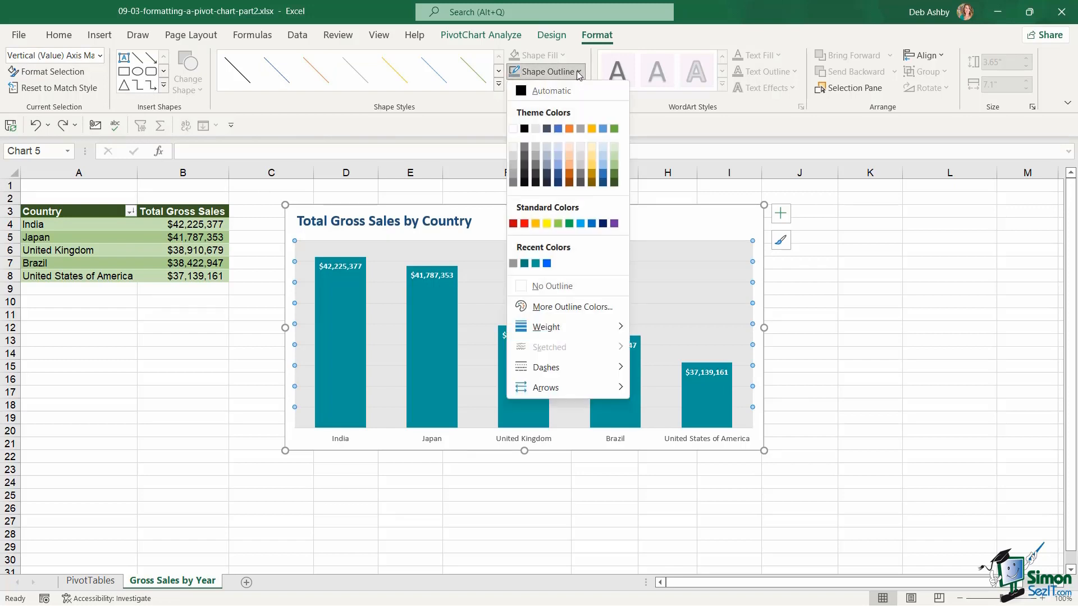
left_click(536, 147)
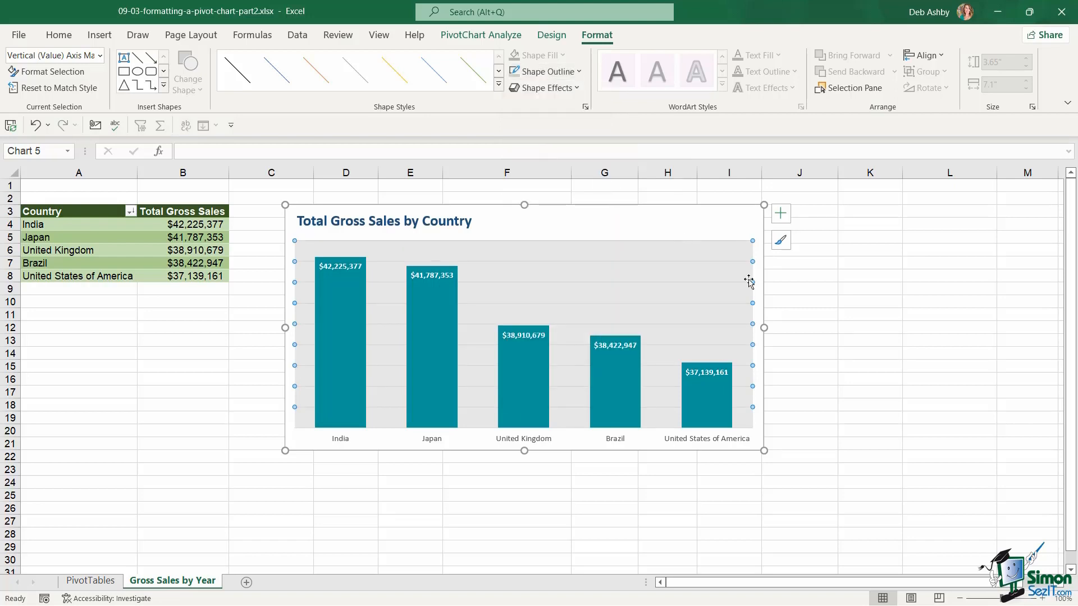
left_click(834, 327)
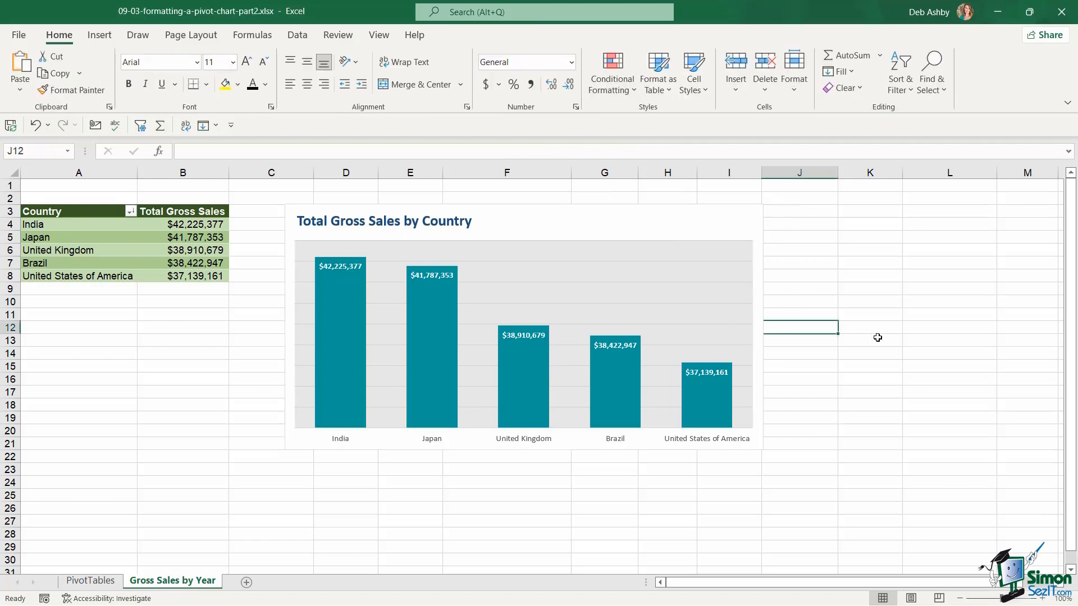
Step: Preview the alternative chart styles and quick layouts for the PivotChart, and examine the chart elements that can be added, such as axes and data labels
left_click(619, 274)
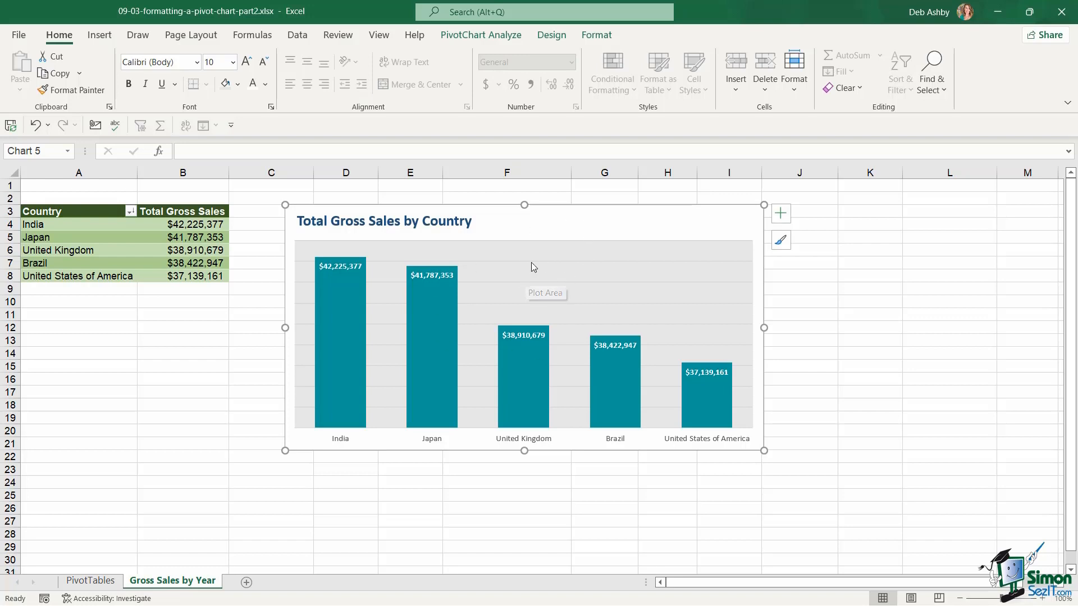
left_click(551, 35)
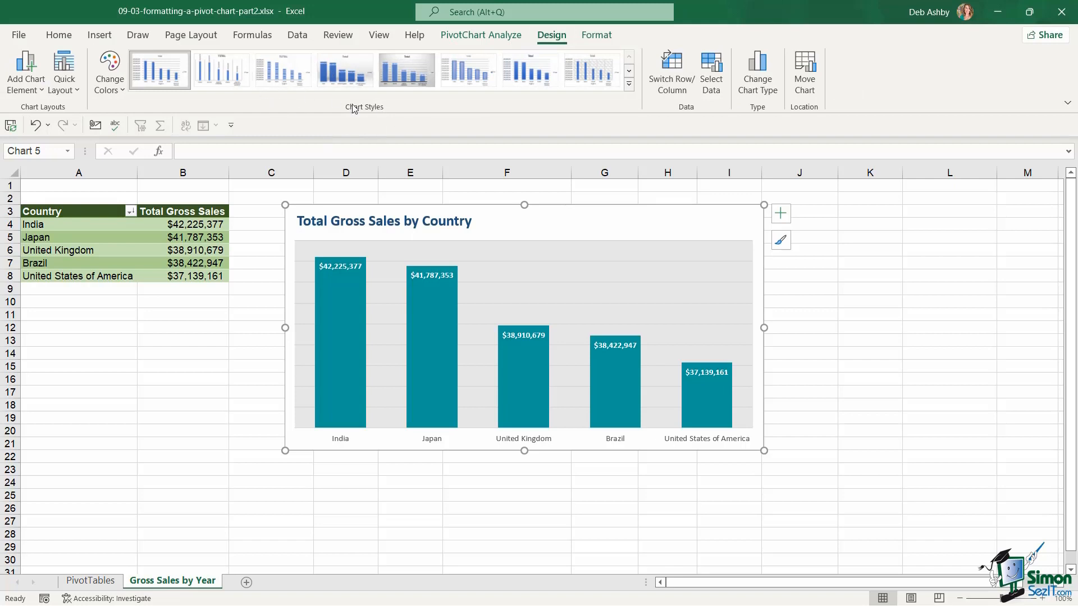
left_click(628, 86)
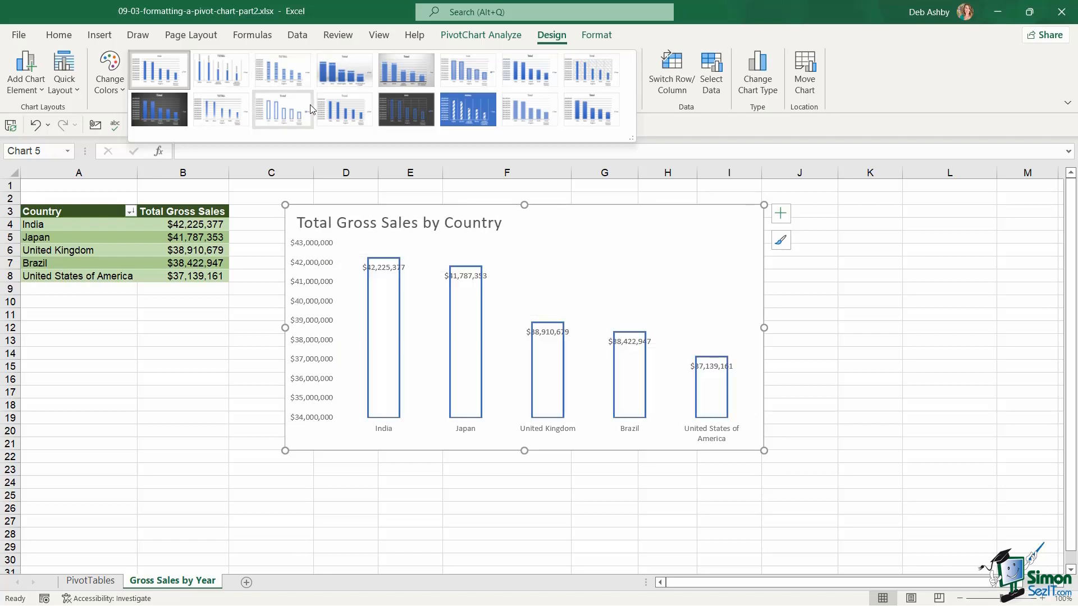
key("Escape")
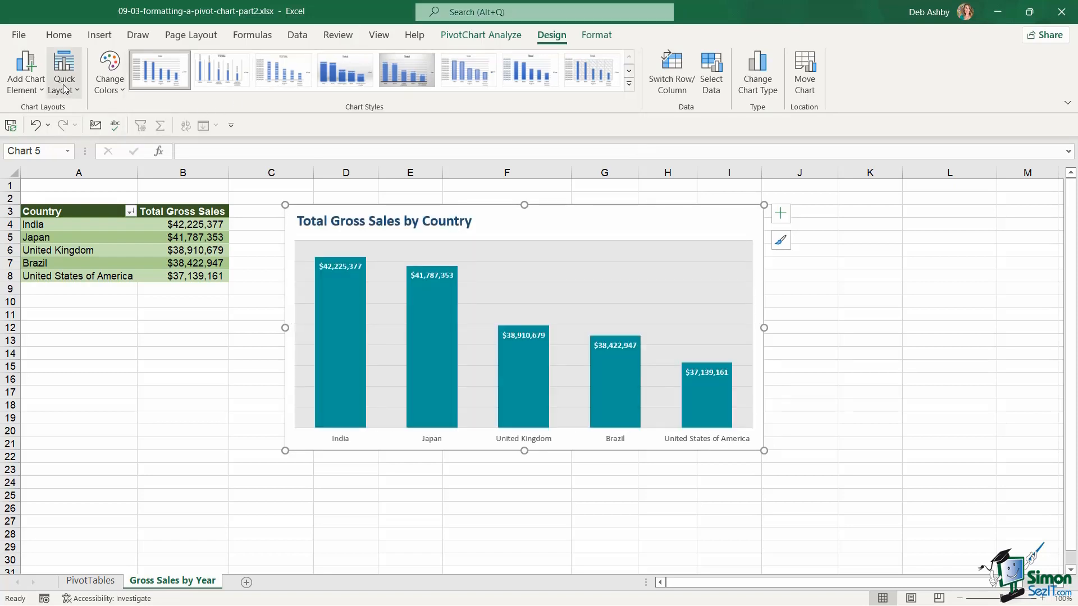
left_click(66, 88)
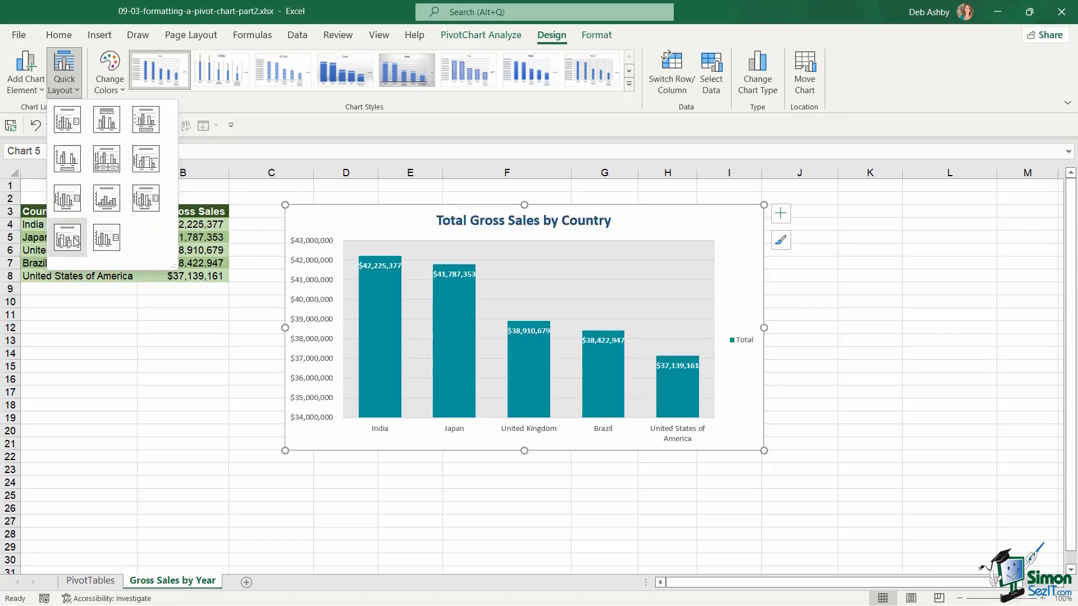
key("Escape")
left_click(39, 90)
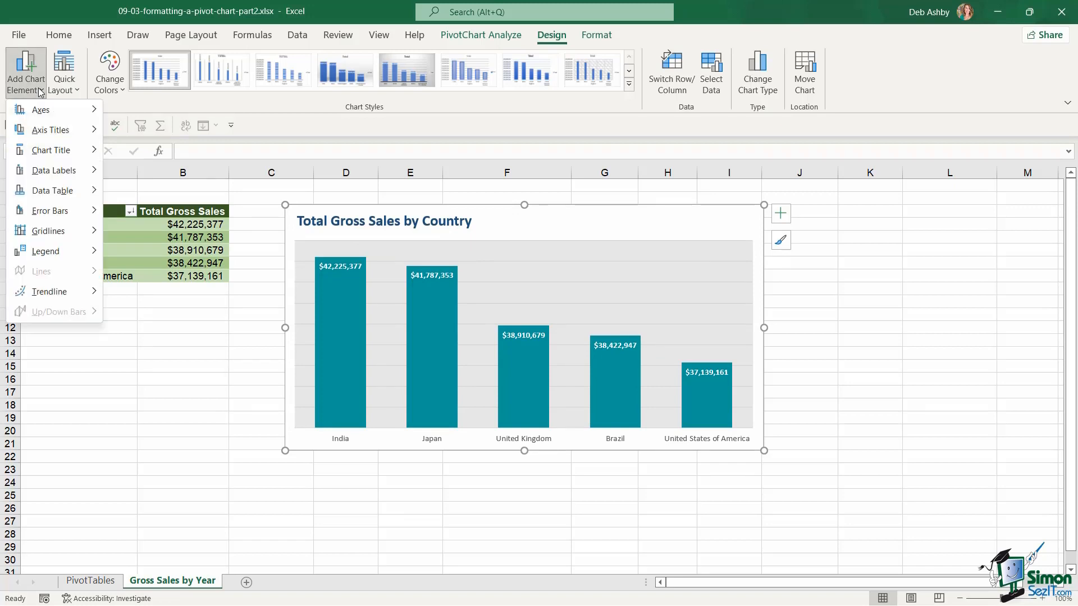
mouse_move(36, 112)
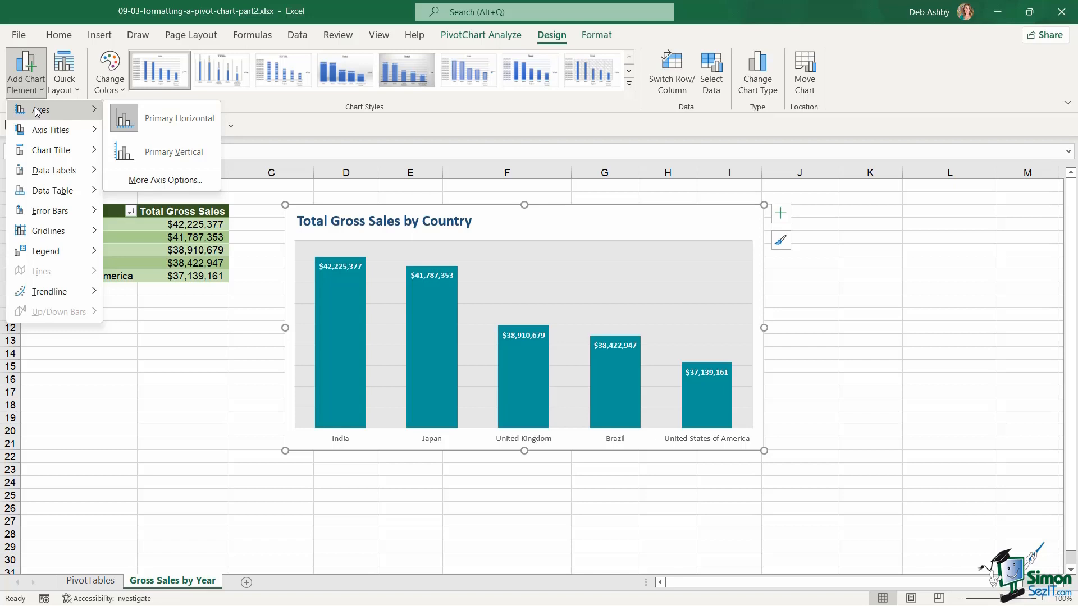
mouse_move(35, 157)
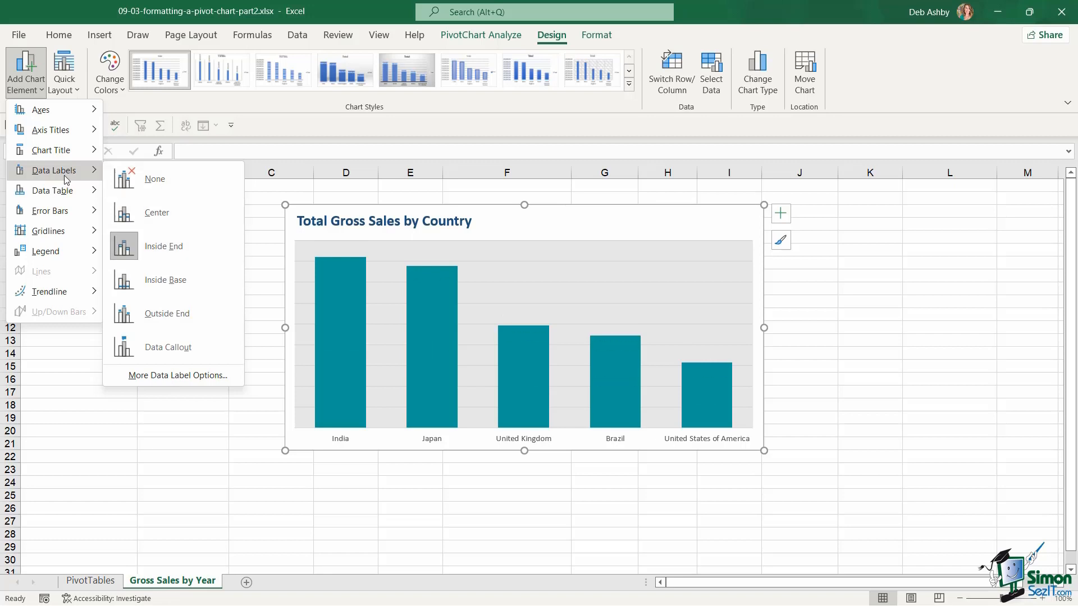
left_click(935, 110)
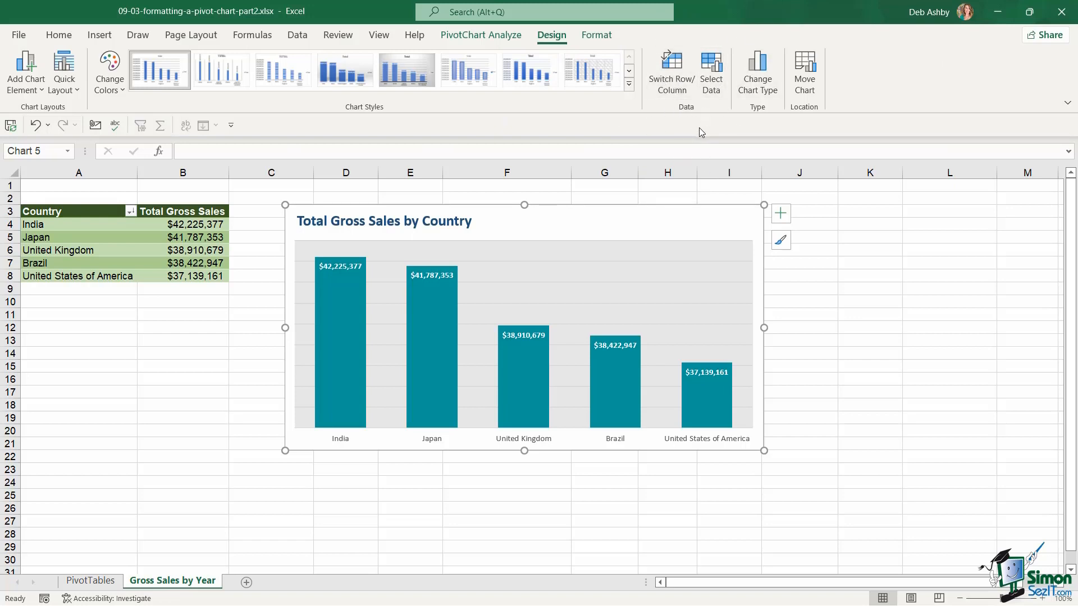
Step: Try switching the chart's rows and columns with a legend shown, and reverse both changes
left_click(674, 78)
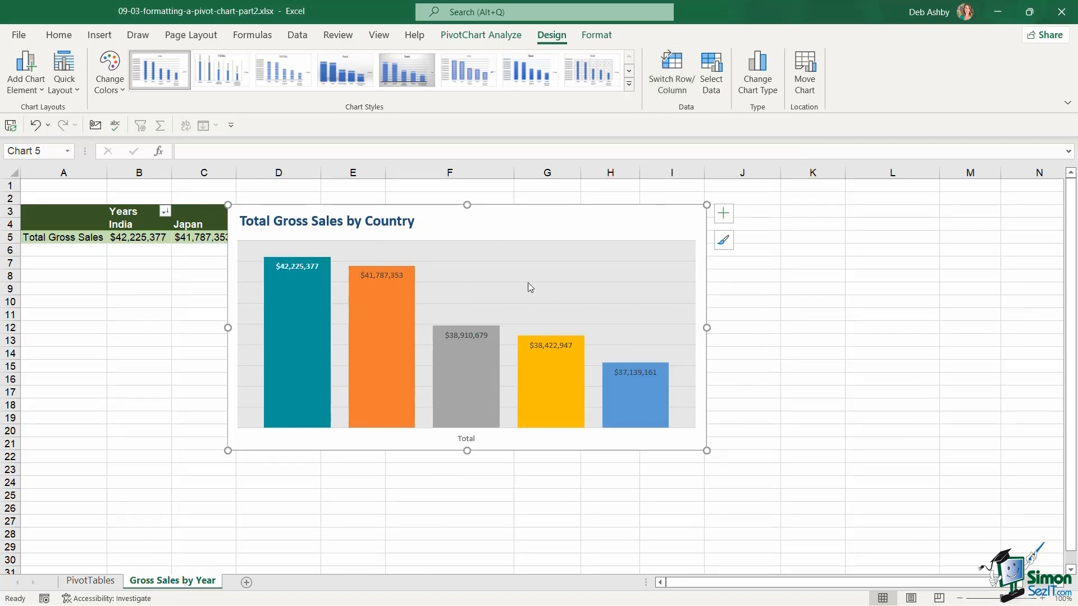
left_click(725, 216)
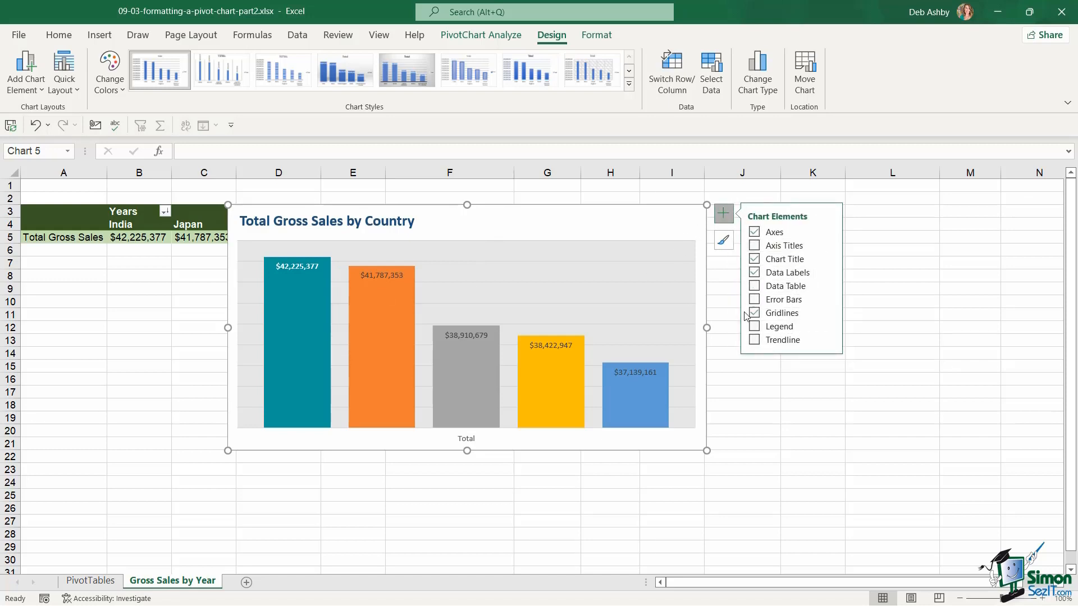
left_click(753, 326)
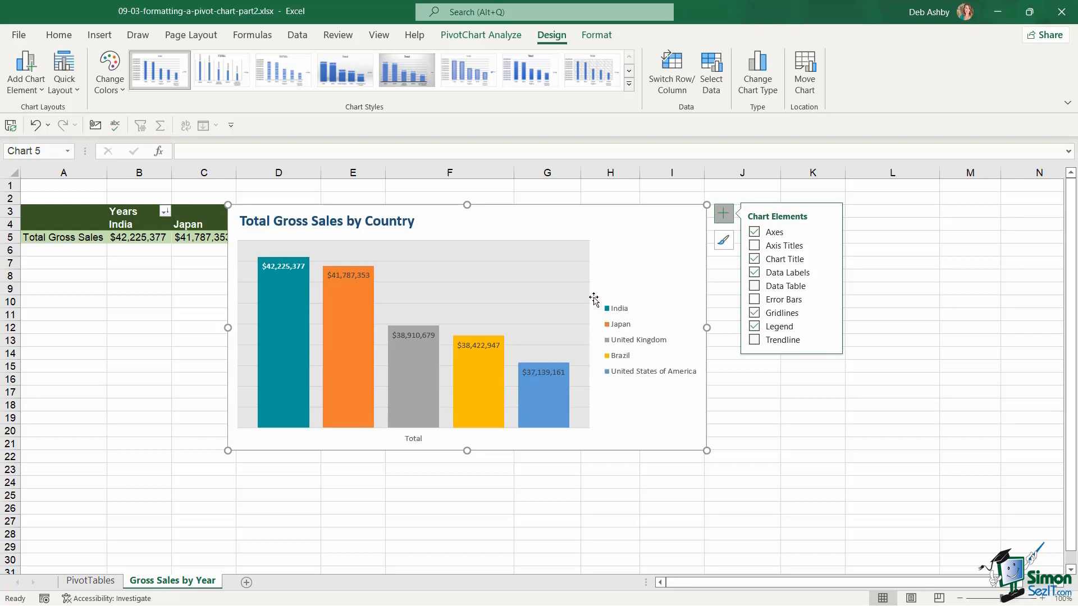
left_click(669, 70)
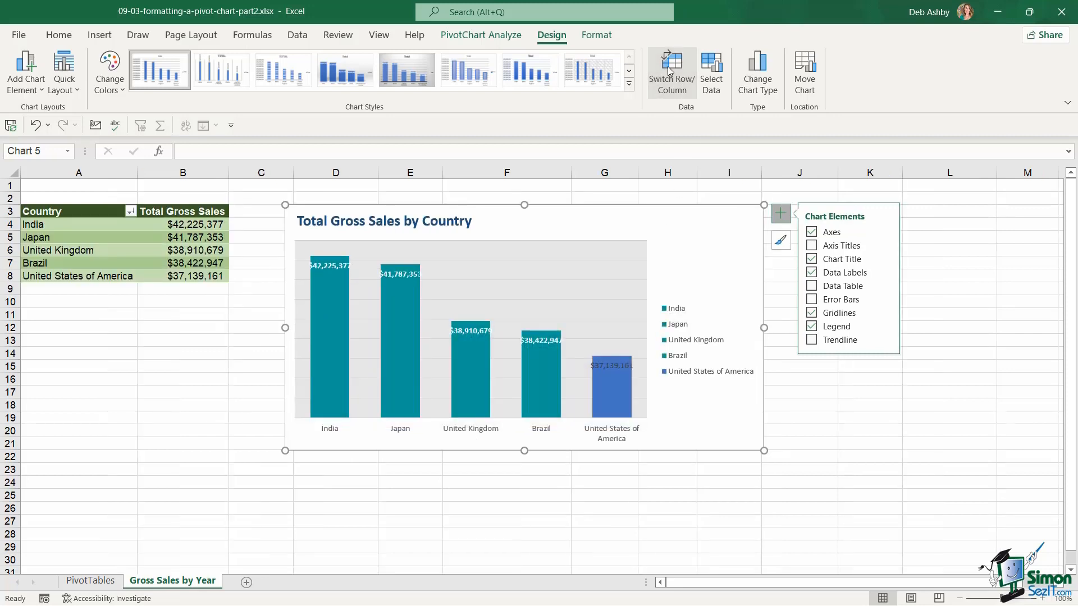
left_click(812, 326)
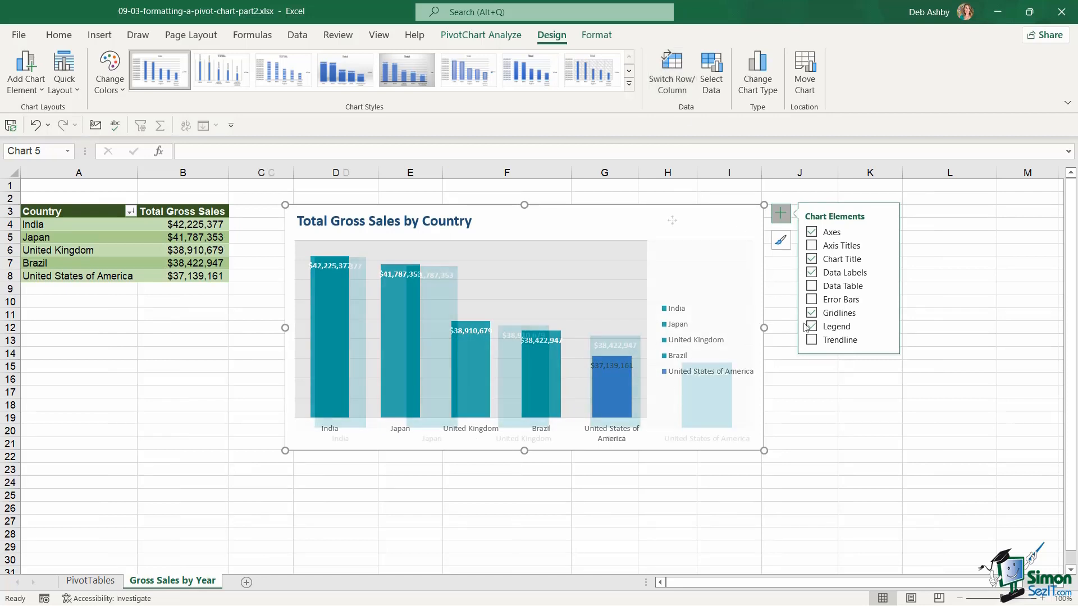
Step: Review the chart's data range, legend entries and category labels in its data source settings, and leave them without changes
left_click(710, 81)
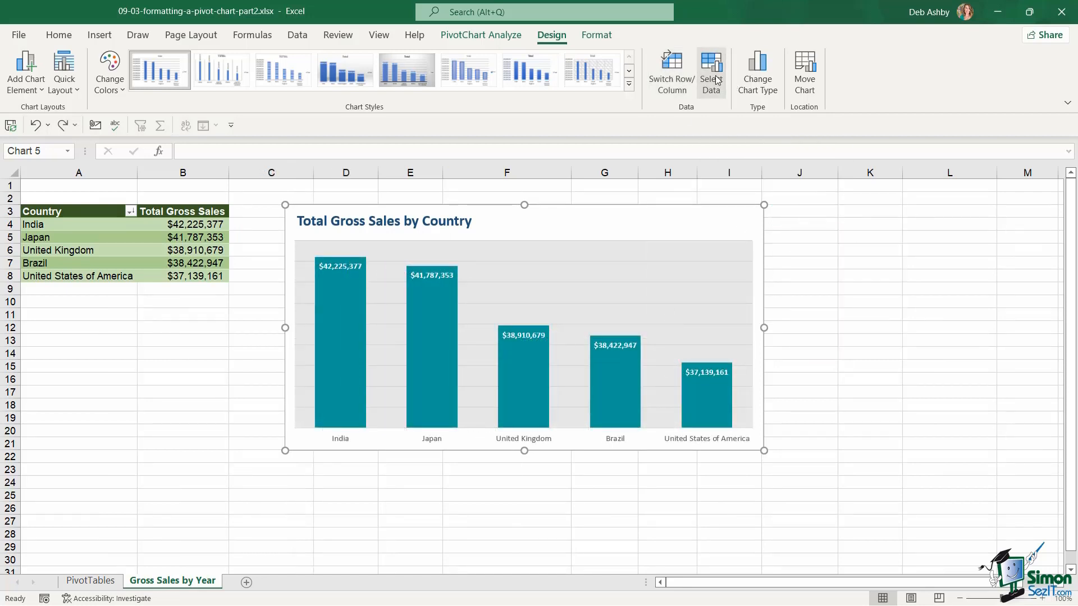
left_click_drag(660, 112, 694, 166)
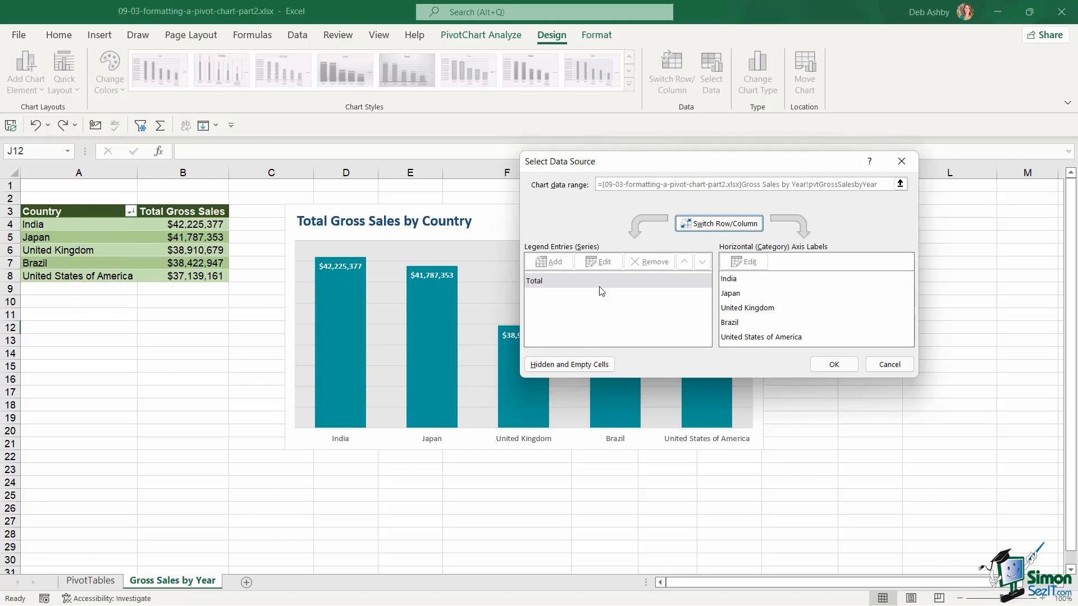
key("Escape")
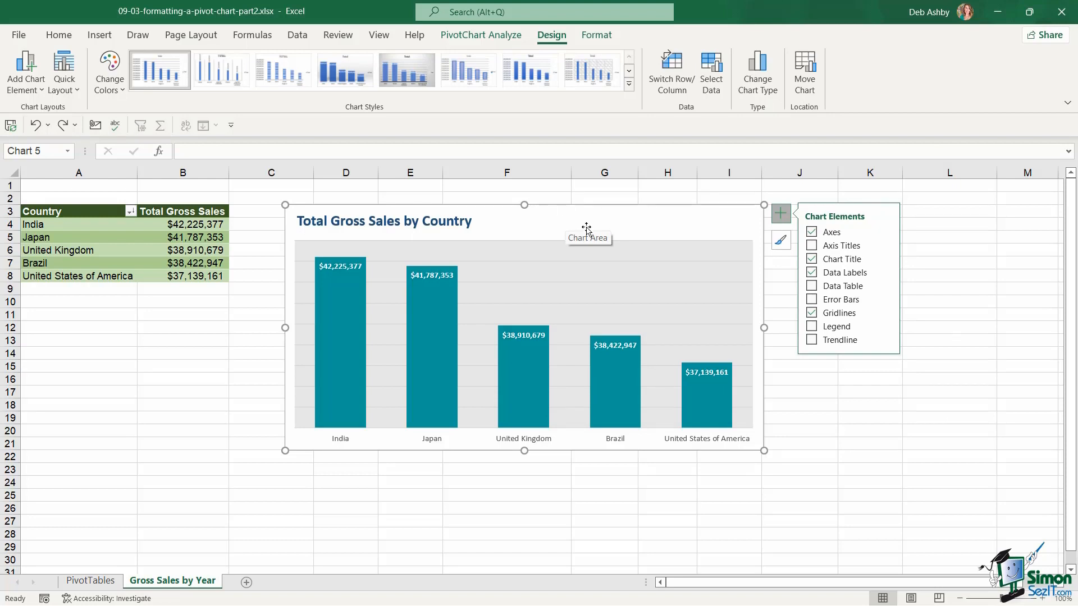
Step: Change the PivotChart to the Clustered Bar type and move the chart slightly closer to the PivotTable
left_click(757, 88)
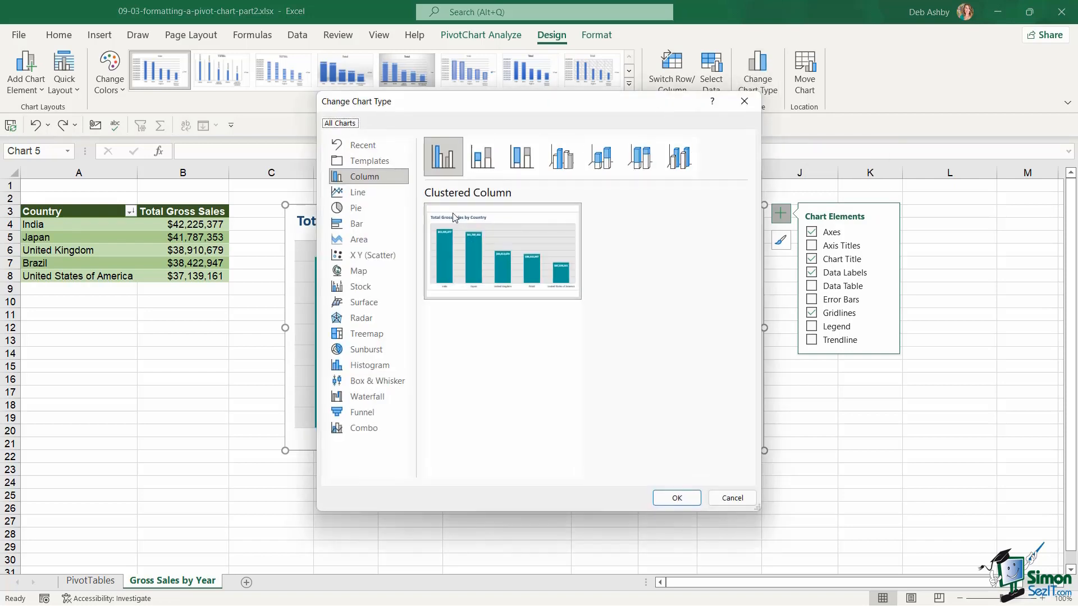
left_click(375, 198)
left_click(368, 210)
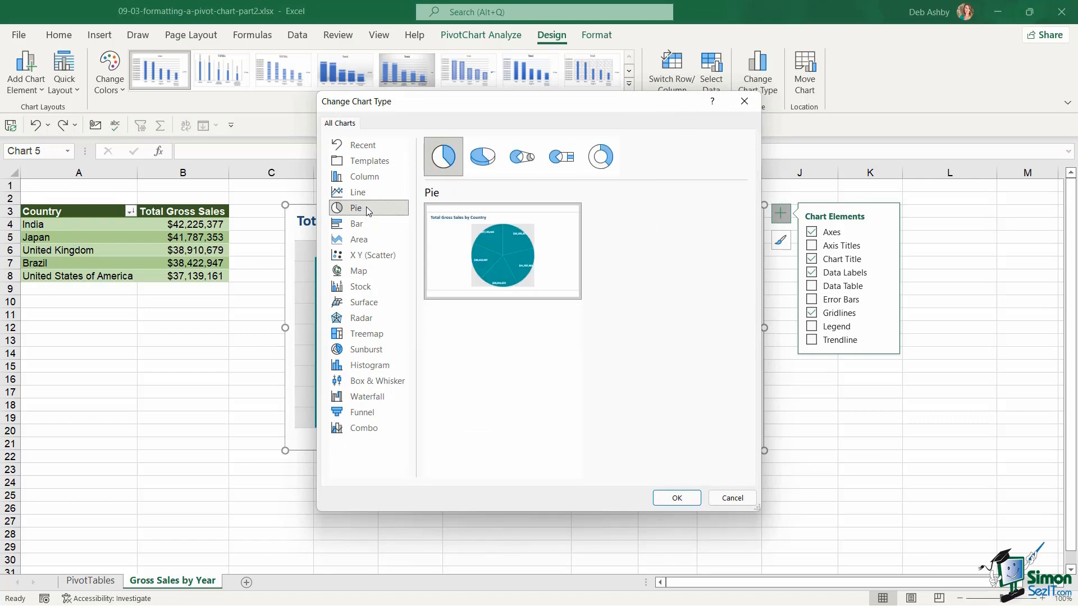
left_click(368, 225)
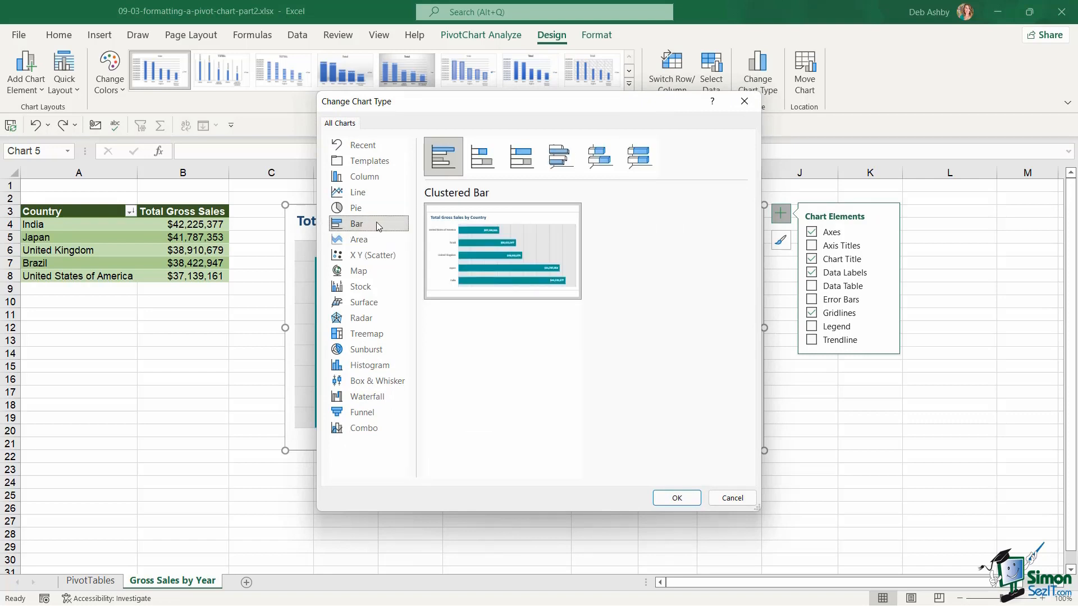
left_click(683, 497)
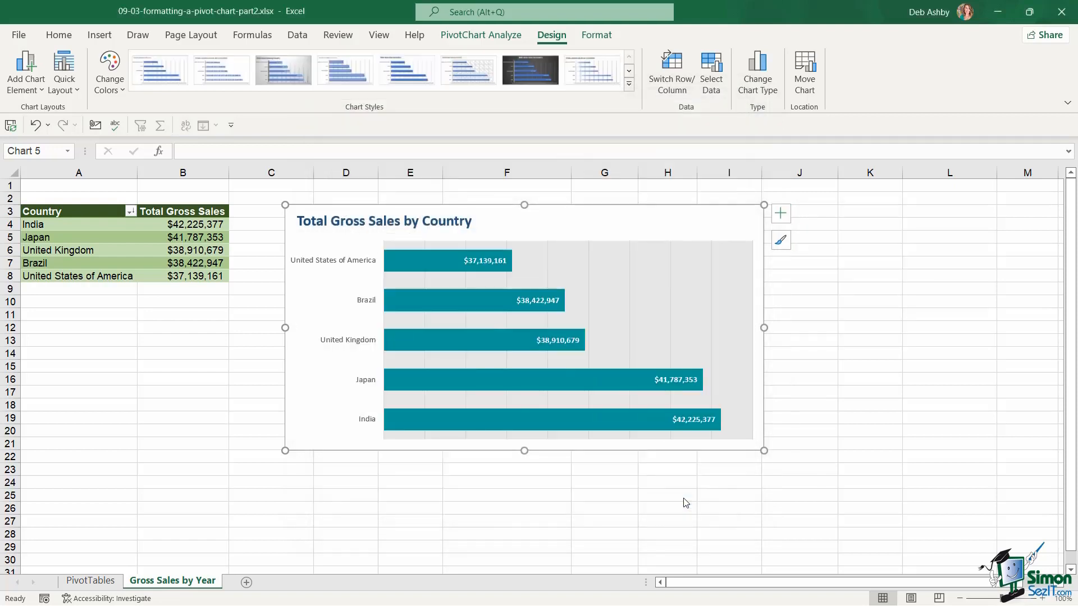
left_click_drag(579, 209, 578, 208)
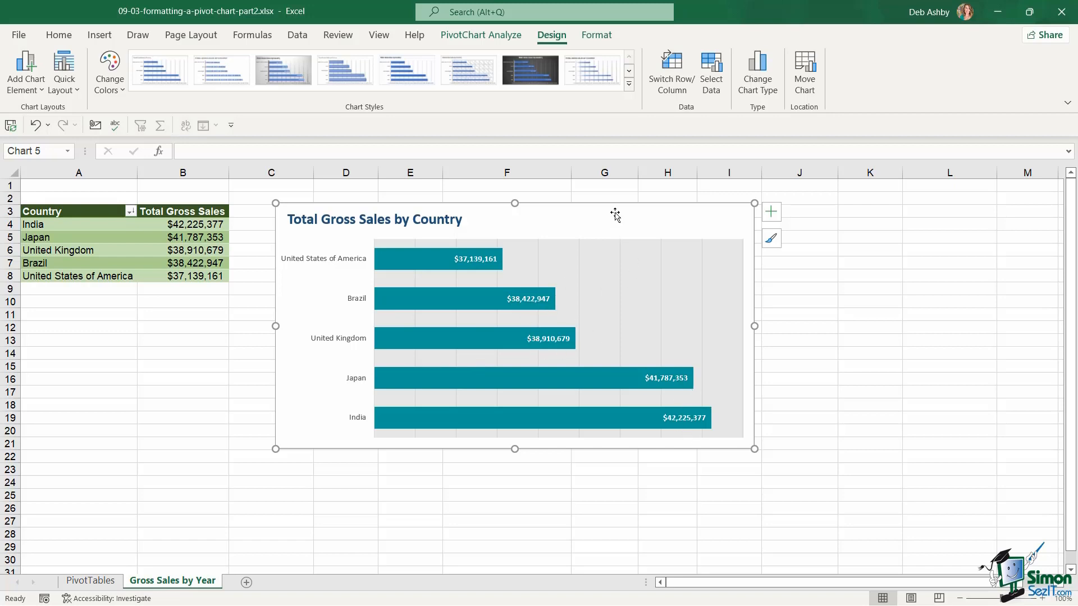
left_click_drag(611, 205, 611, 208)
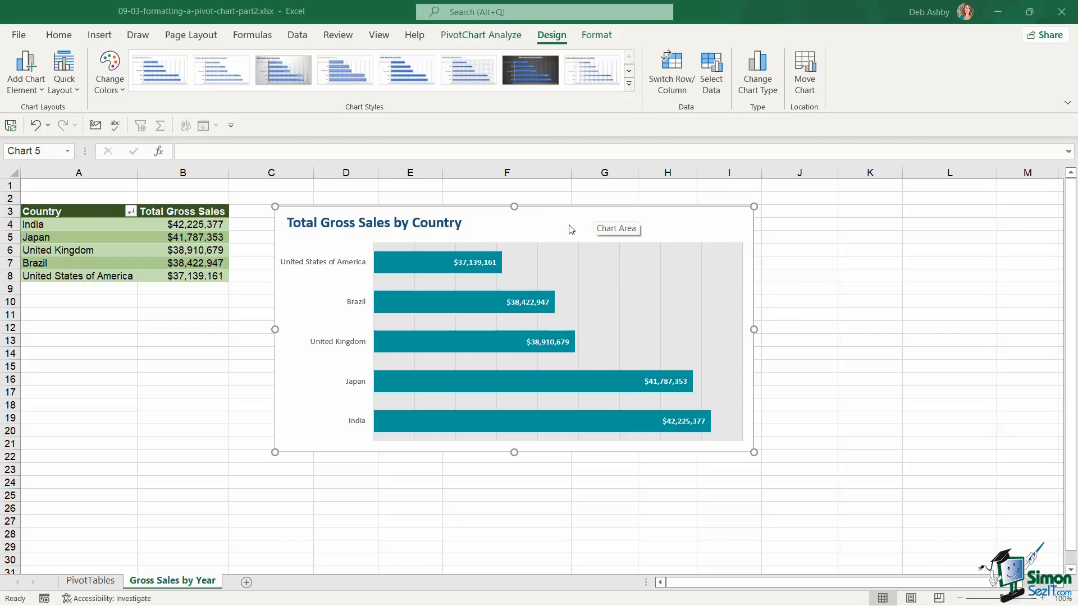
Step: Open the Fill & Line formatting options for the data labels on the bars
left_click(466, 266)
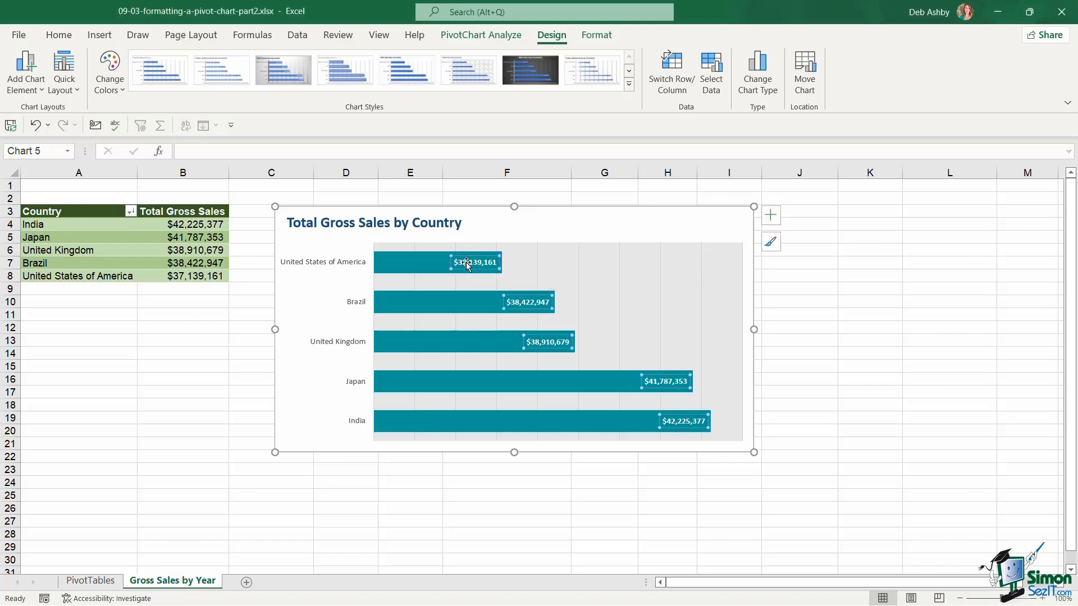
right_click(477, 265)
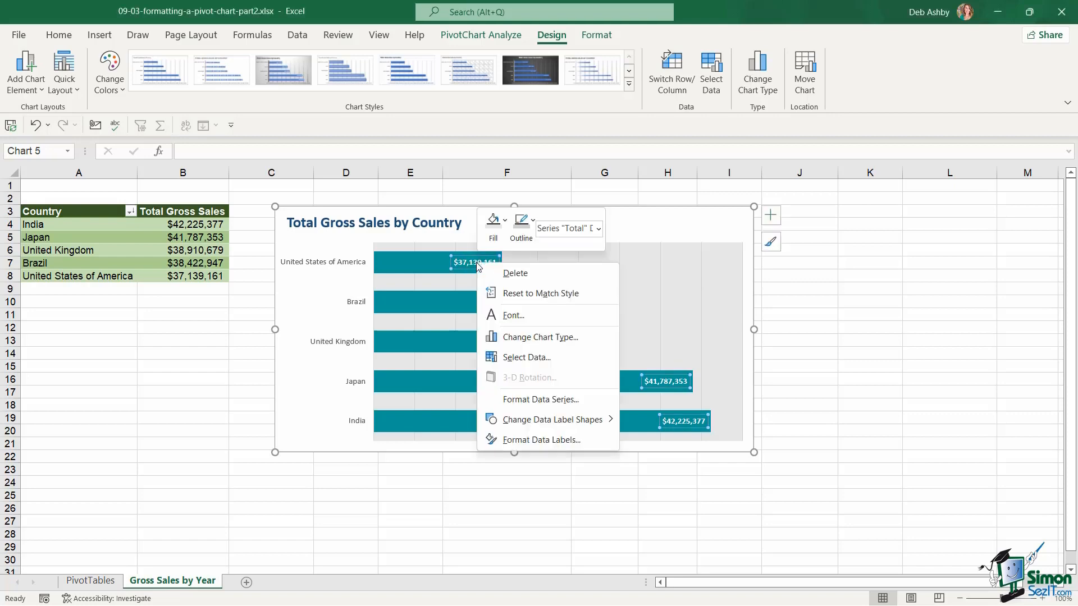
left_click(568, 441)
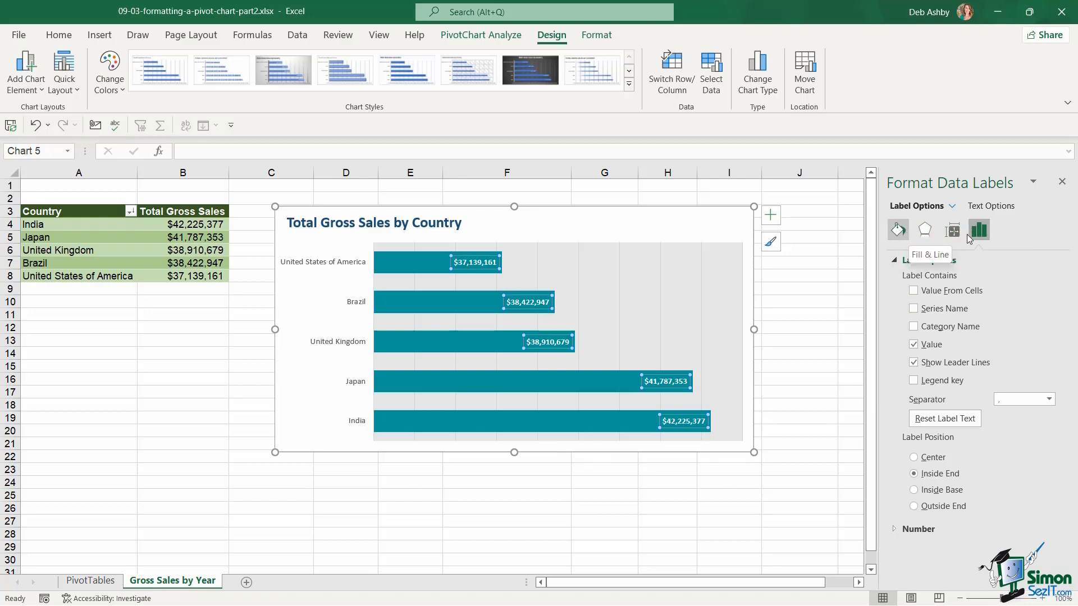
left_click(894, 231)
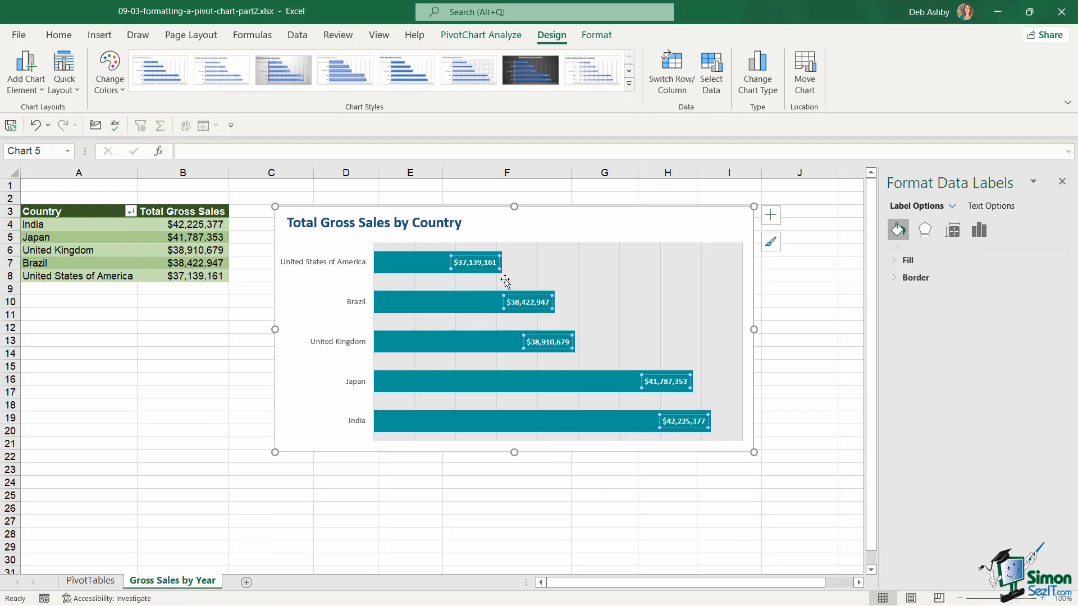
Step: Try a solid black border around the bars' data labels, and set the border back to No line
left_click(896, 279)
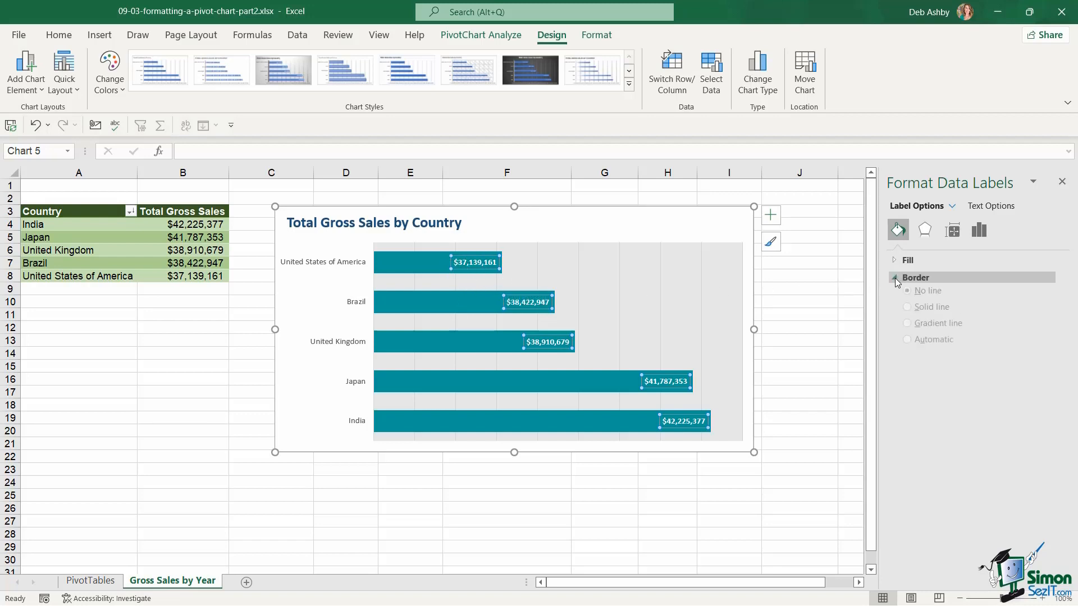
left_click(908, 315)
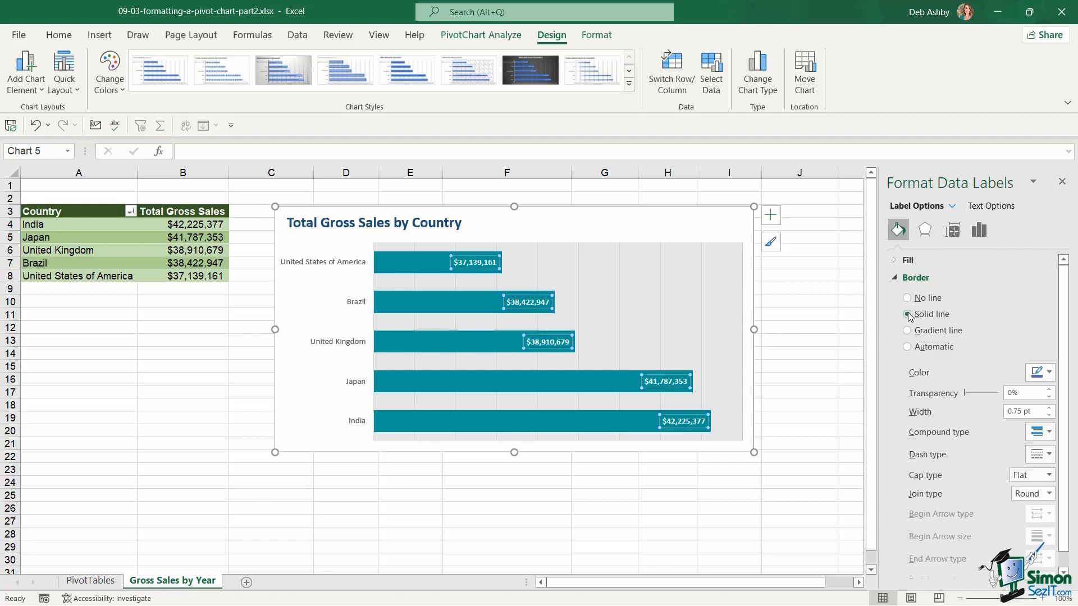
left_click(1047, 372)
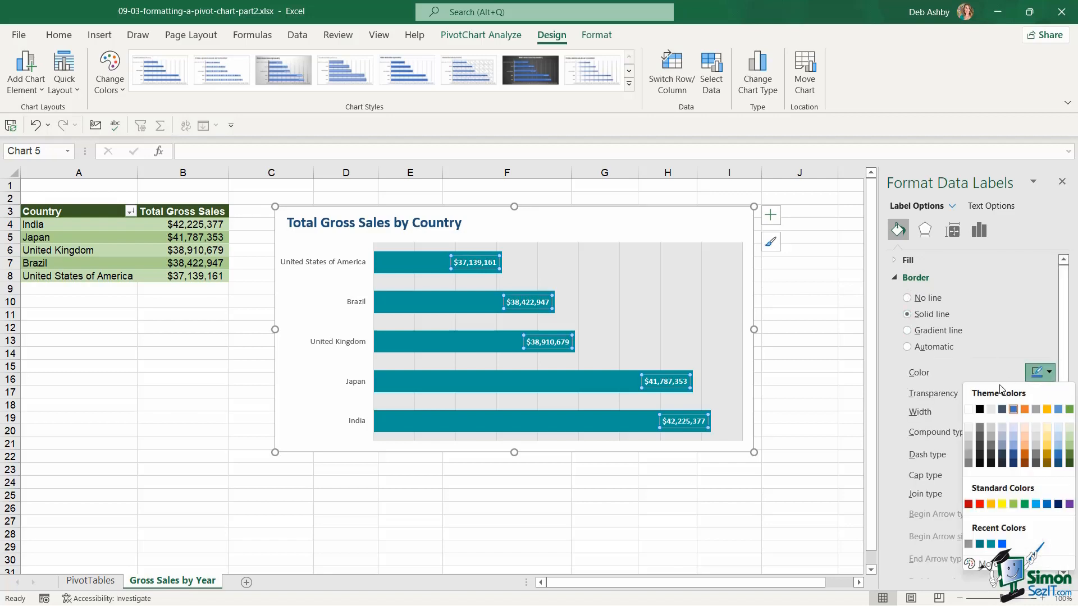
left_click(978, 409)
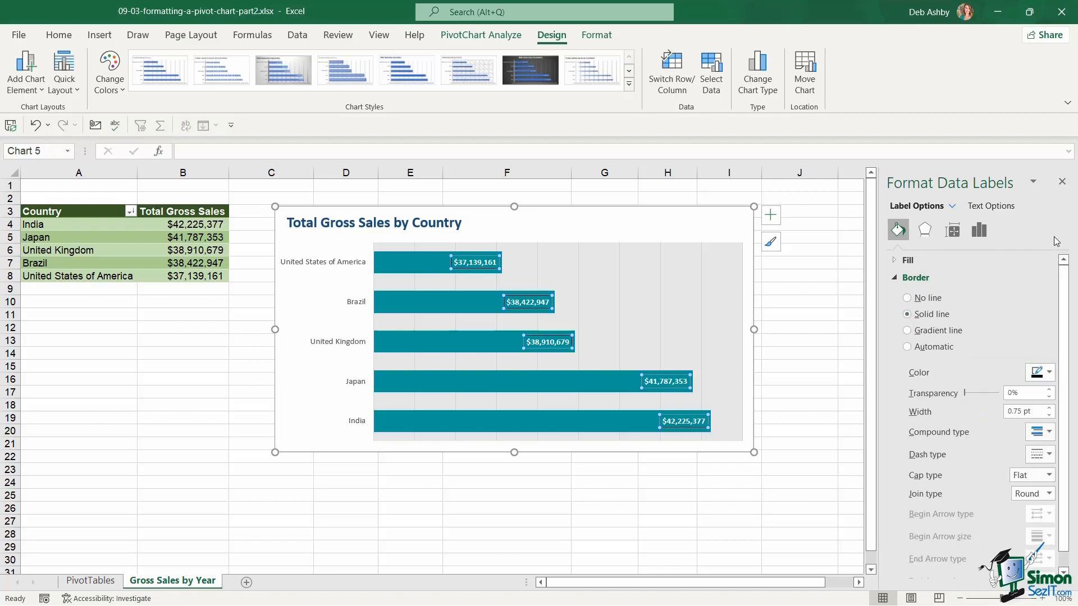
left_click(832, 266)
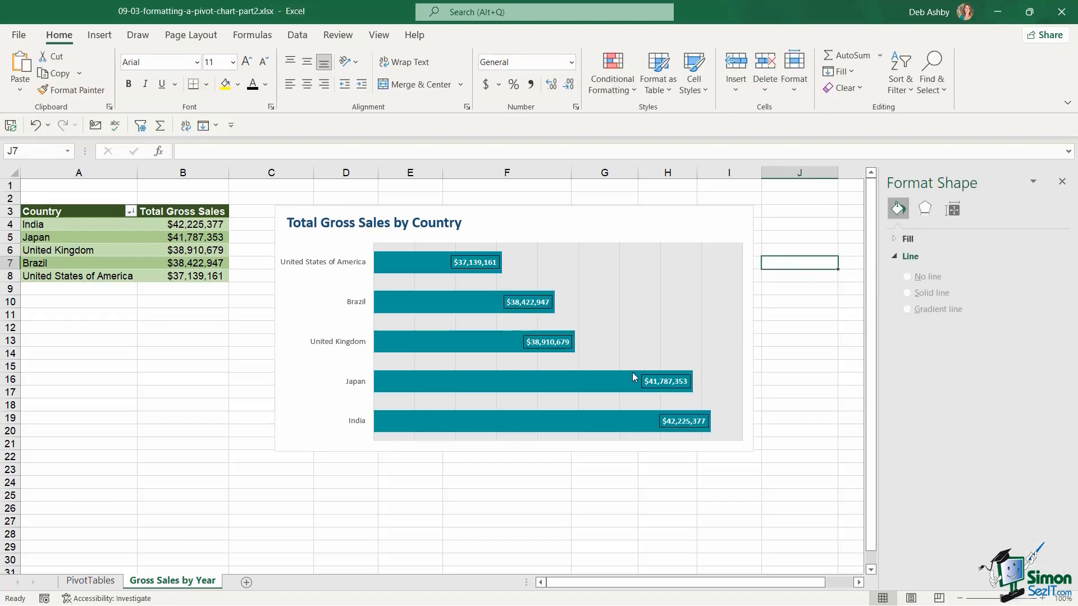
left_click(475, 261)
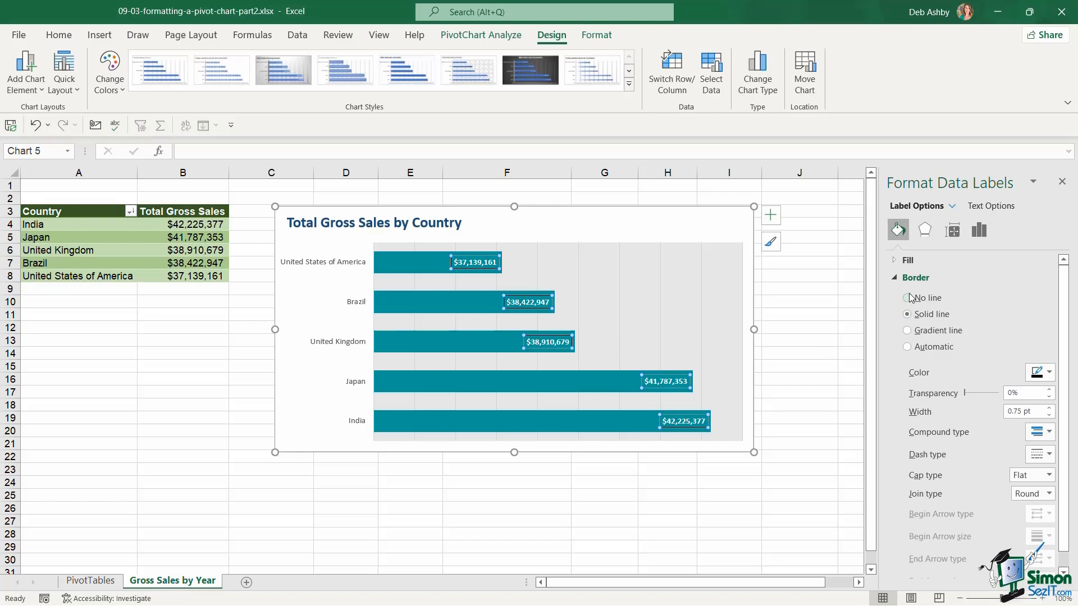
left_click(907, 297)
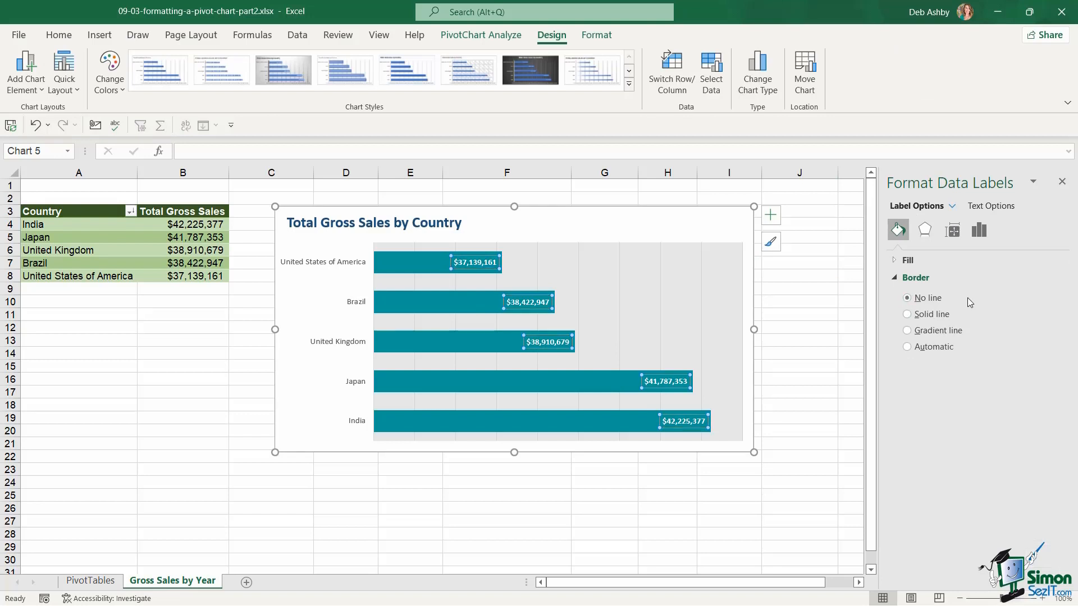
Step: Review the data labels' effects, size and alignment formatting options without changing them
left_click(925, 230)
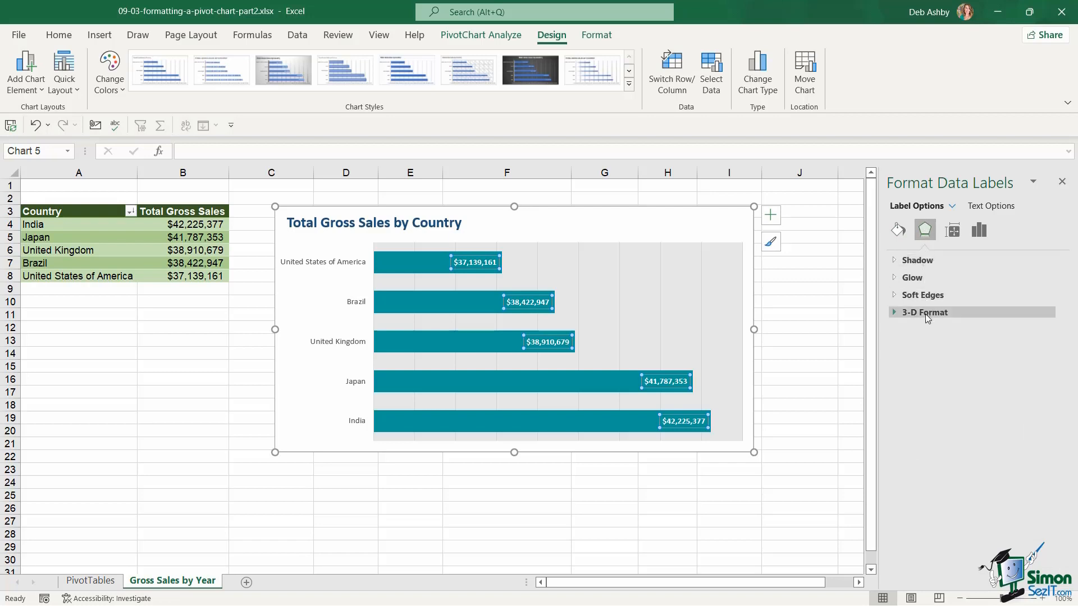
left_click(954, 234)
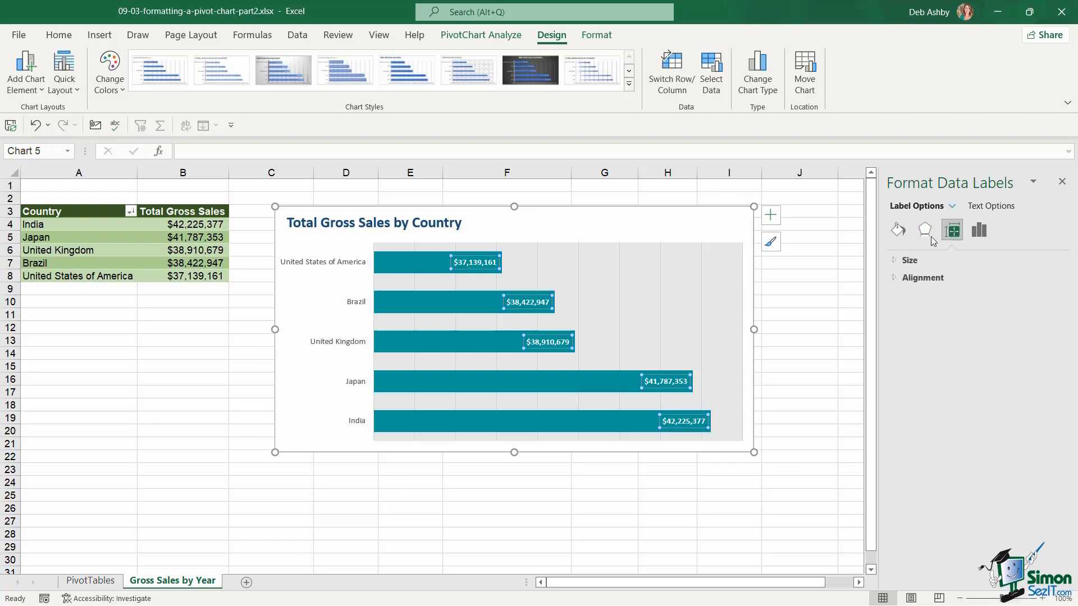
left_click(893, 260)
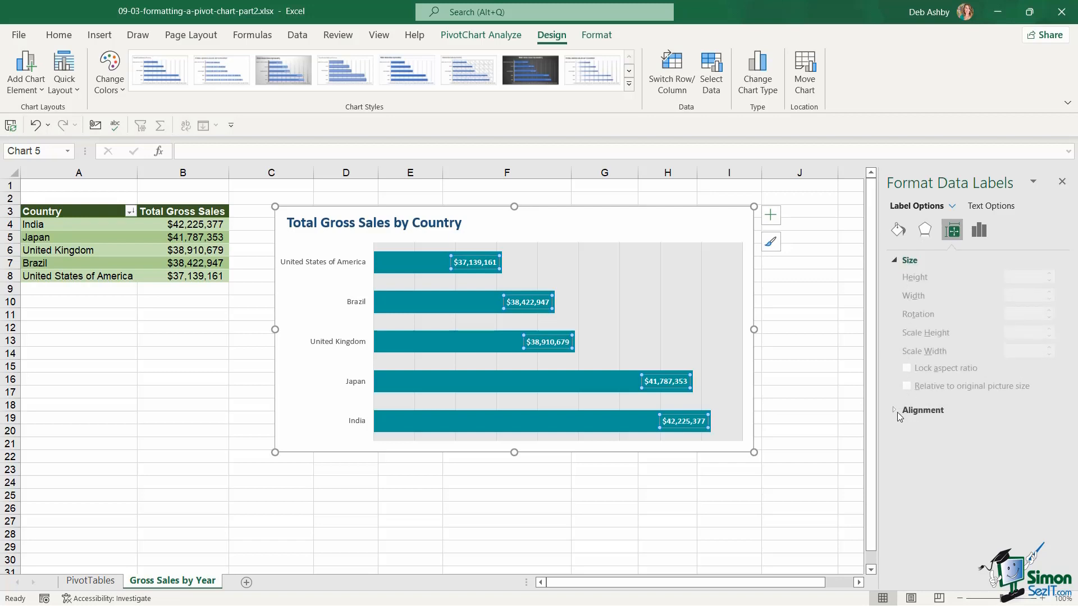
left_click(898, 411)
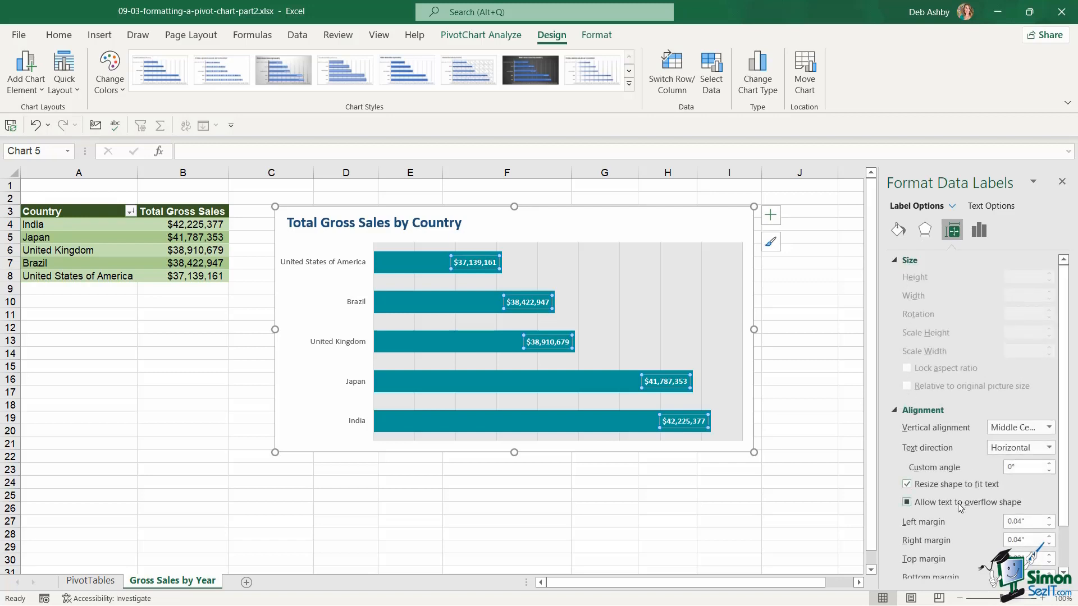
Step: Try including the series name and the category name in the data labels, and remove each one again
left_click(979, 228)
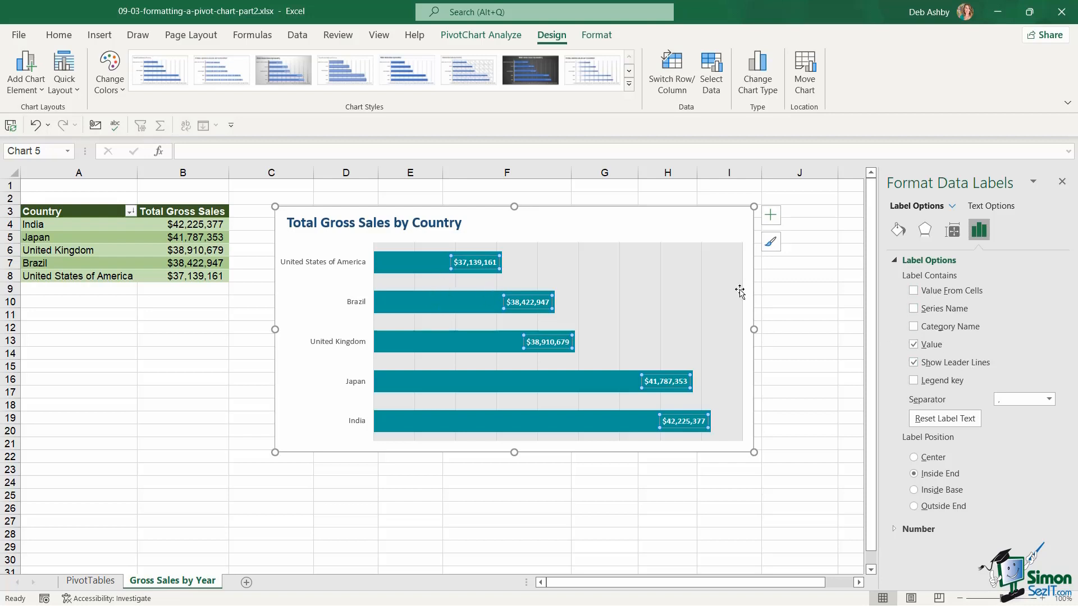
left_click(913, 308)
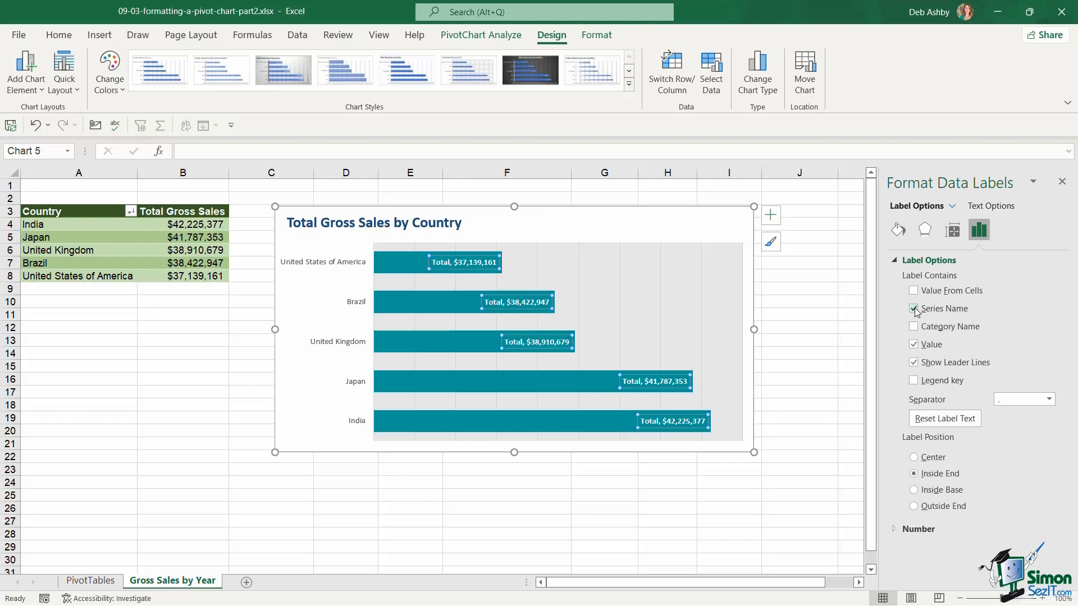
left_click(913, 309)
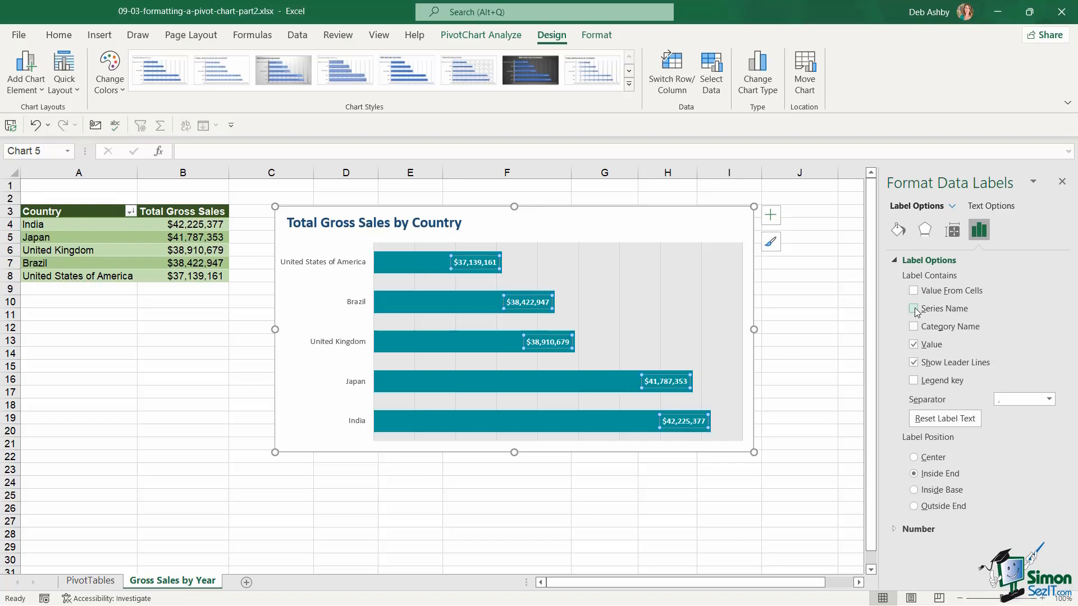
left_click(913, 326)
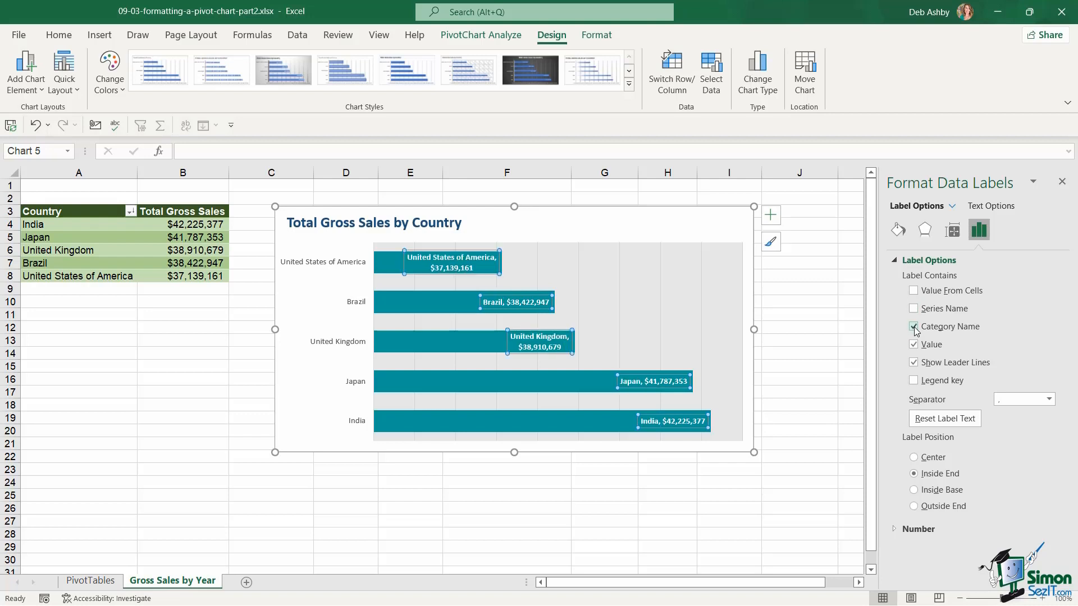
left_click(914, 326)
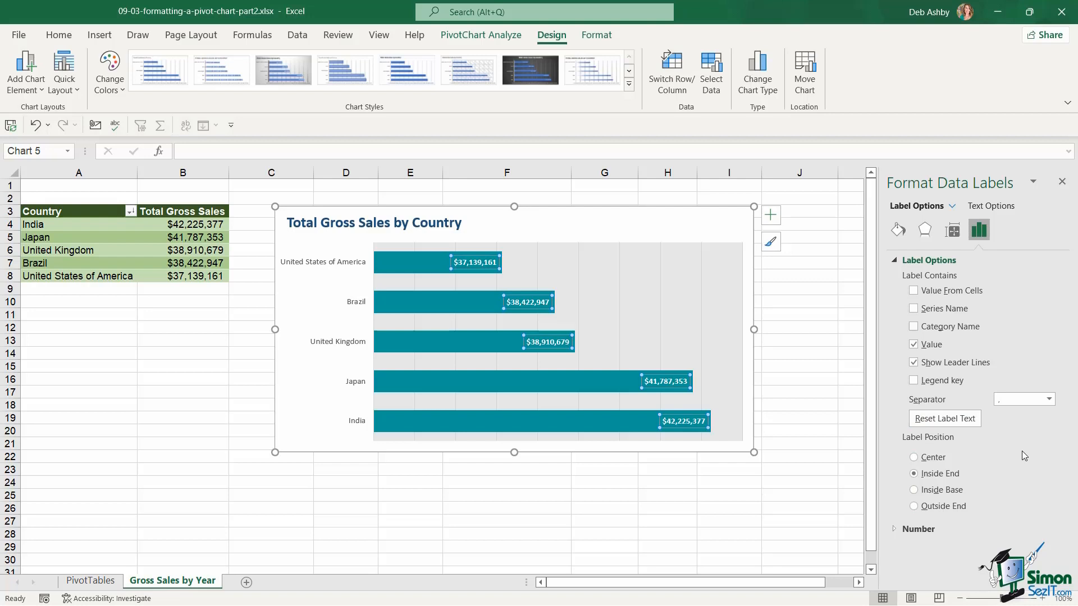
Step: Format the data labels as Currency with 0 decimal places and no symbol, and close the label formatting options
left_click(892, 530)
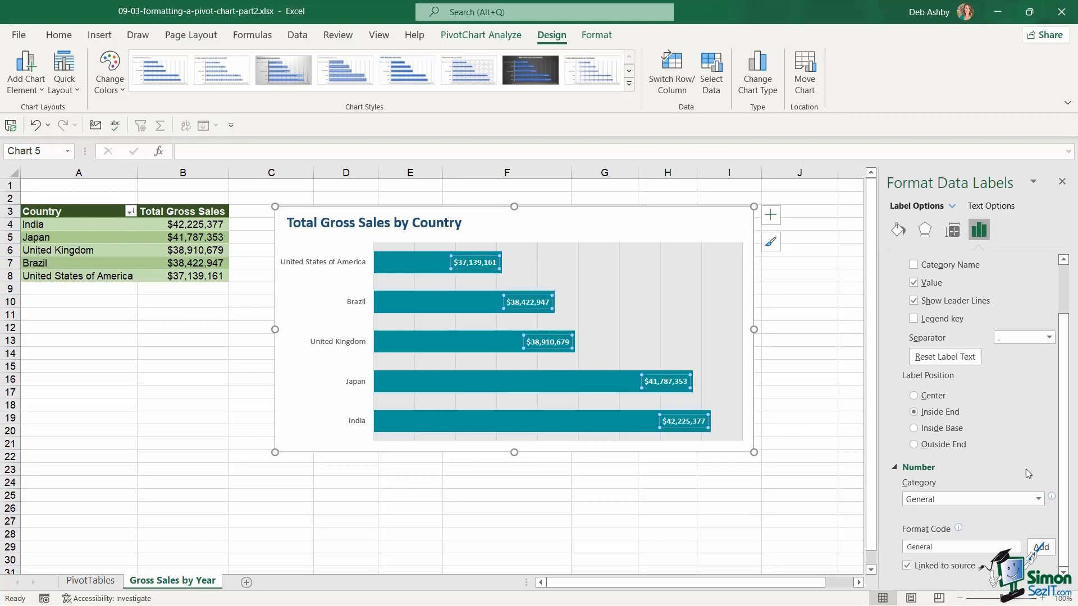
left_click(1037, 500)
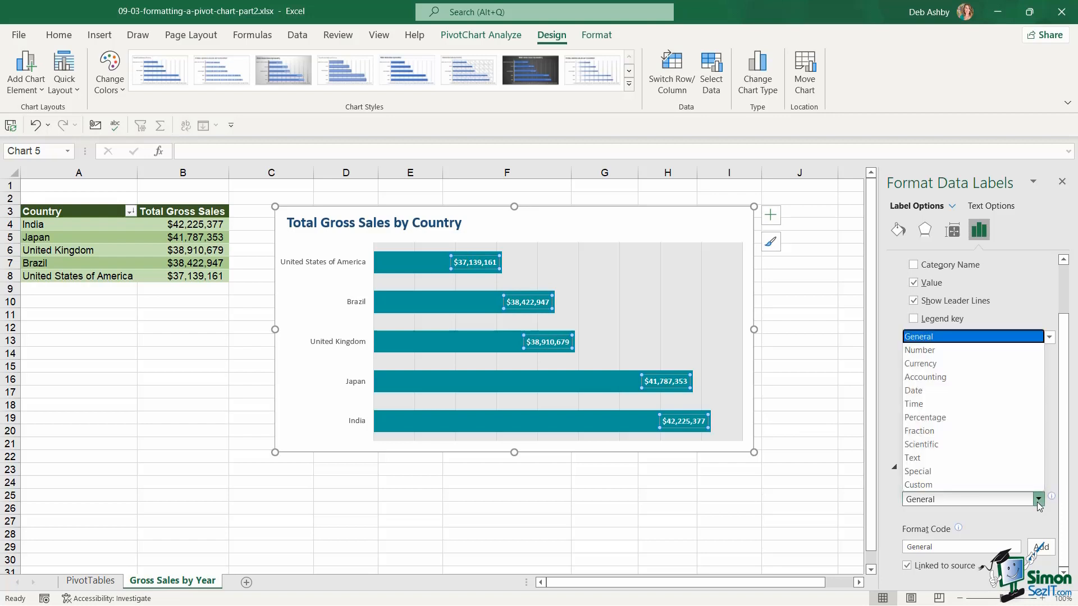
left_click(935, 363)
left_click_drag(1064, 381, 1070, 471)
left_click(992, 409)
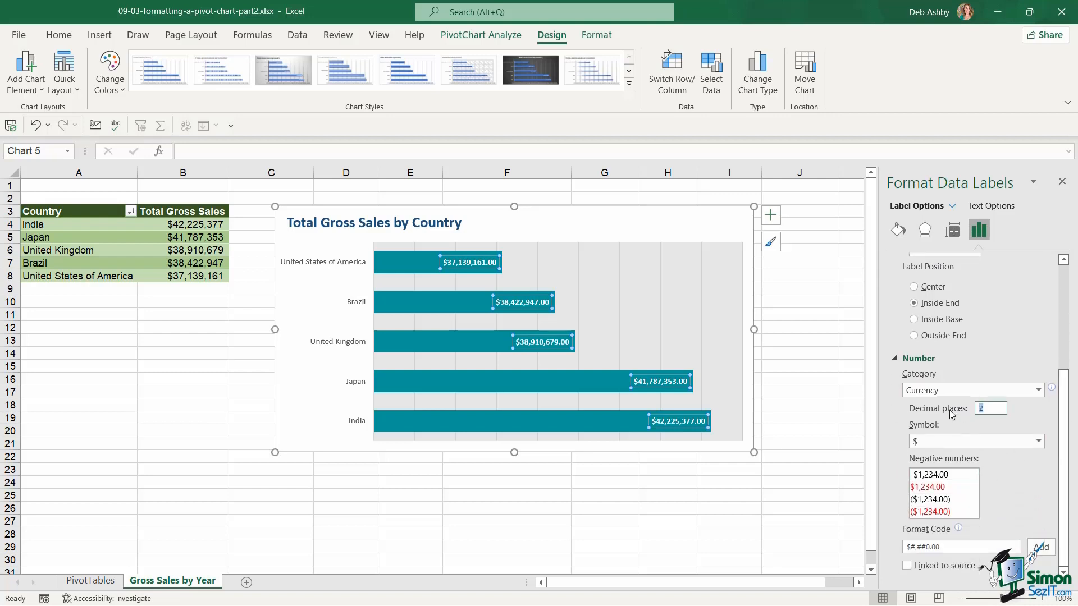
type("0")
left_click(1038, 441)
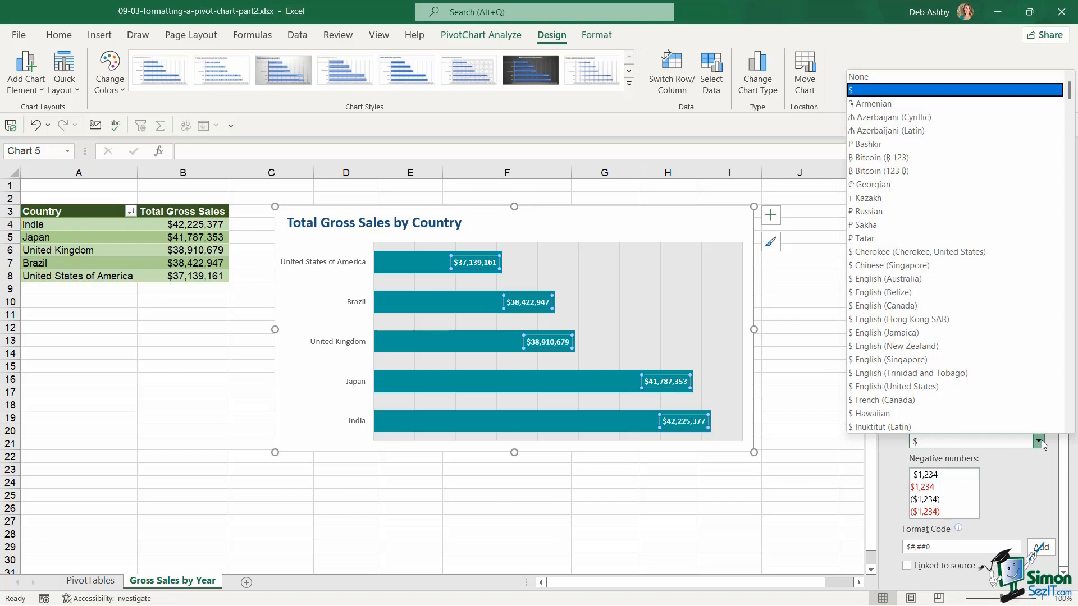
left_click(877, 85)
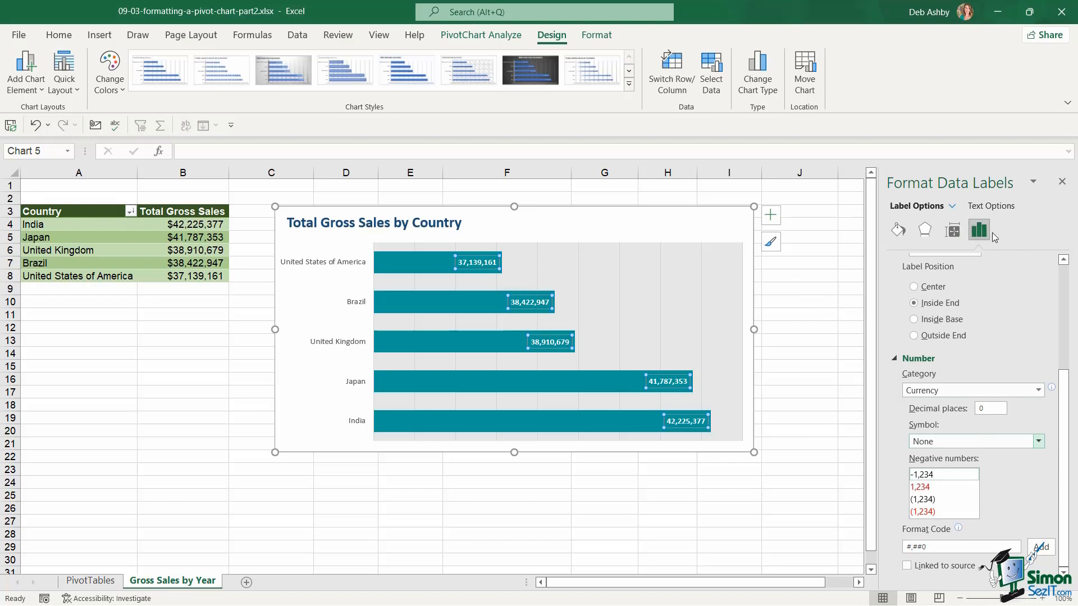
left_click(1062, 182)
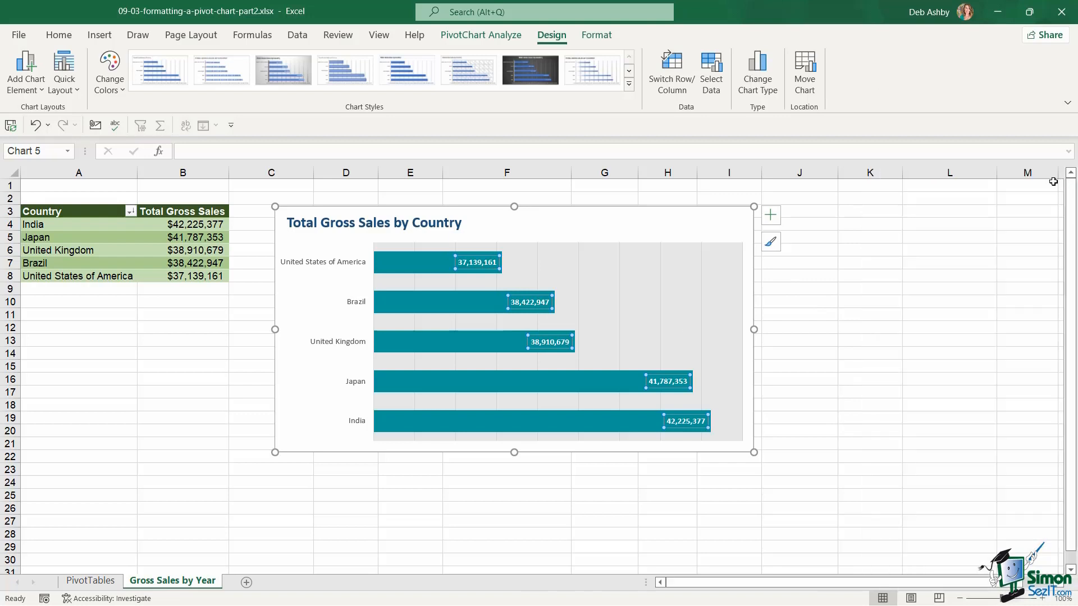
left_click(886, 278)
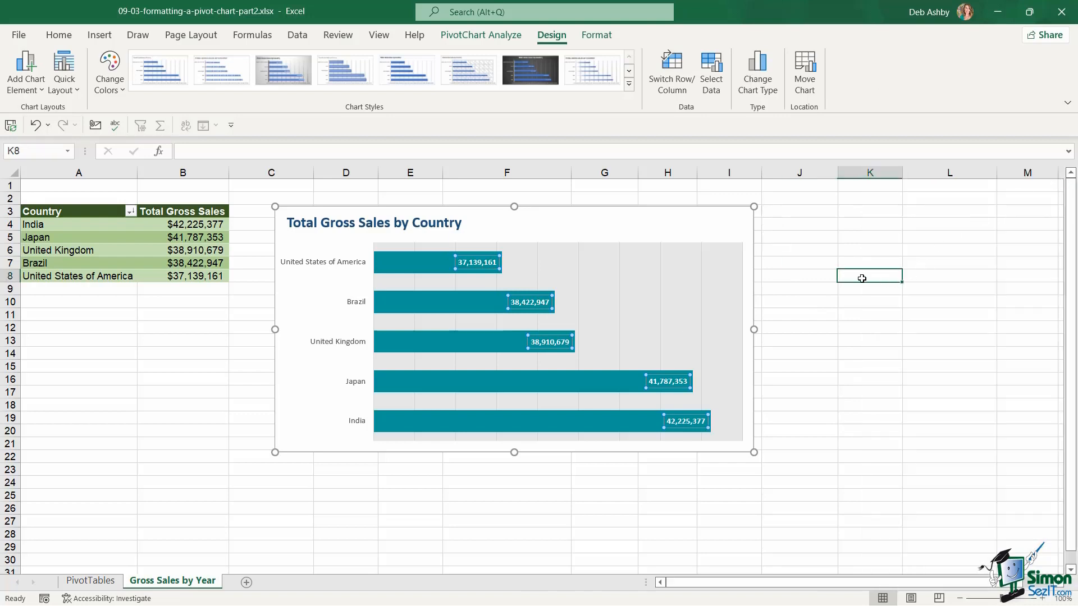
left_click(636, 251)
left_click(859, 249)
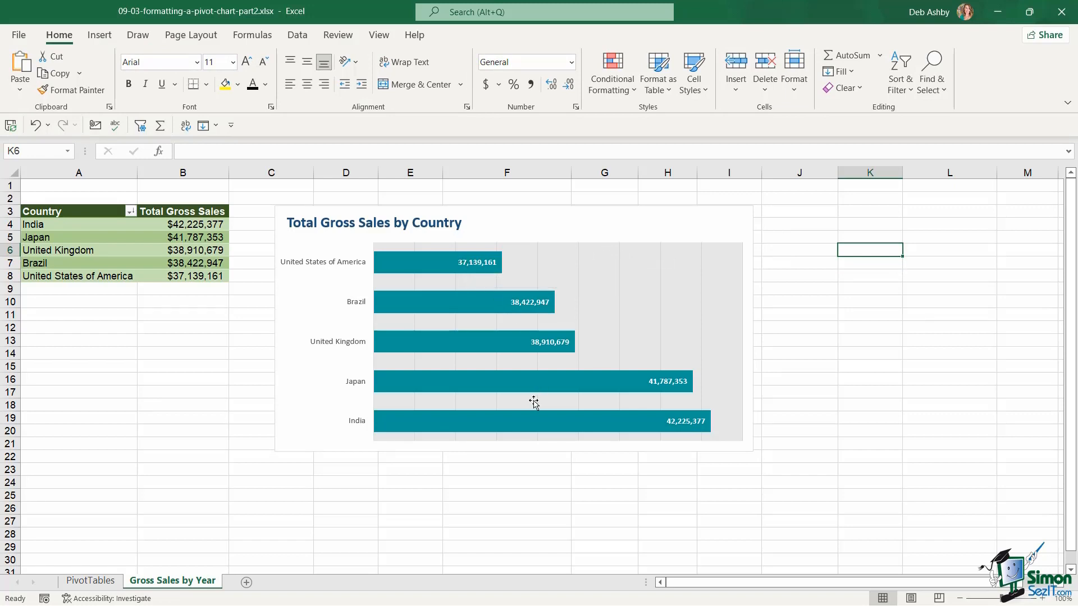
Step: Review the plot area's border and effects formatting options, and close them without making changes
left_click(597, 255)
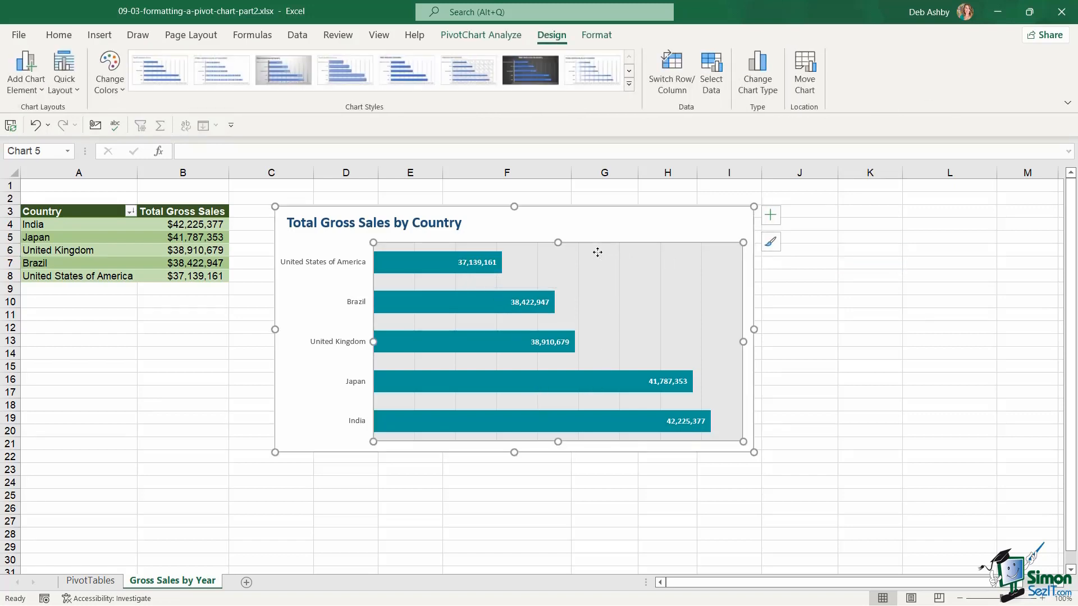
right_click(597, 252)
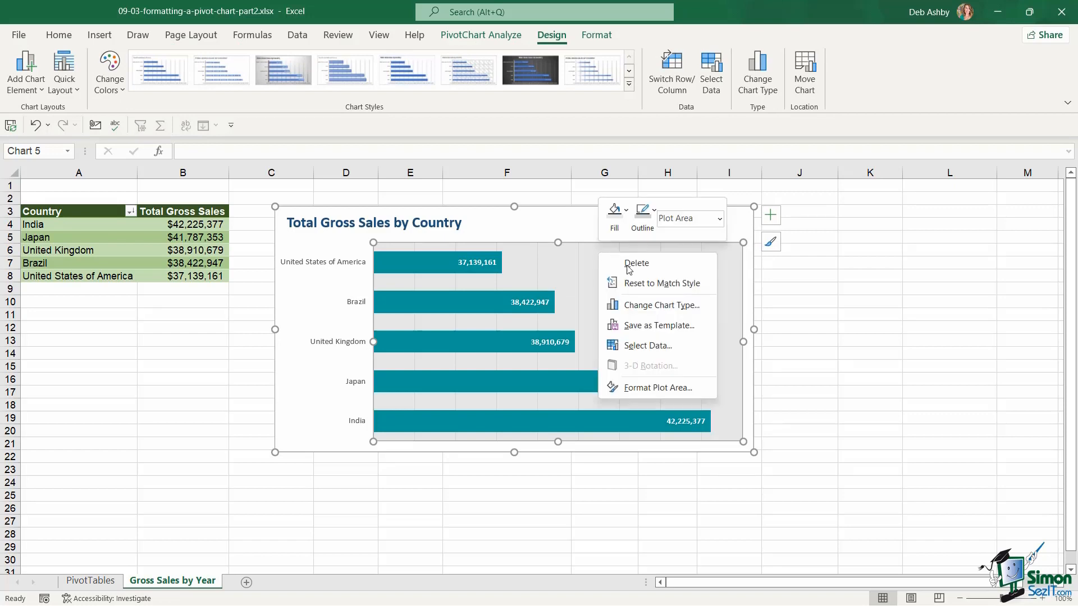
left_click(651, 386)
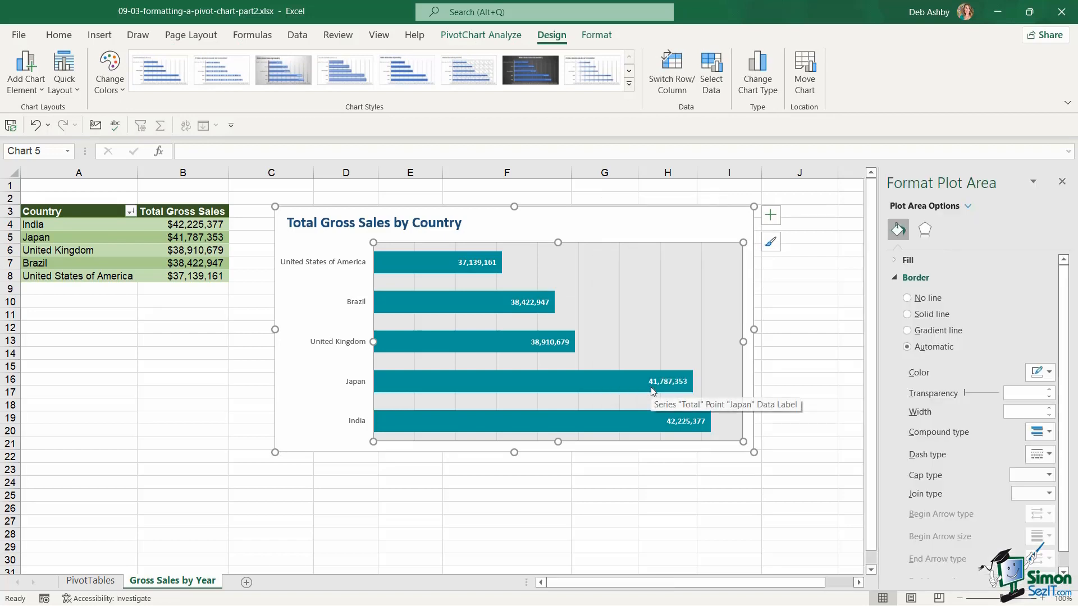
left_click(924, 228)
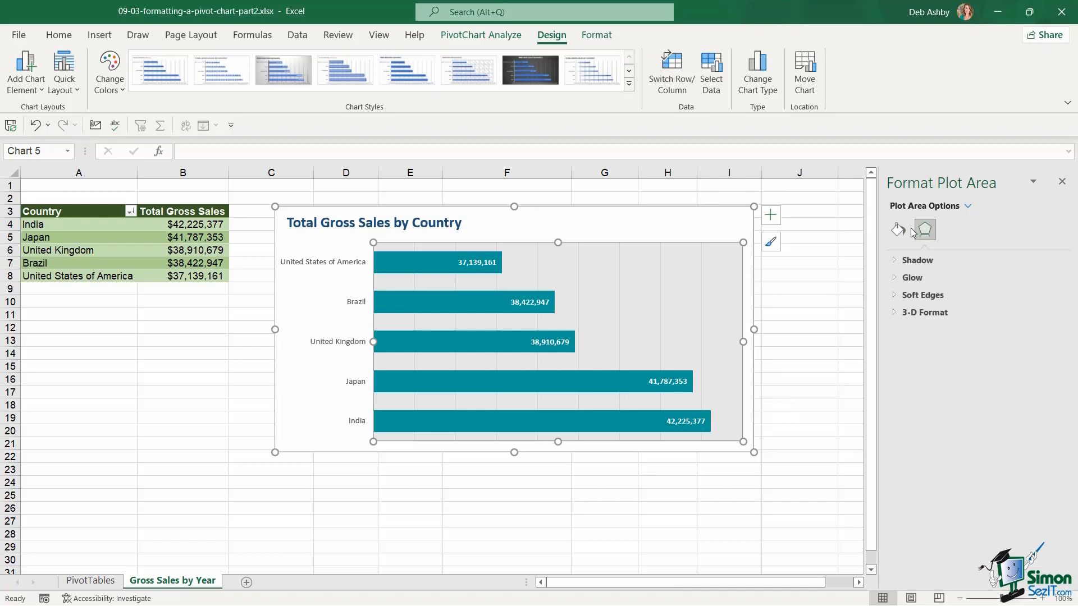
left_click(899, 228)
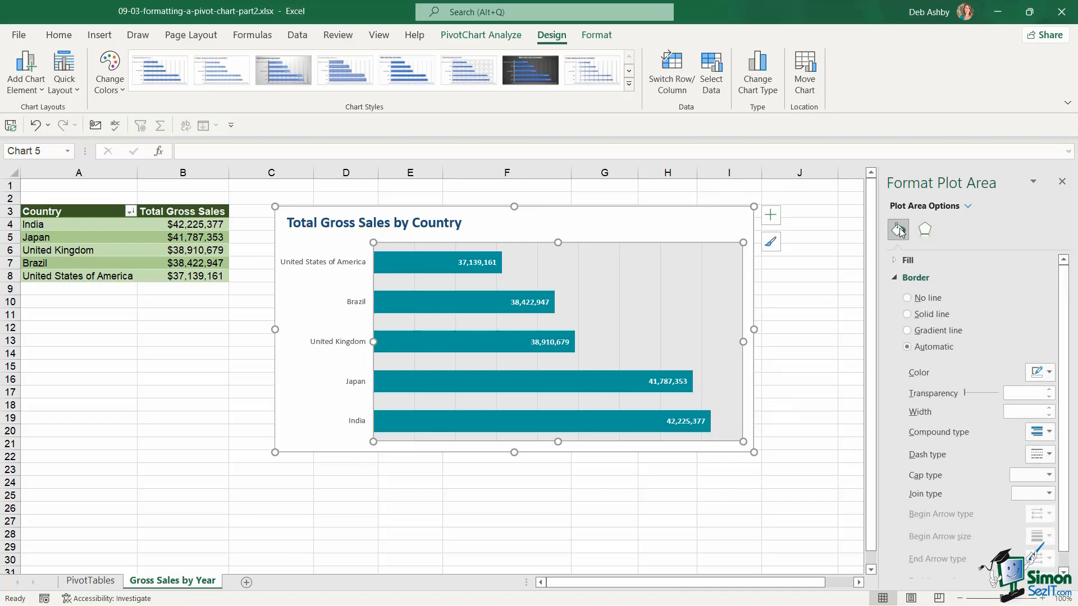
left_click(1061, 181)
left_click(864, 262)
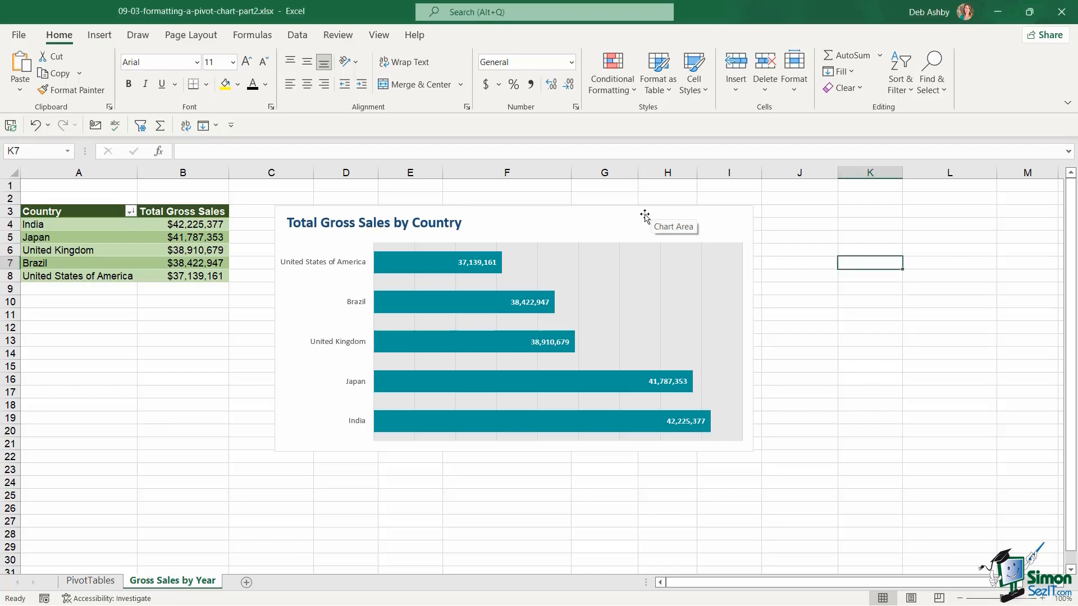
Step: View the source data on the PivotTables sheet, and duplicate the Gross Sales by Year sheet directly after the original
left_click(96, 583)
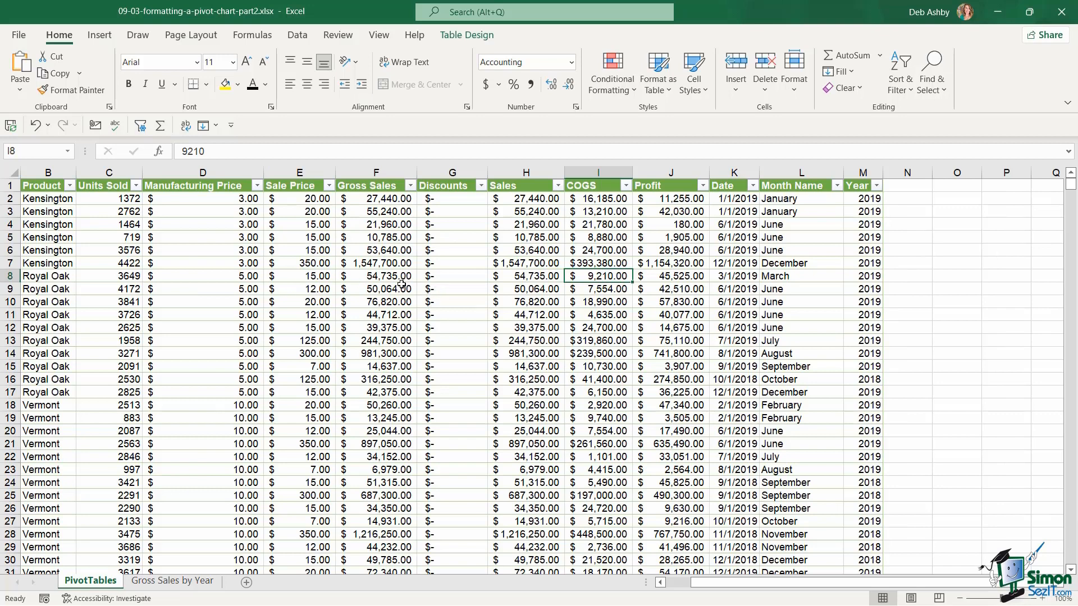
left_click(151, 584)
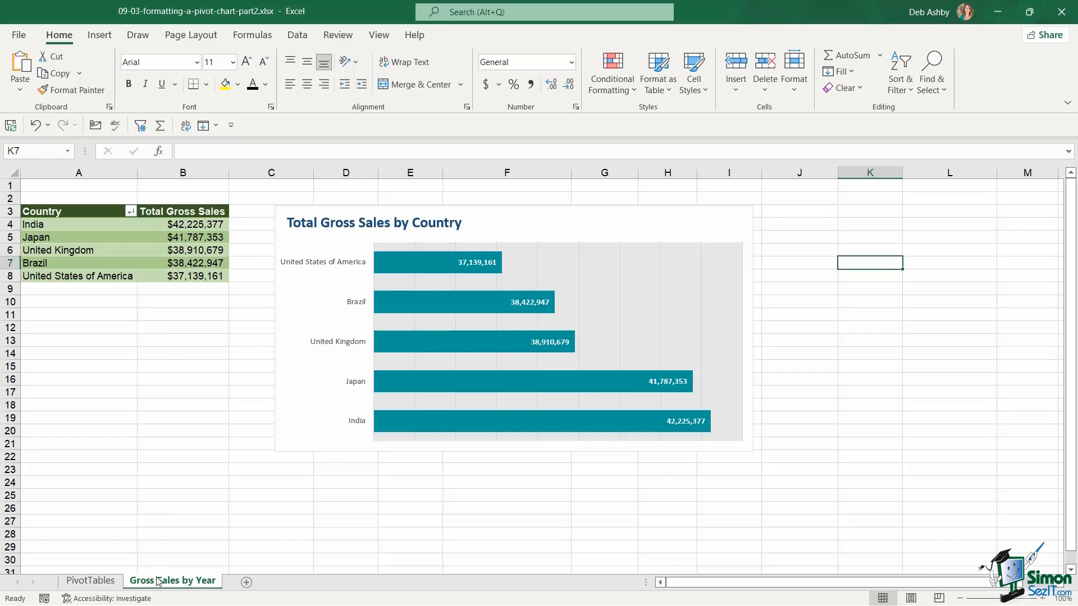
left_click_drag(151, 582, 234, 587)
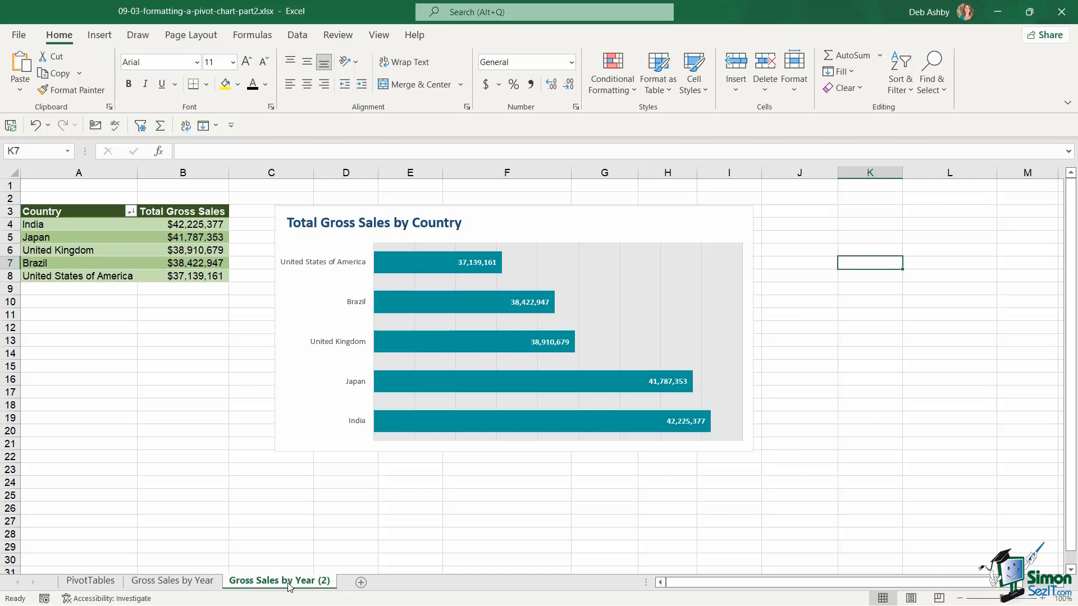
Step: Display the PivotTable field list and replace Country with Product in the PivotTable's rows
left_click(555, 301)
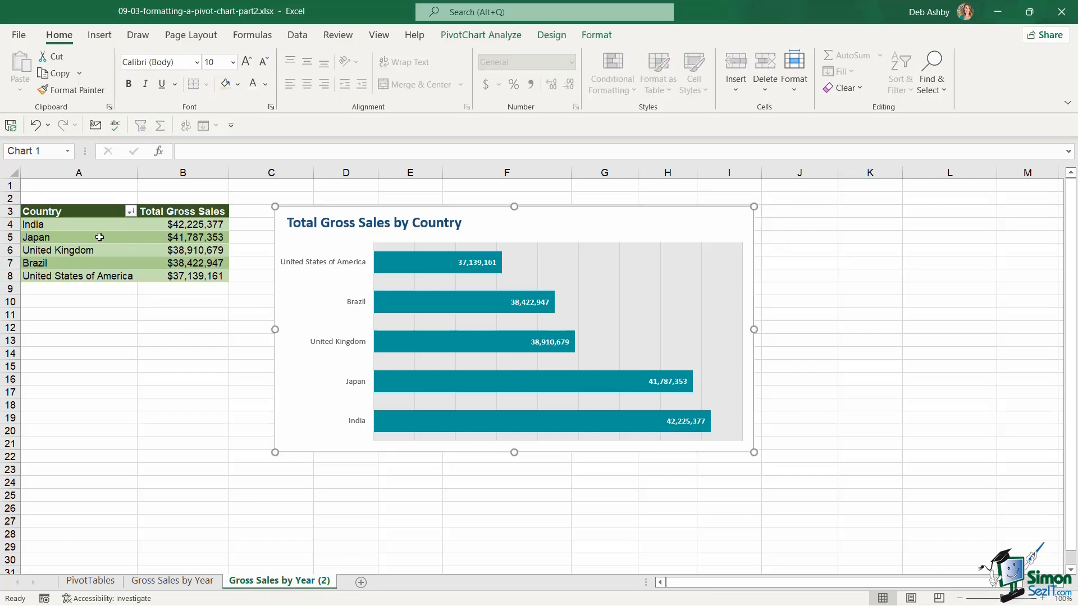
left_click(99, 236)
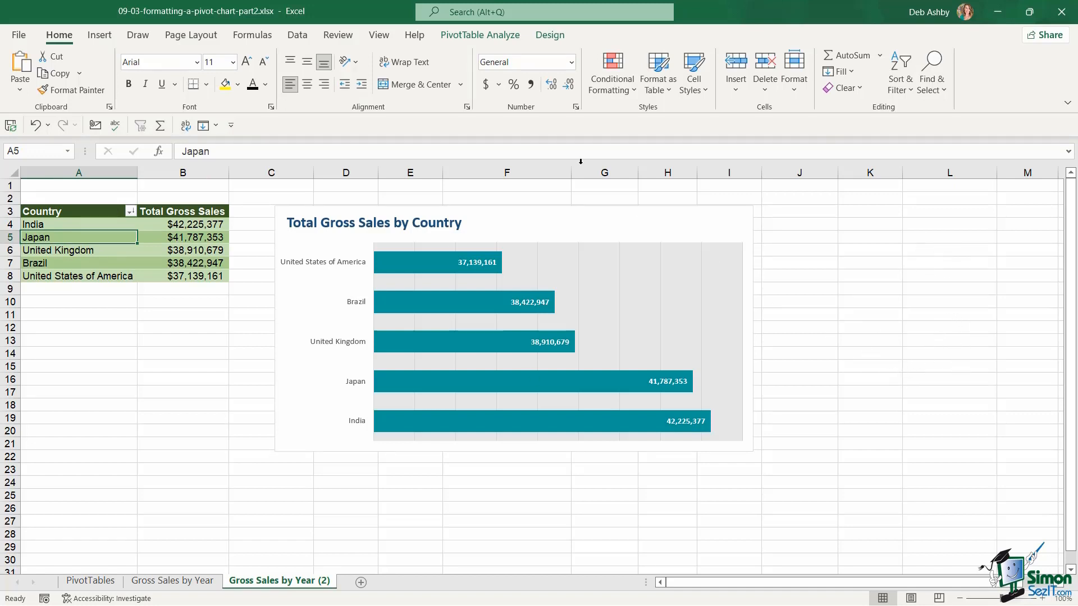
left_click(482, 35)
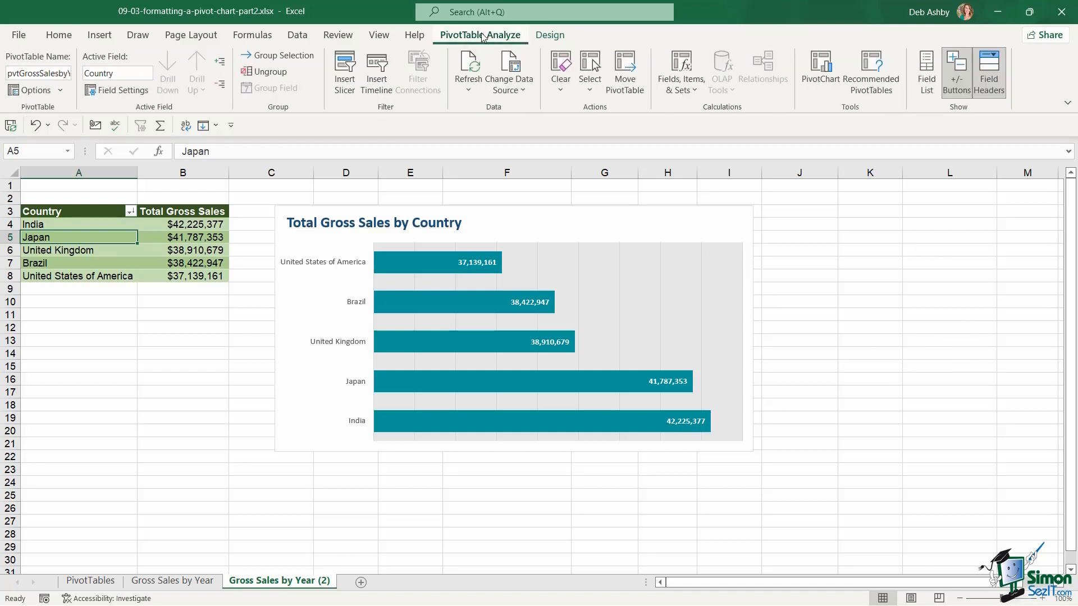
left_click(929, 79)
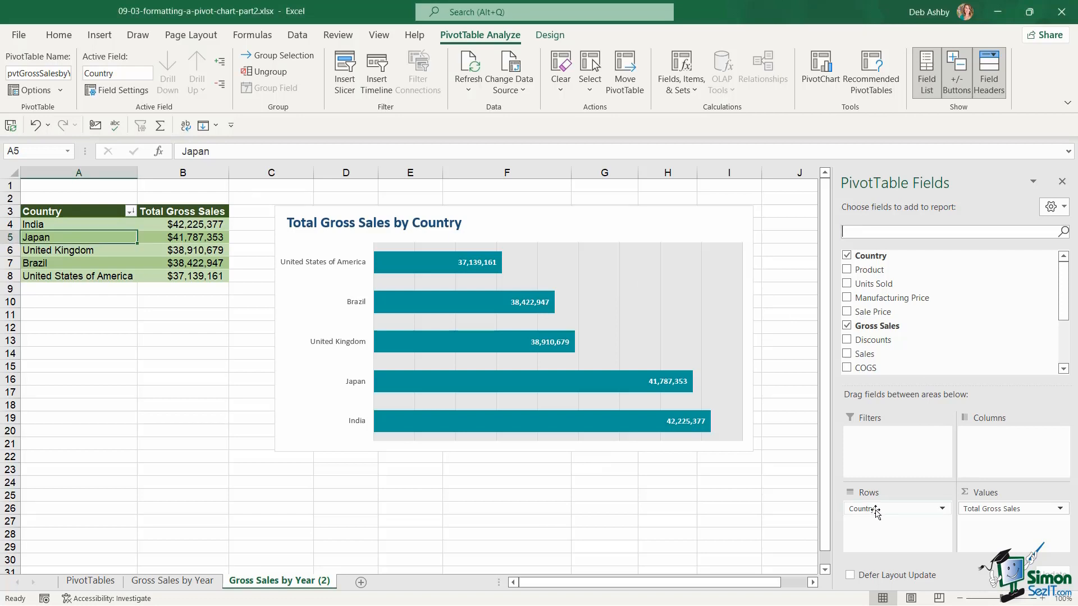
left_click_drag(874, 514, 719, 481)
left_click_drag(913, 269, 877, 523)
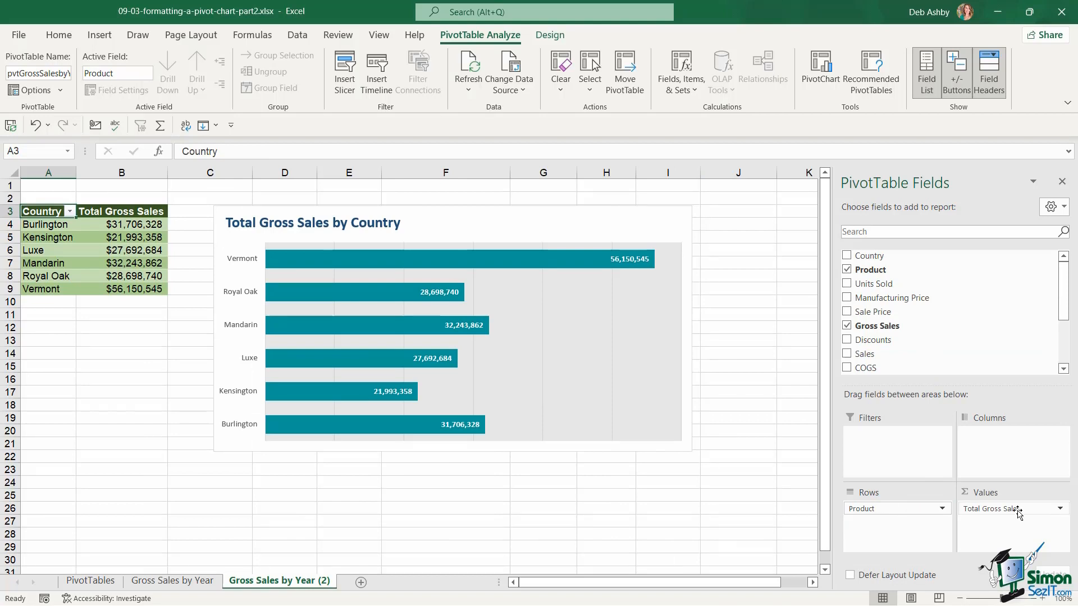
Step: Replace Total Gross Sales with the Profit field in the PivotTable's values
left_click_drag(1013, 509, 741, 484)
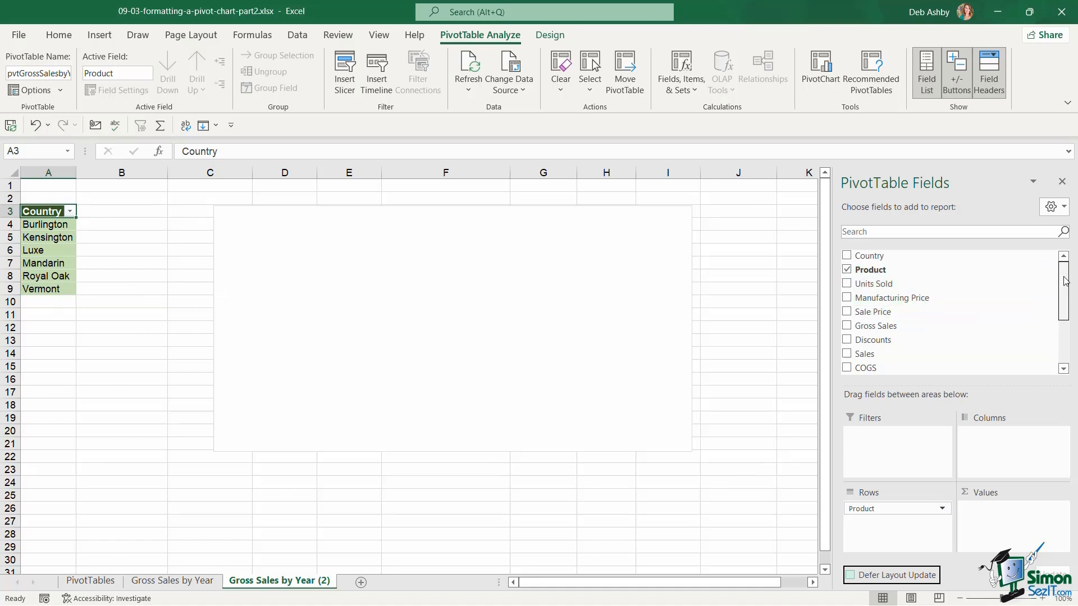
left_click_drag(1065, 281, 1065, 323)
left_click_drag(867, 291, 998, 524)
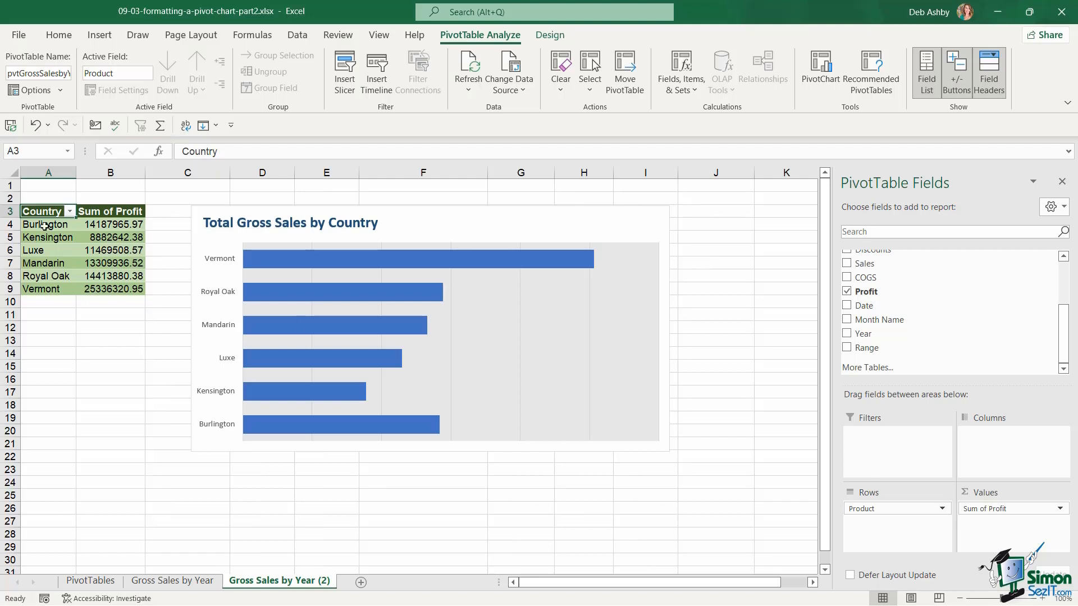
left_click(113, 212)
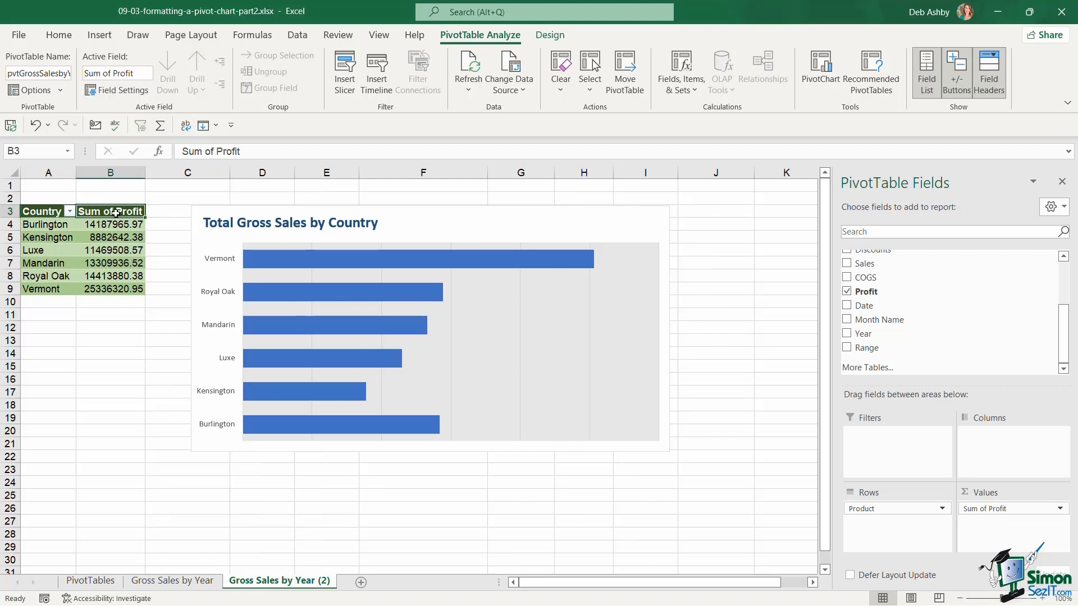
left_click(109, 226)
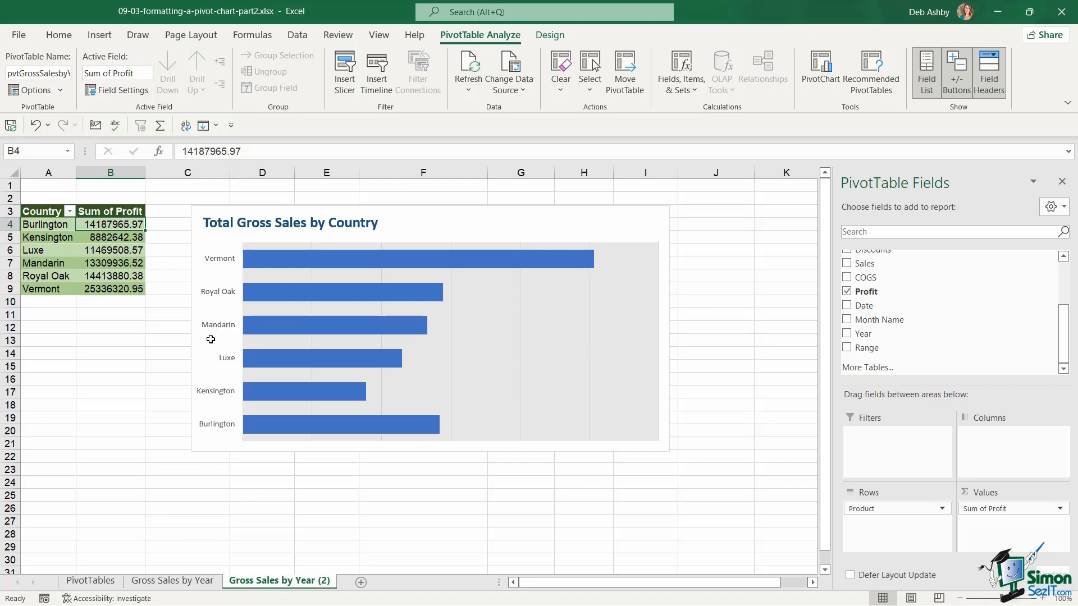
Step: Change the PivotChart on the duplicated sheet from a clustered bar to a standard Pie chart
left_click(505, 224)
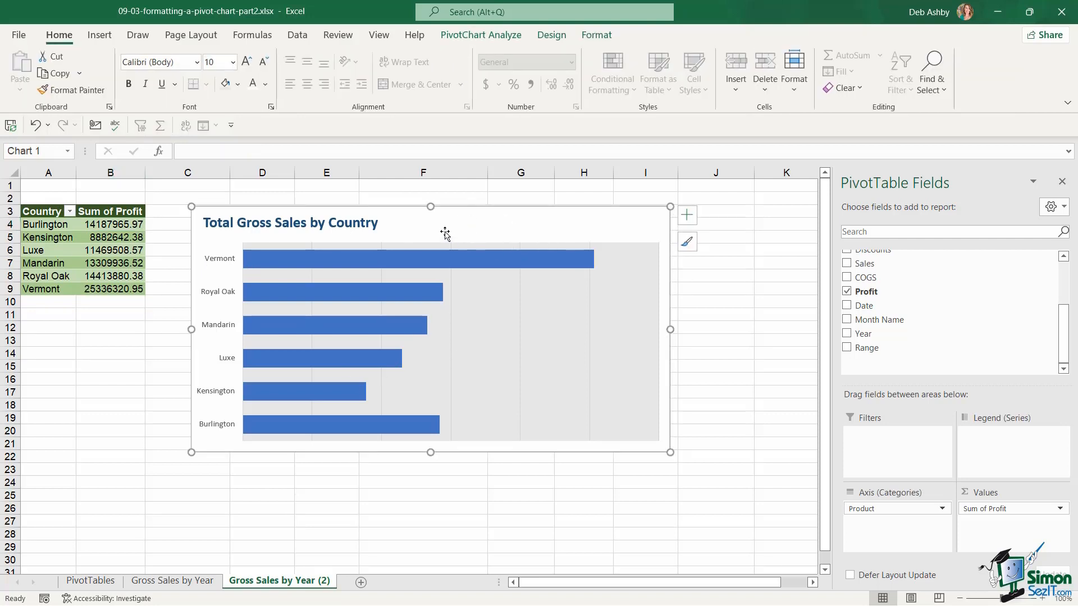
left_click(481, 36)
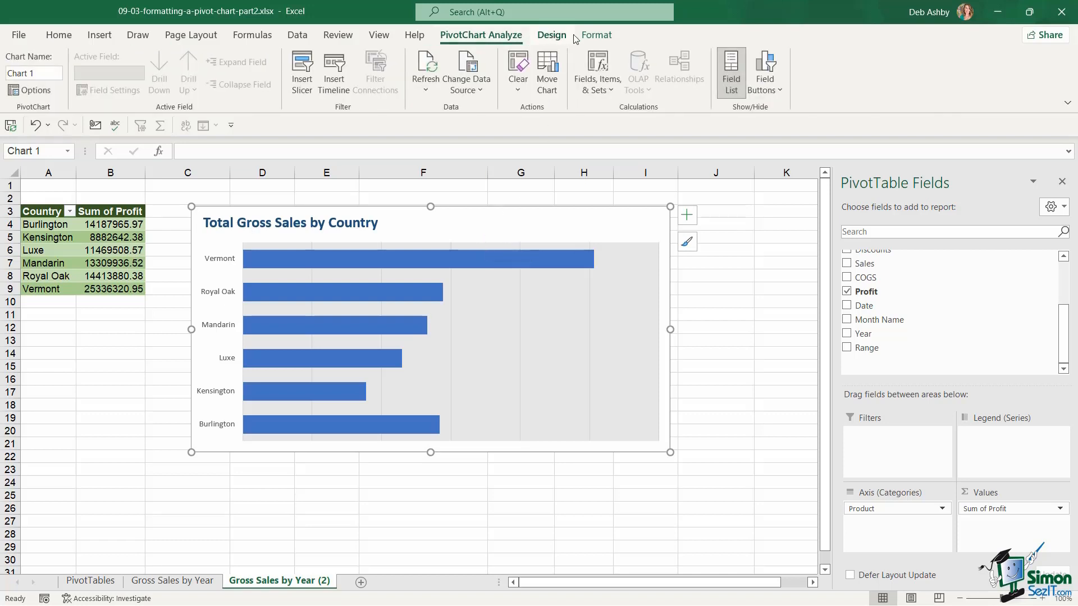
left_click(551, 35)
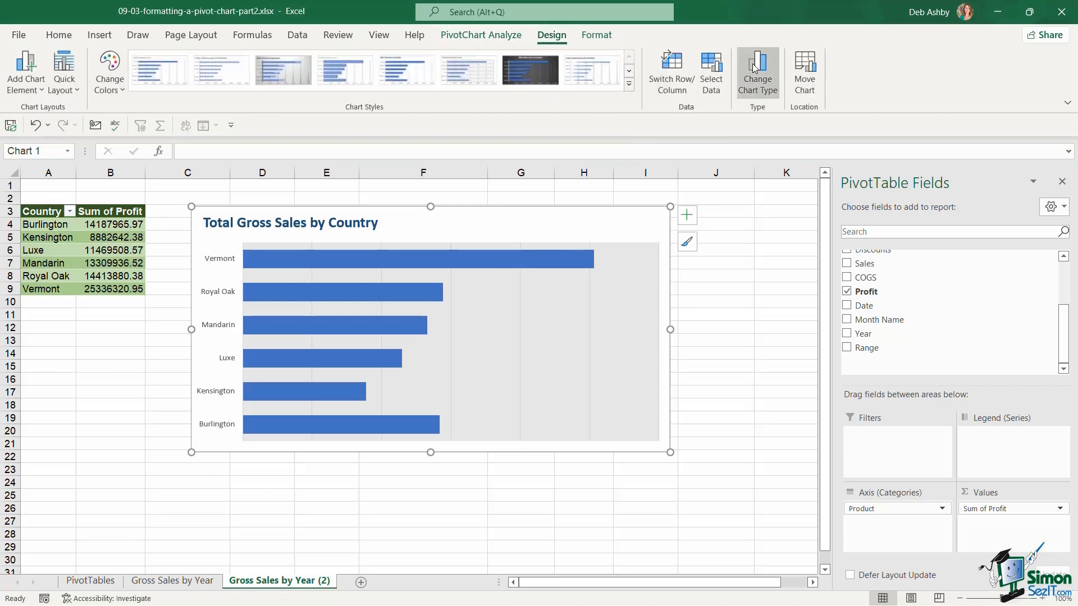
left_click(757, 71)
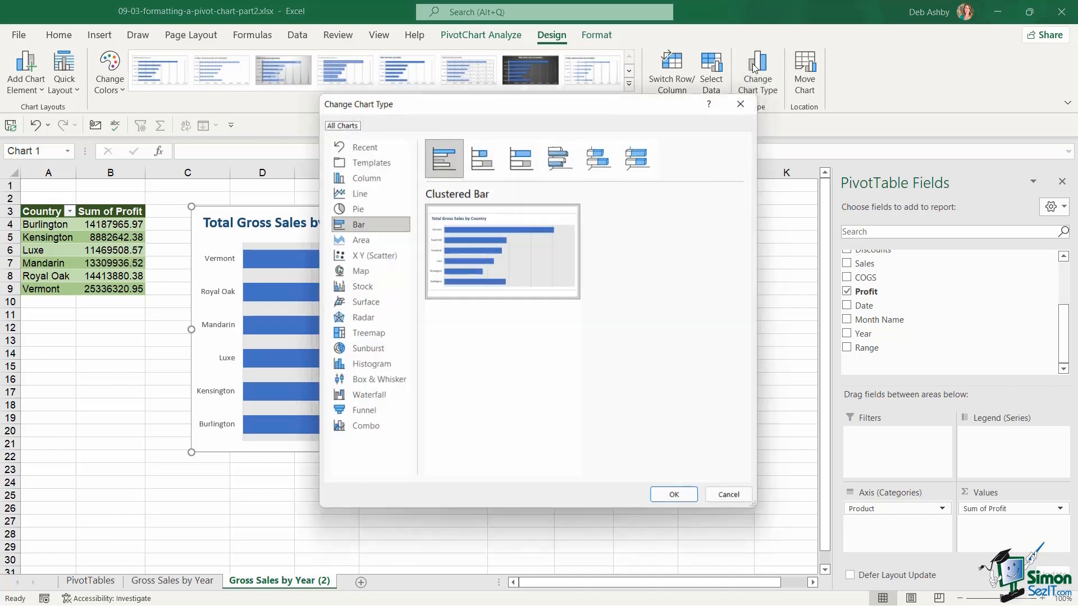
left_click(366, 207)
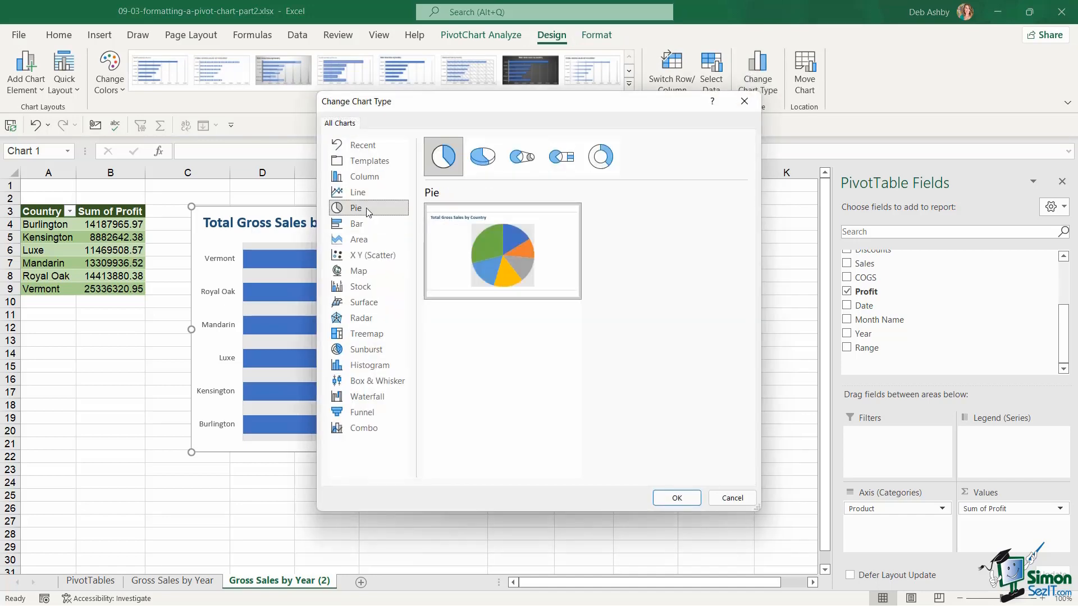
left_click(676, 498)
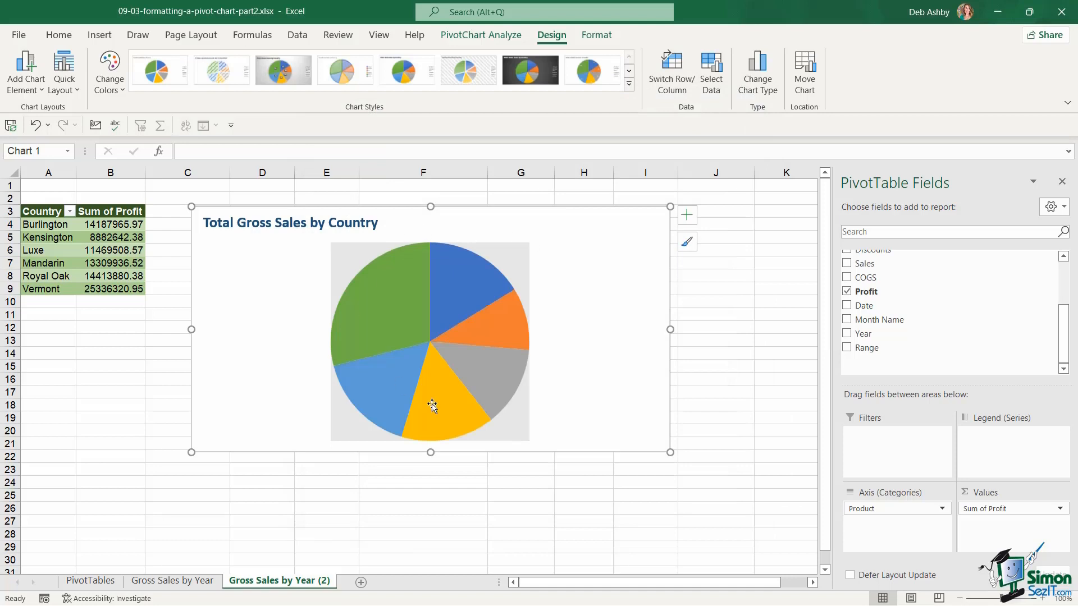
Step: Remove the grey background from the pie chart's plot area by setting its shape fill to No Fill
left_click(517, 257)
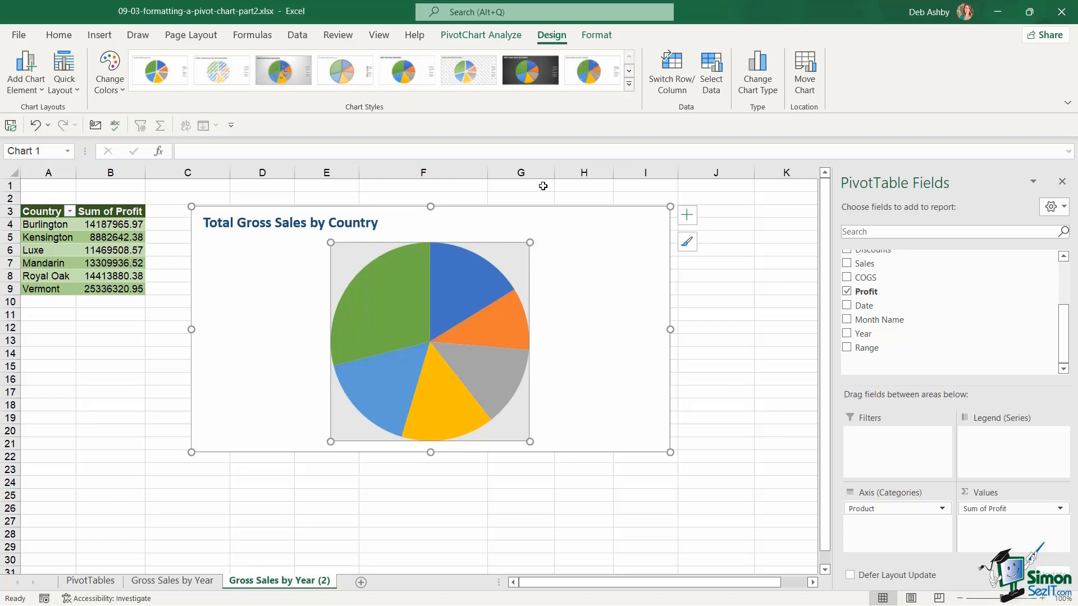
left_click(596, 35)
left_click(563, 55)
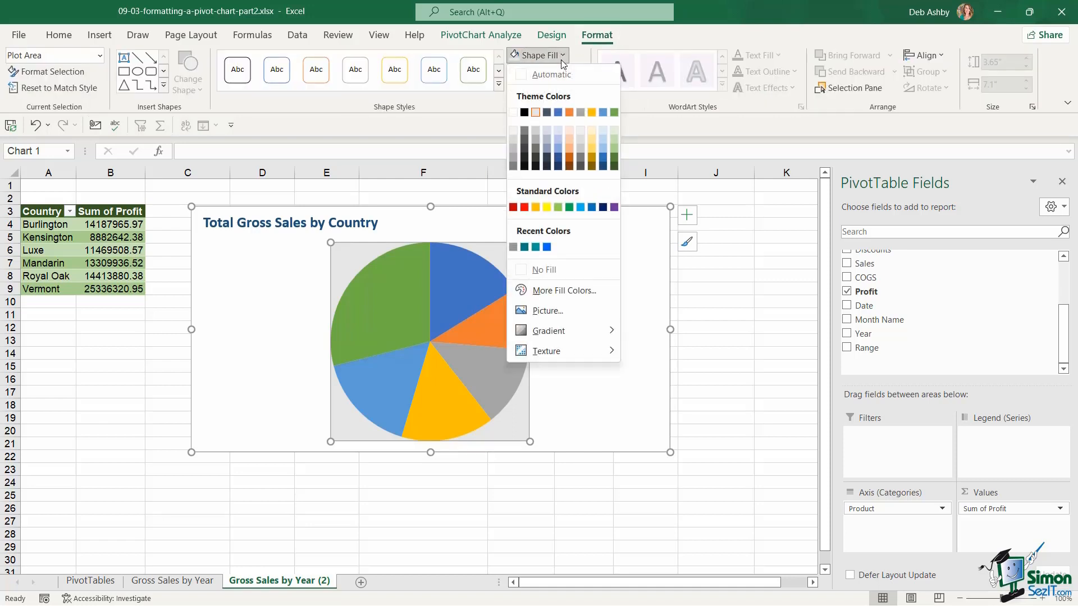
left_click(541, 270)
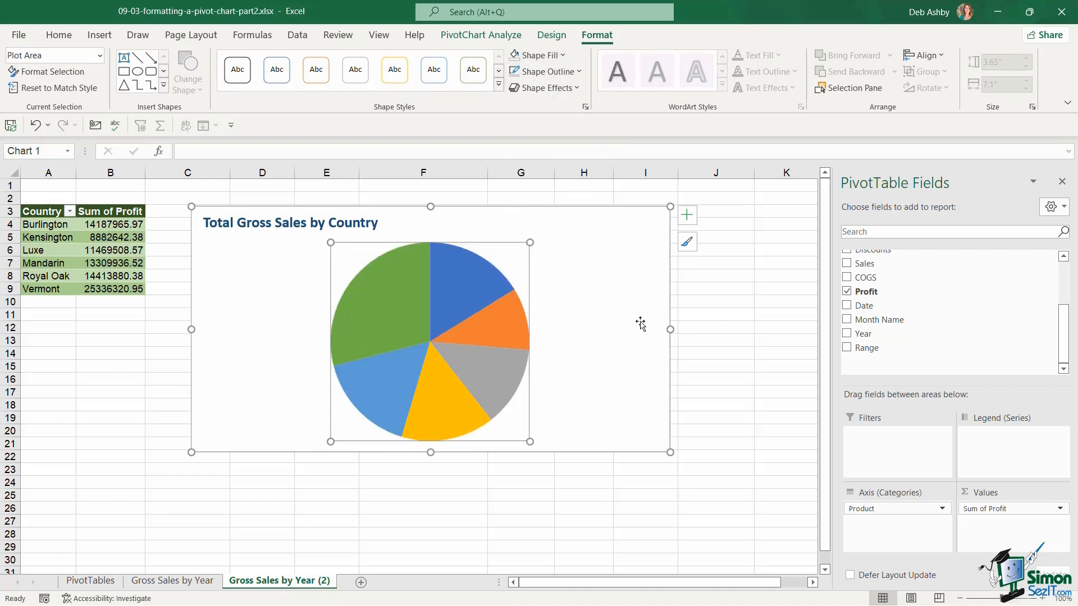
left_click(584, 269)
Step: Add data labels and a legend to the pie chart, placing the legend at the top of the chart
left_click(459, 291)
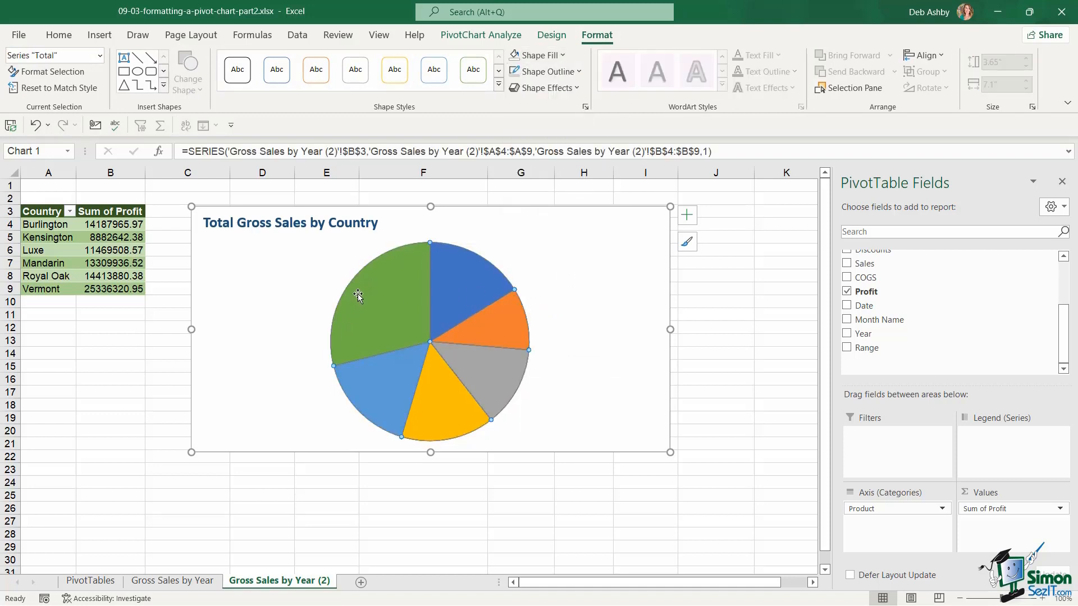
left_click(686, 215)
left_click(720, 249)
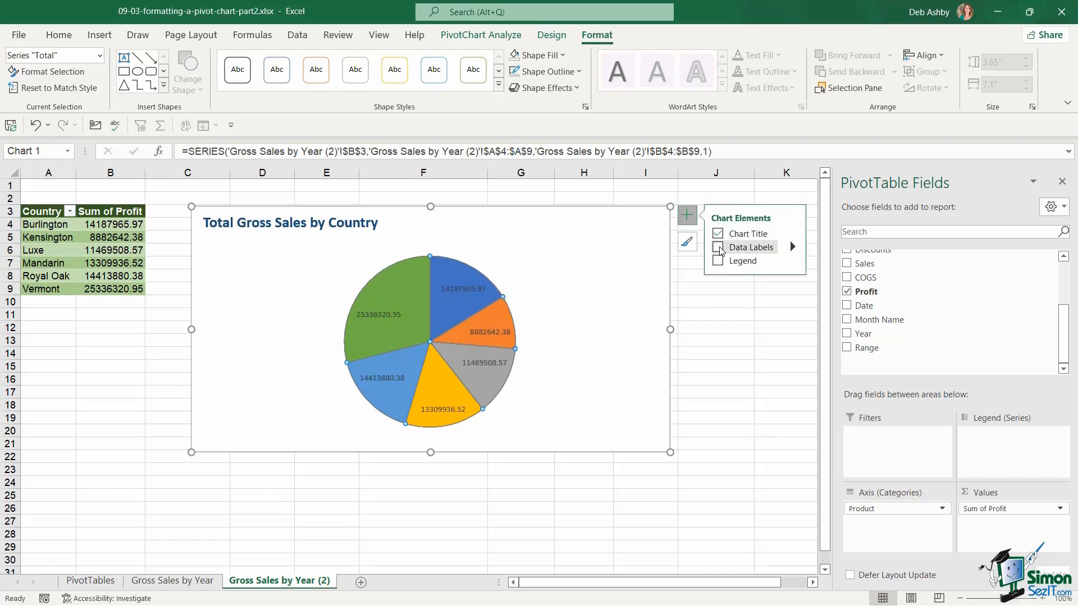
left_click(718, 263)
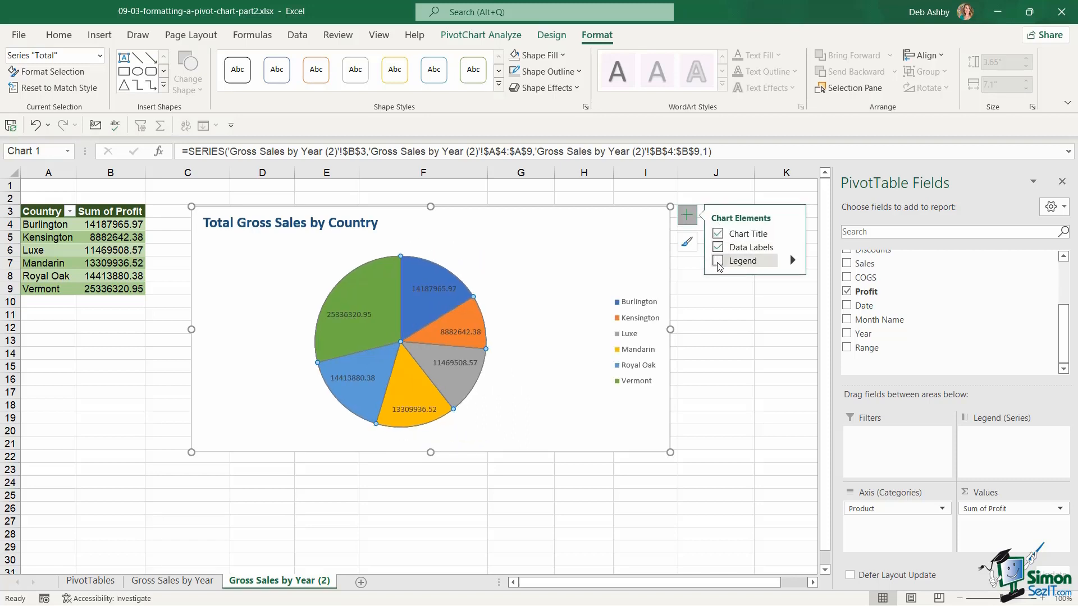
left_click(719, 264)
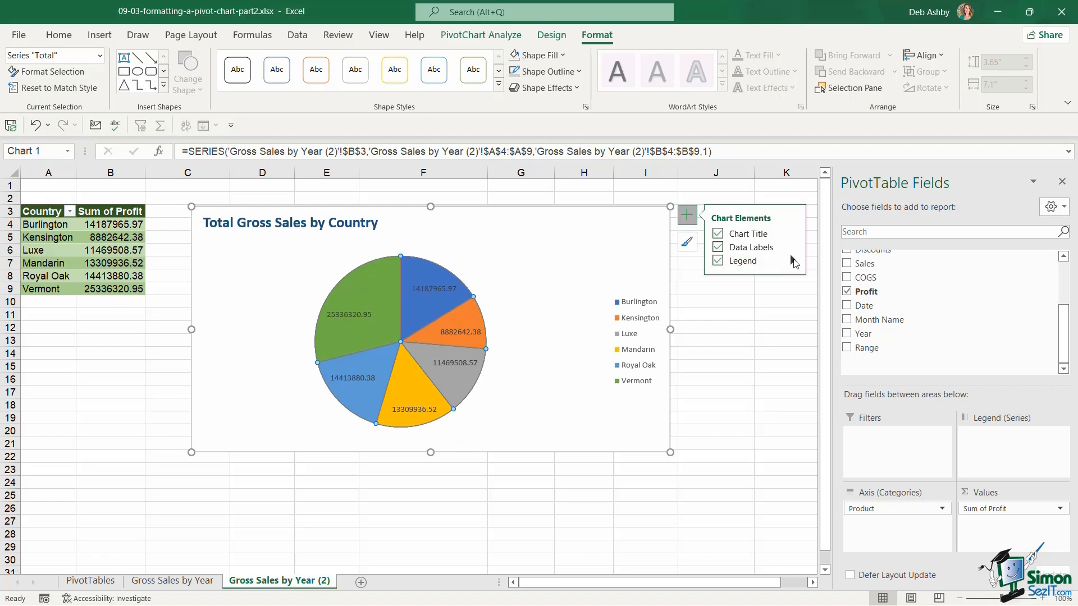
left_click(793, 262)
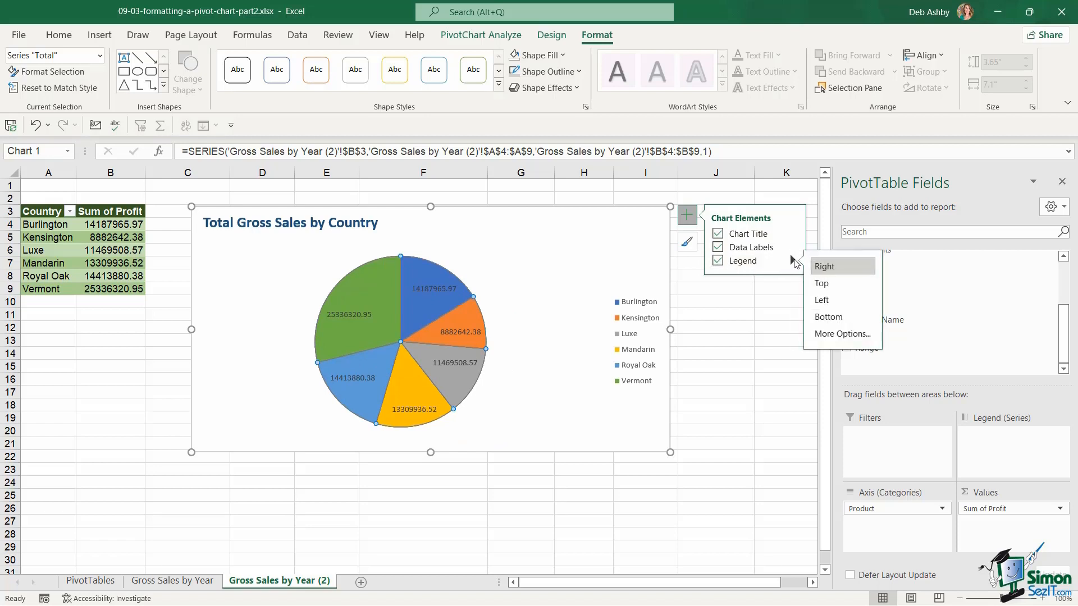
left_click(821, 284)
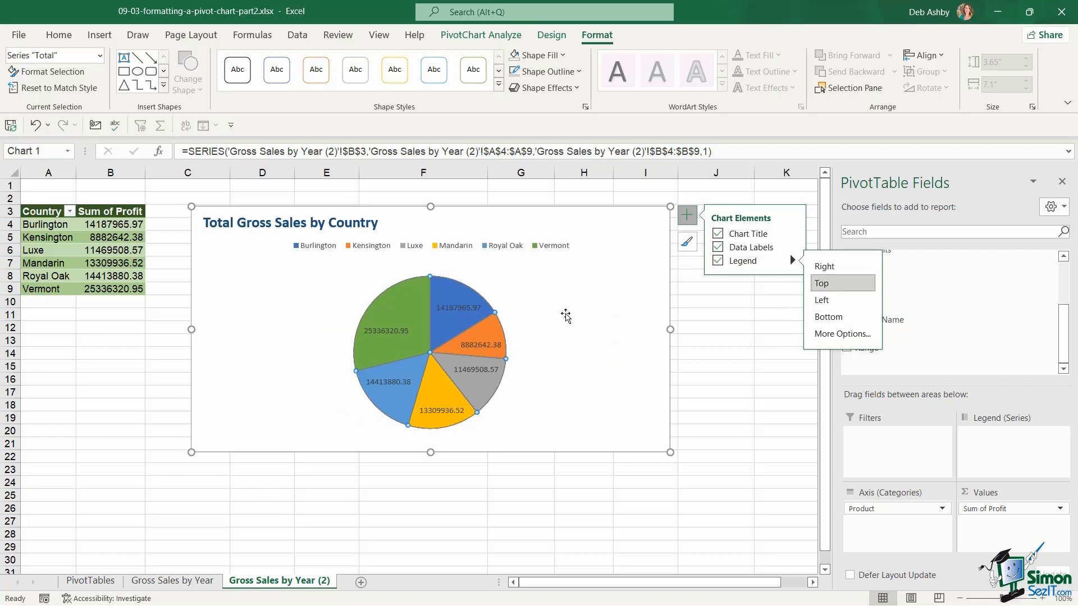
left_click(566, 316)
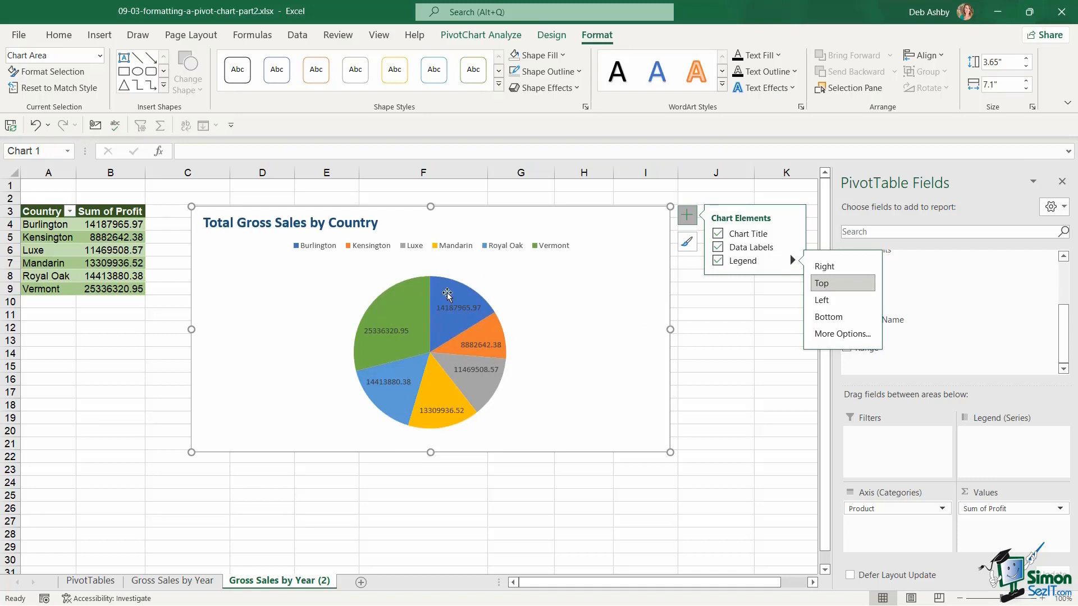
Step: Replace Sum of Profit in the values with the Product field so the pie chart shows product counts
mouse_move(490, 355)
left_click_drag(990, 512, 767, 490)
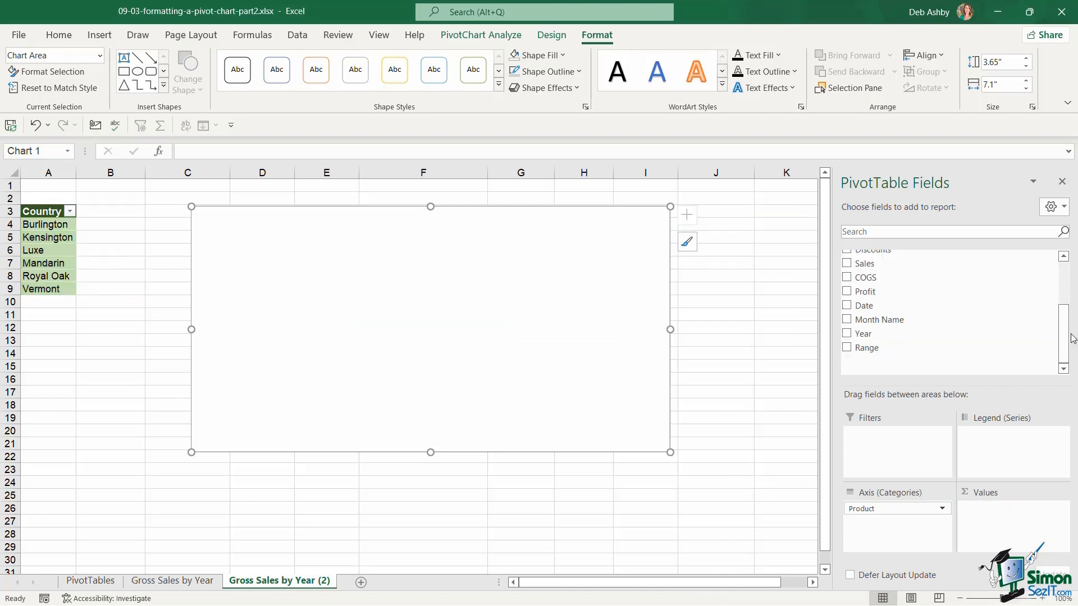
left_click_drag(1066, 342, 1066, 301)
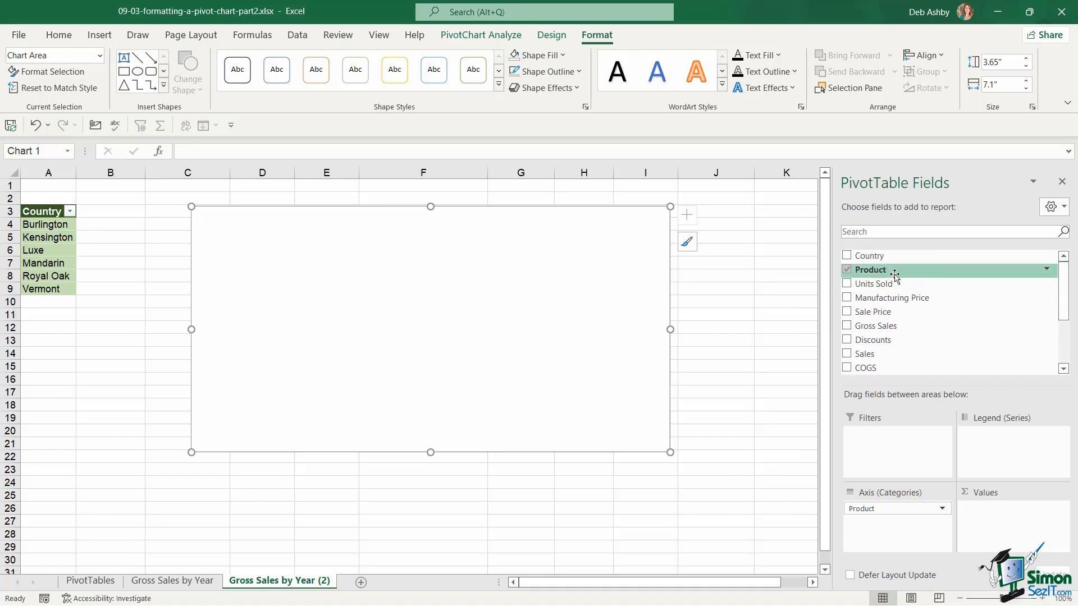
mouse_move(892, 271)
left_mouse_down()
mouse_move(945, 307)
mouse_move(1015, 533)
left_mouse_up()
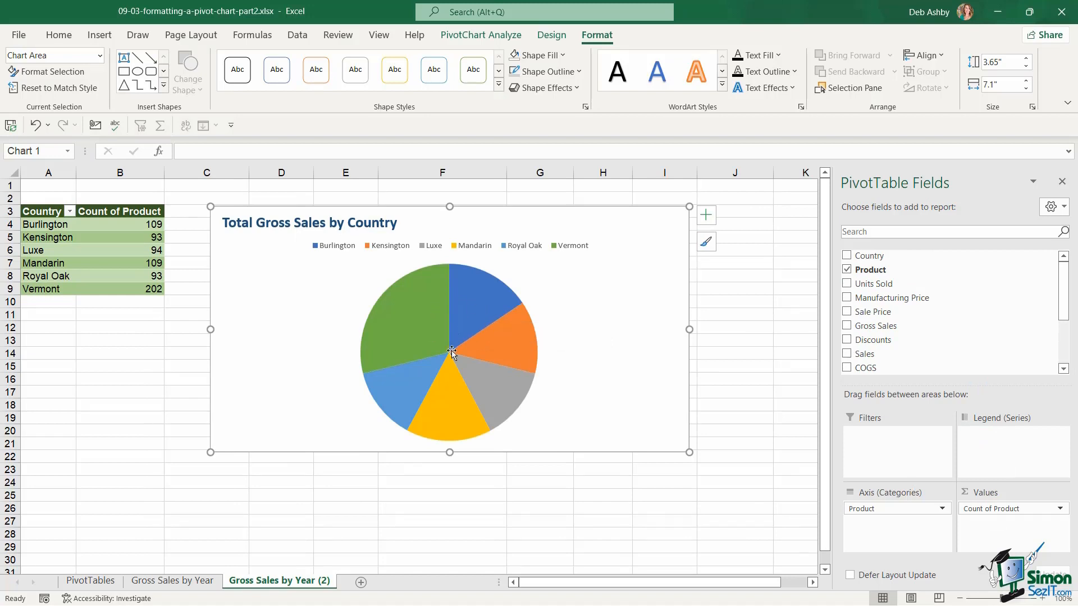
Step: Add data labels to the product count slices and format them as bold, size 10.5, white text
left_click(707, 217)
left_click(737, 247)
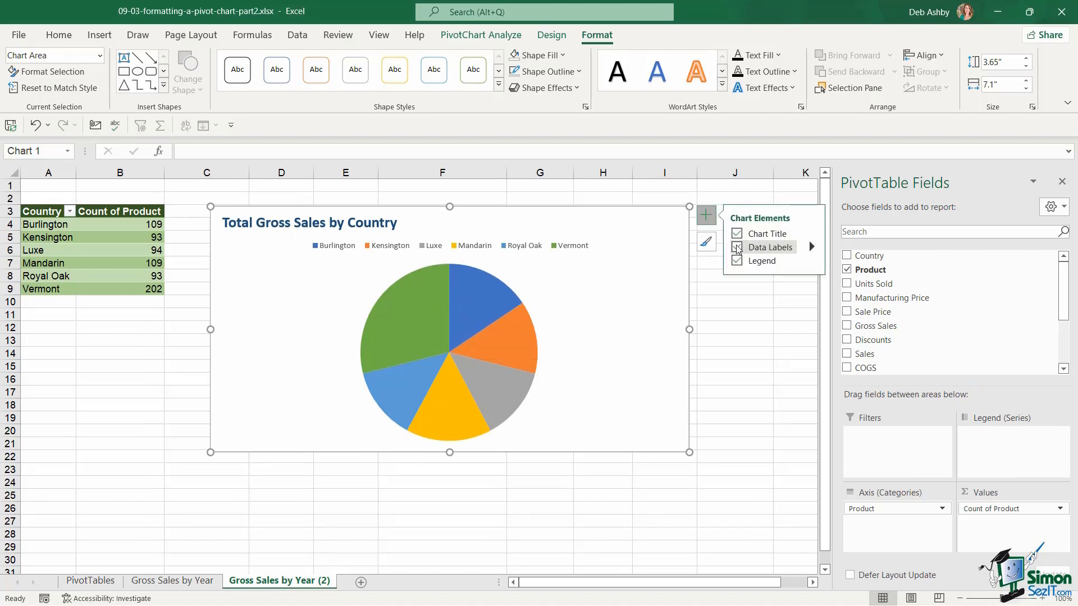
left_click(397, 315)
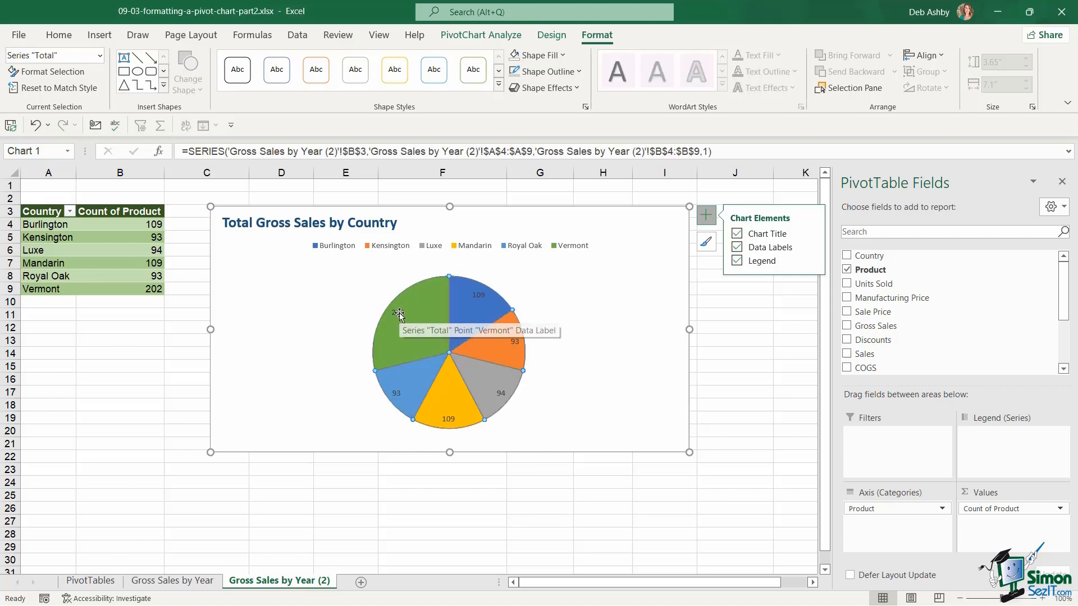
left_click(399, 313)
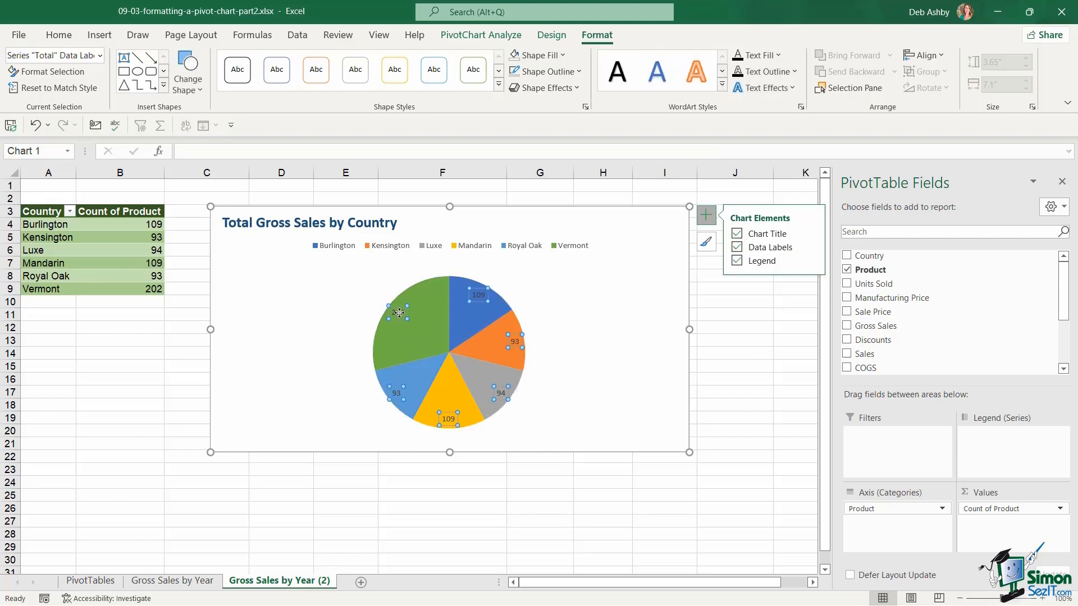
left_click(60, 36)
left_click(128, 83)
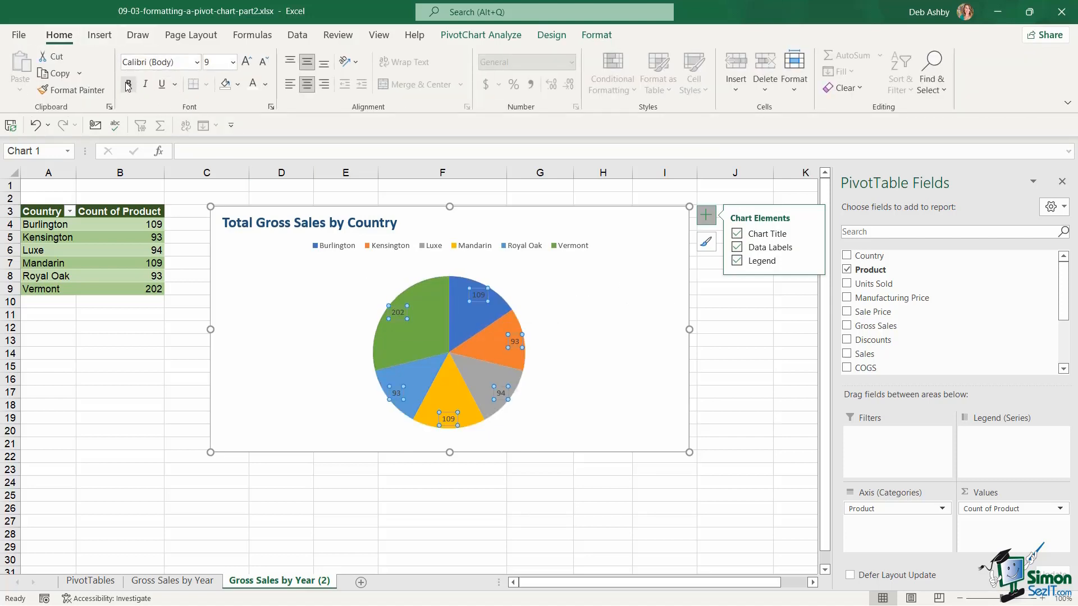
left_click(247, 63)
left_click(247, 63)
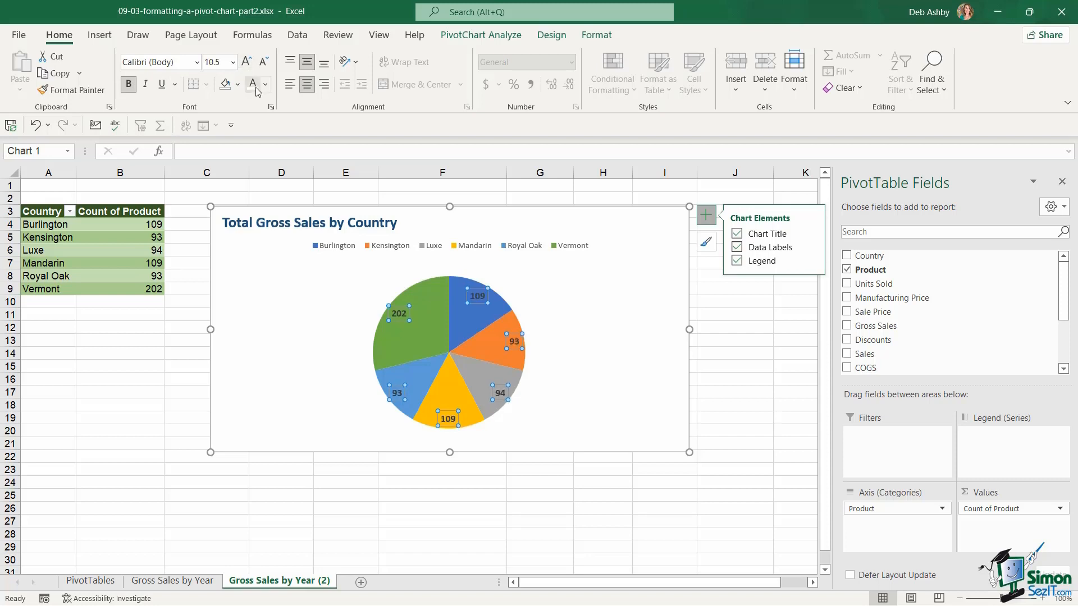
left_click(252, 85)
left_click(556, 297)
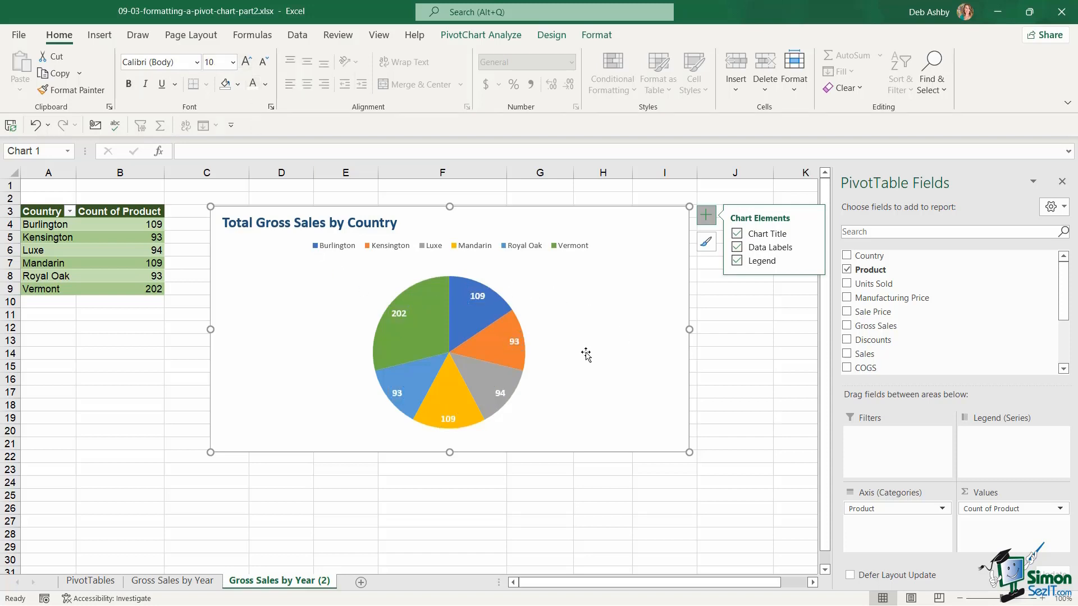
Step: Enlarge the pie within the chart by extending its plot area up towards the legend
left_click(517, 311)
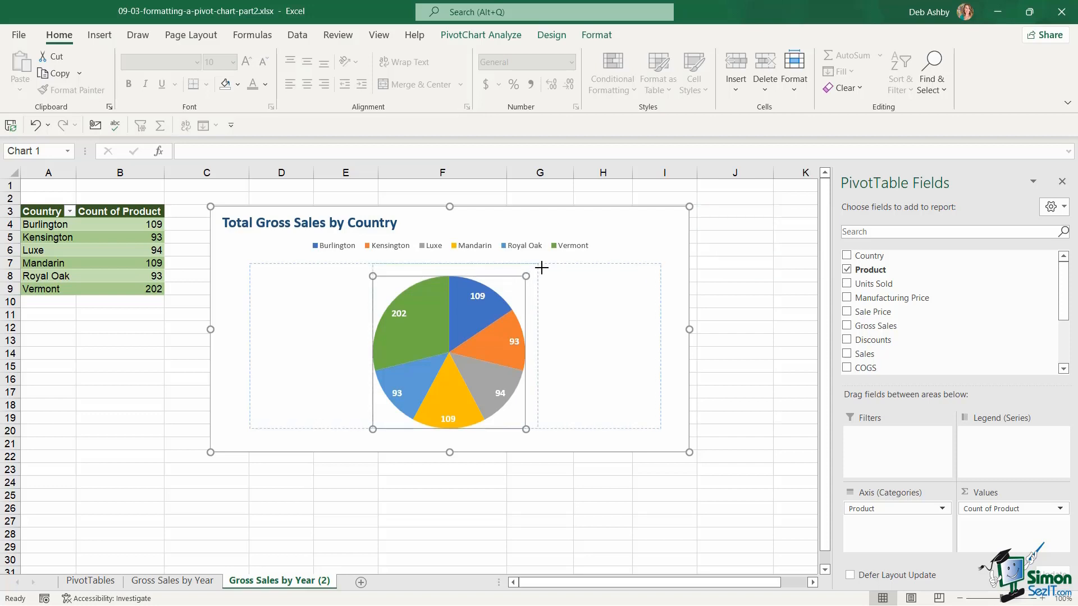
left_click_drag(547, 265, 551, 257)
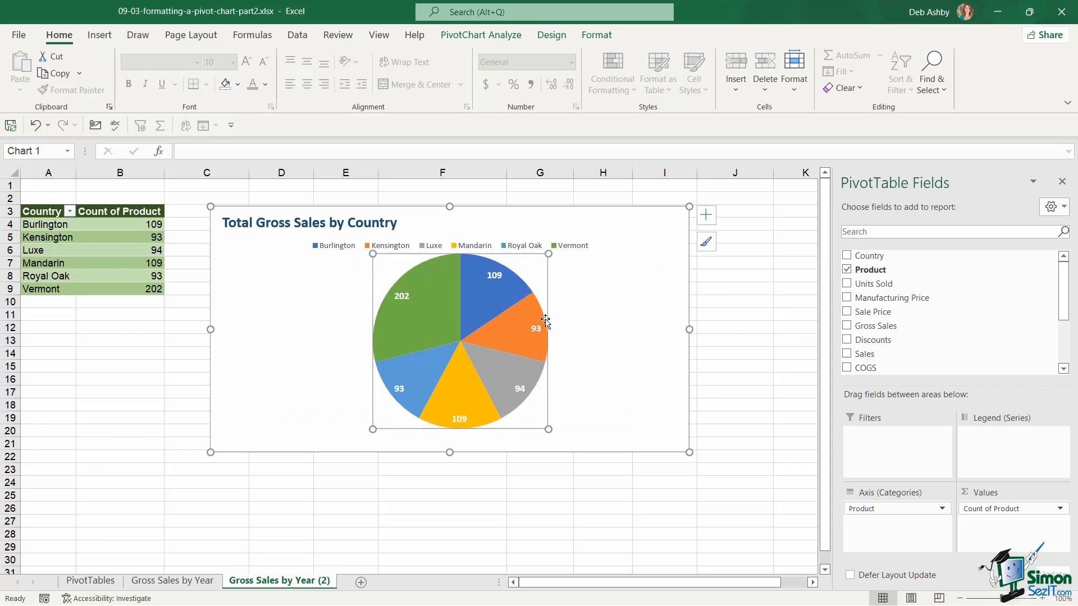
left_click(440, 386)
left_click(633, 328)
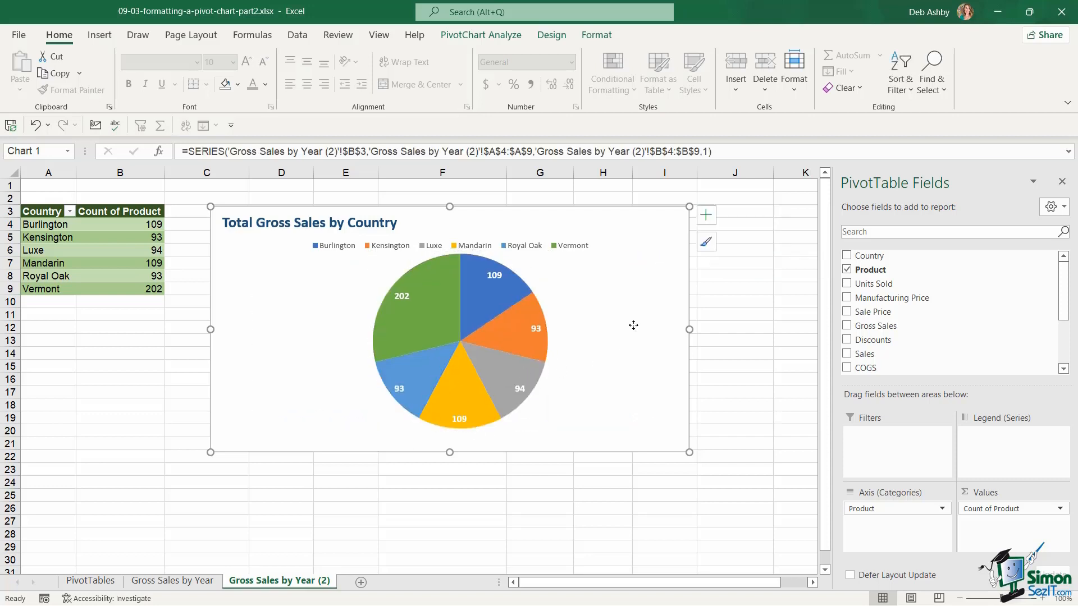
Step: Change the pie chart's title to "Count of Product by Country"
left_click(253, 226)
left_click_drag(224, 223, 414, 213)
type("Coun")
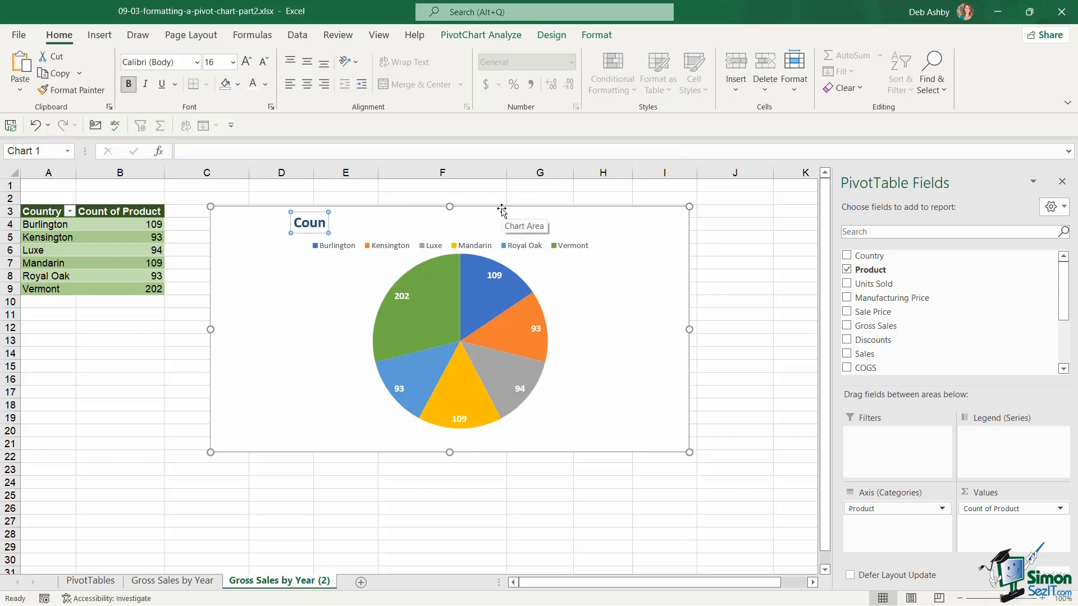
type("t of Produc")
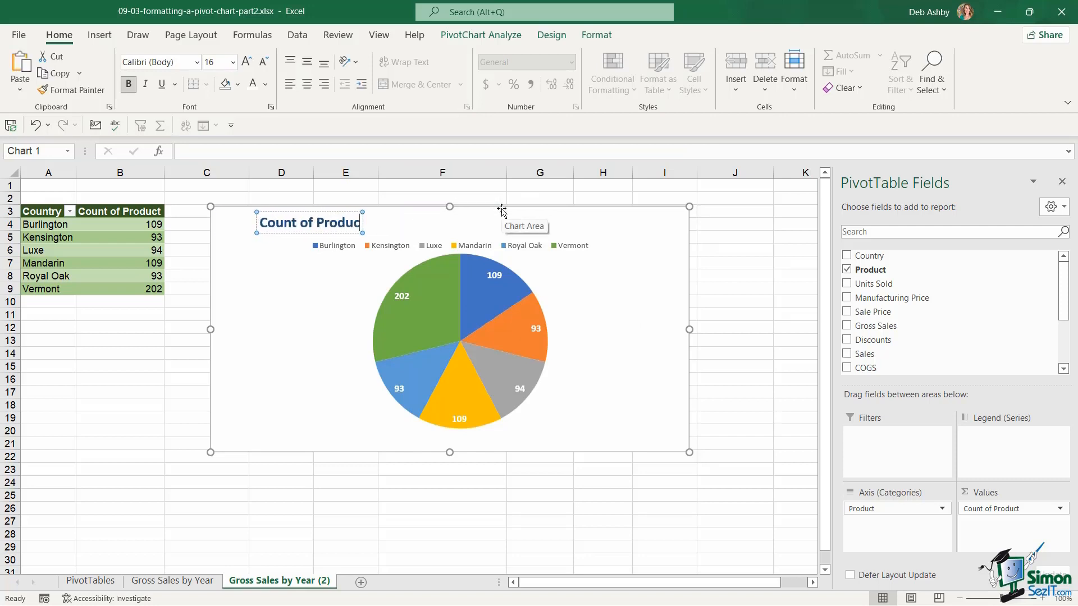
type("t by Country")
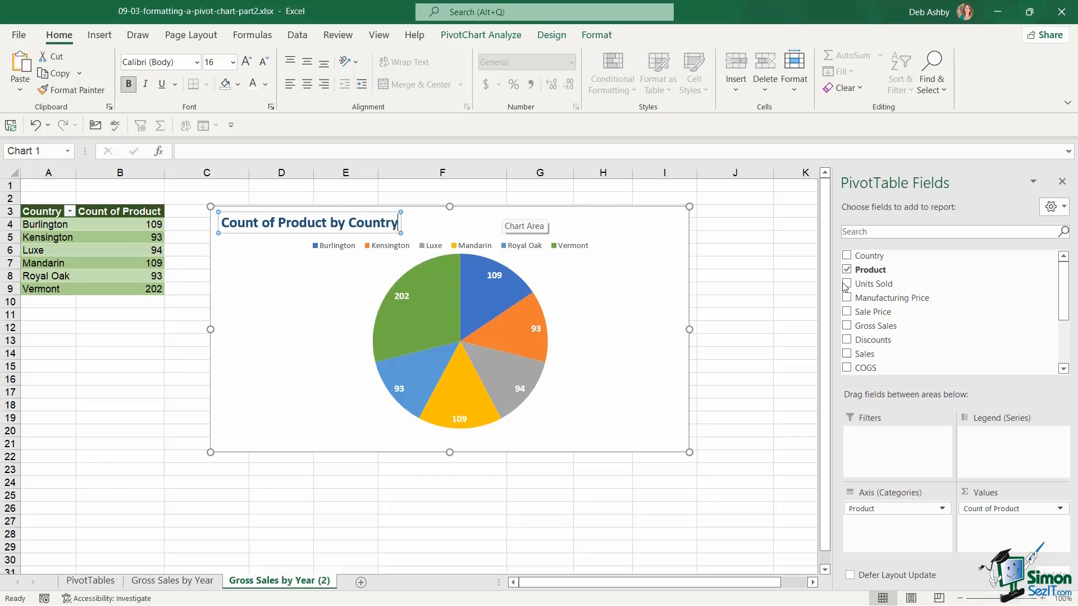
left_click(752, 274)
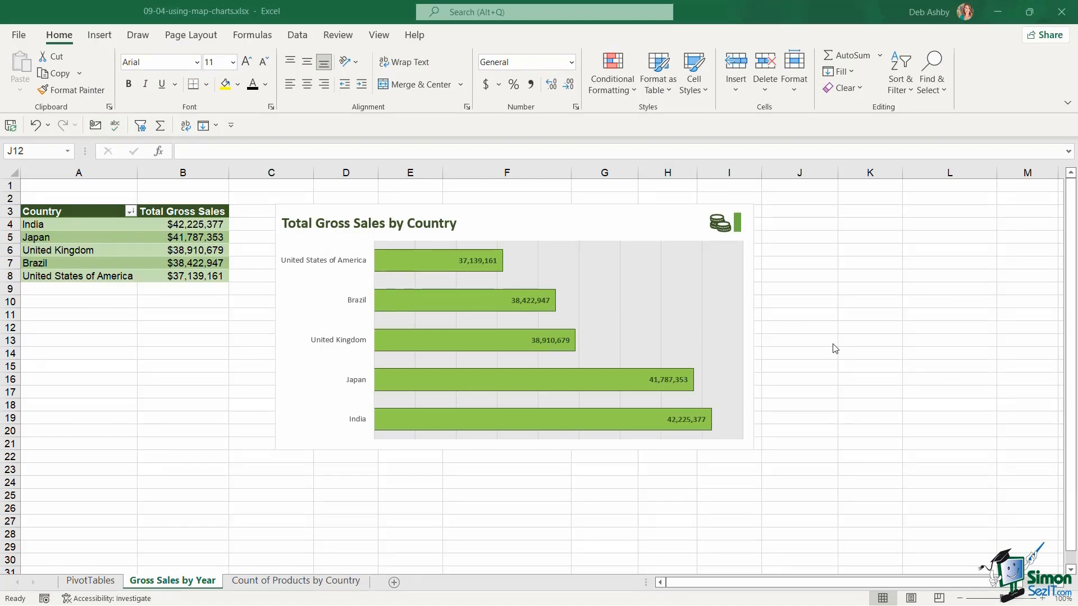
Step: Examine the gross sales bar chart, the available shapes and icons, and the Count of Product by Country pie chart
left_click(445, 258)
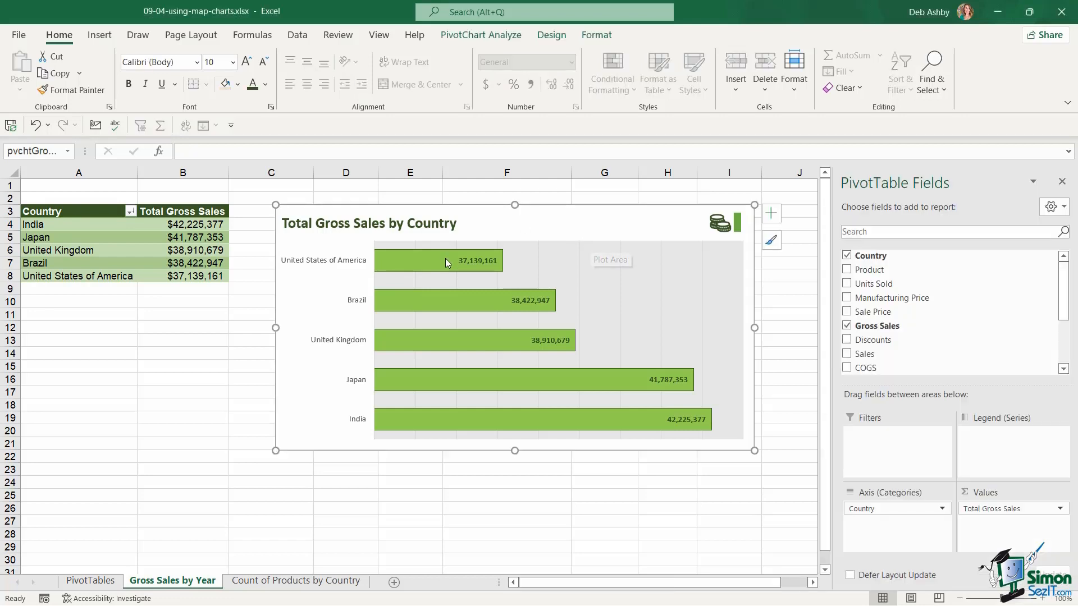
left_click(444, 258)
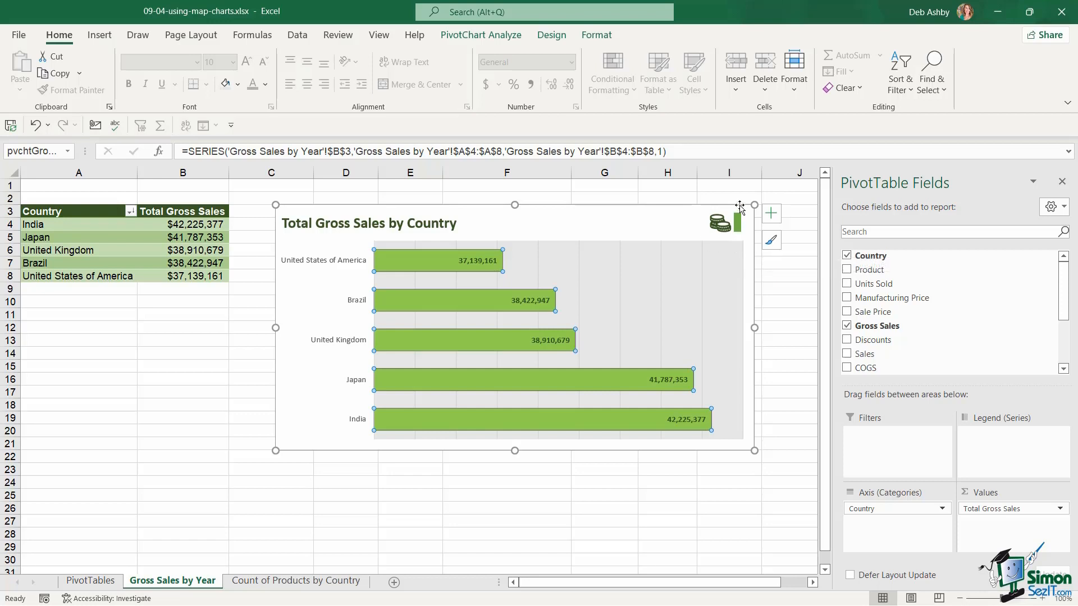
left_click(100, 36)
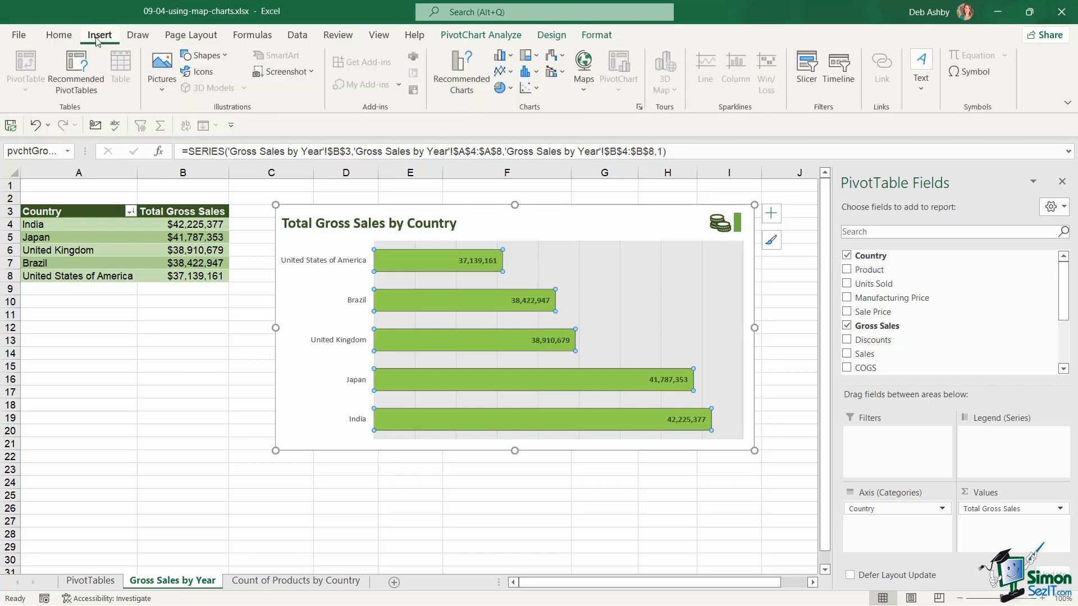
left_click(224, 55)
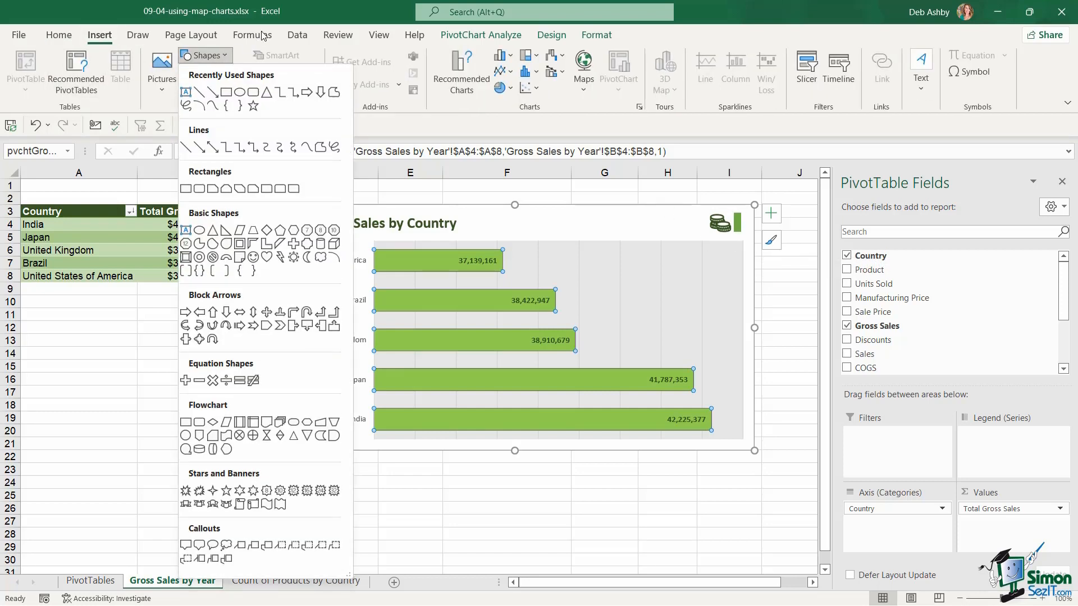
left_click(225, 56)
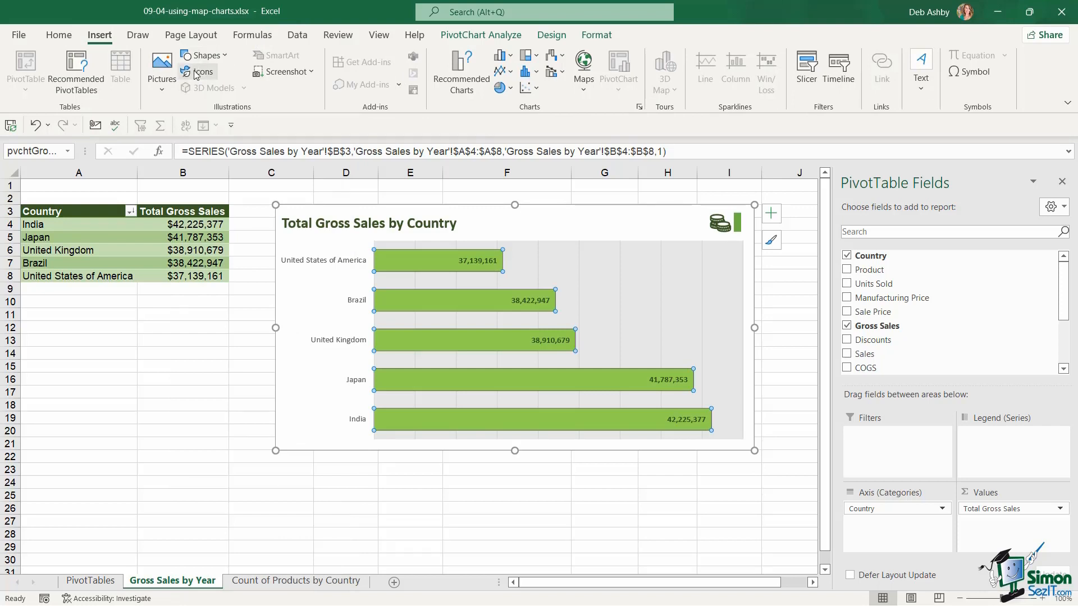
left_click(323, 583)
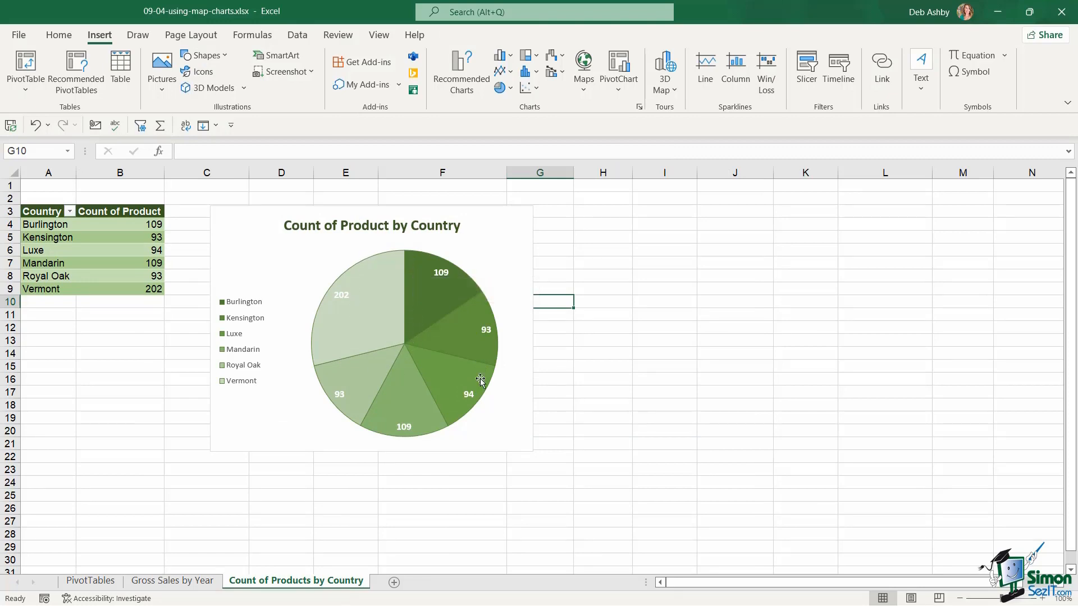
mouse_move(410, 281)
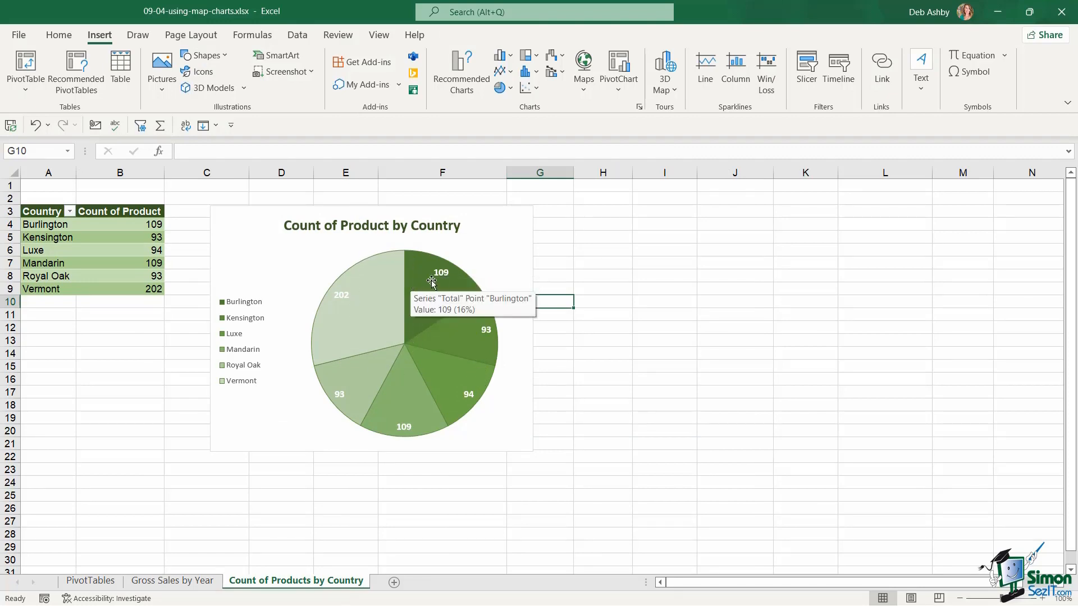
mouse_move(425, 332)
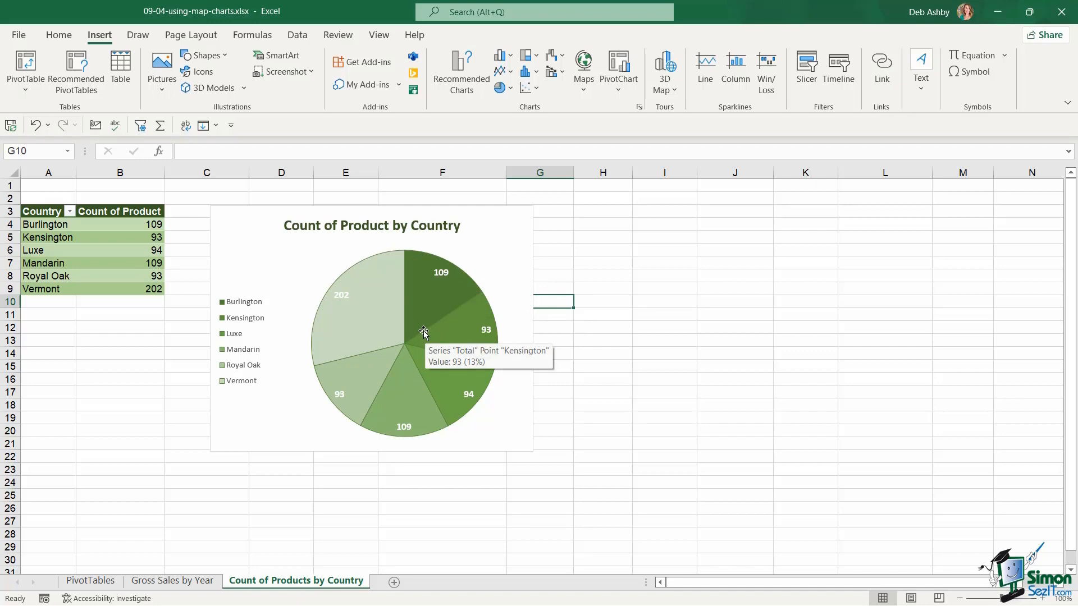
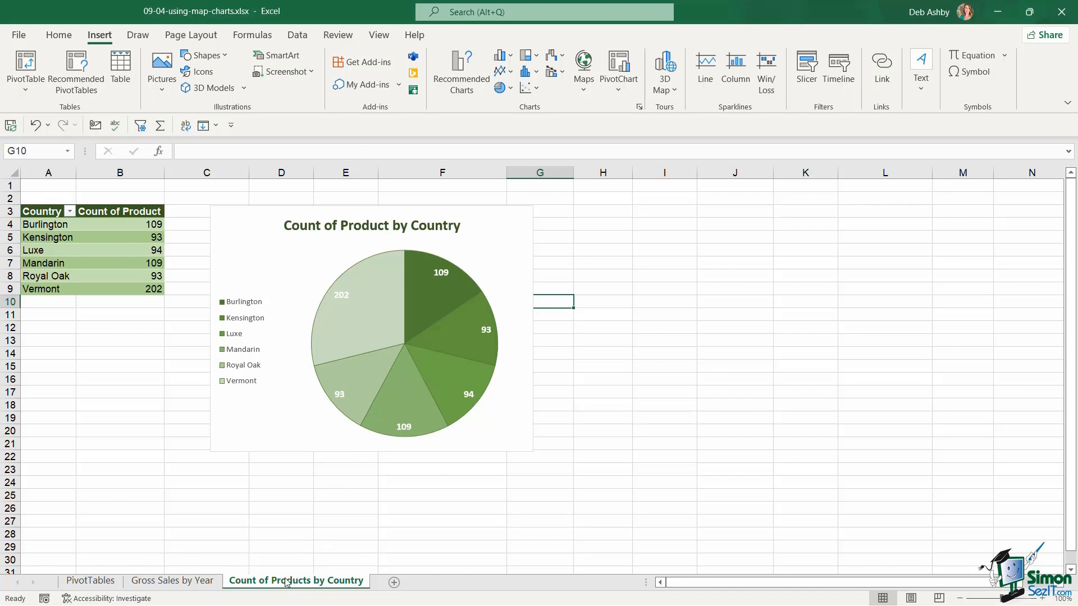
Step: Duplicate the Count of Products by Country sheet and set the copy's PivotTable to Country in rows and Gross Sales in values
left_click_drag(286, 581, 379, 588)
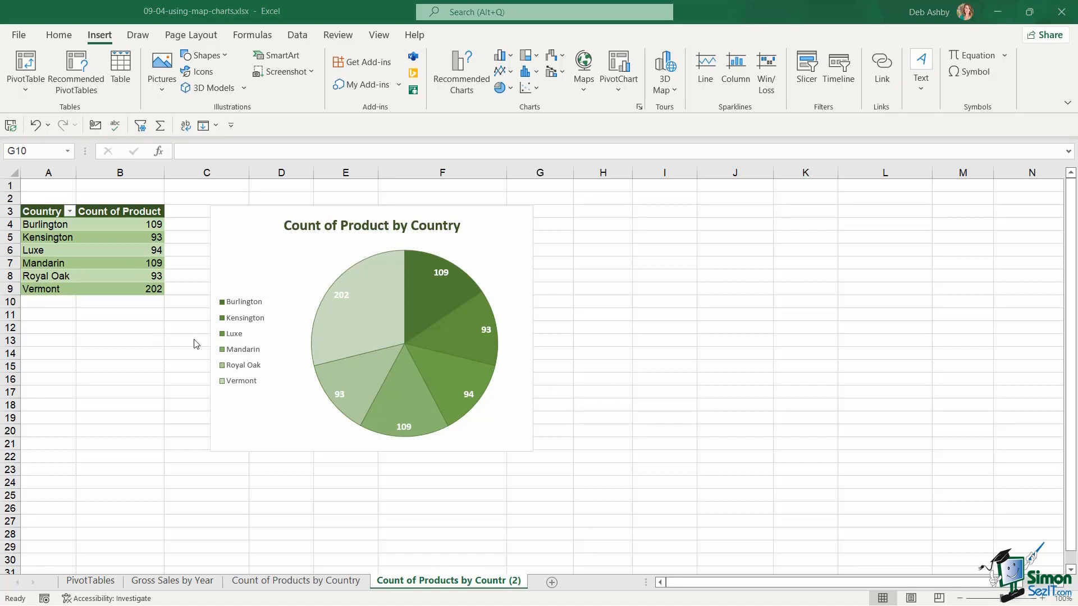
left_click(34, 238)
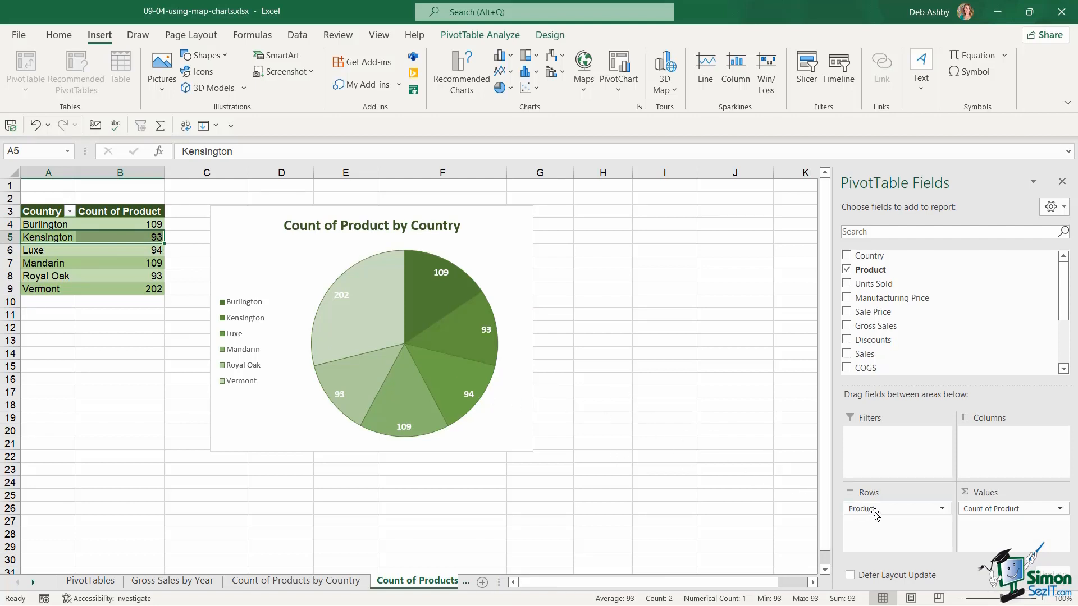
left_click_drag(867, 510, 752, 473)
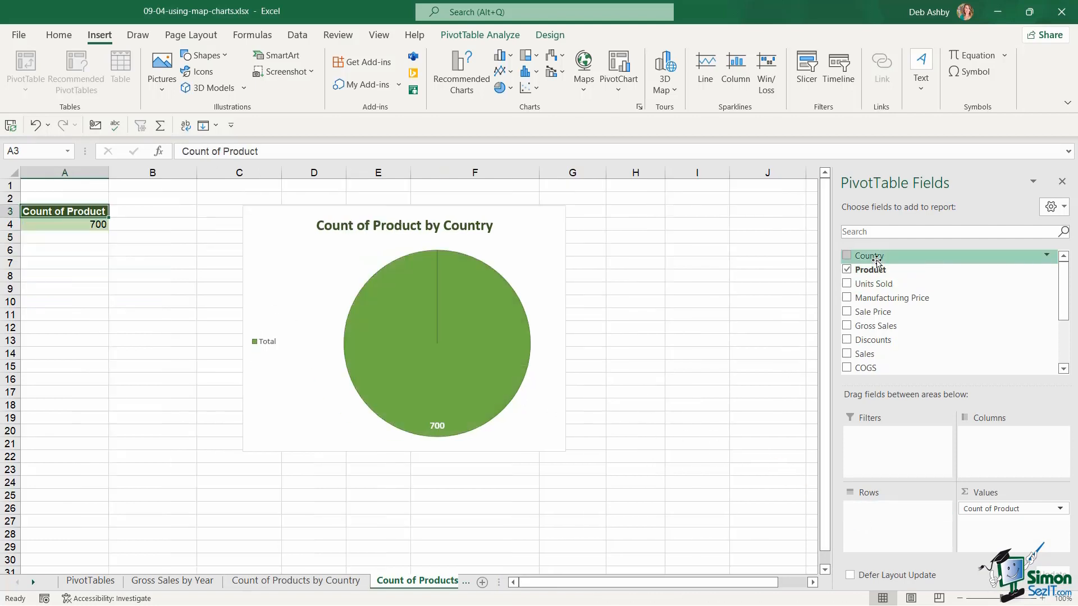
left_click_drag(869, 255, 898, 512)
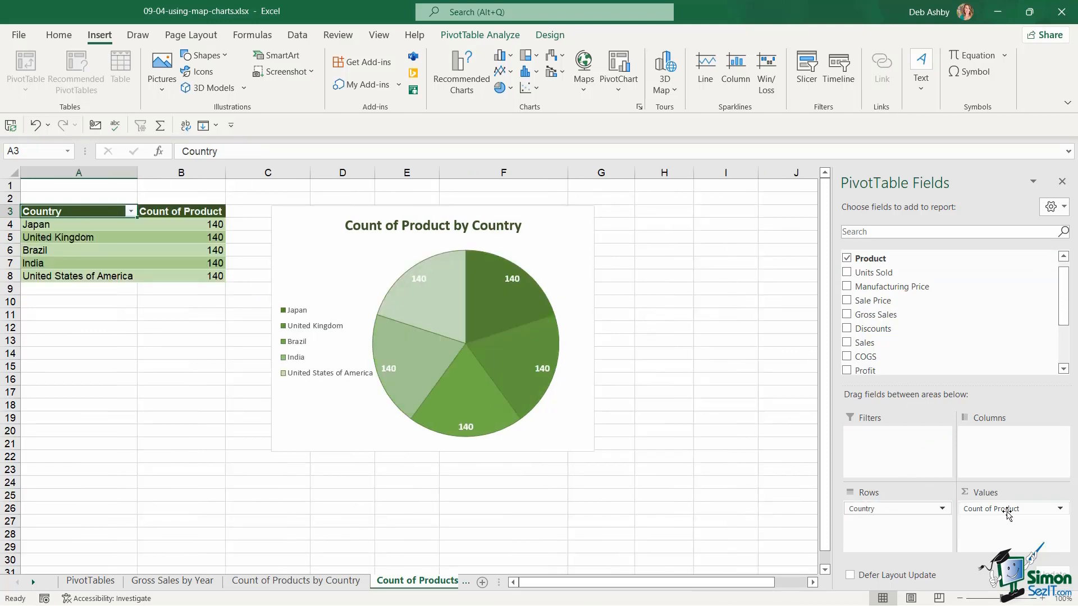
left_click_drag(1005, 510, 760, 449)
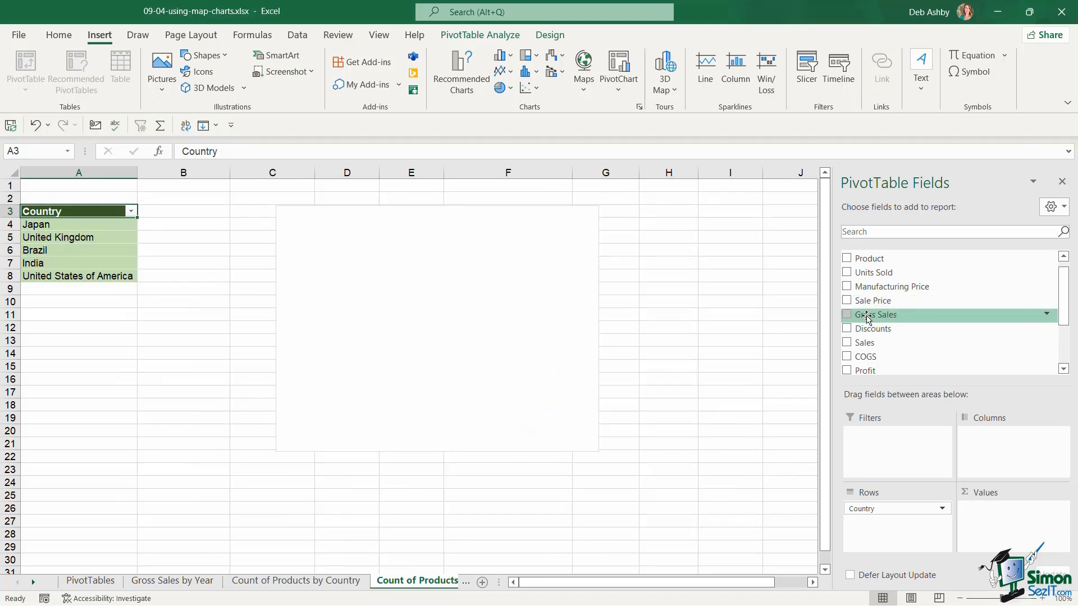
left_click_drag(890, 314, 1016, 528)
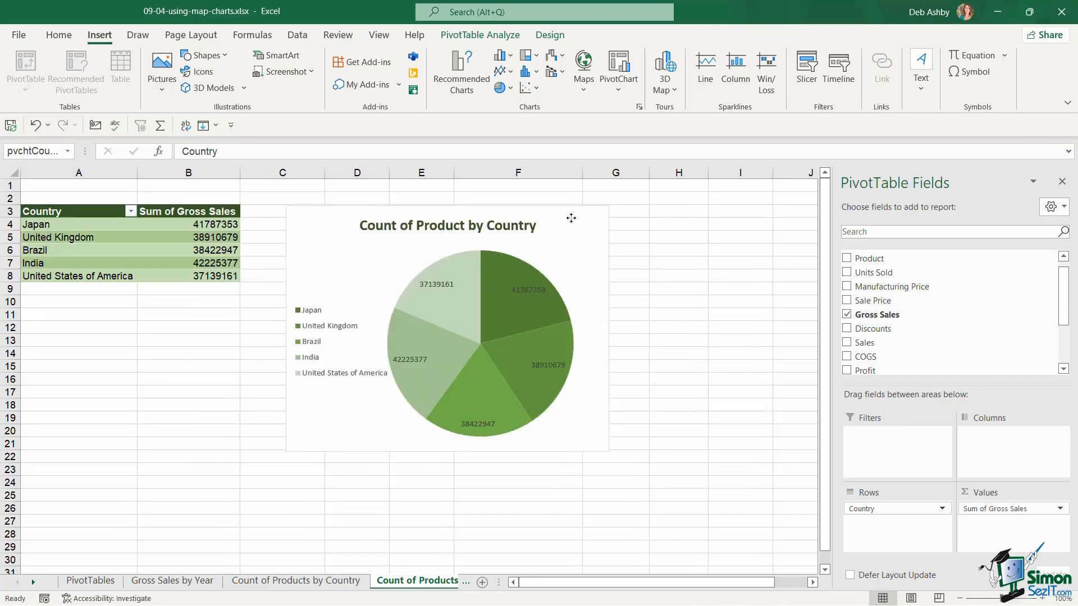
Step: Delete the pie chart from the duplicated sheet
left_click(571, 219)
key("Delete")
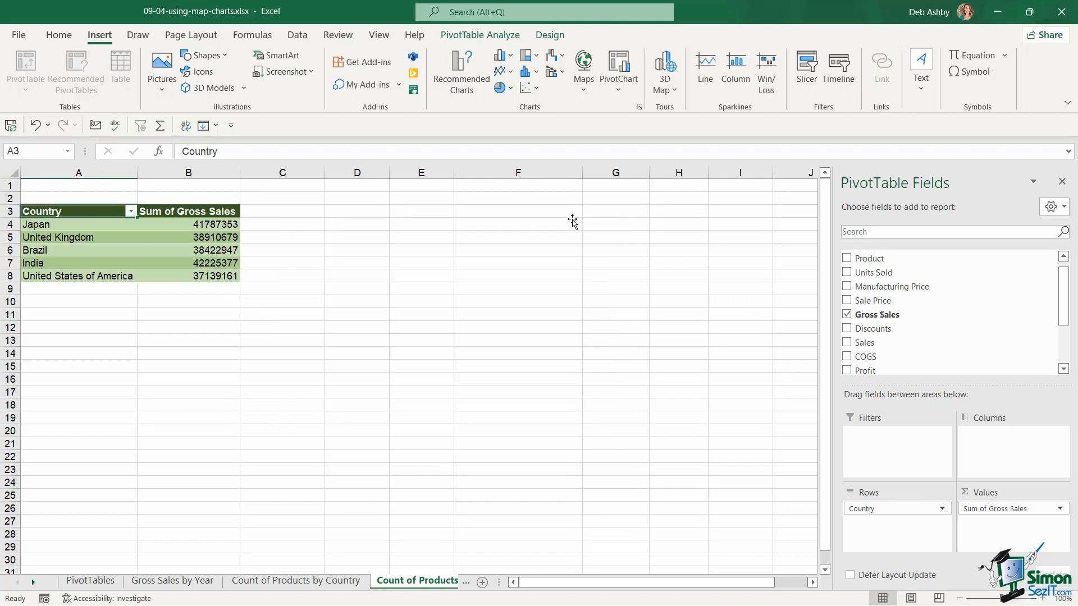
left_click(503, 298)
Step: Try to insert a Filled Map PivotChart from the gross sales by country PivotTable
left_click(78, 236)
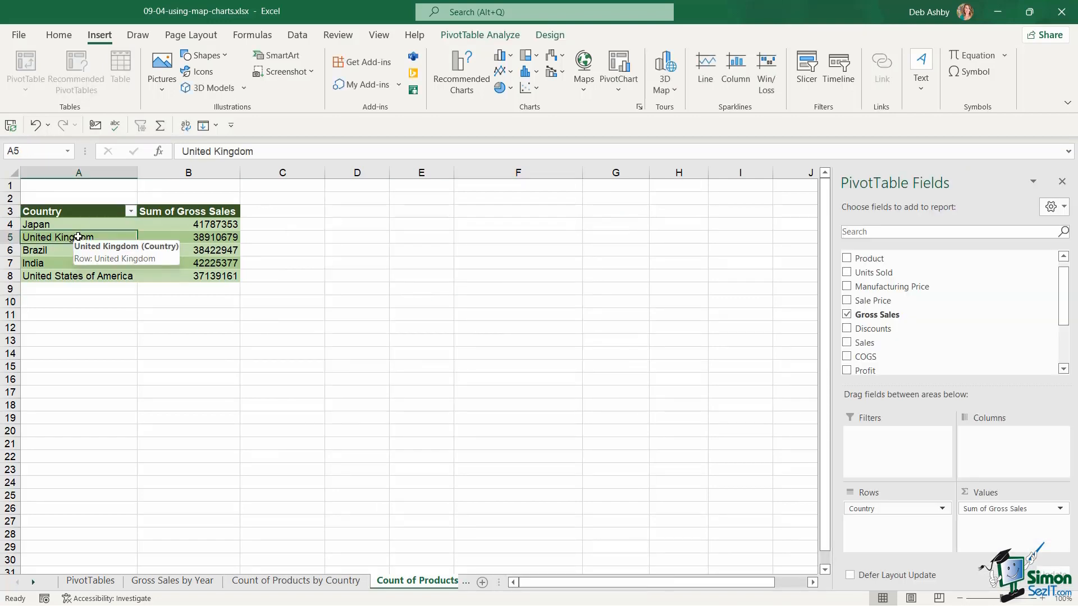
left_click(483, 35)
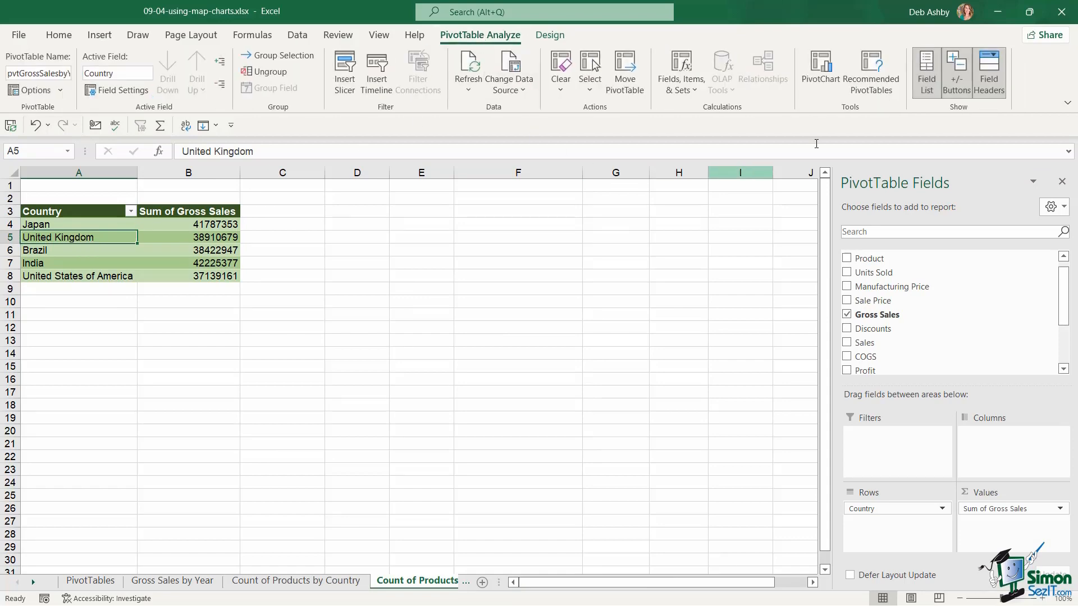
left_click(825, 72)
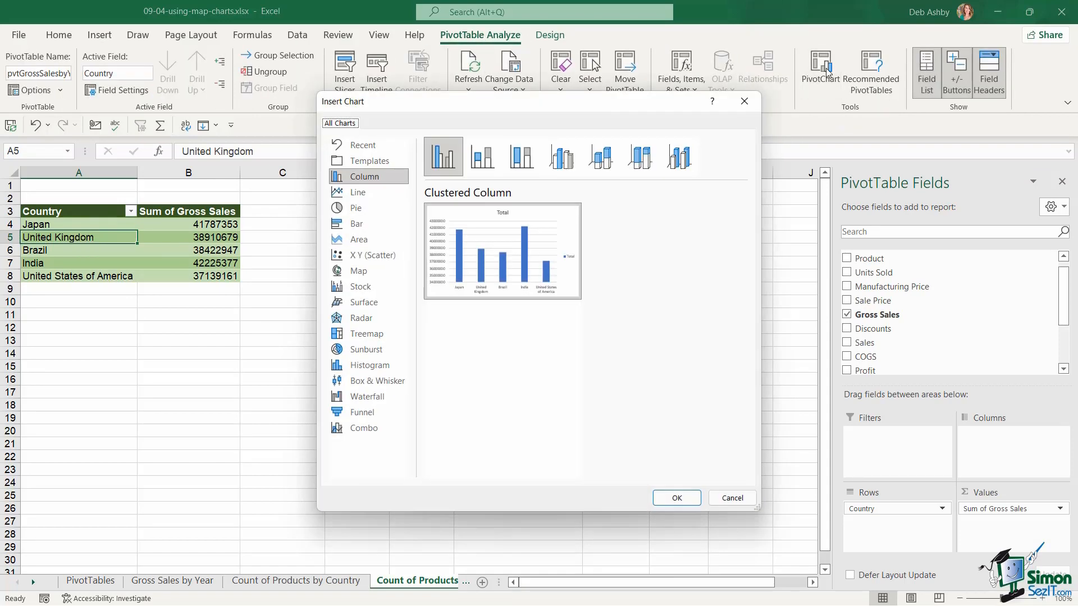
left_click(352, 272)
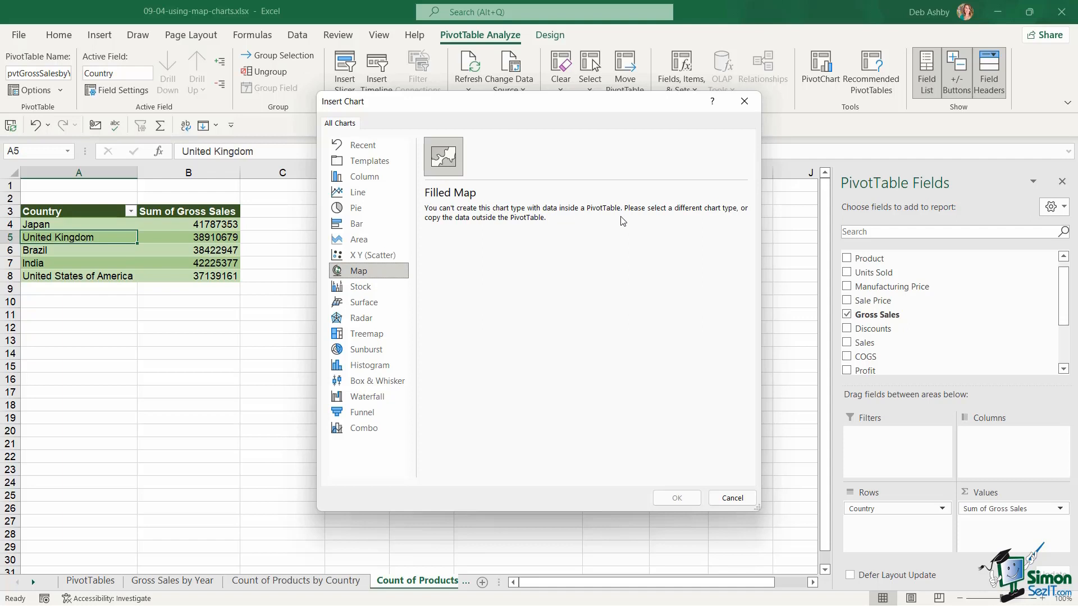
left_click(732, 497)
key("Right")
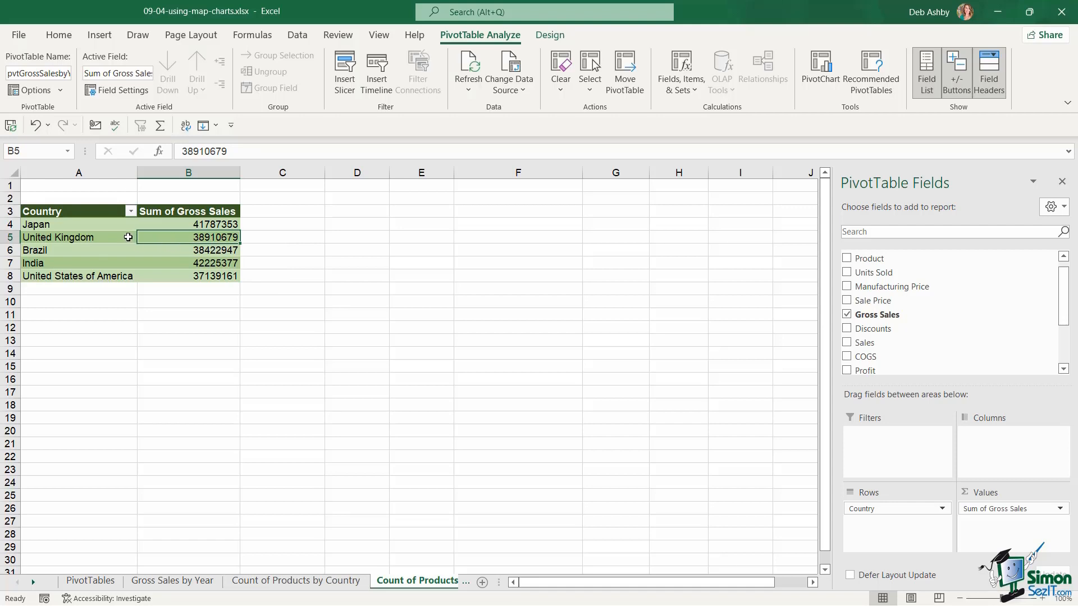
Step: Copy the whole gross sales PivotTable, A3:B8, and paste it as values starting at cell A11
left_click_drag(45, 212, 200, 270)
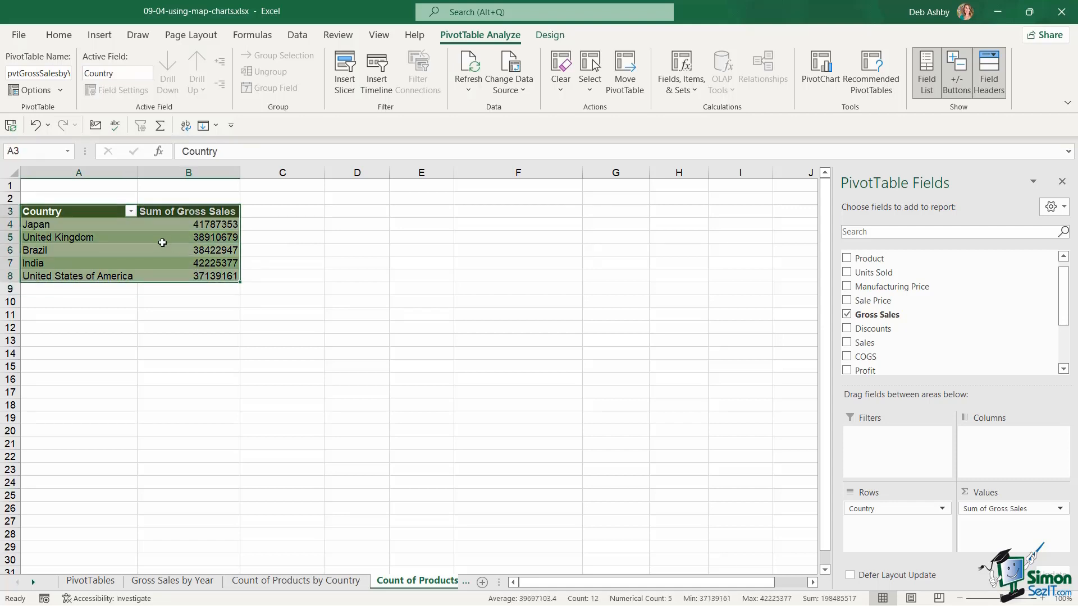
key("ctrl+c")
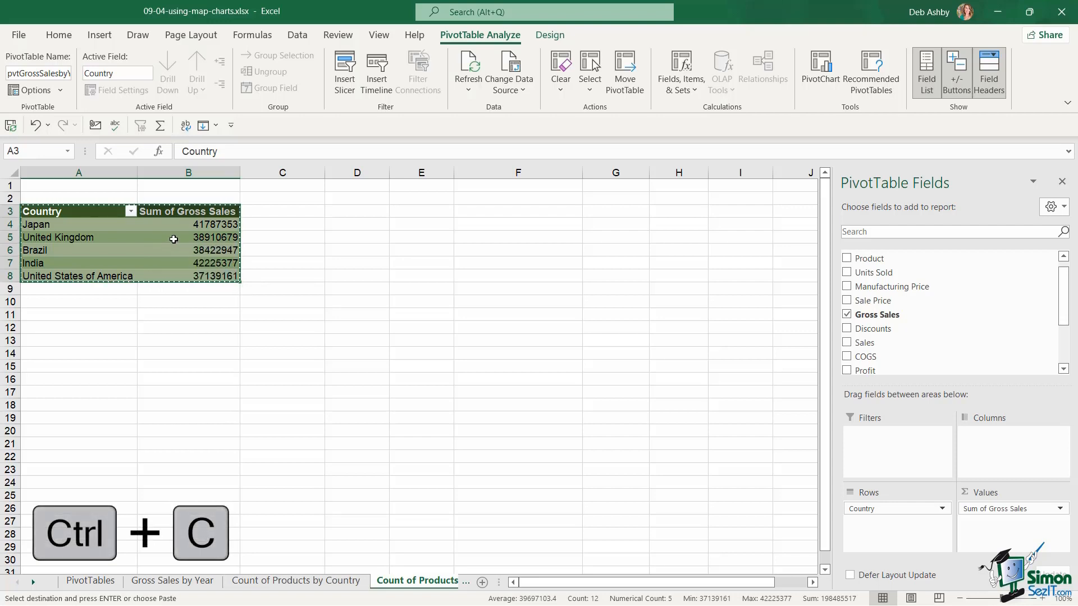
left_click(58, 318)
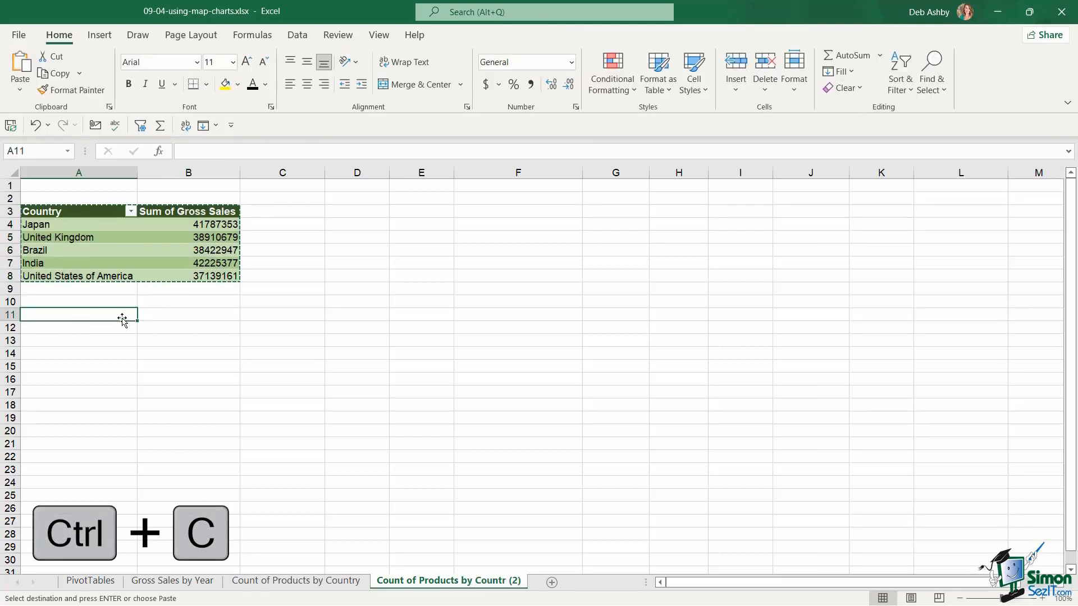
left_click(21, 90)
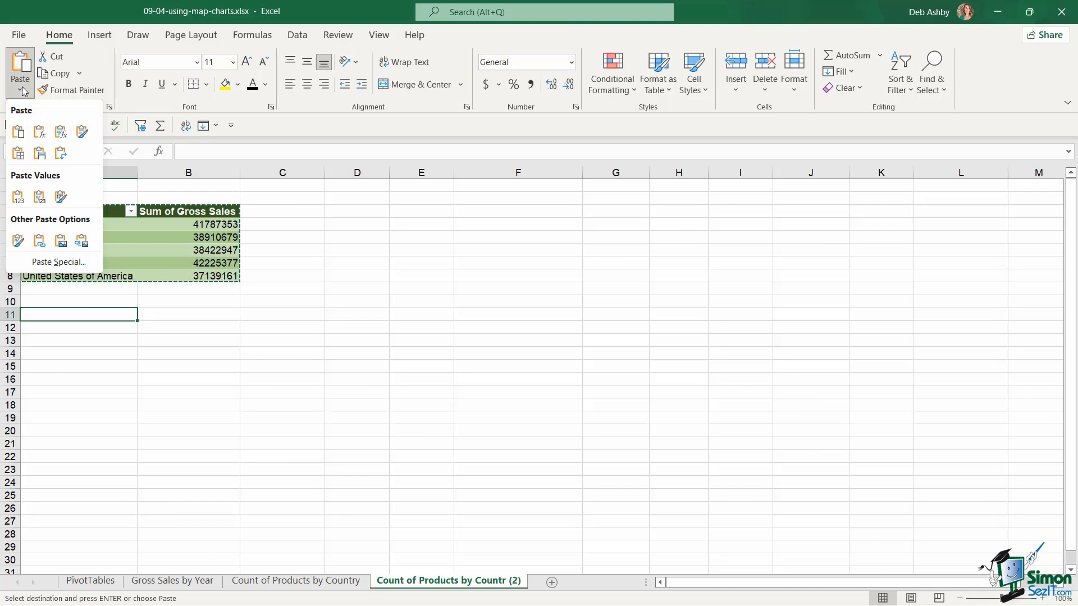
left_click(18, 197)
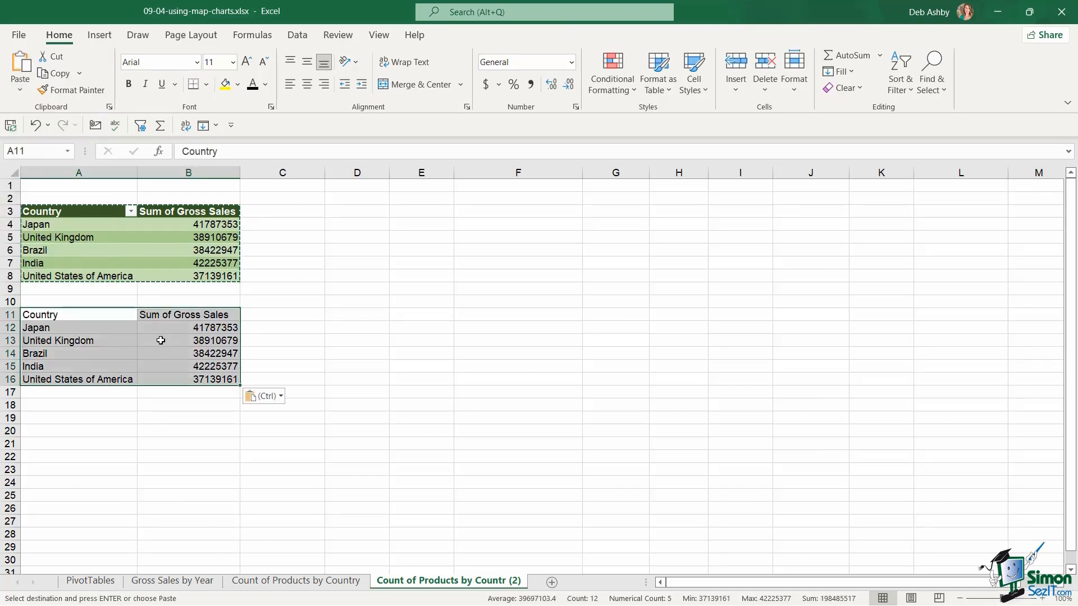
left_click(228, 341)
left_click_drag(67, 315, 178, 314)
left_click(149, 351)
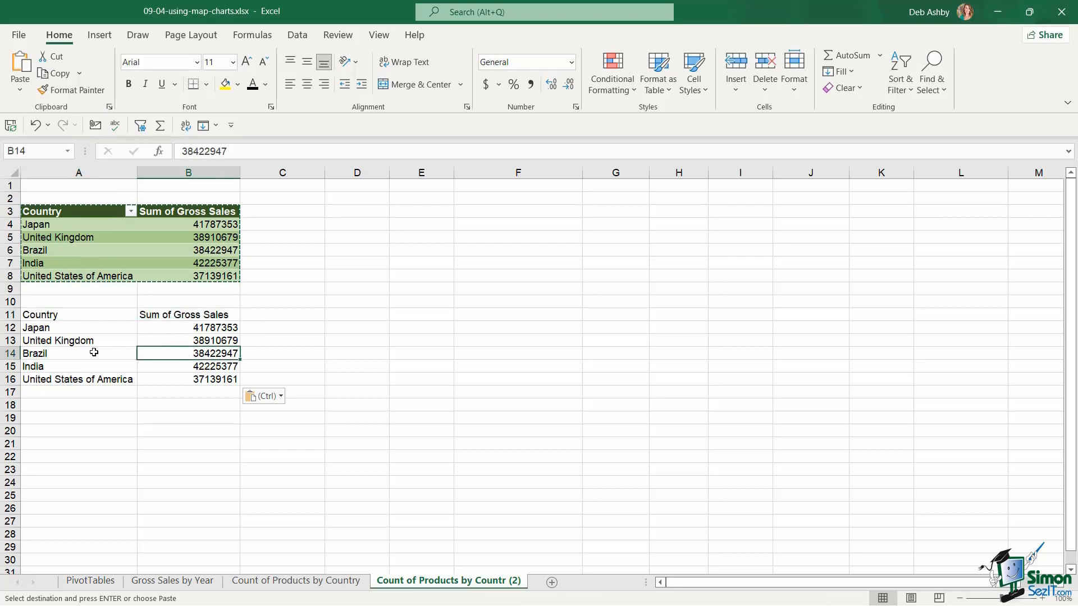
left_click(196, 332)
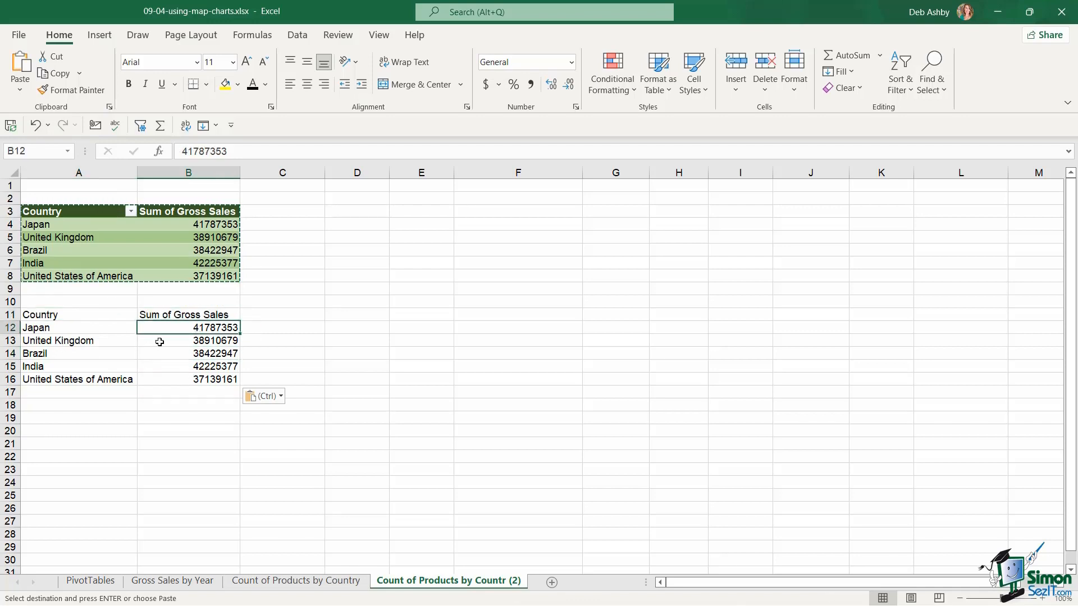
Step: Clear the copy marquee and compare cells in the pasted range with cells in the PivotTable
key("Escape")
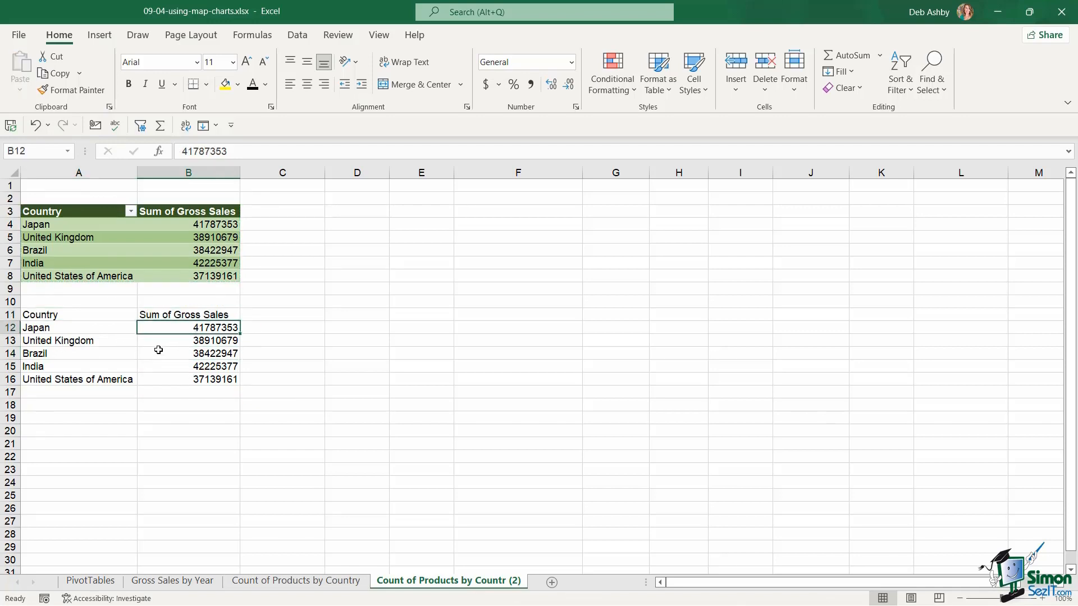
left_click(164, 346)
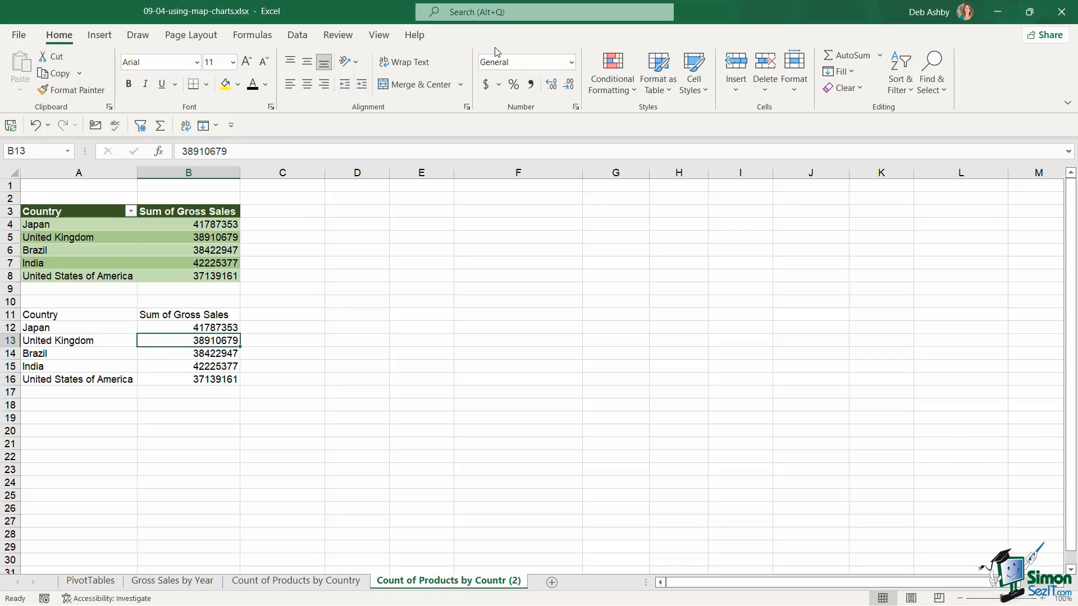
left_click(172, 248)
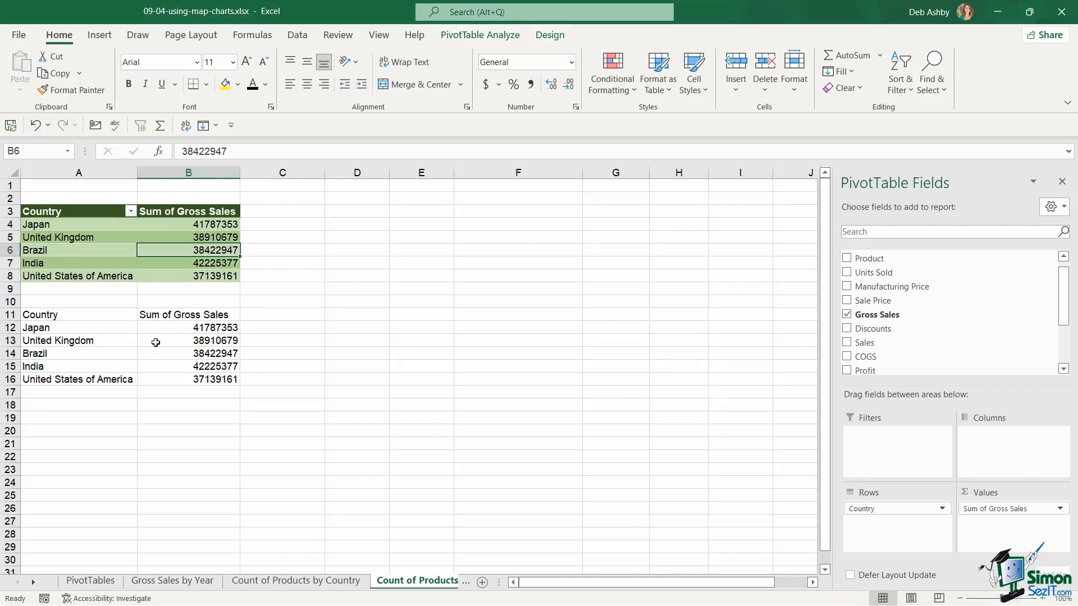
left_click(155, 343)
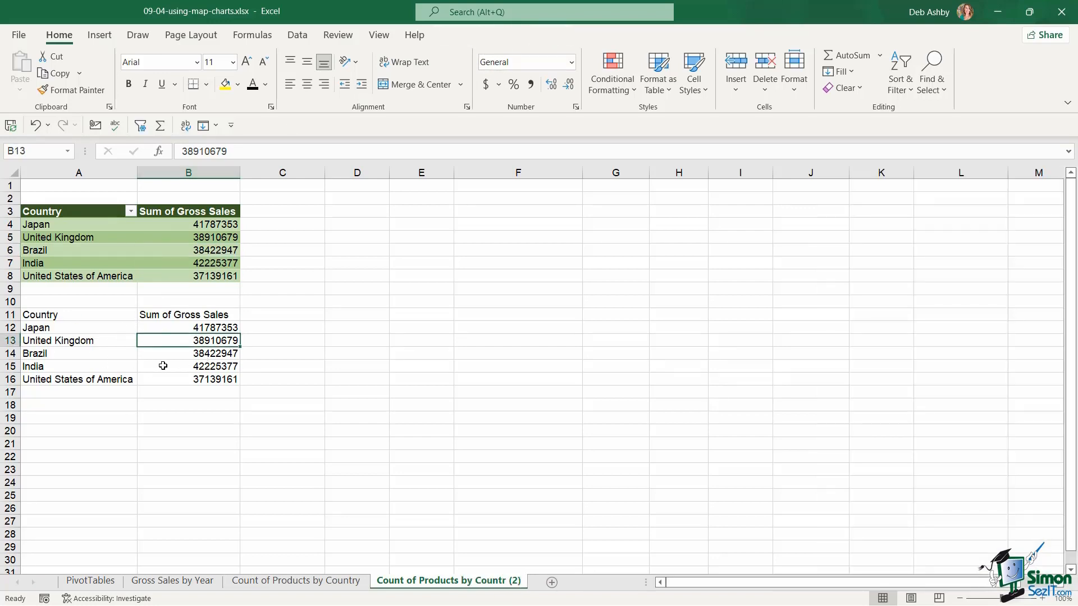
left_click(108, 344)
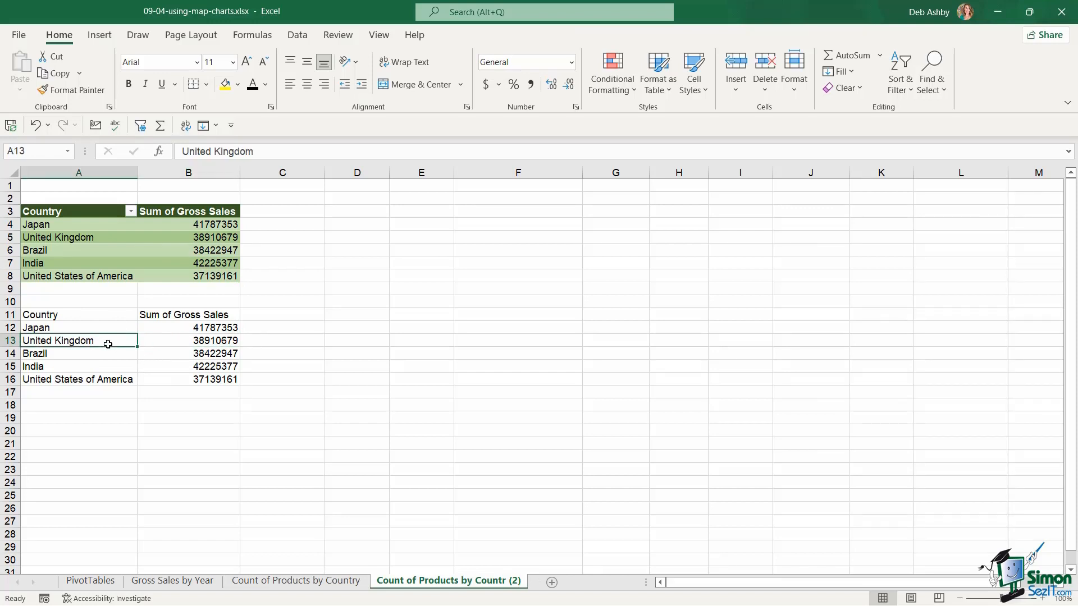
Step: Insert a Filled Map chart from the pasted country and gross sales values in A11:B16
left_click_drag(44, 315, 192, 379)
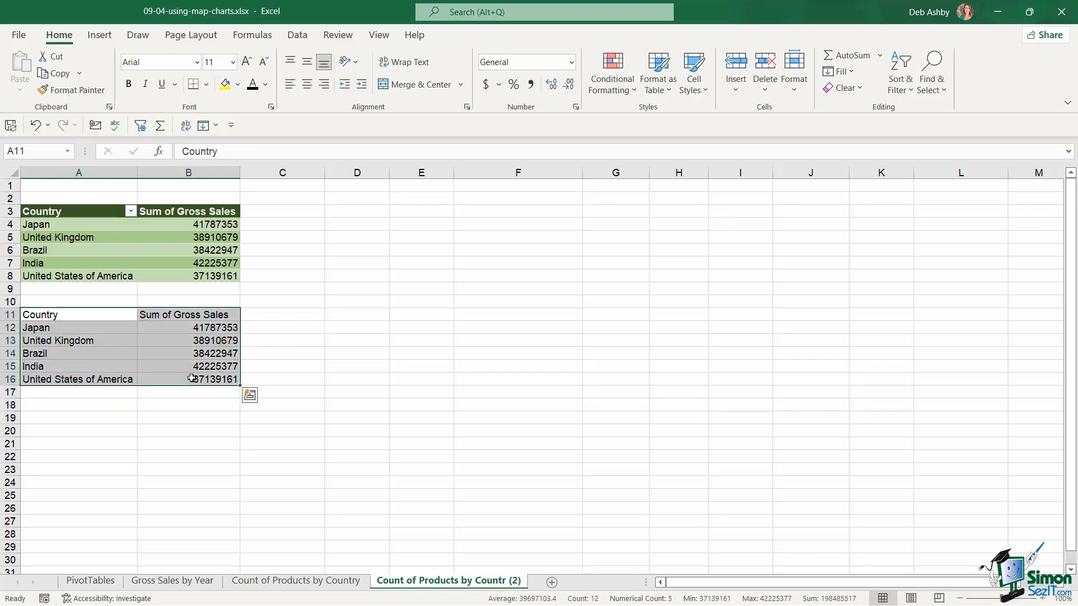
left_click(101, 37)
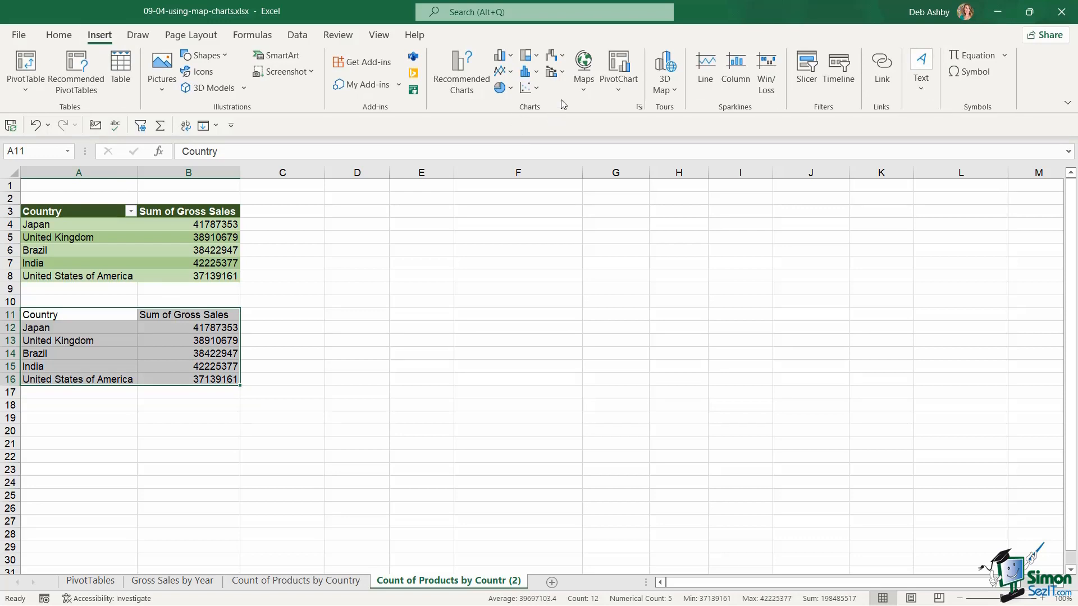
left_click(584, 88)
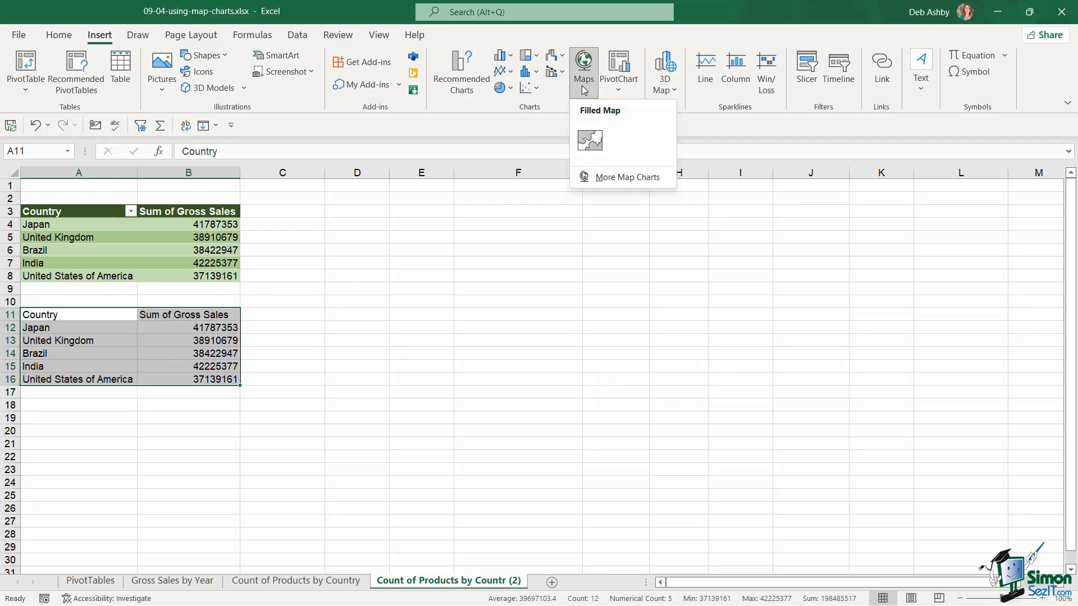
left_click(589, 142)
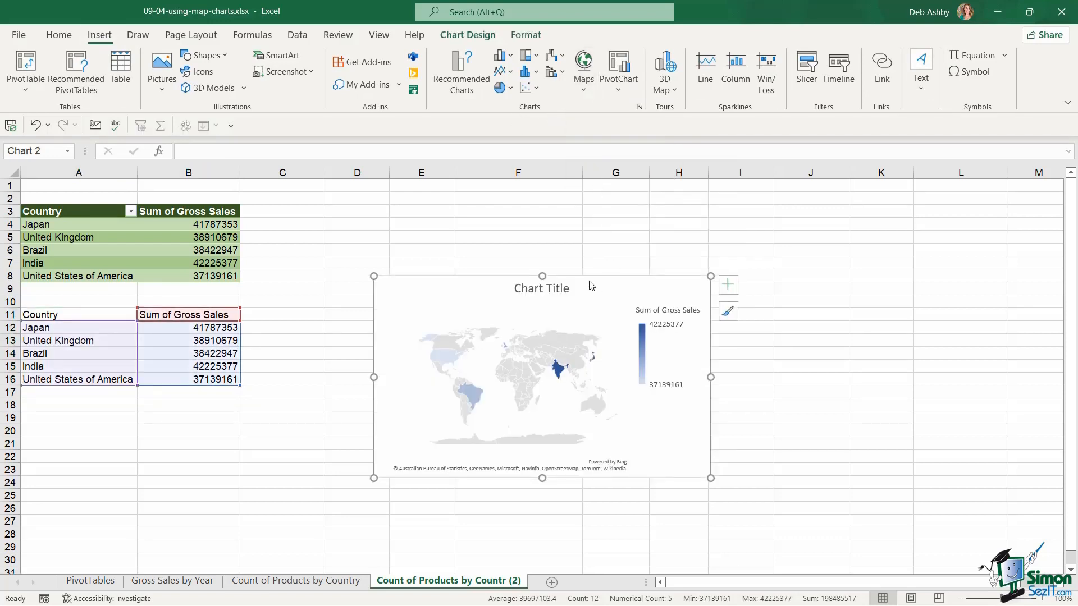
Step: Enlarge the map chart and place it beside the two tables, around columns D to J
left_click_drag(708, 426, 868, 489)
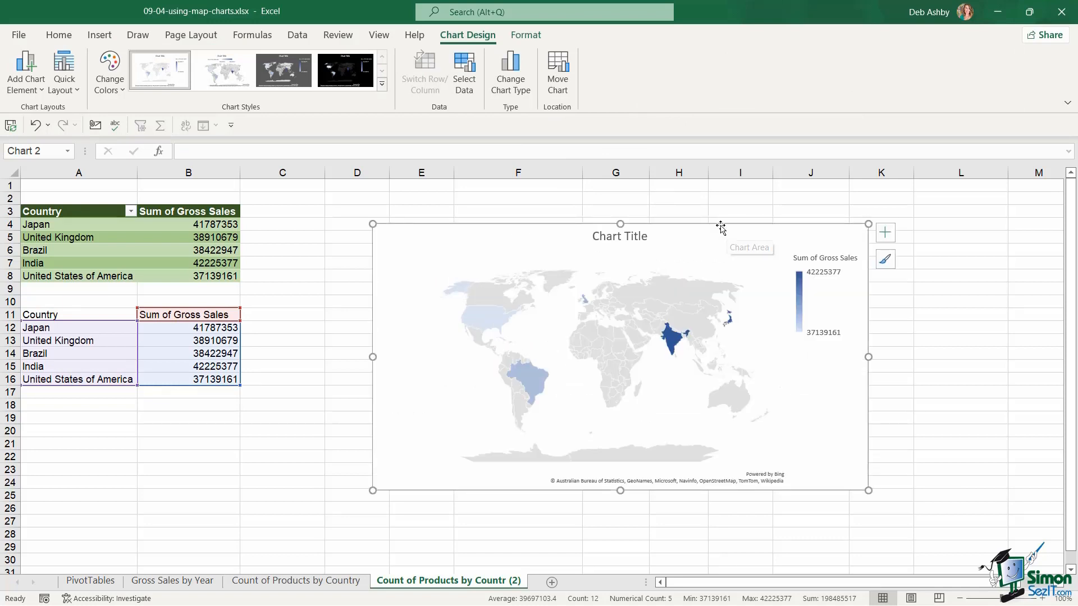
left_click_drag(719, 224, 694, 211)
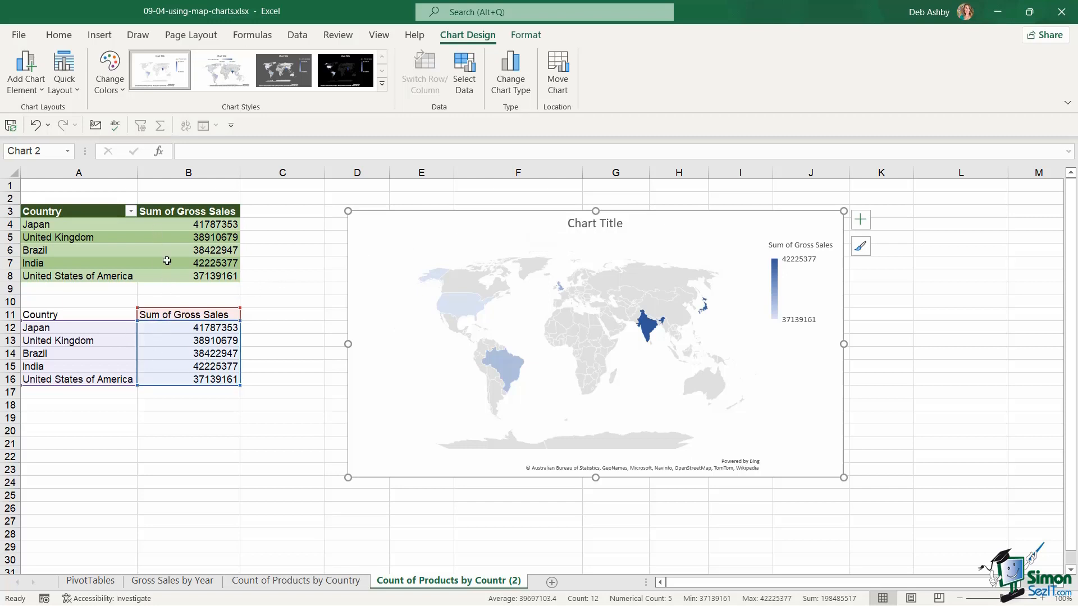
left_click(191, 329)
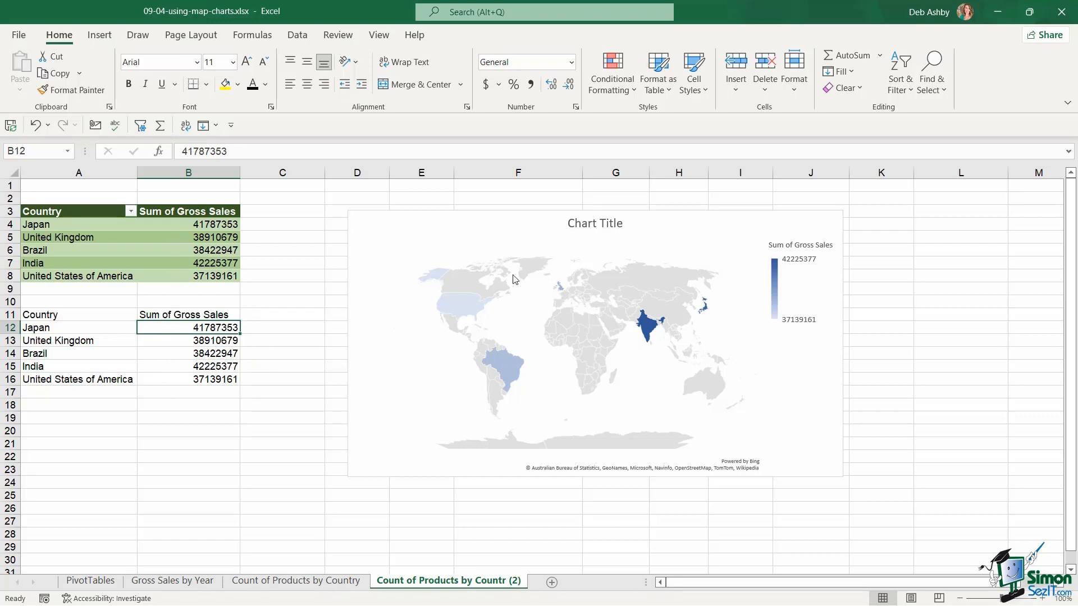
Step: Change the map chart's data source from the pasted values to the PivotTable range A3:B8
left_click(518, 230)
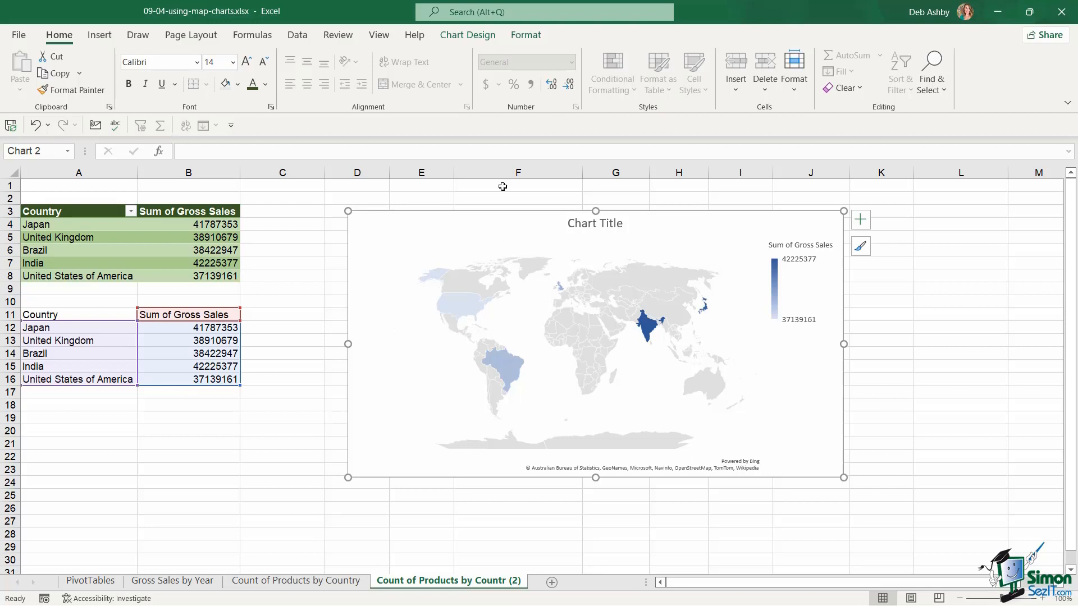
left_click(476, 37)
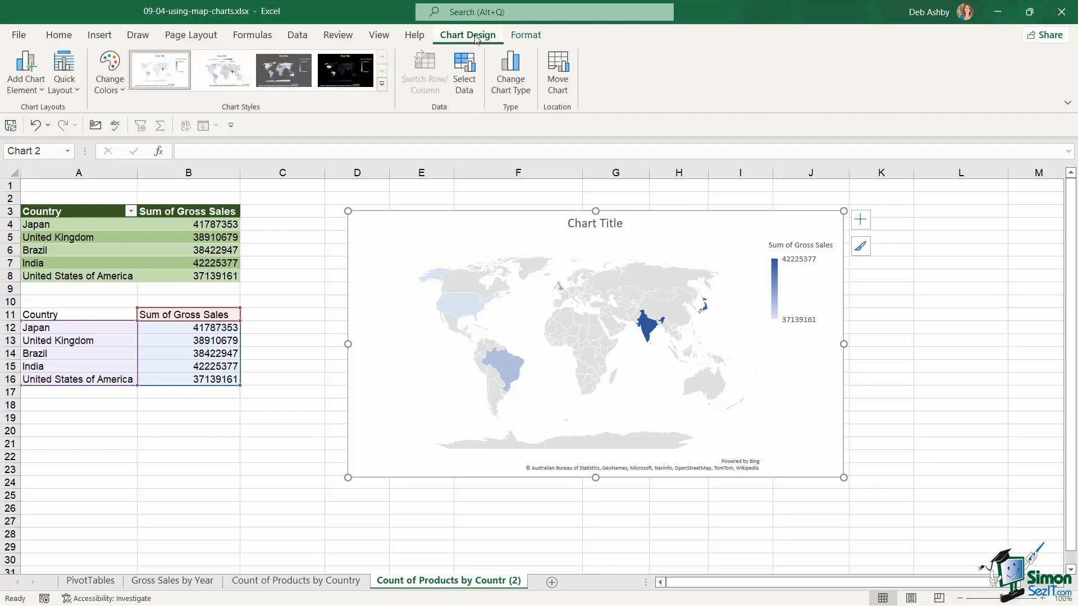
left_click(464, 85)
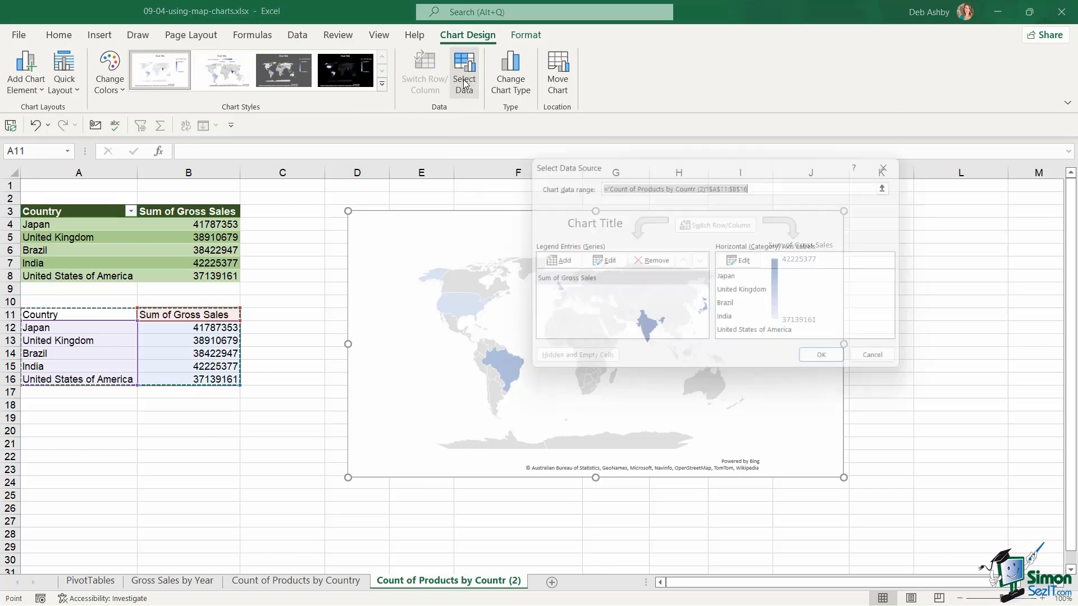
left_click_drag(631, 168, 518, 187)
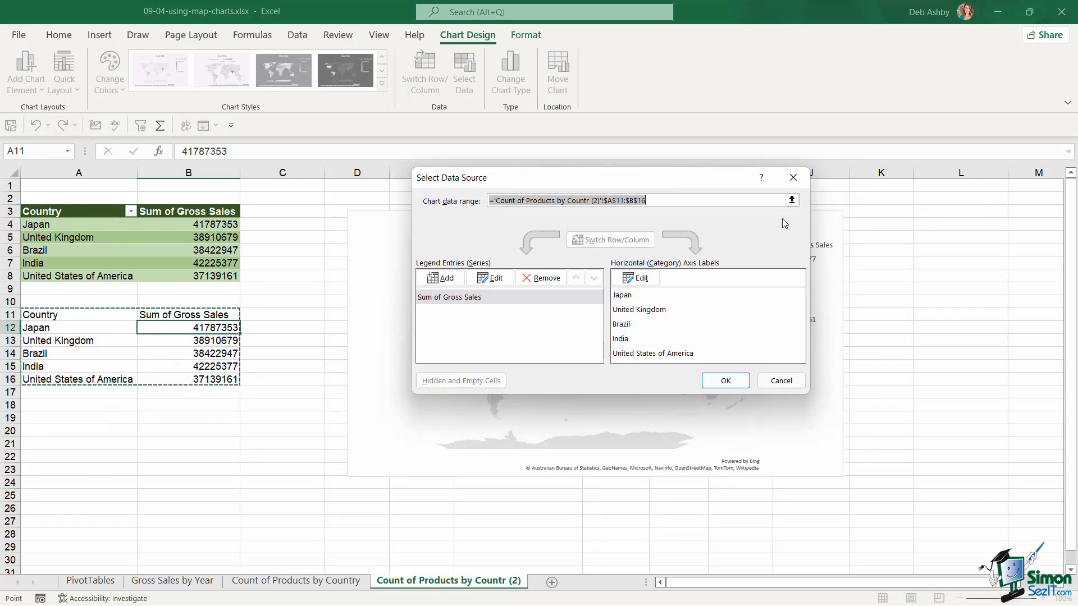
key("BackSpace")
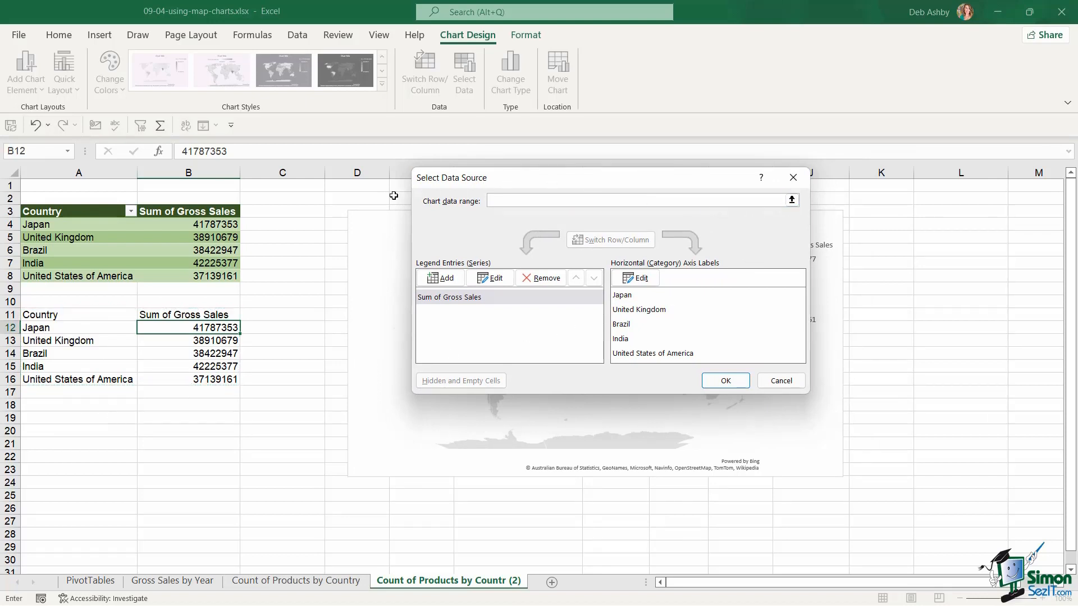
left_click_drag(84, 213, 203, 275)
left_click(724, 380)
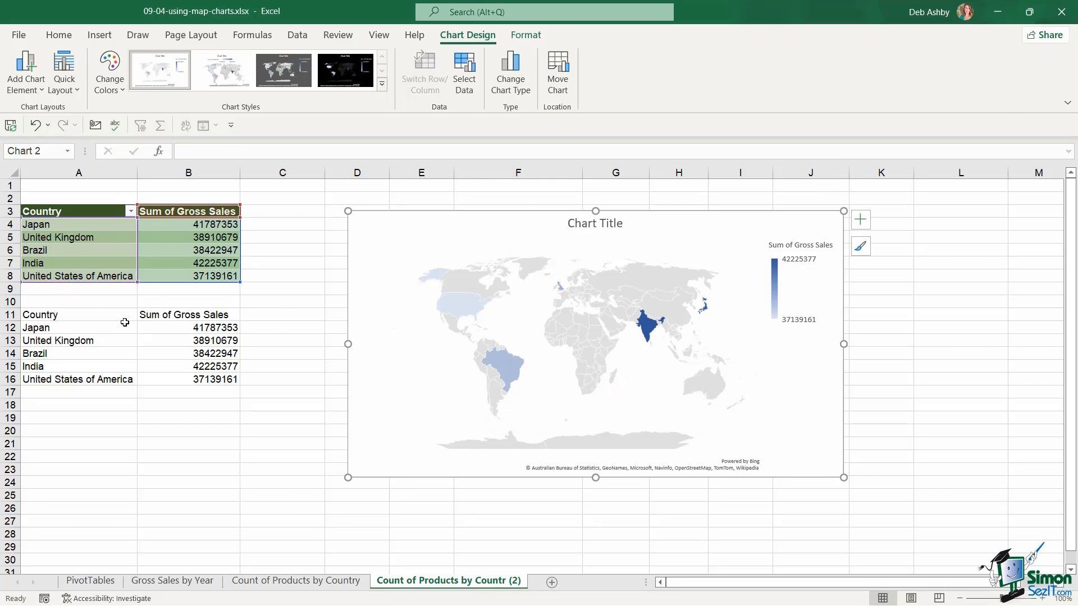
Step: Delete the pasted copy of the gross sales data in A11:B16
left_click(124, 325)
left_click(173, 348)
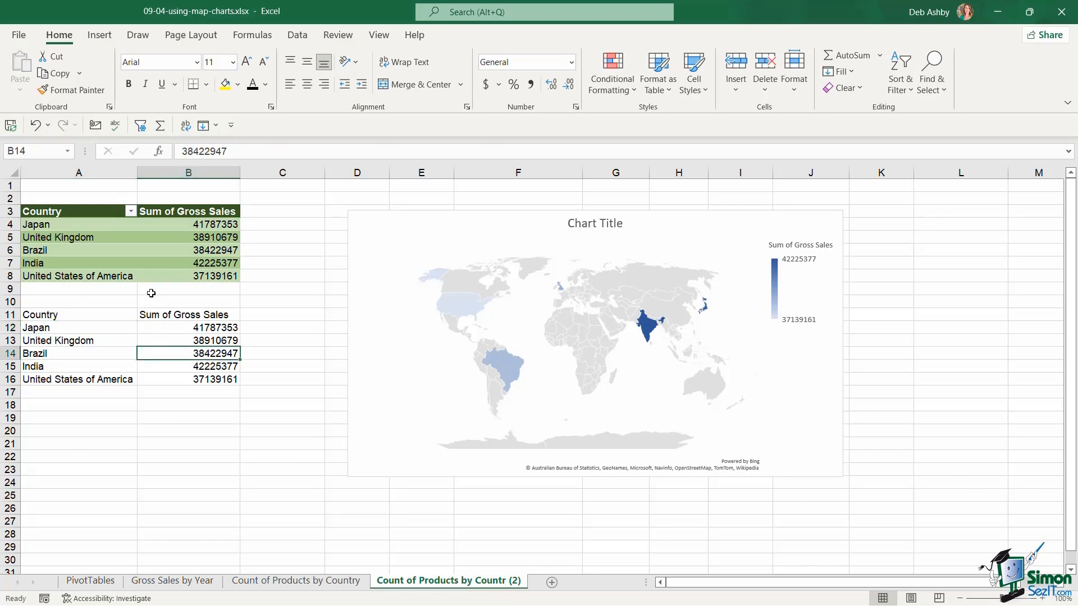
mouse_move(174, 243)
left_click_drag(65, 315, 199, 378)
key("Delete")
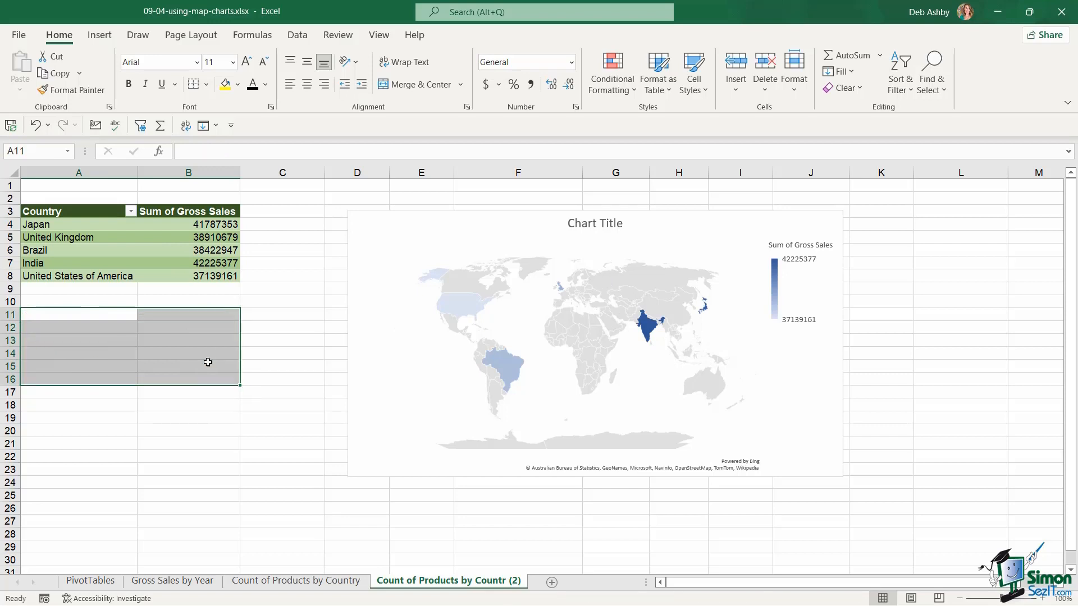
left_click(287, 284)
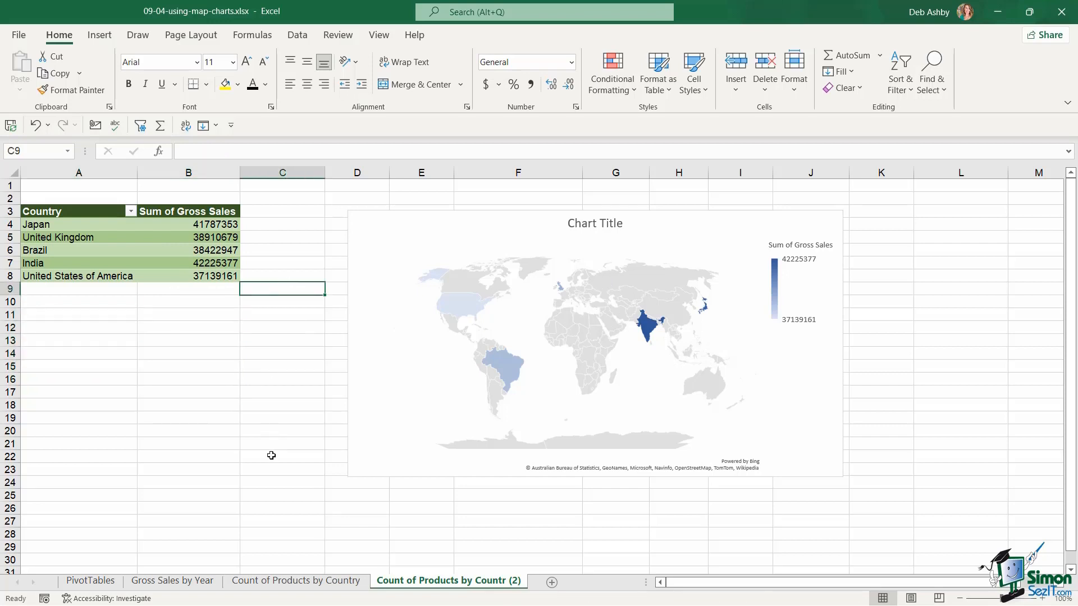
Step: Move the map chart closer to the PivotTable and apply the light chart style with outlined countries and the legend above the map
left_click(609, 233)
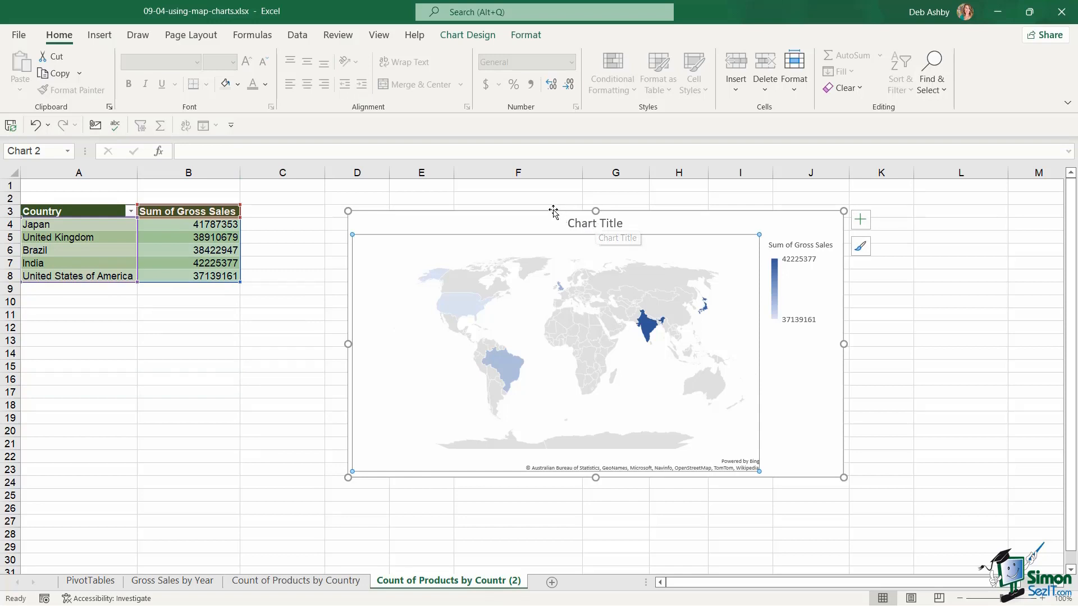
left_click_drag(551, 212, 490, 208)
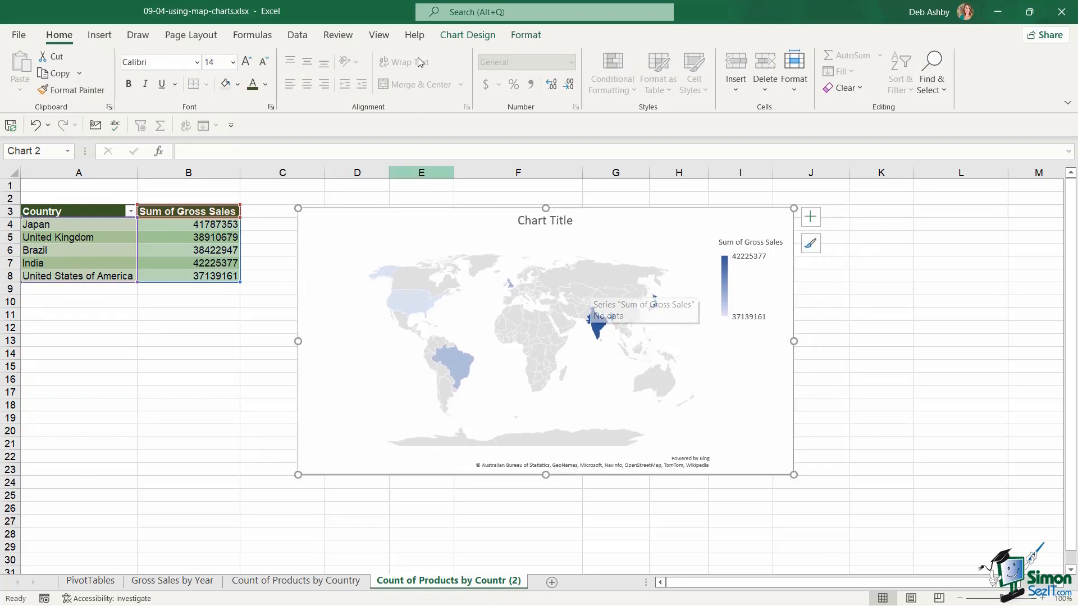
left_click(469, 35)
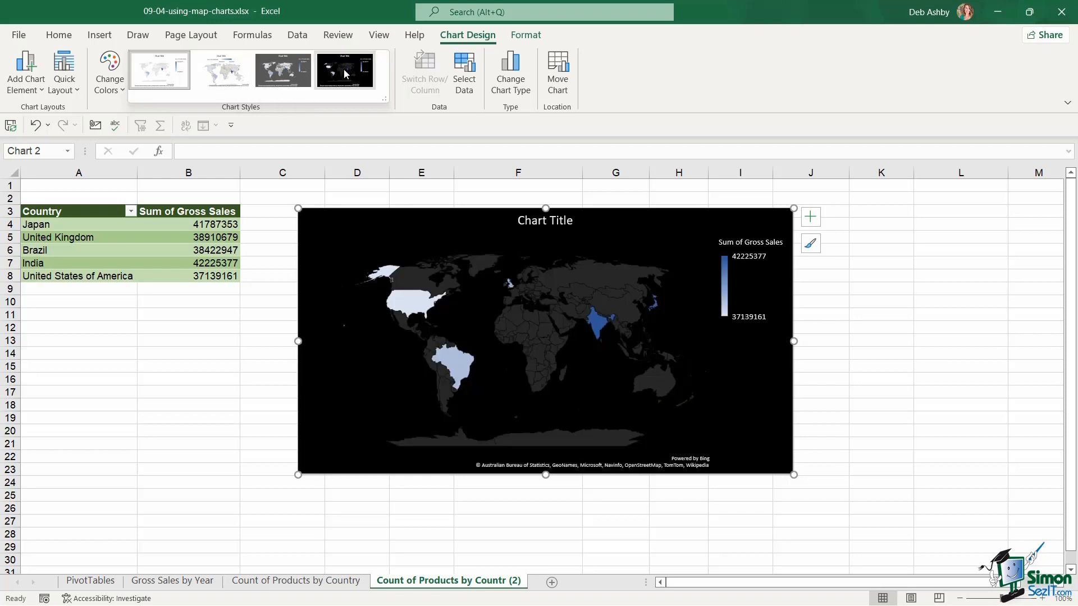
left_click(221, 66)
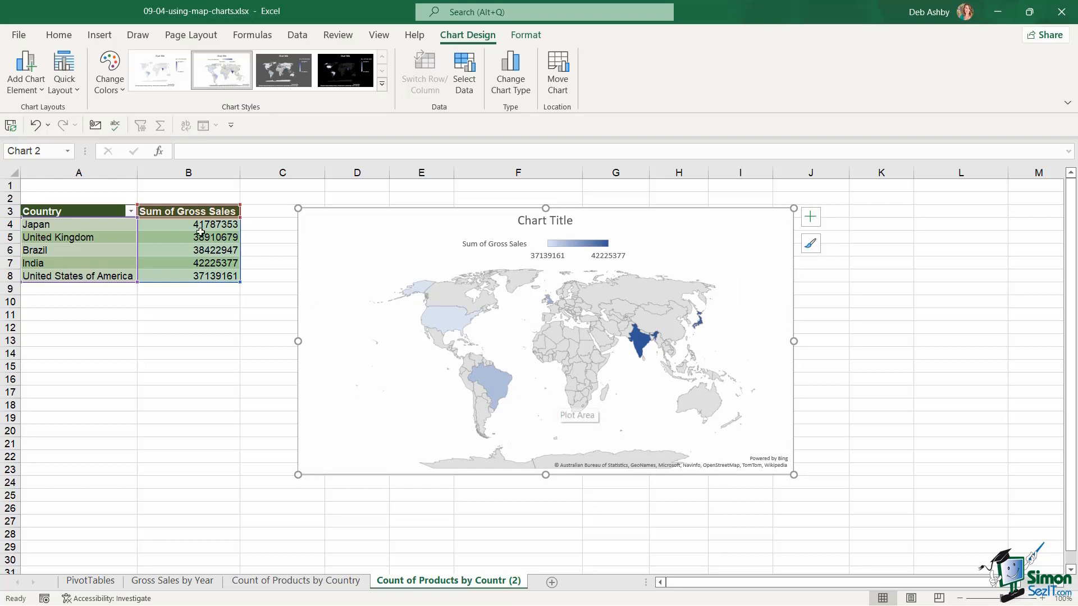
Step: Recolour the map chart with the monochromatic green palette that runs from dark to light
left_click(110, 72)
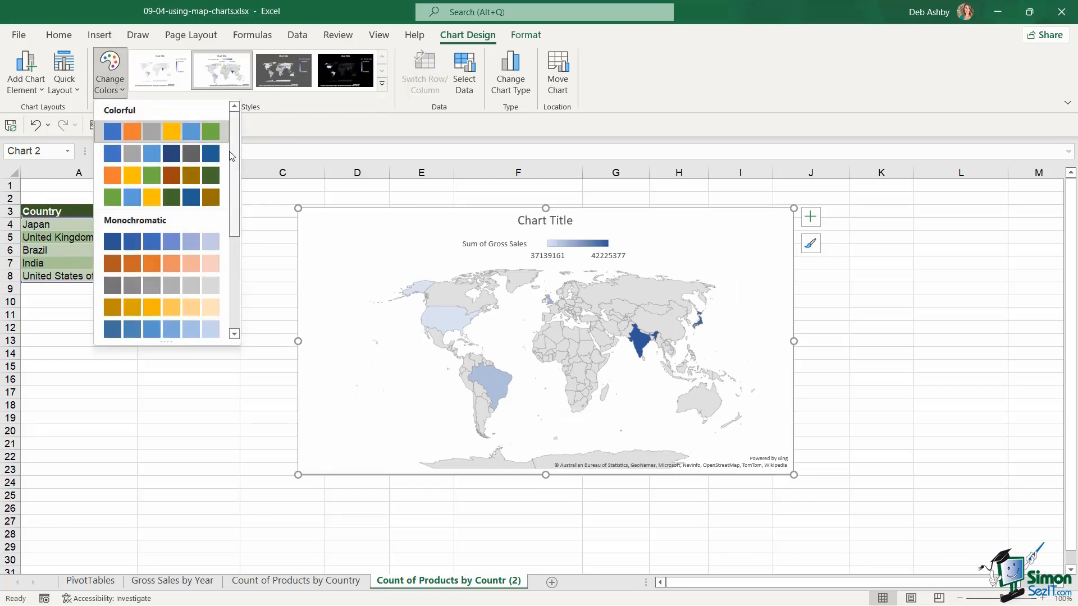
scroll(220, 209, "down", 5)
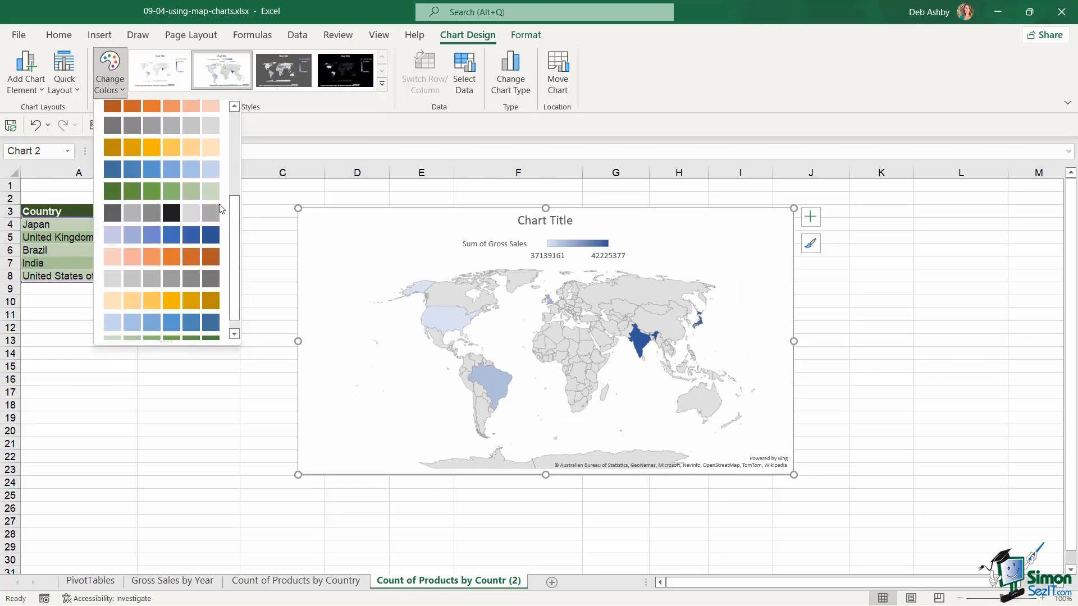
left_click(174, 190)
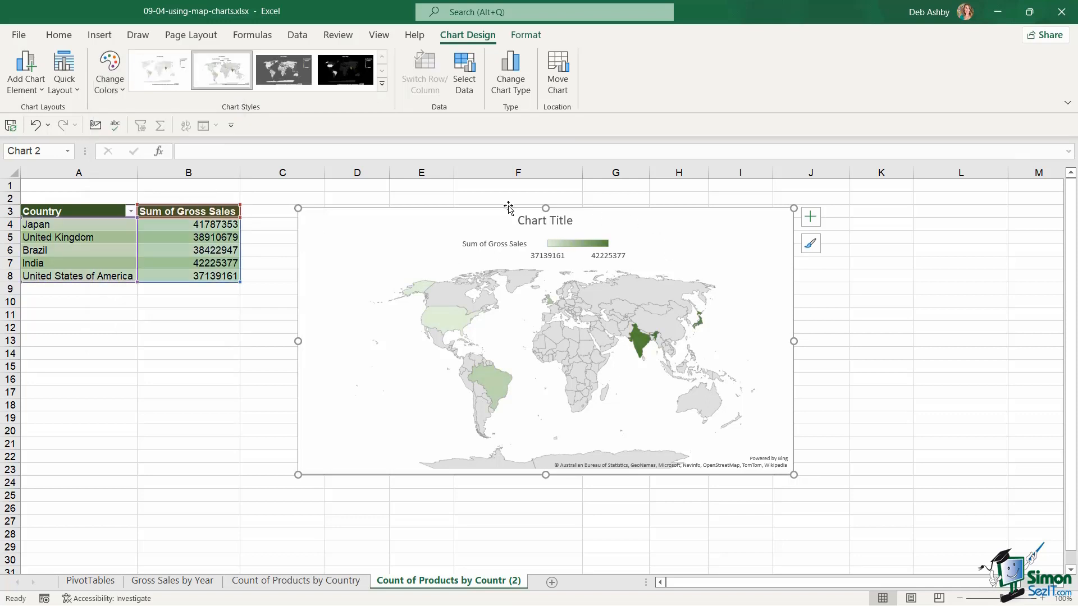
Step: Replace the map chart's placeholder title with "Gross Sales by Country"
left_click(533, 221)
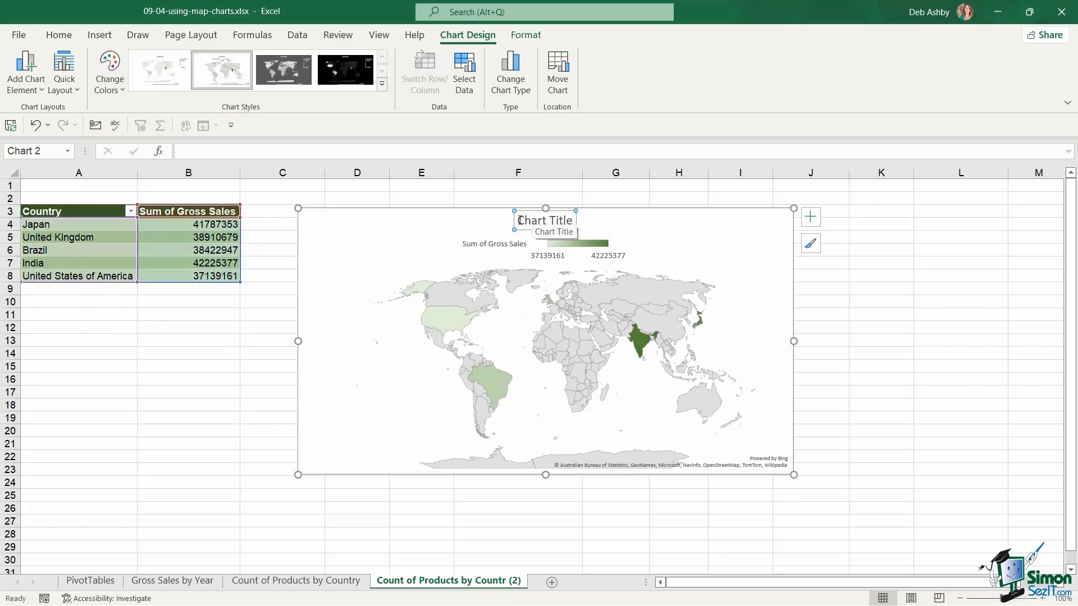
left_click_drag(517, 221, 575, 221)
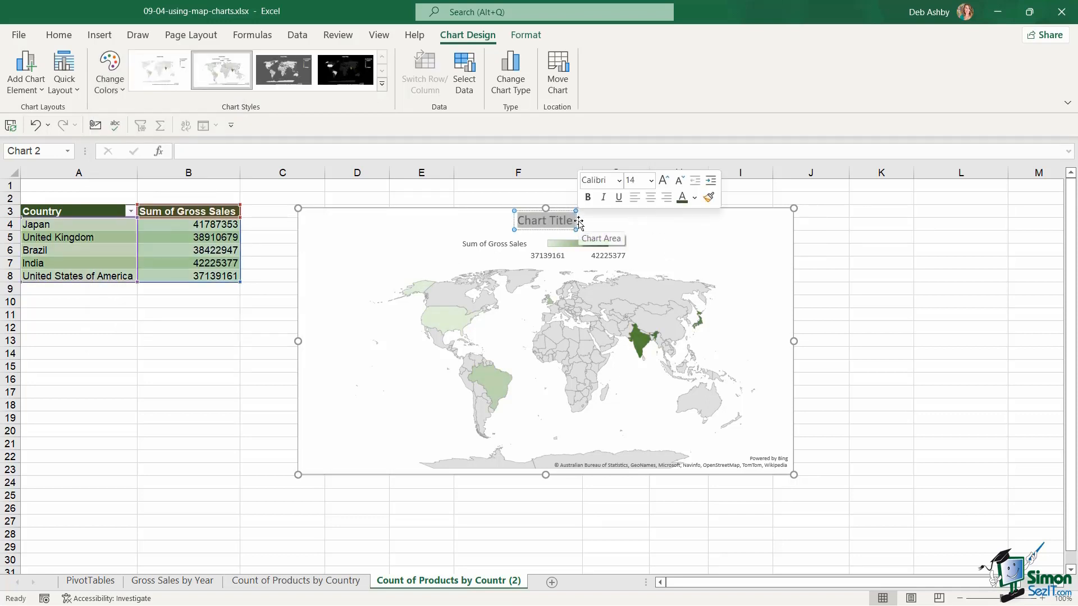
type("Gross")
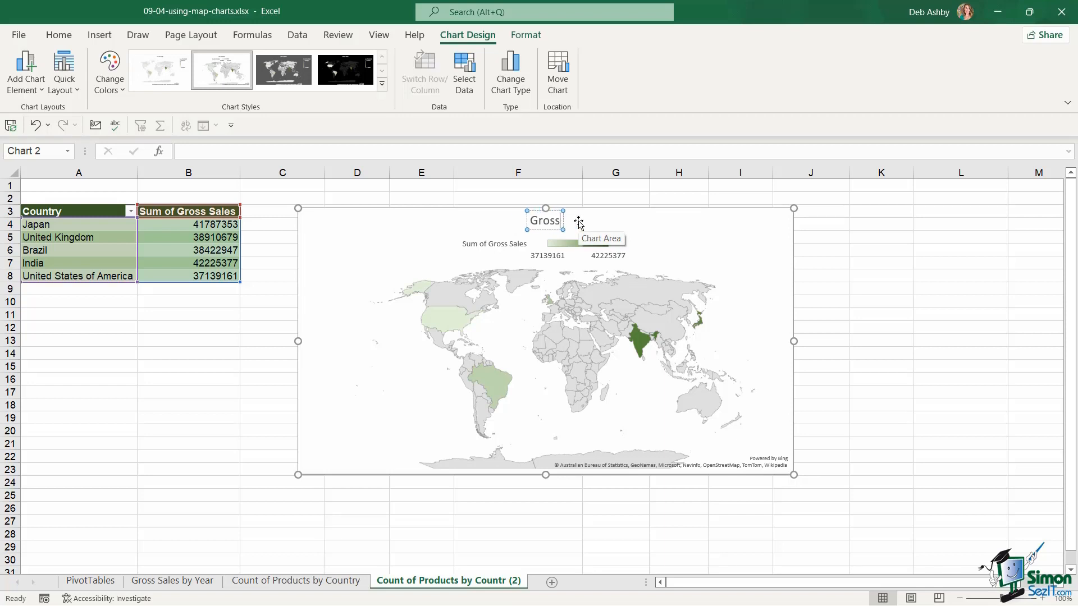
type(" Sales by Coun")
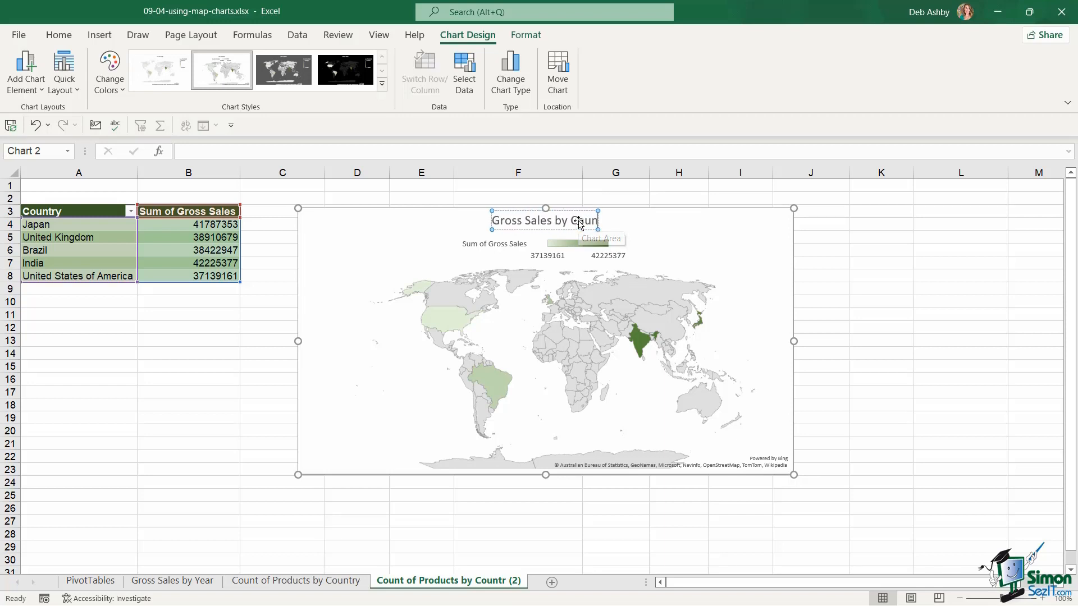
type("try")
left_click(629, 222)
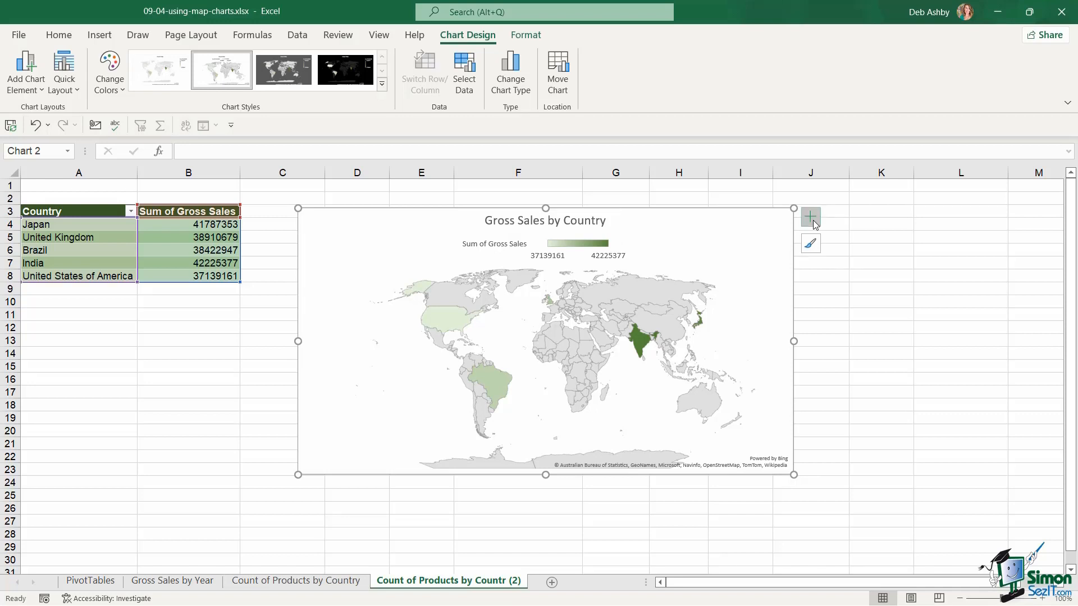
Step: Move the map chart's legend to the left side of the map
left_click(812, 218)
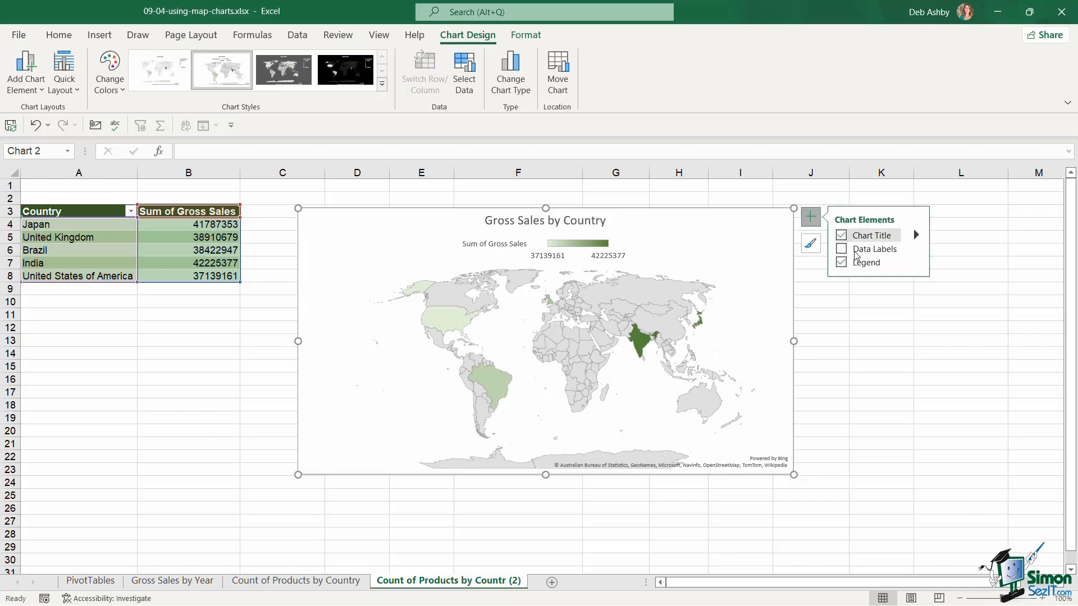
left_click(916, 264)
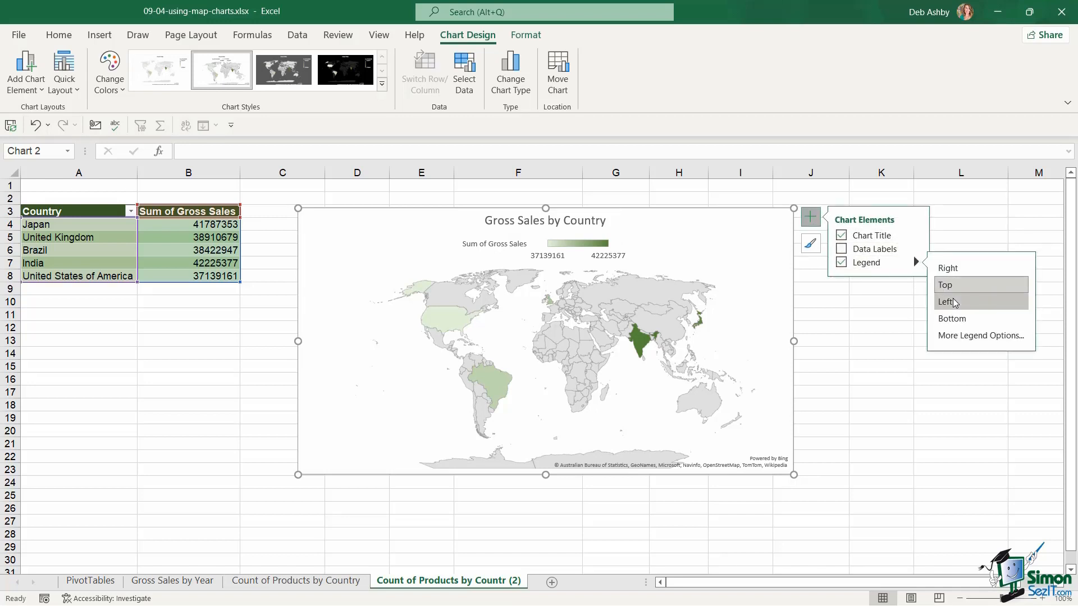
left_click(954, 303)
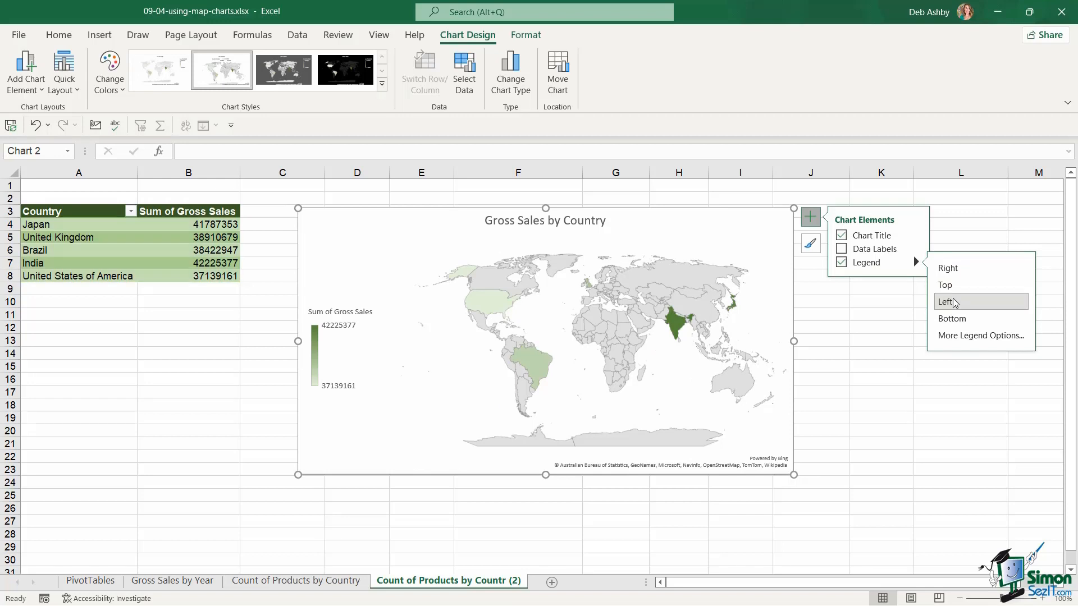
left_click_drag(659, 212, 644, 208)
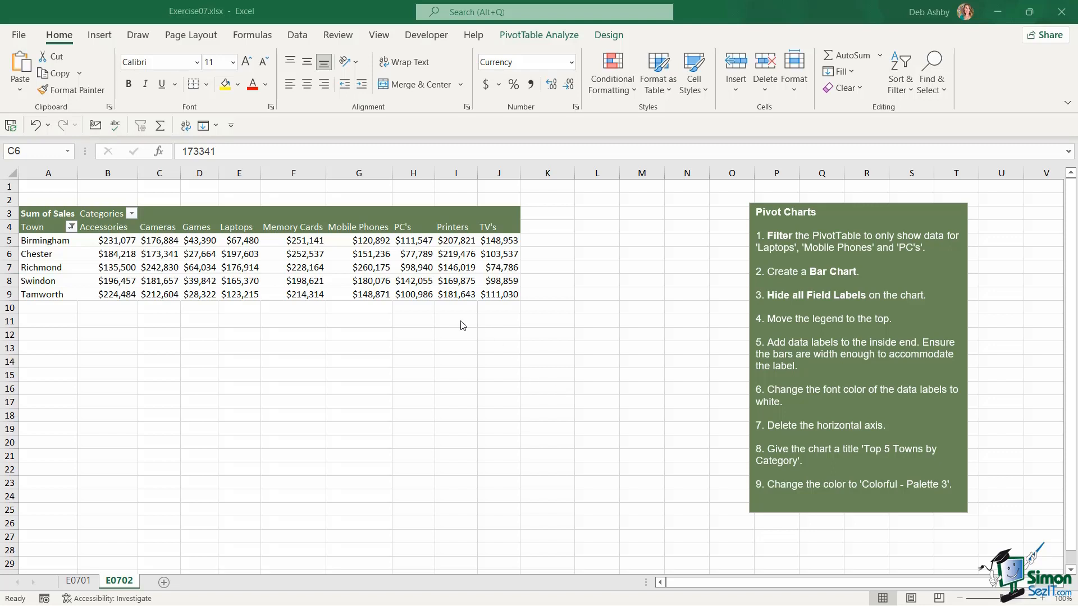
left_click(376, 262)
left_click(418, 258)
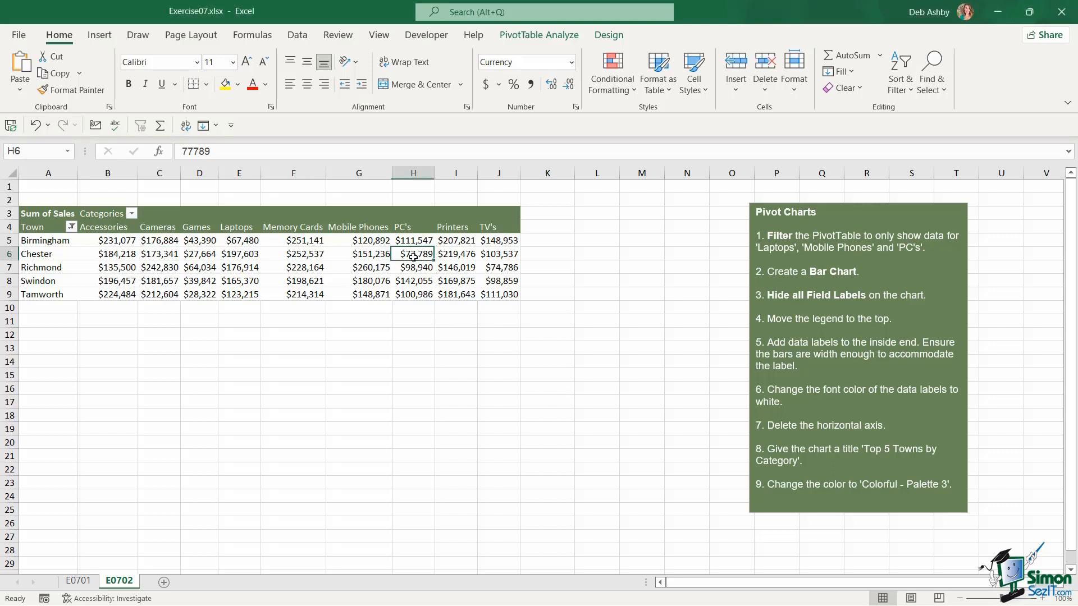
mouse_move(372, 256)
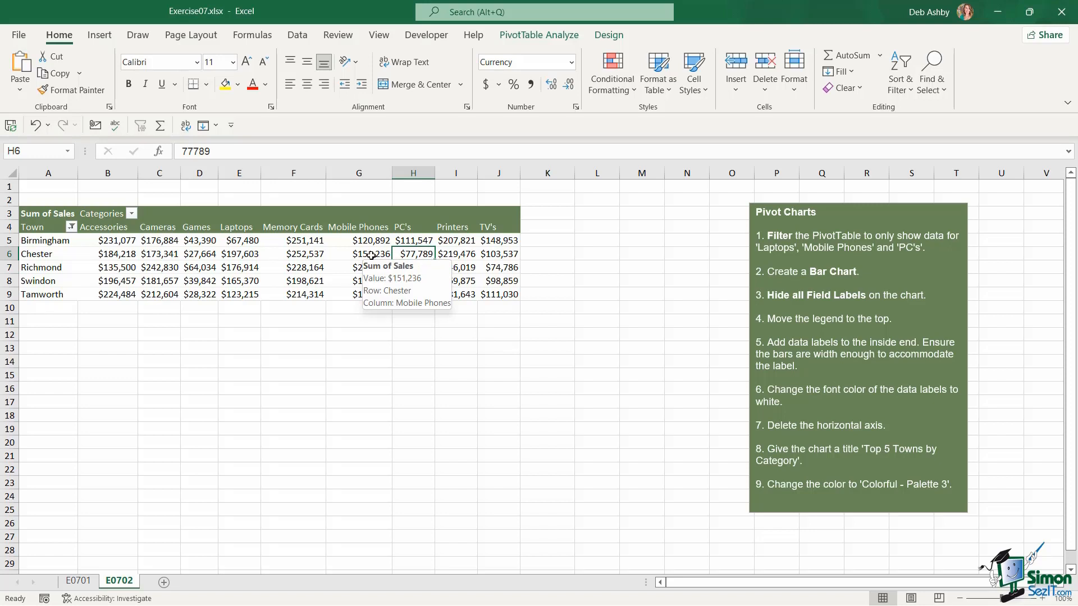
mouse_move(298, 254)
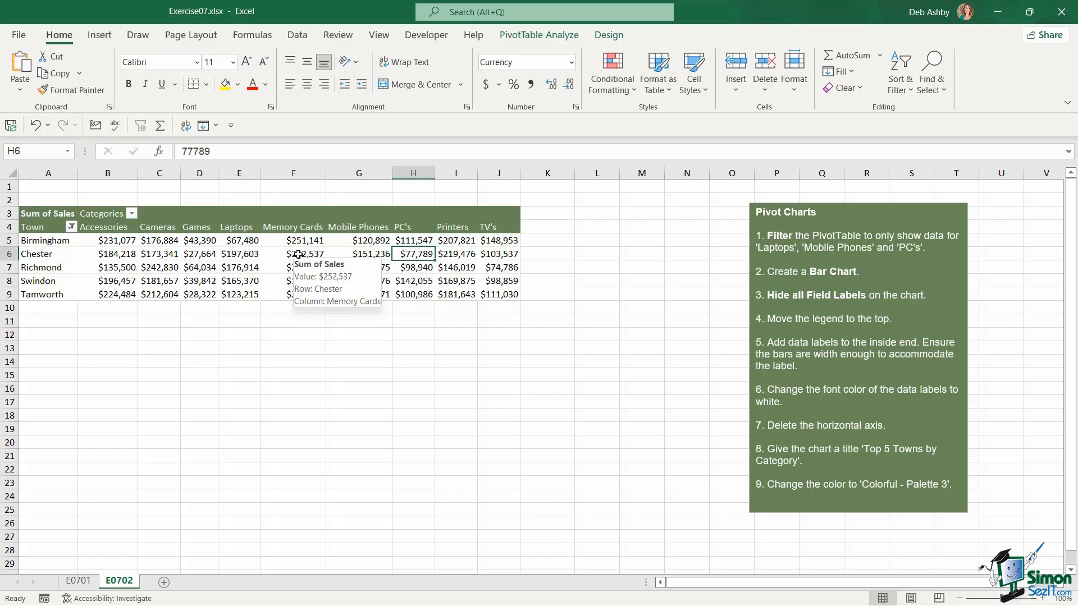
left_click(866, 325)
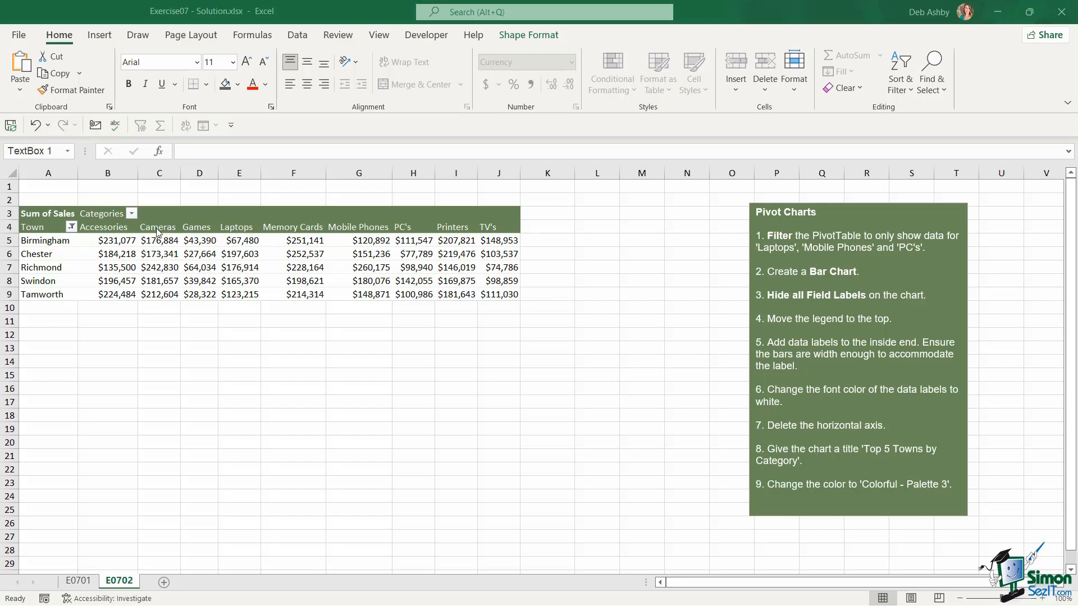
Step: Filter the PivotTable's Categories to only Laptops, Mobile Phones and PC's
left_click(131, 214)
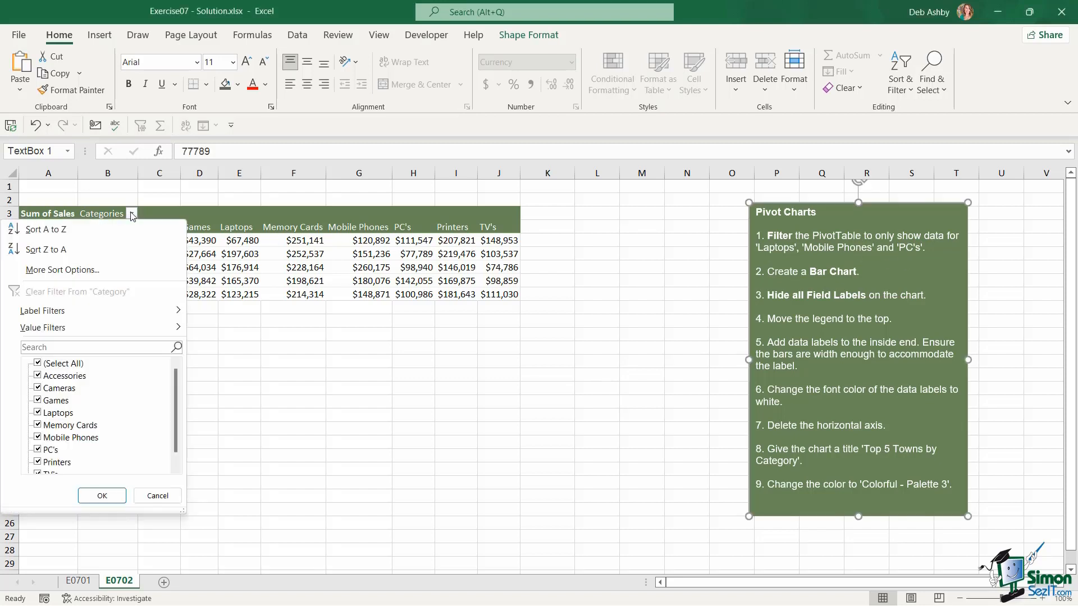
left_click(39, 364)
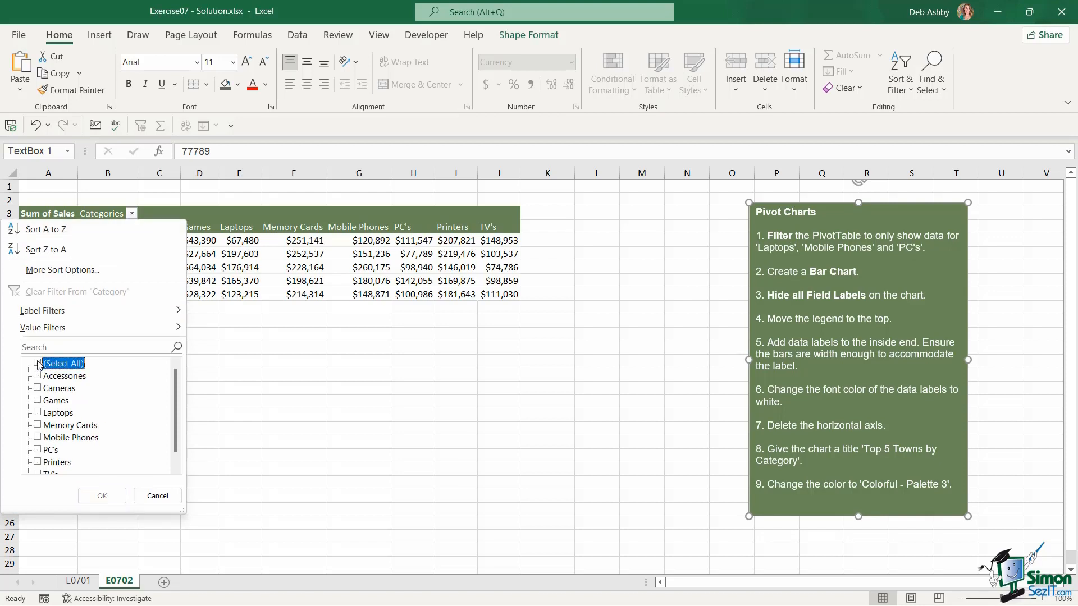
left_click(42, 415)
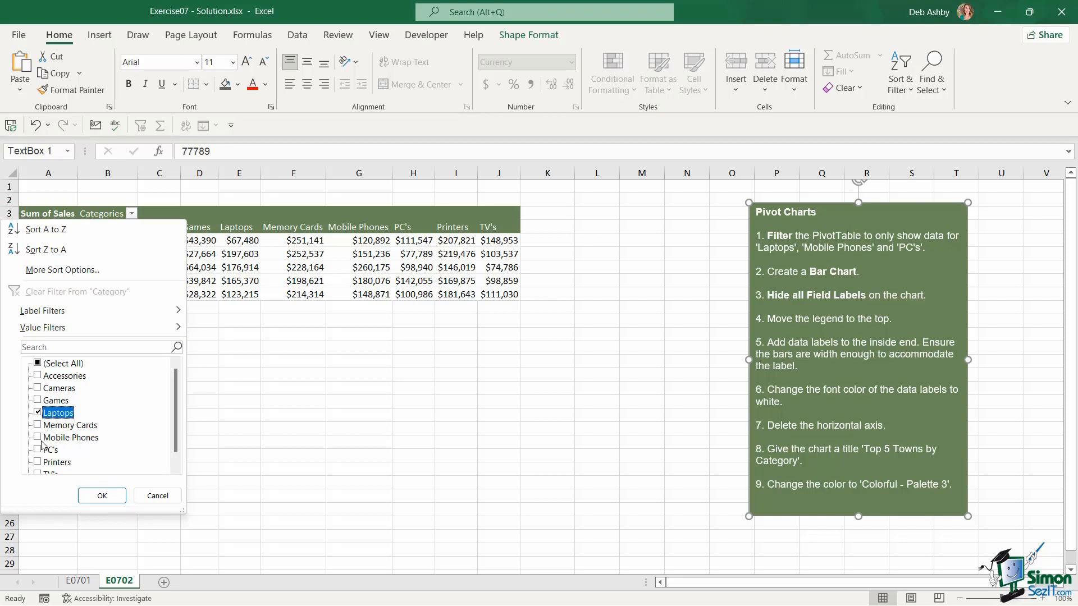
left_click(42, 438)
left_click(43, 451)
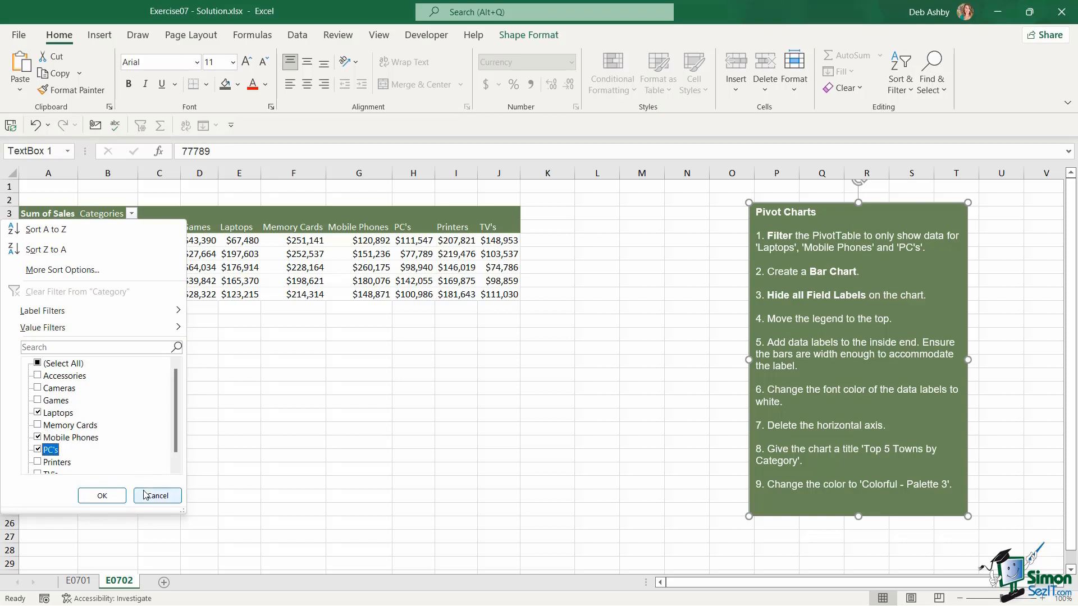
left_click(102, 495)
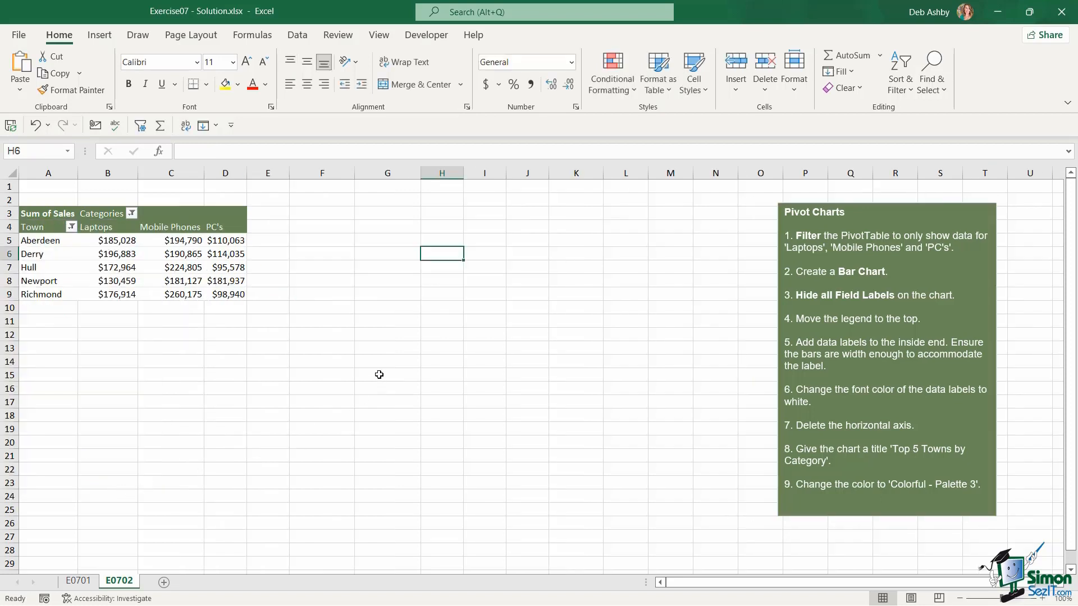
Step: Insert a clustered bar PivotChart based on the filtered PivotTable
left_click(183, 264)
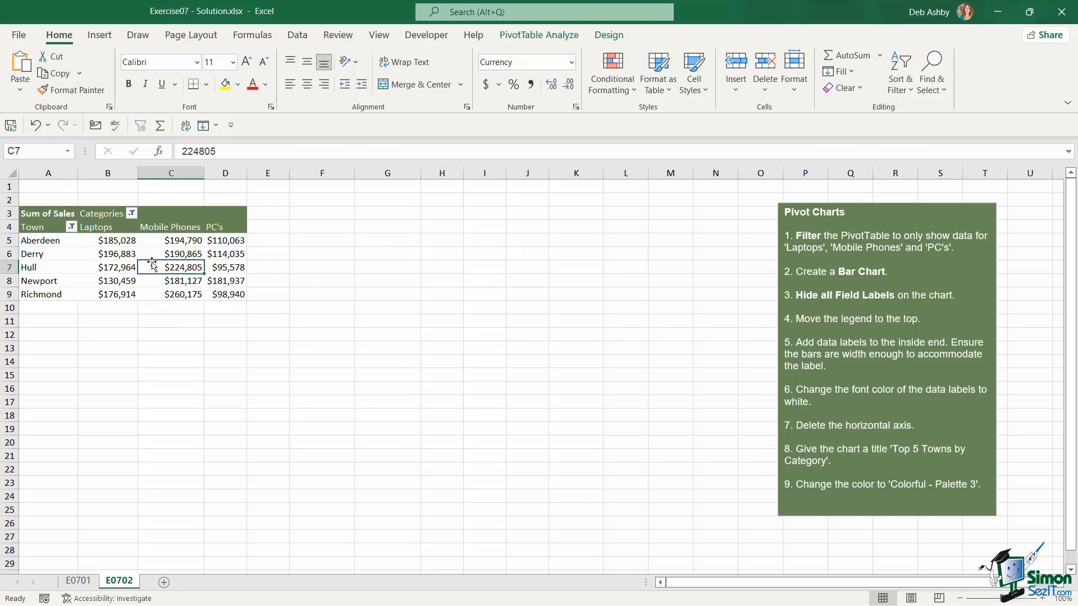
left_click(521, 38)
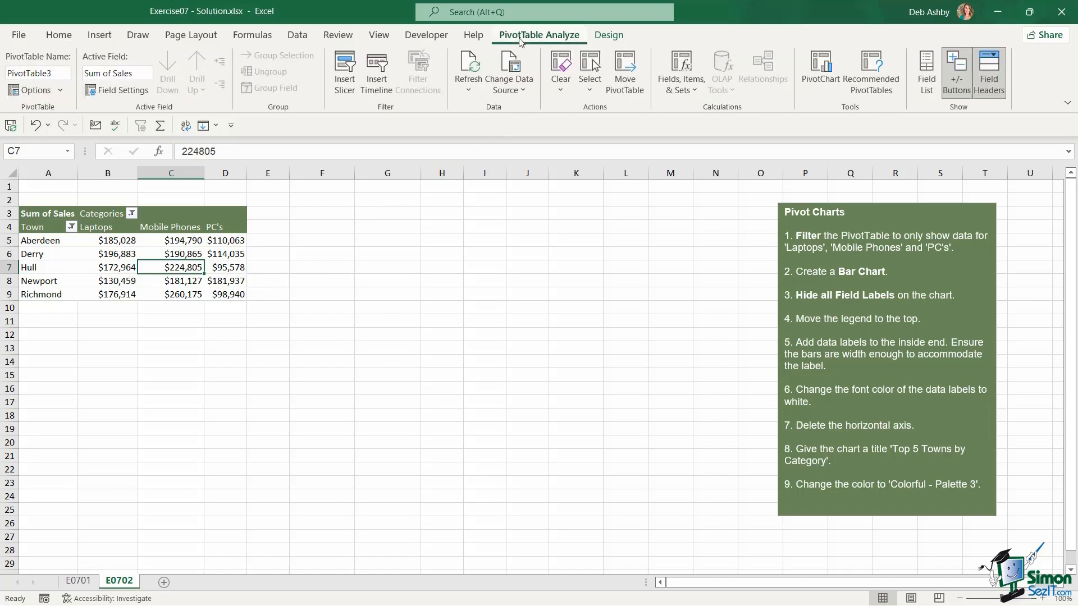
left_click(816, 87)
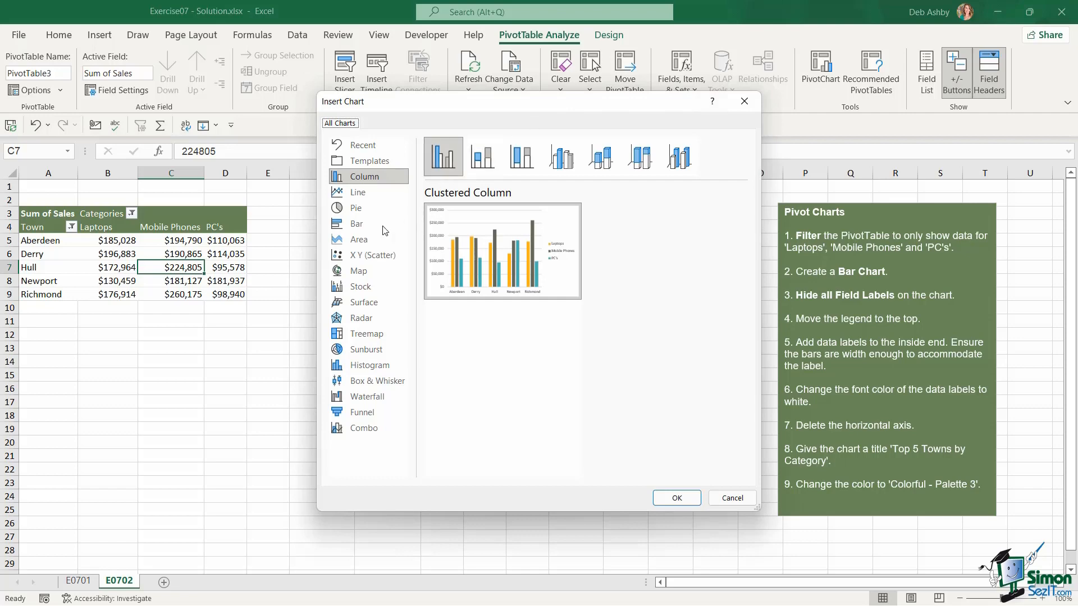
left_click(357, 225)
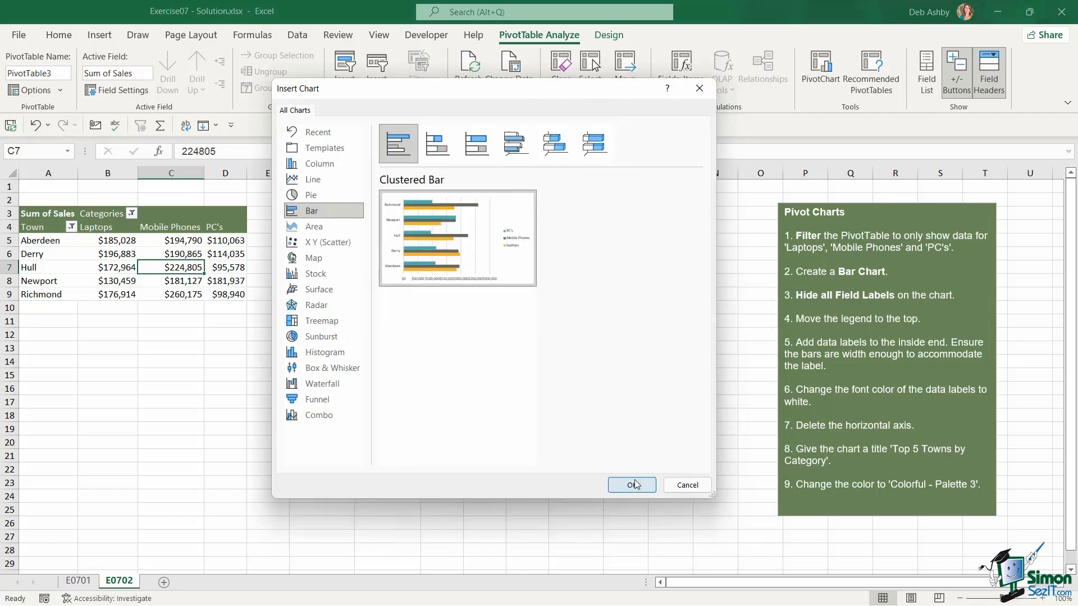
left_click(633, 484)
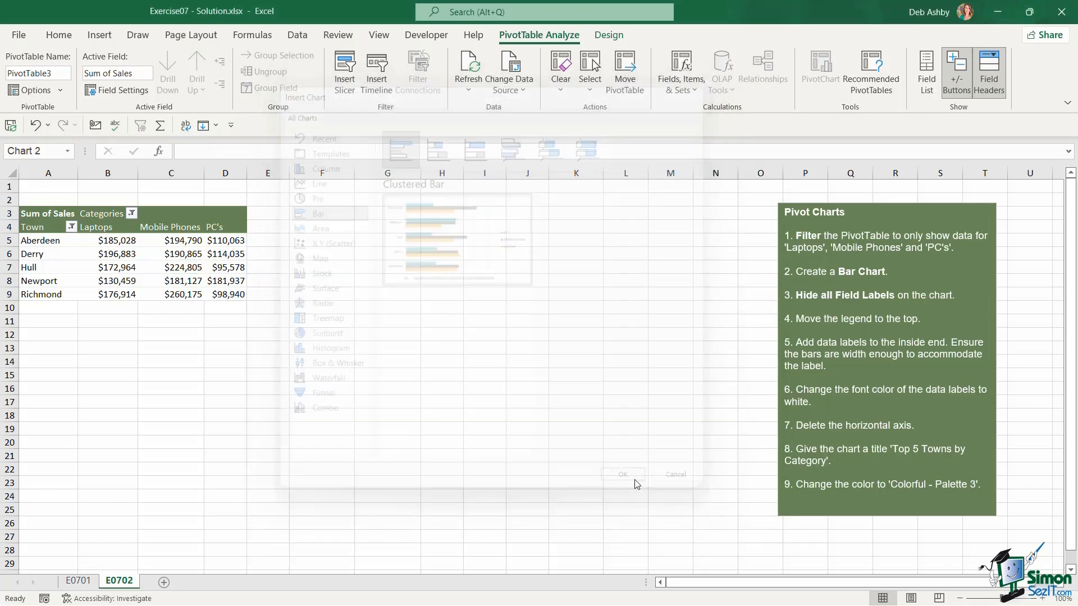
Step: Place the bar chart beside the PivotTable and enlarge it to about 3.81" high by 7.02" wide
left_click_drag(504, 279, 401, 211)
left_click_drag(608, 411, 743, 465)
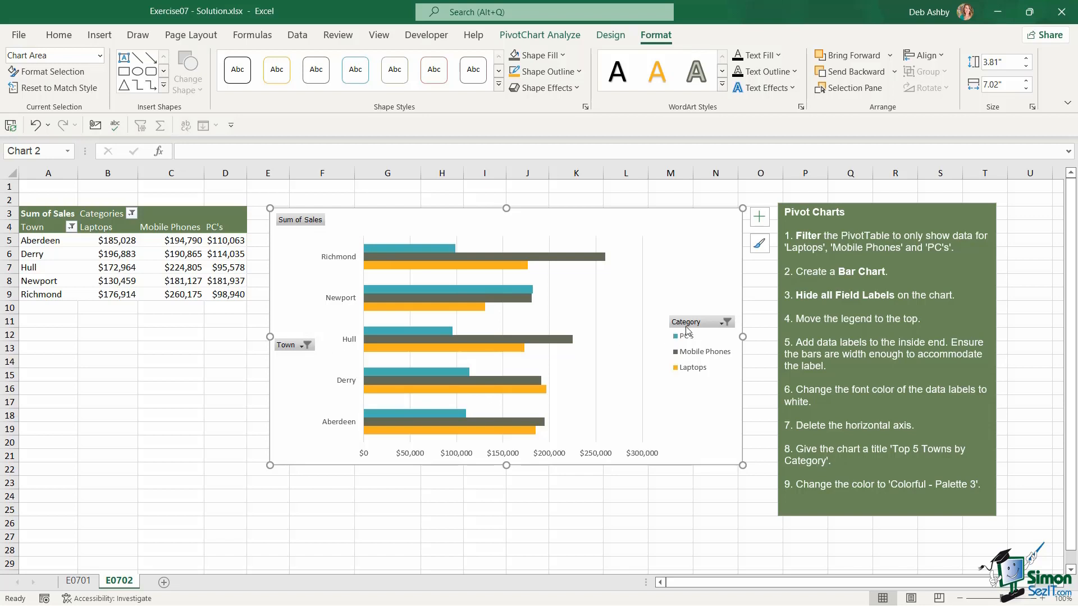
Step: Hide all field buttons on the bar chart
left_click(726, 322)
key("Escape")
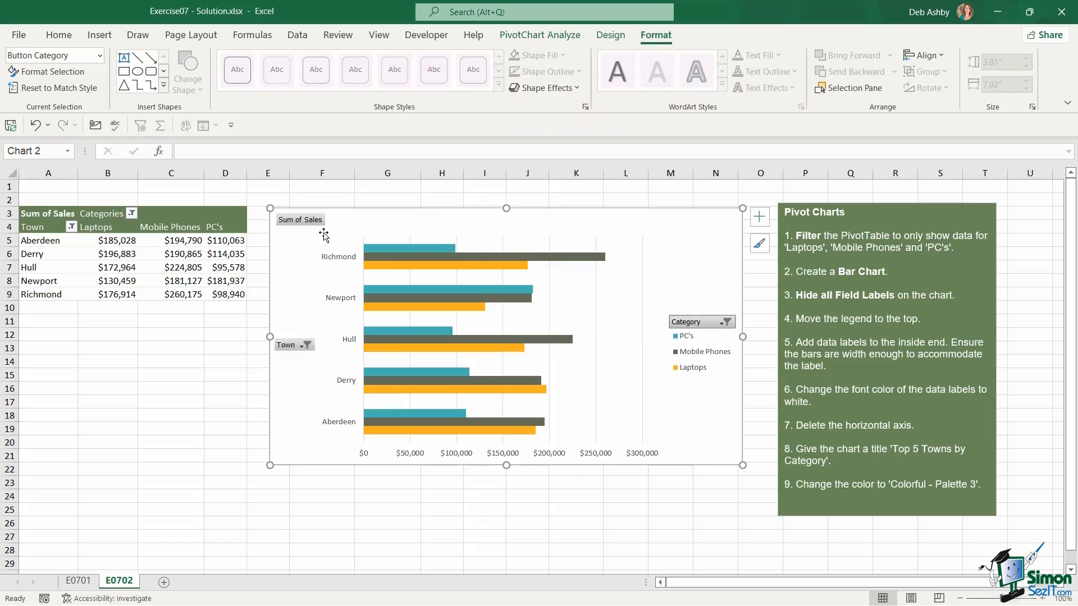
right_click(291, 222)
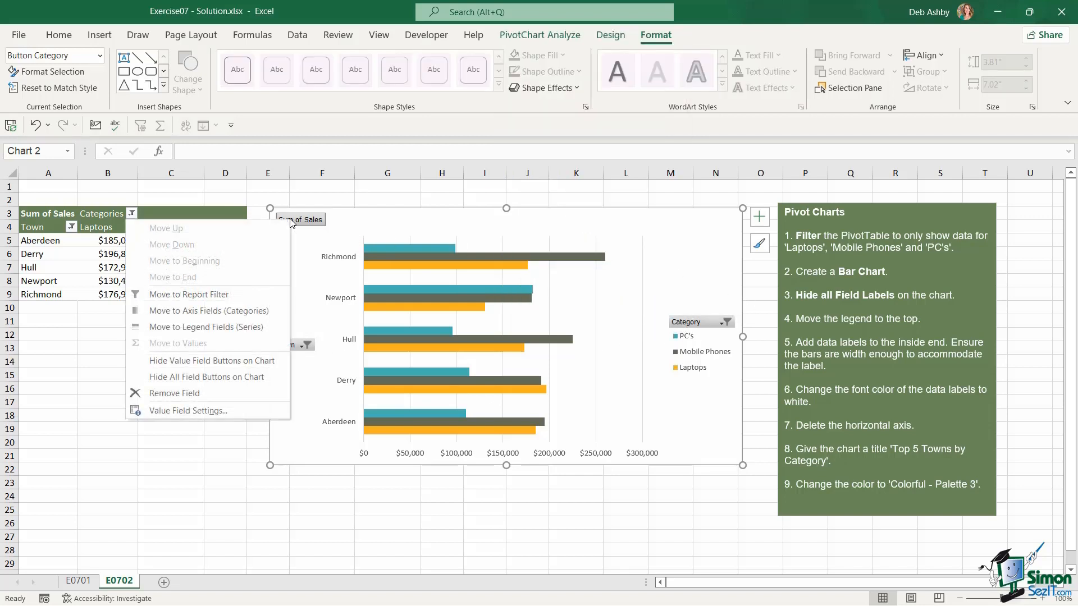
left_click(230, 377)
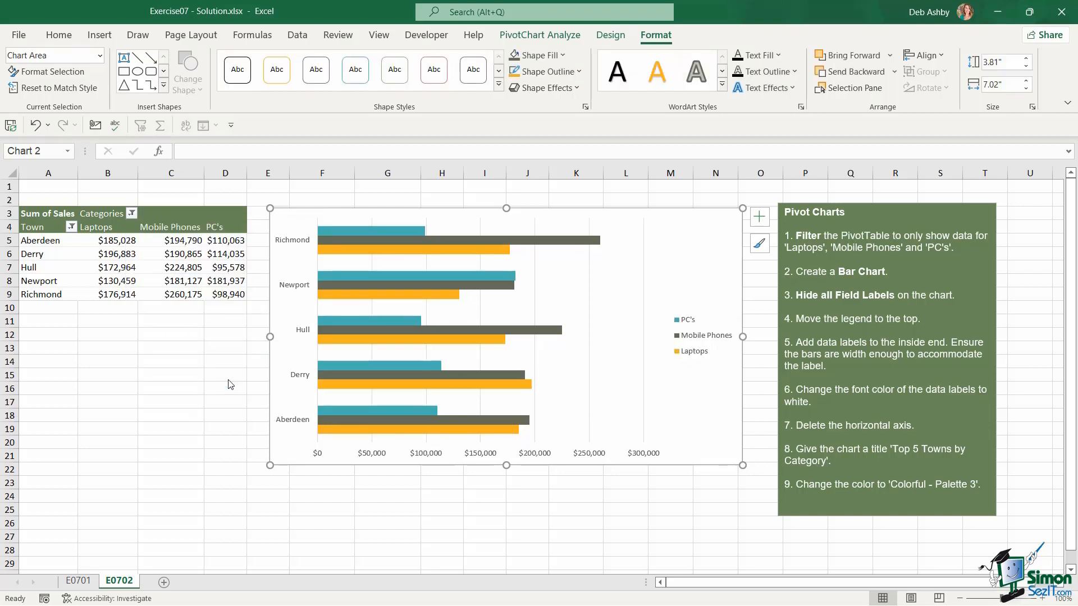
Step: Move the bar chart's legend to the top of the chart
left_click(758, 218)
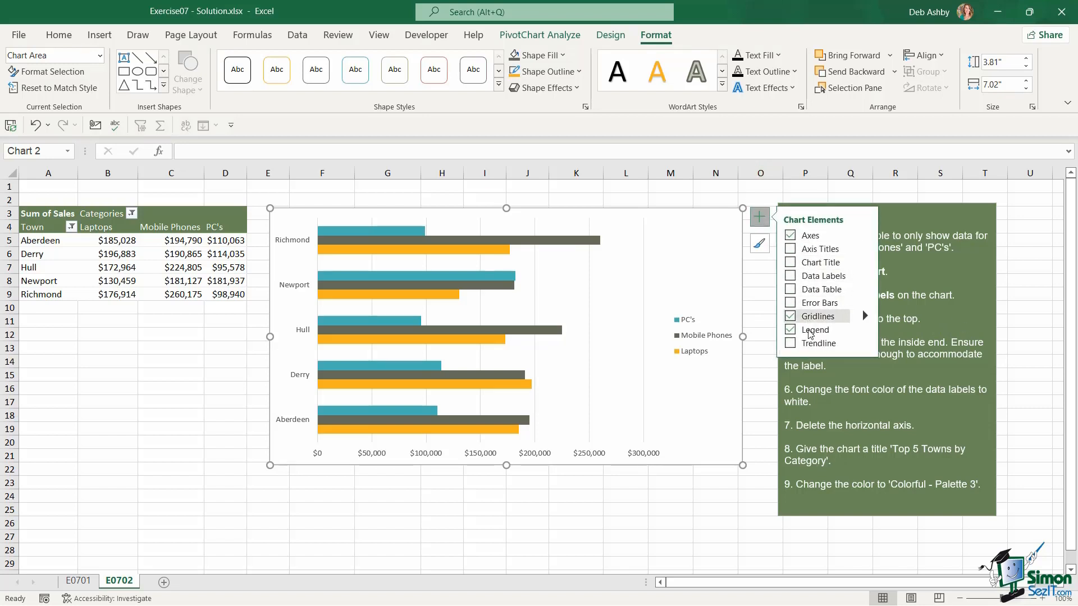
left_click(865, 332)
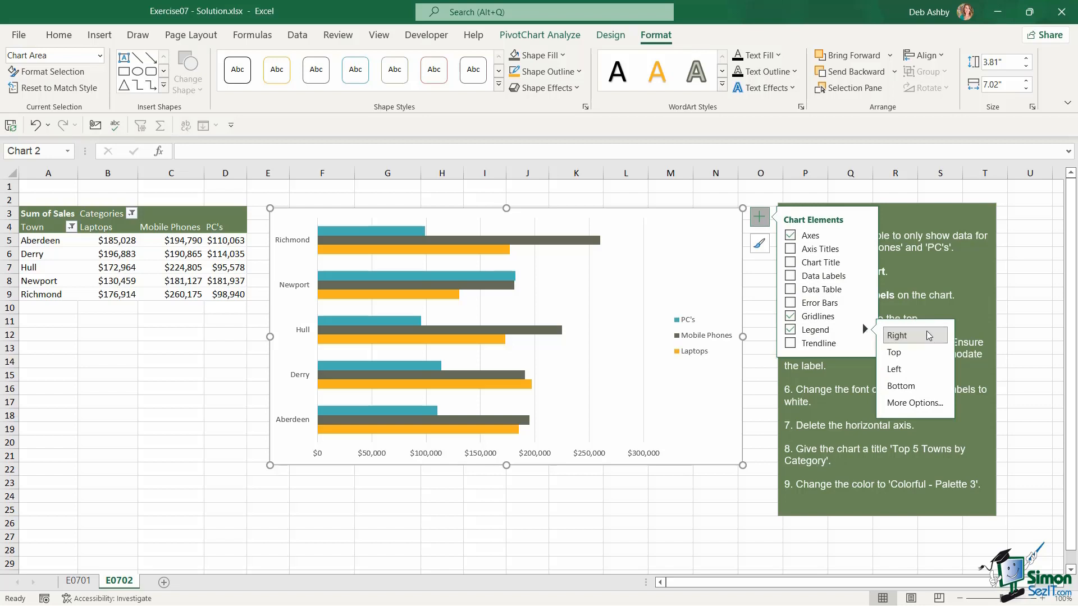
left_click(905, 353)
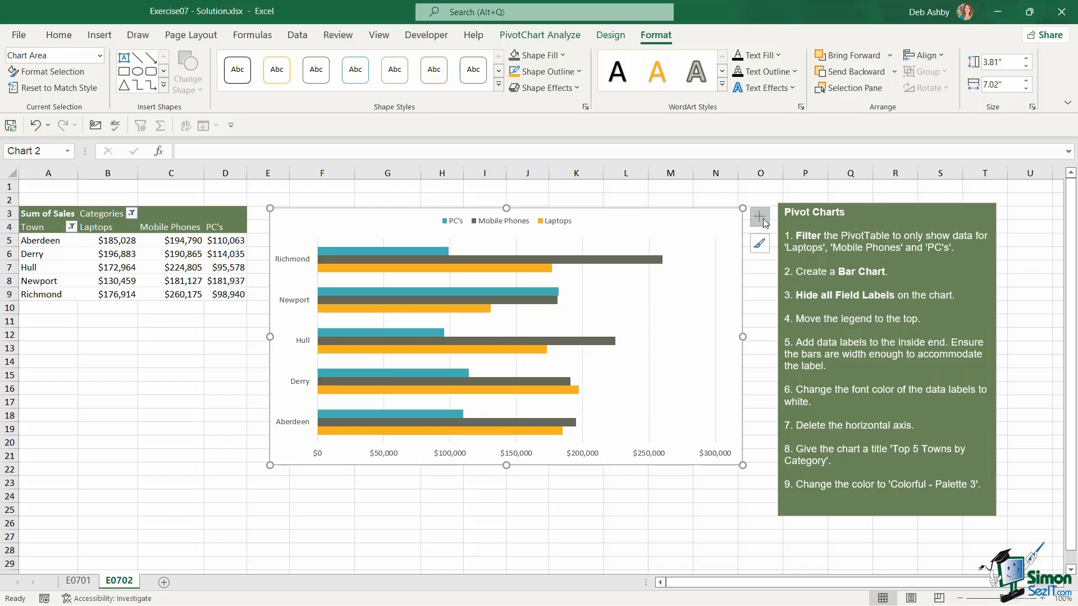
Step: Add data labels to the bar chart and position them at the inside end of the bars
left_click(761, 217)
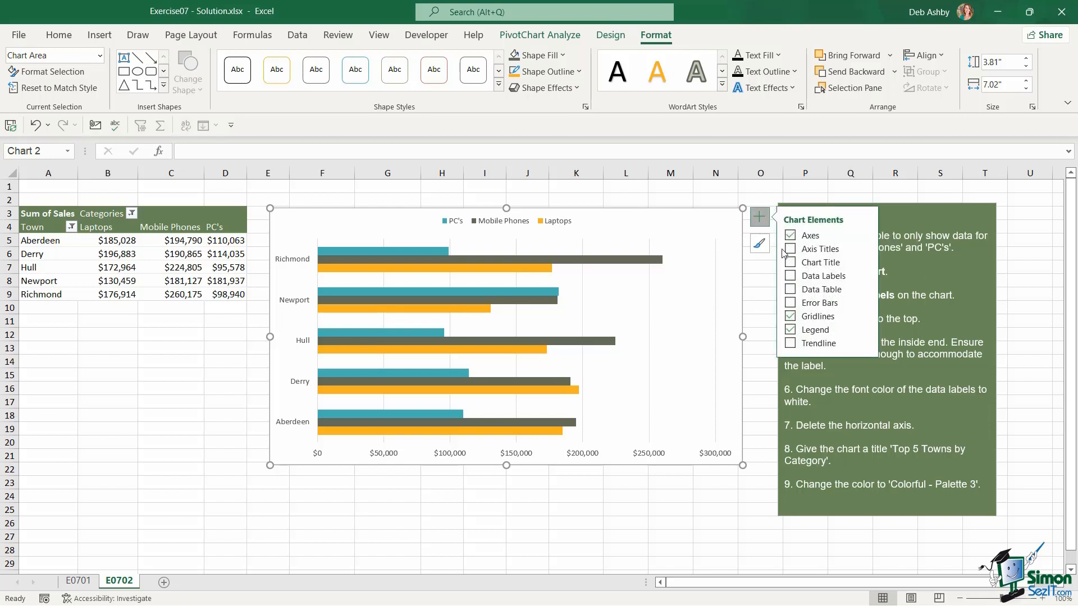
left_click(823, 276)
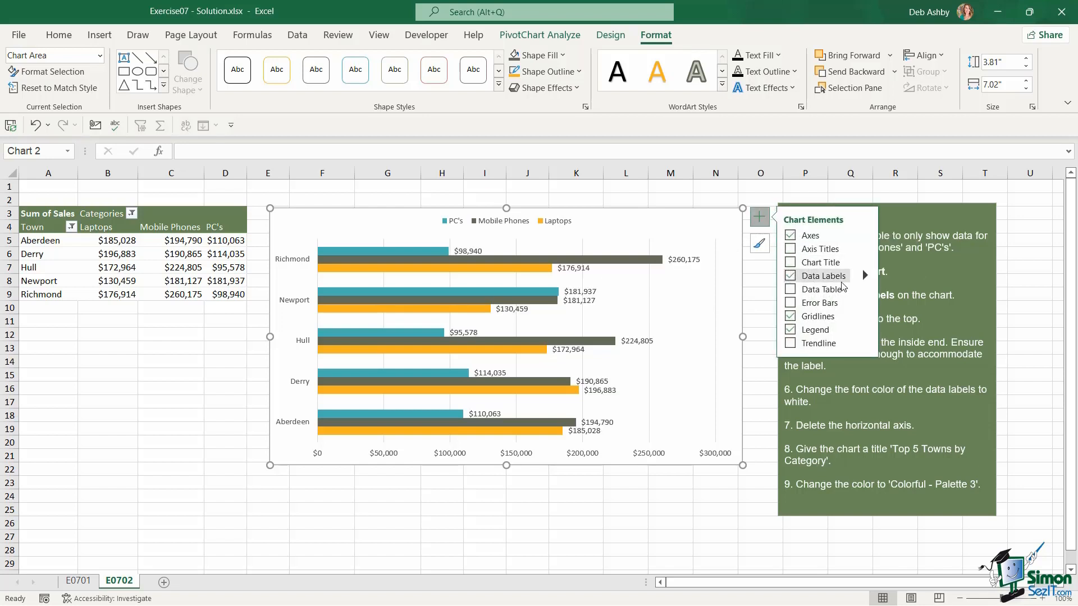
left_click(865, 275)
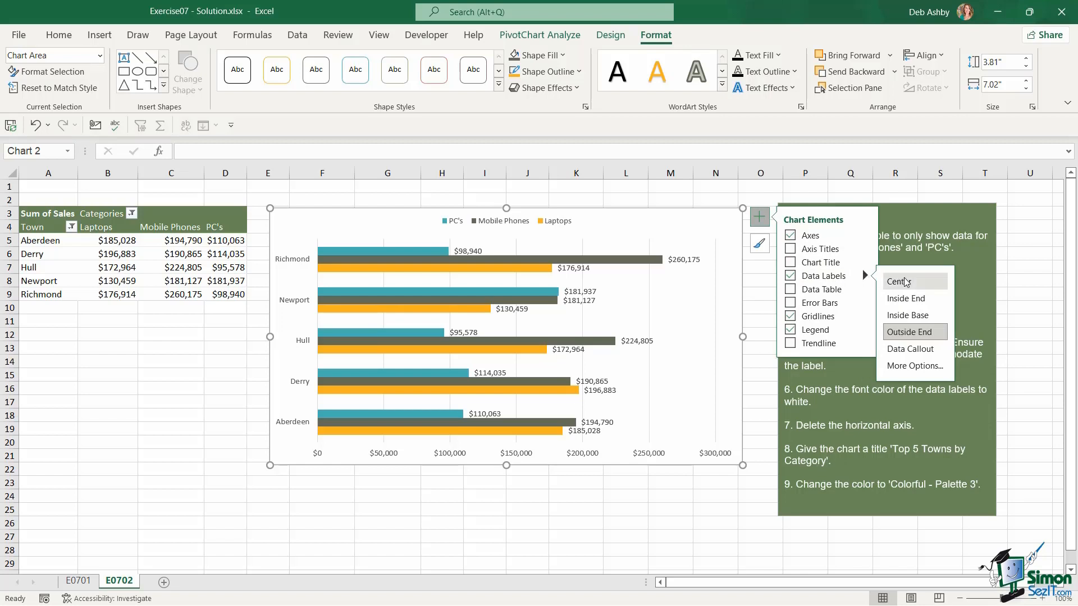
left_click(908, 300)
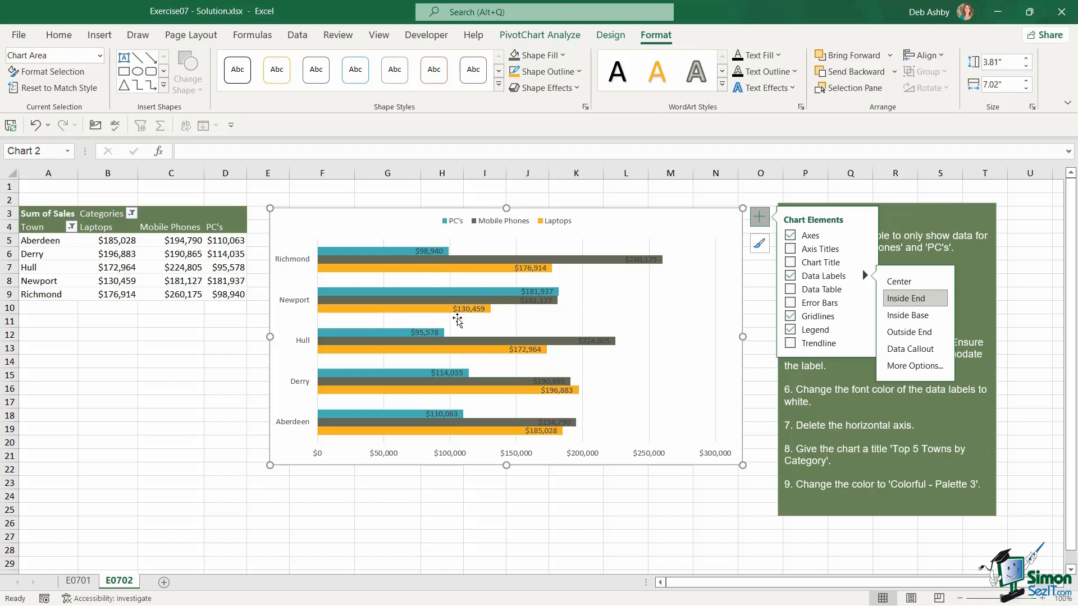
left_click(403, 231)
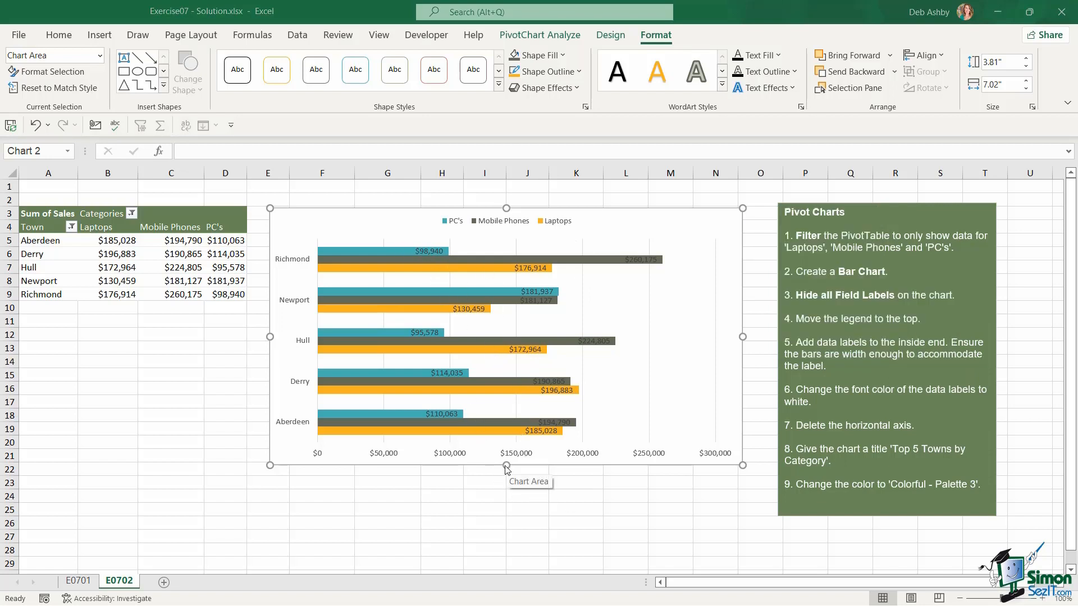
Step: Resize the bar chart to about 5.11" high by 6.6" wide and shift it slightly upward
left_click_drag(509, 468, 512, 554)
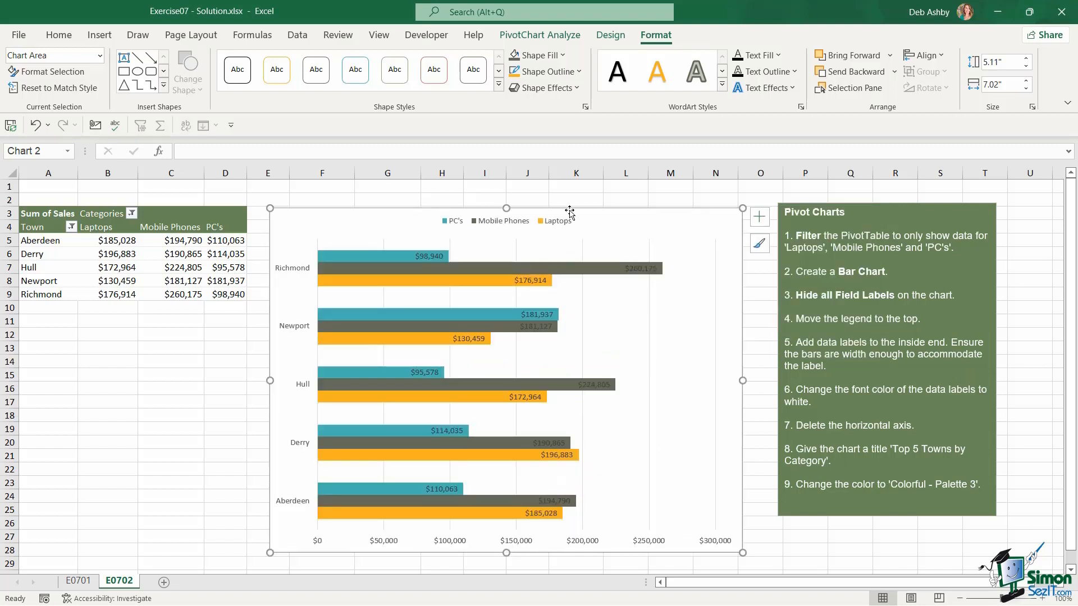
left_click_drag(570, 211, 570, 197)
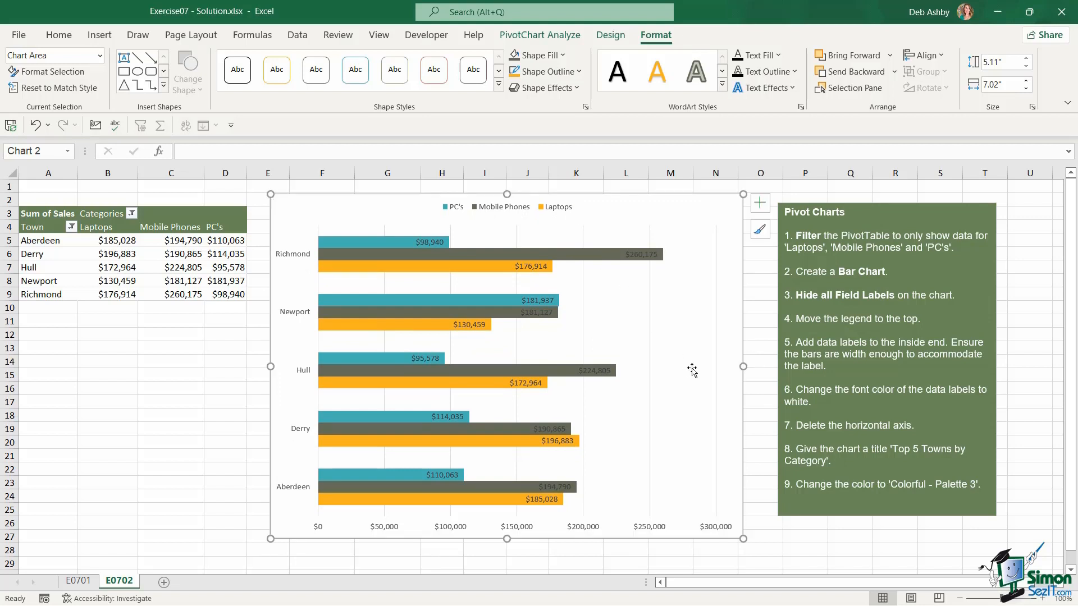
left_click_drag(742, 366, 714, 366)
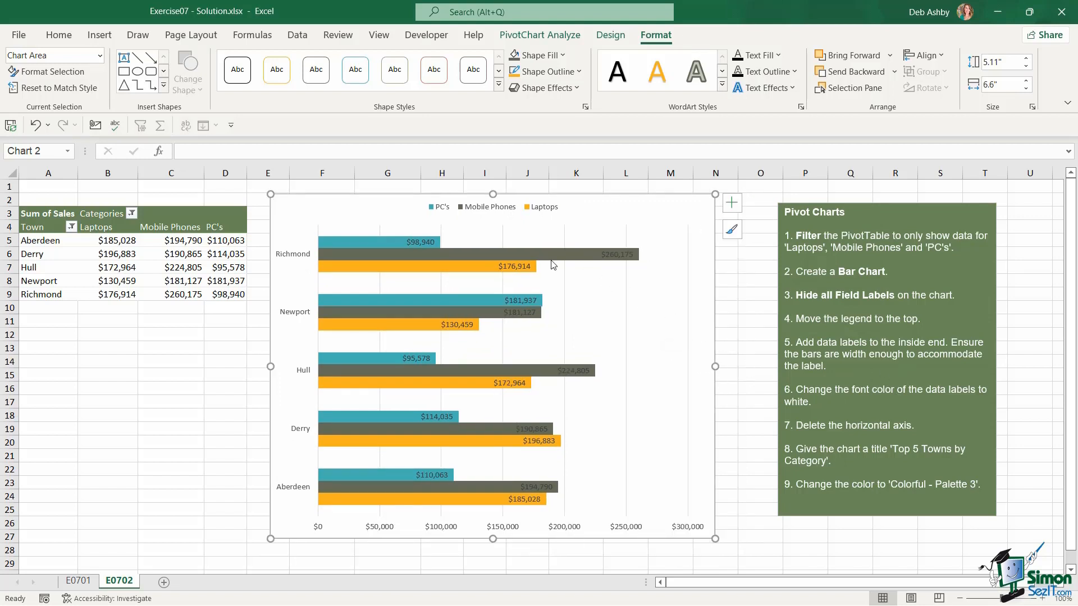
Step: Set the font colour of the PC's, Mobile Phones and Laptops data labels on the bar chart to white
left_click(424, 246)
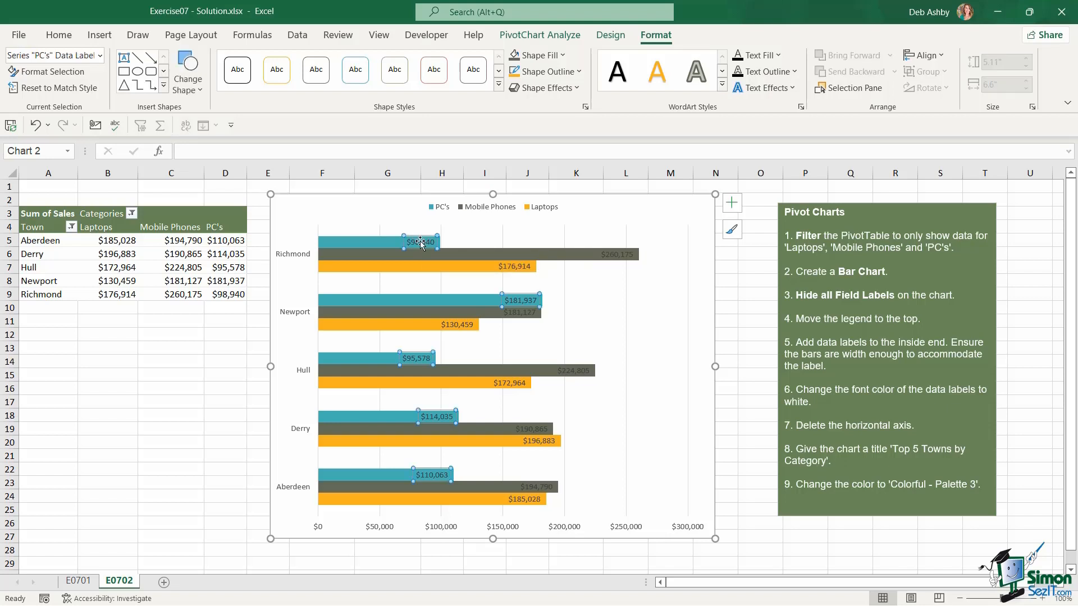
left_click(59, 35)
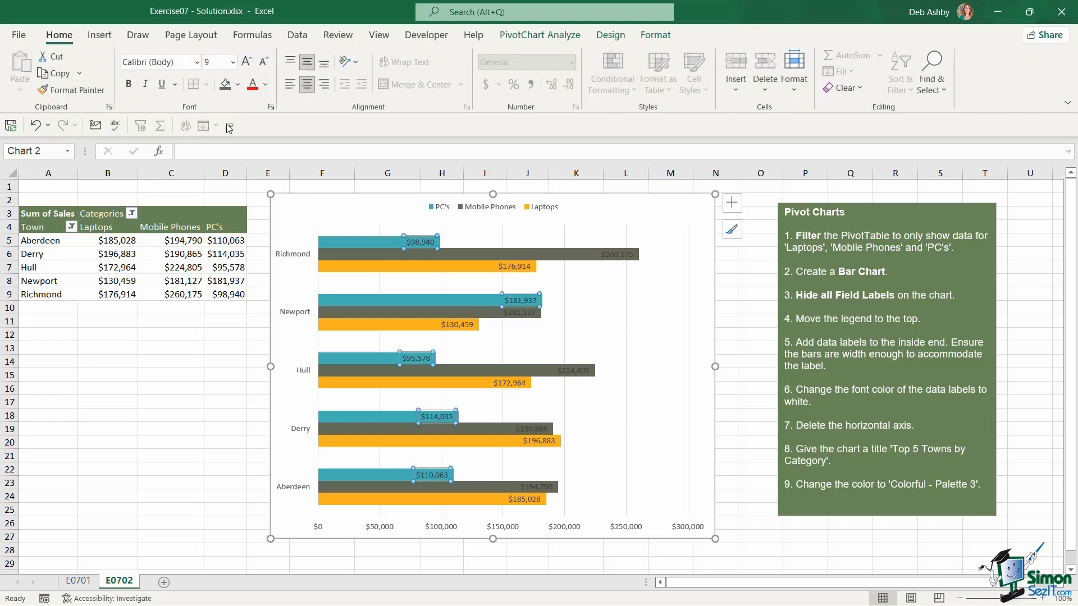
left_click(265, 85)
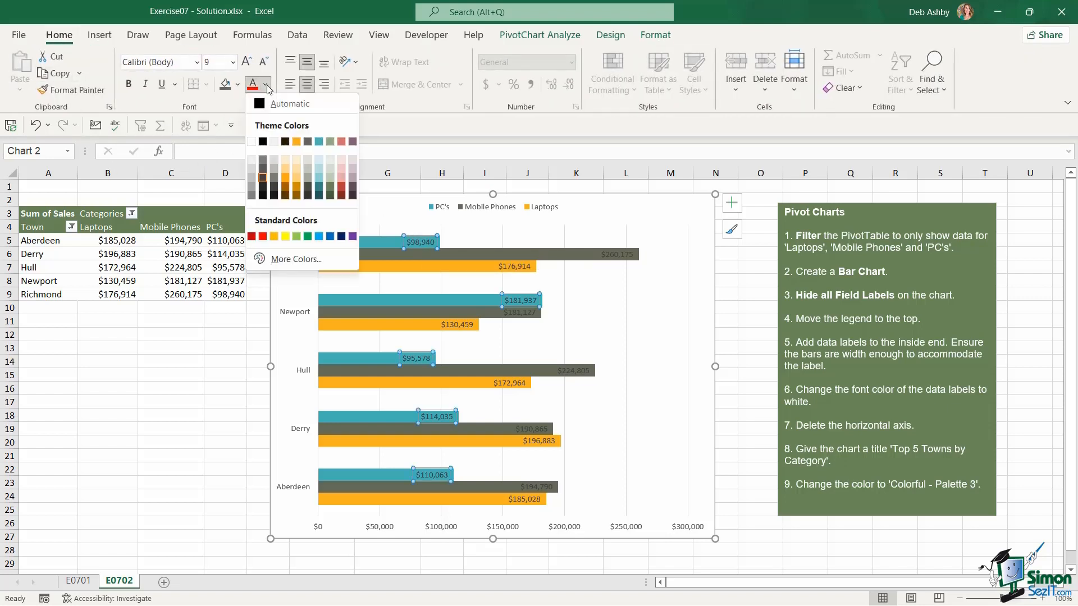
left_click(252, 142)
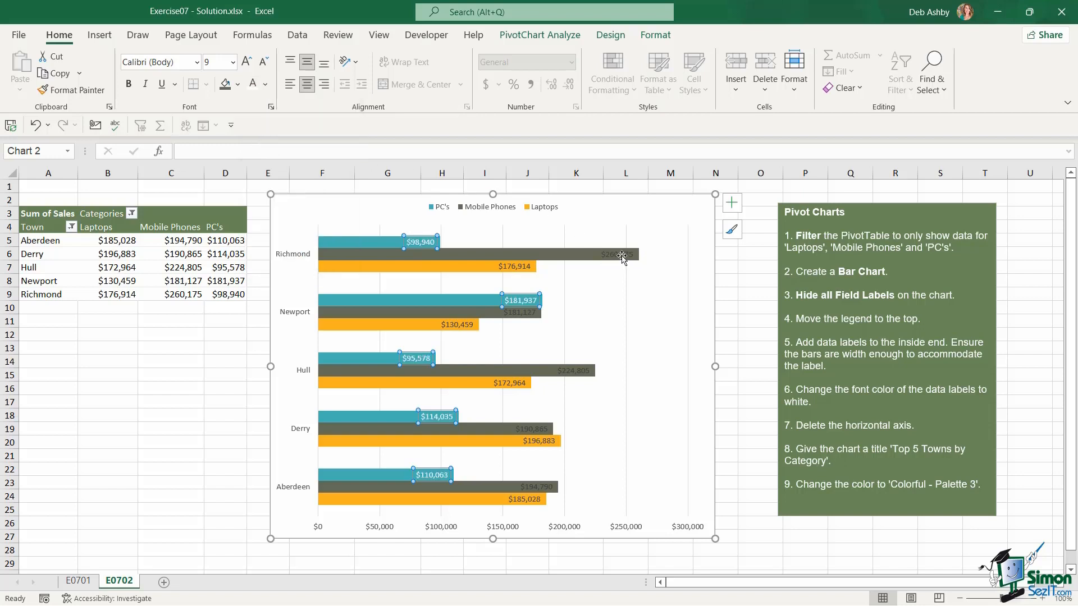
left_click(620, 257)
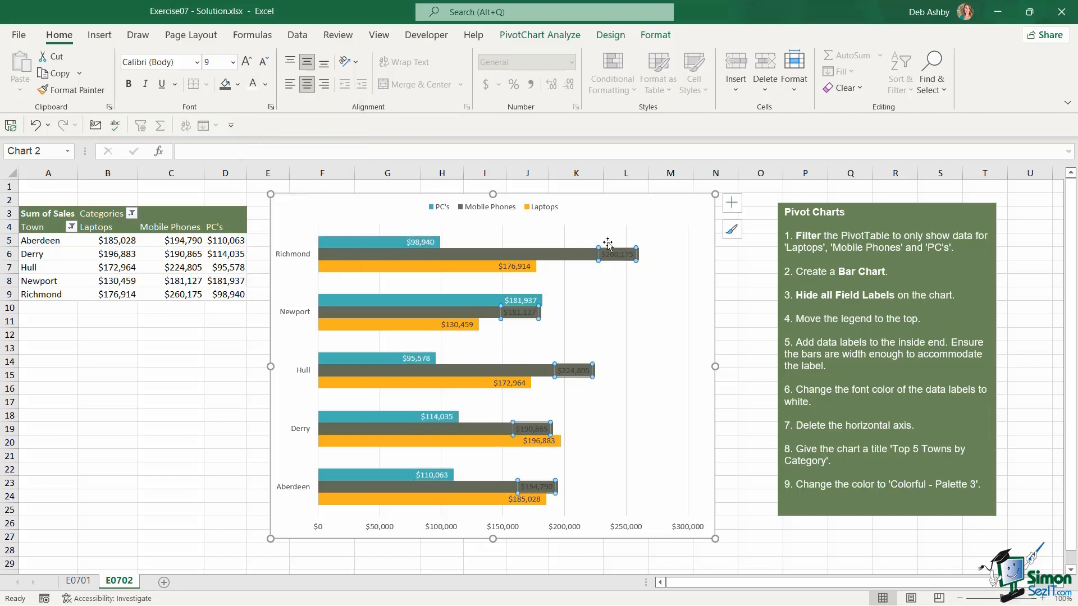
left_click(253, 85)
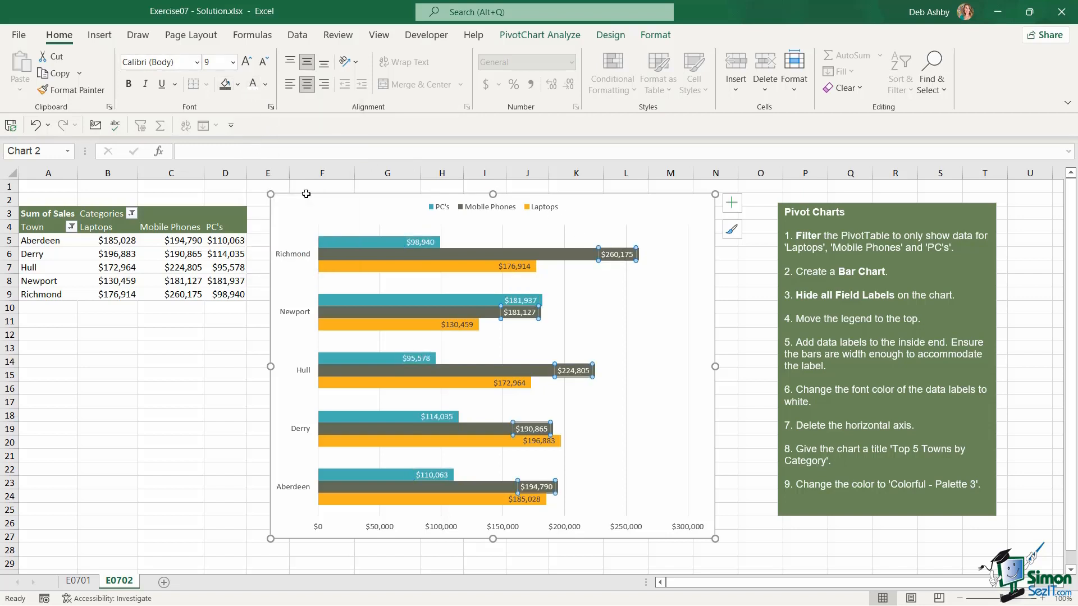
left_click(520, 268)
left_click(253, 85)
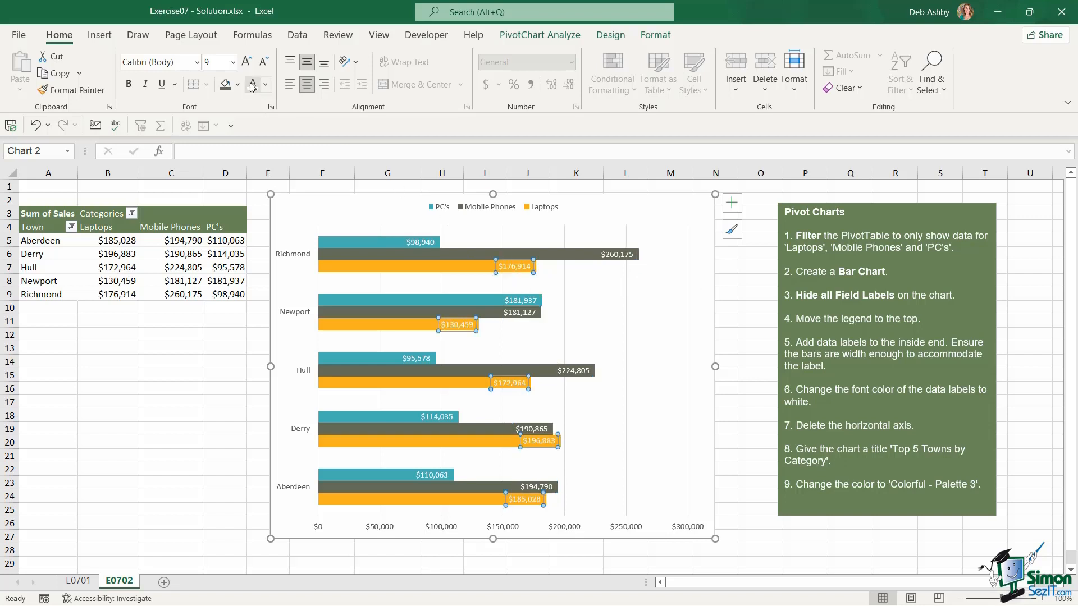
left_click(615, 213)
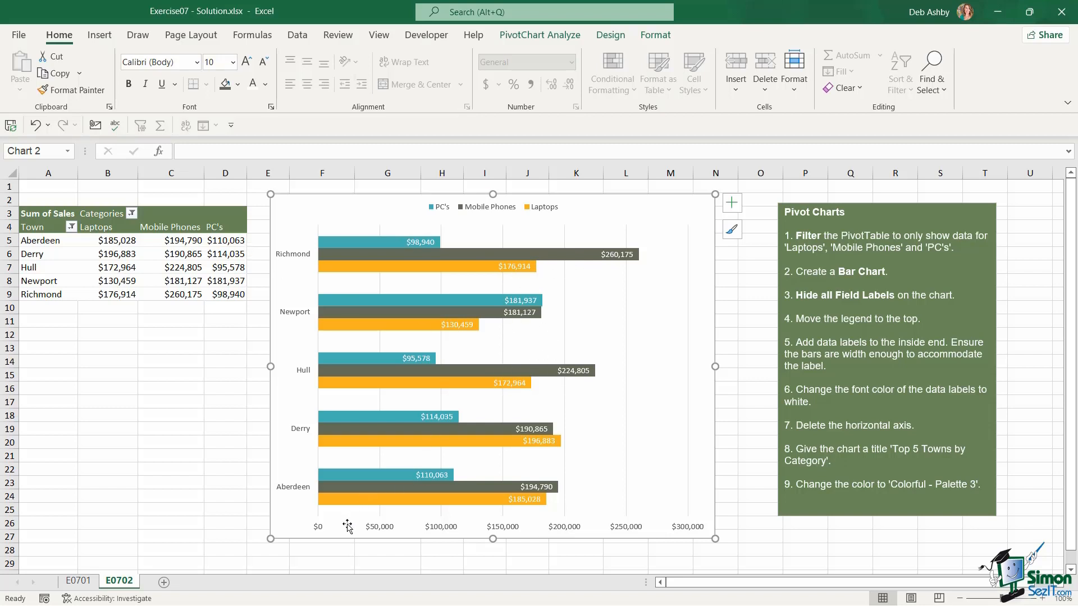
Step: Delete the horizontal value axis from the bar chart
left_click(447, 533)
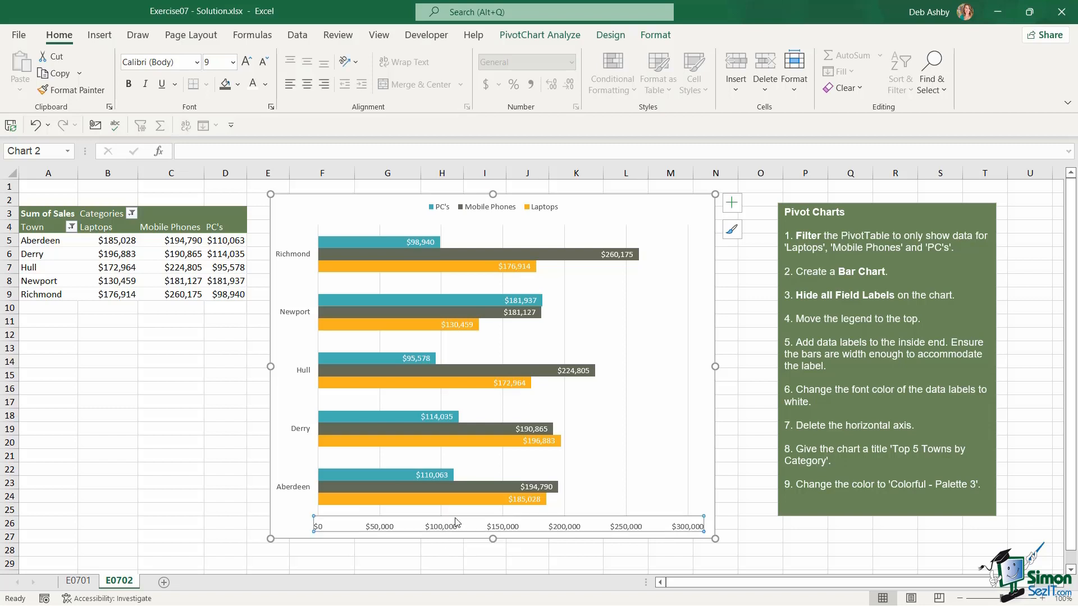
key("Delete")
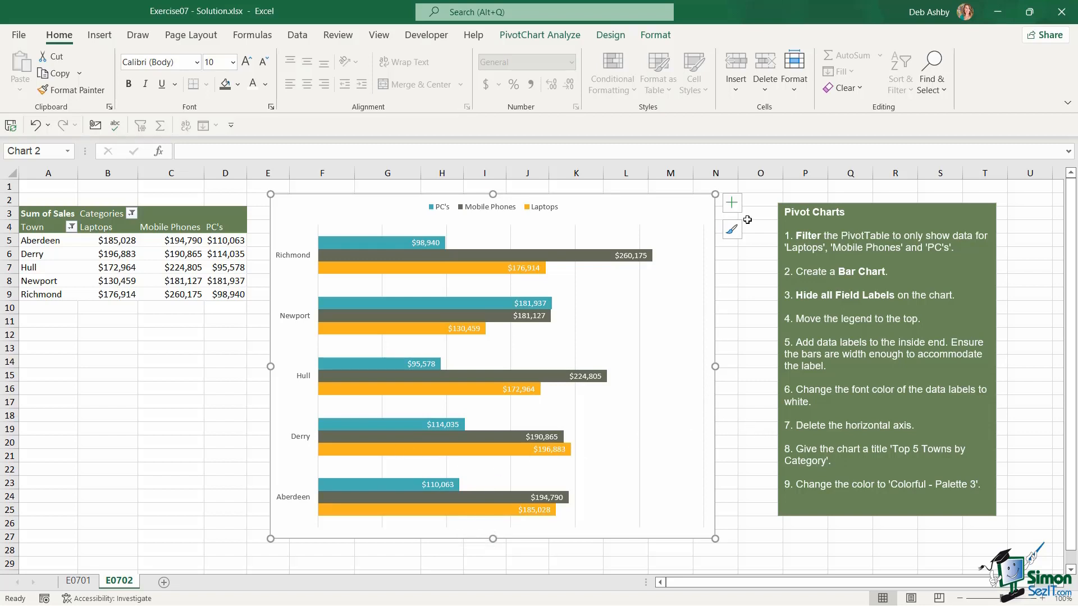
Step: Add a chart title to the bar chart reading "Top 5 Towns by Category"
left_click(733, 204)
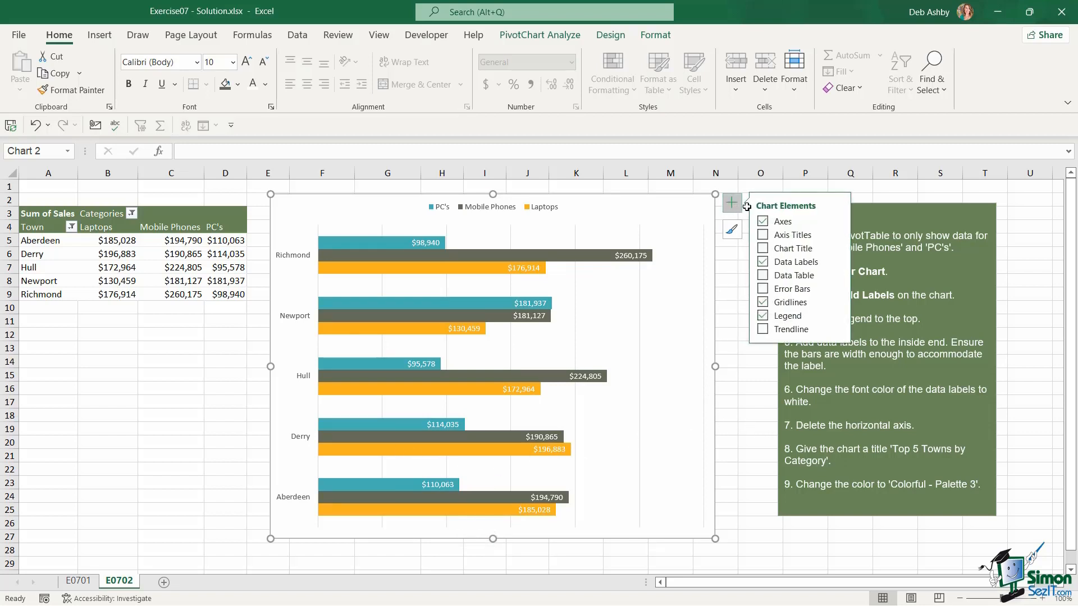
left_click(763, 251)
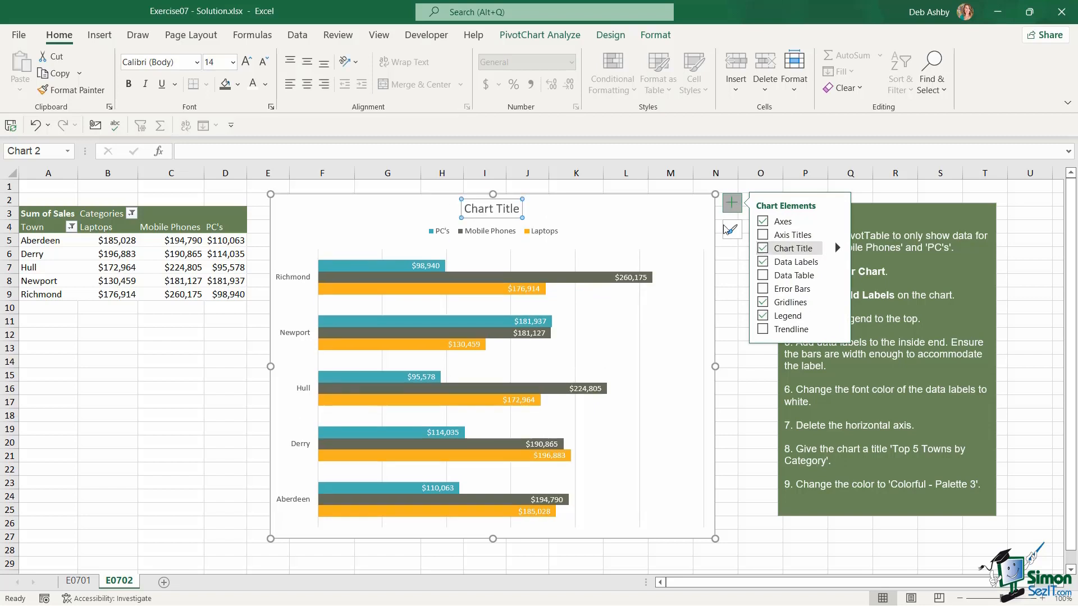
left_click(468, 208)
left_click_drag(466, 208, 532, 211)
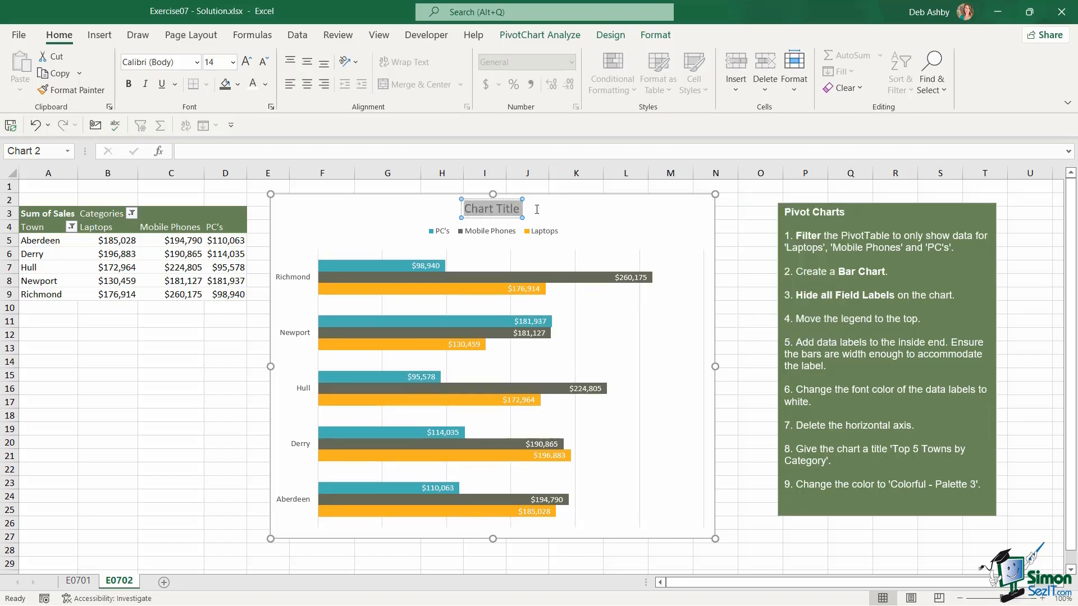
type("T")
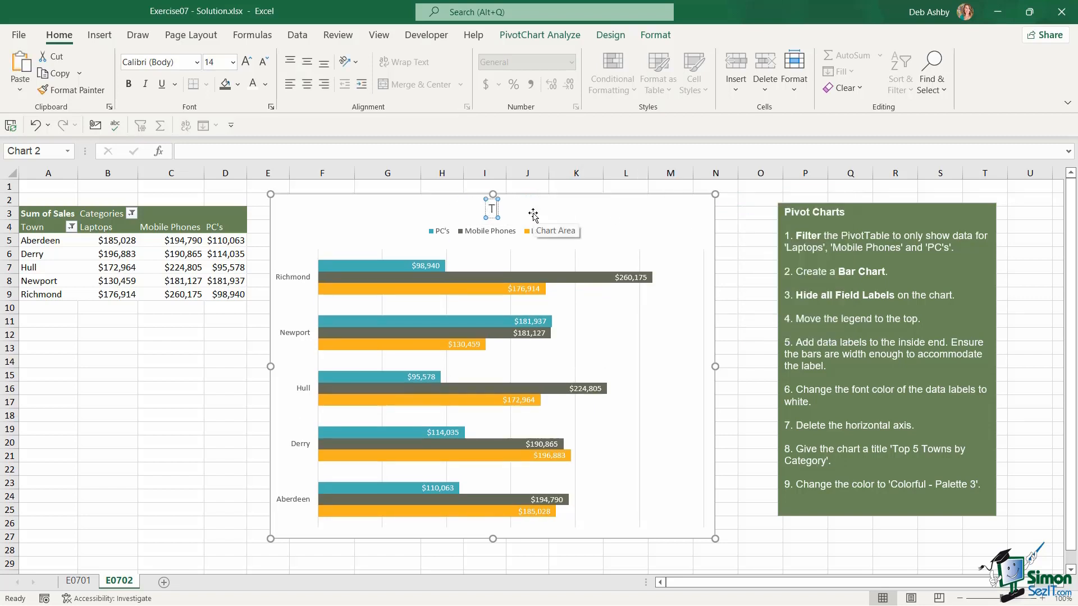
type("op 5 Towns")
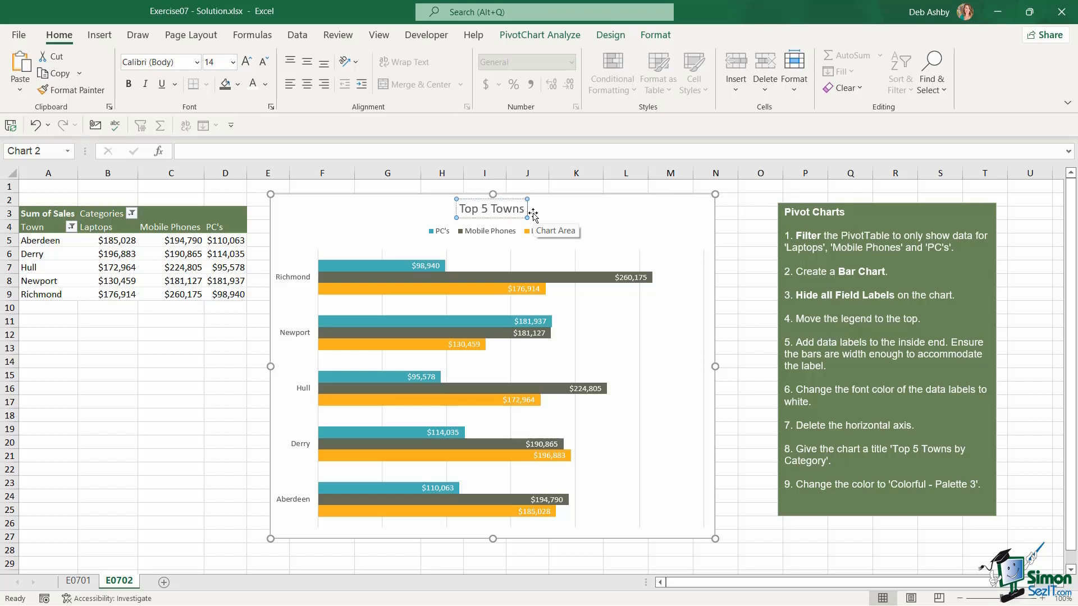
type(" by Category")
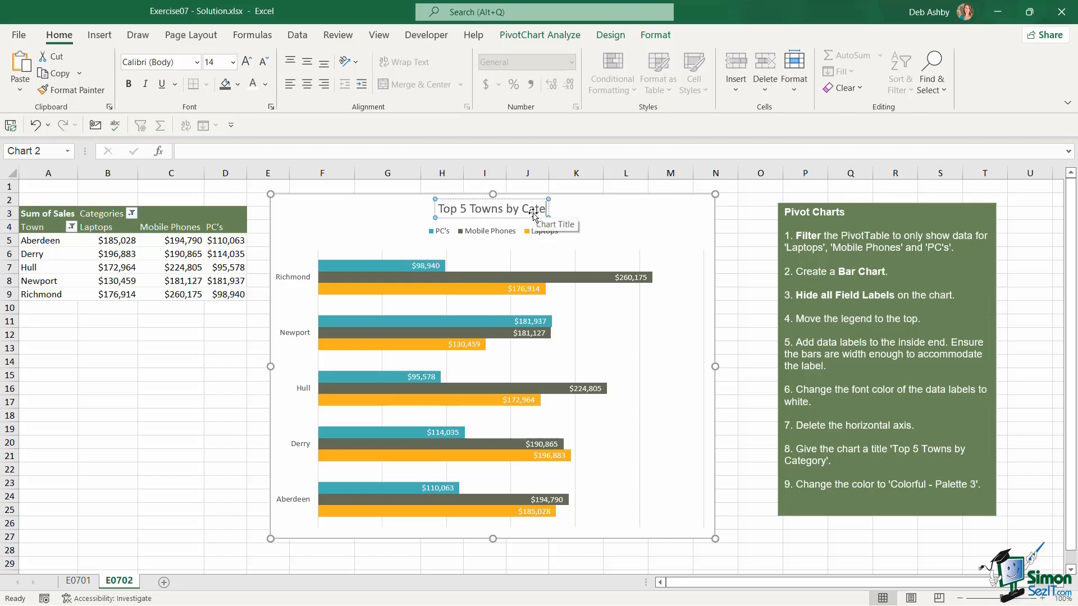
left_click(626, 207)
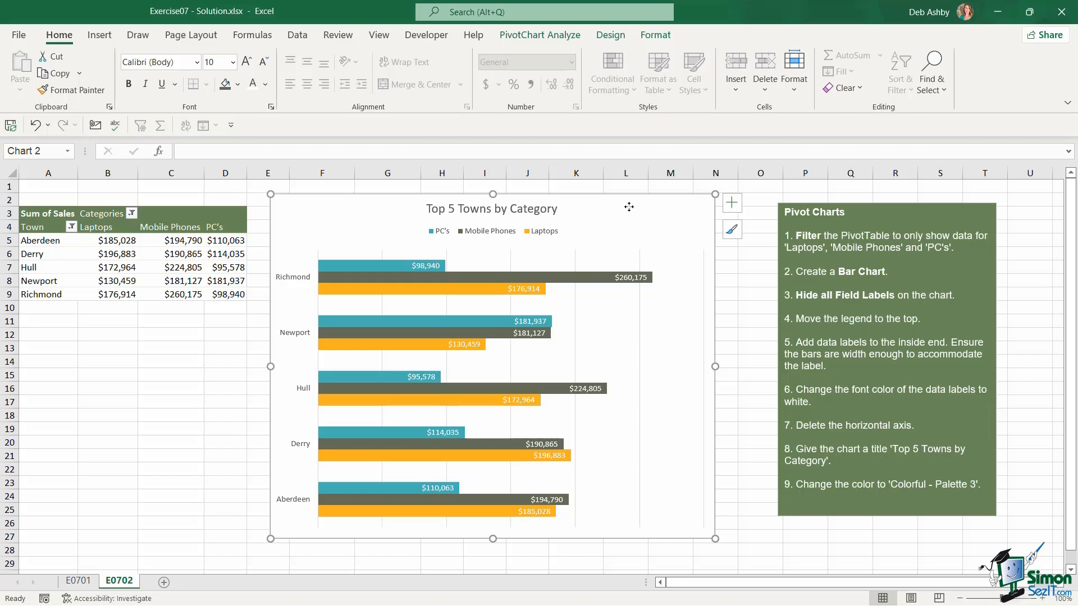
Step: Change the bar chart's colours to Colorful - Palette 3
left_click(612, 34)
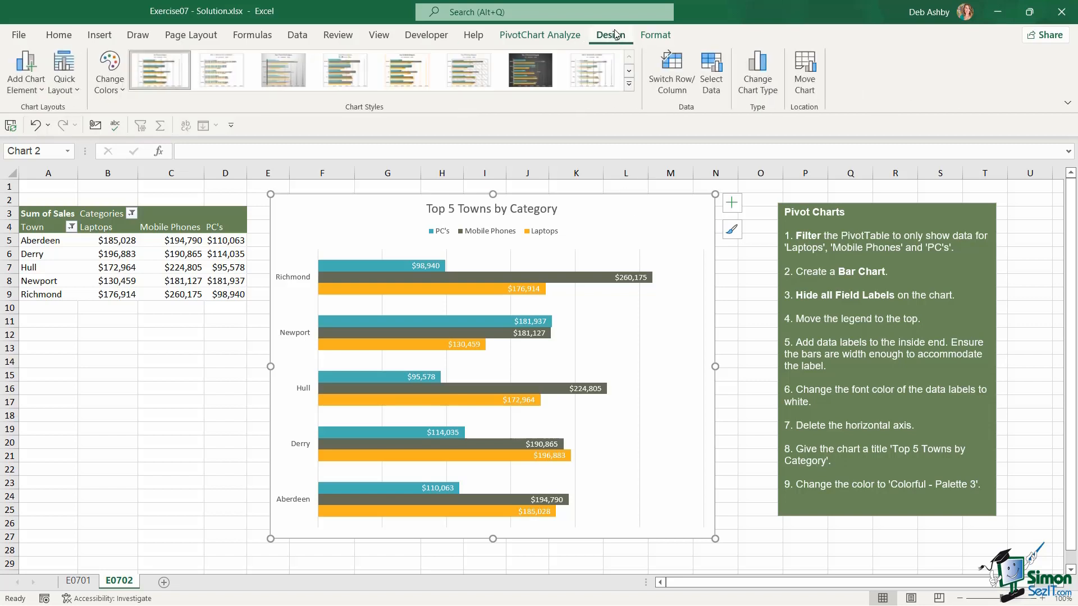
left_click(111, 84)
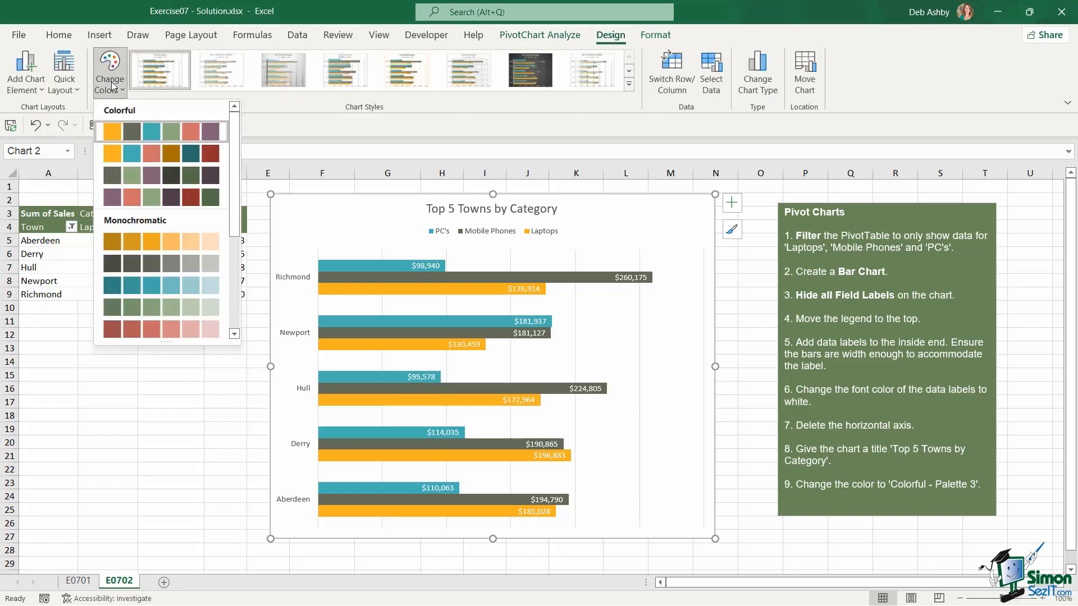
left_click(113, 174)
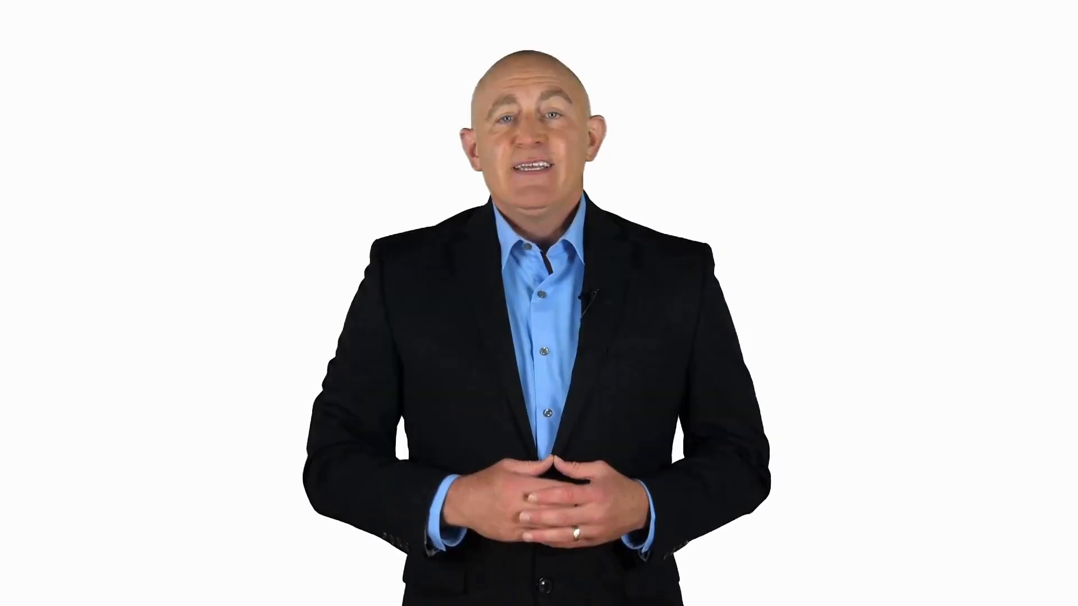